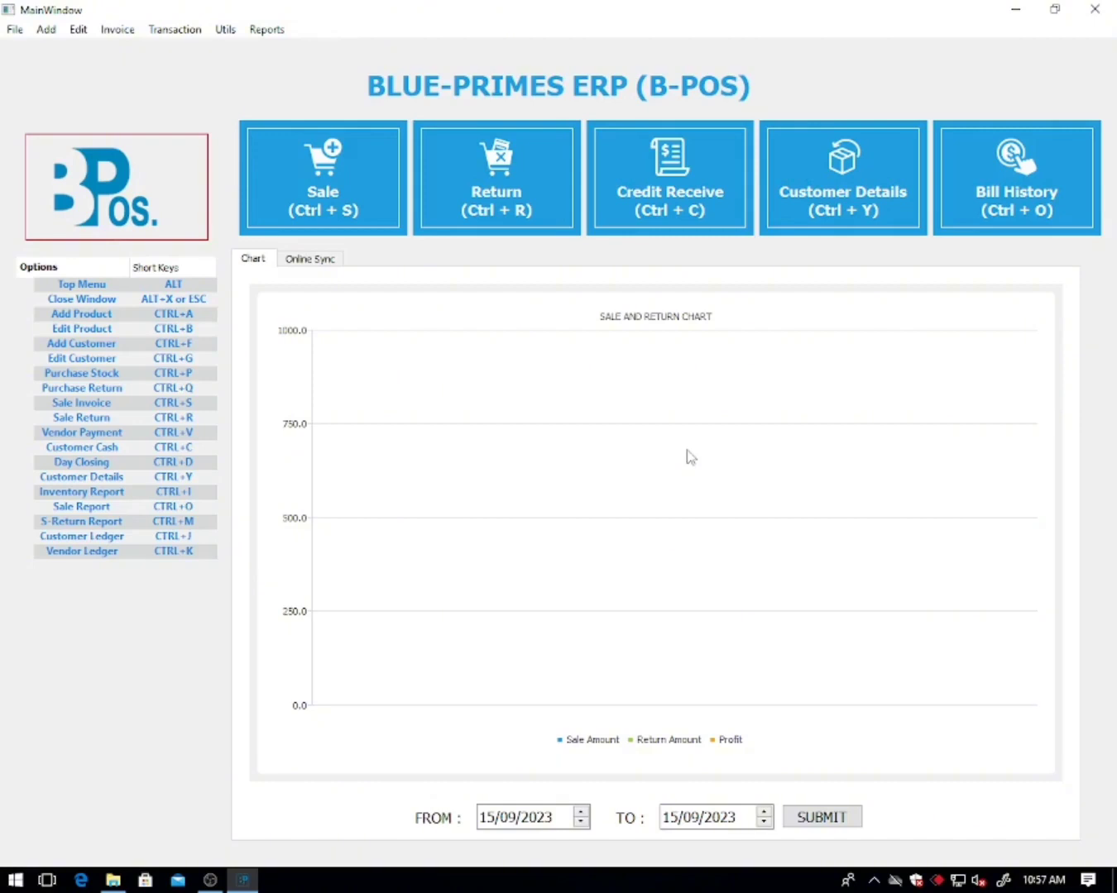
- Add two sale areas named karachi and lahore, and close the area form
click(47, 35)
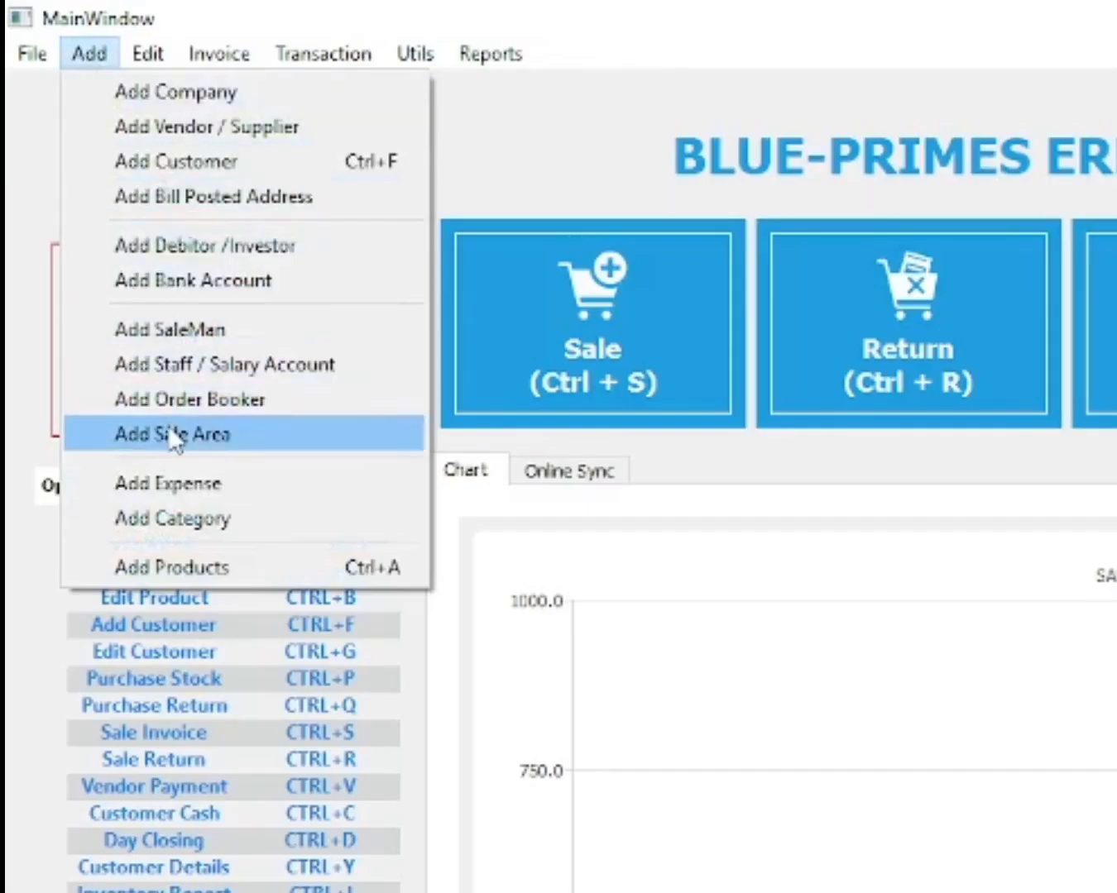
click(171, 436)
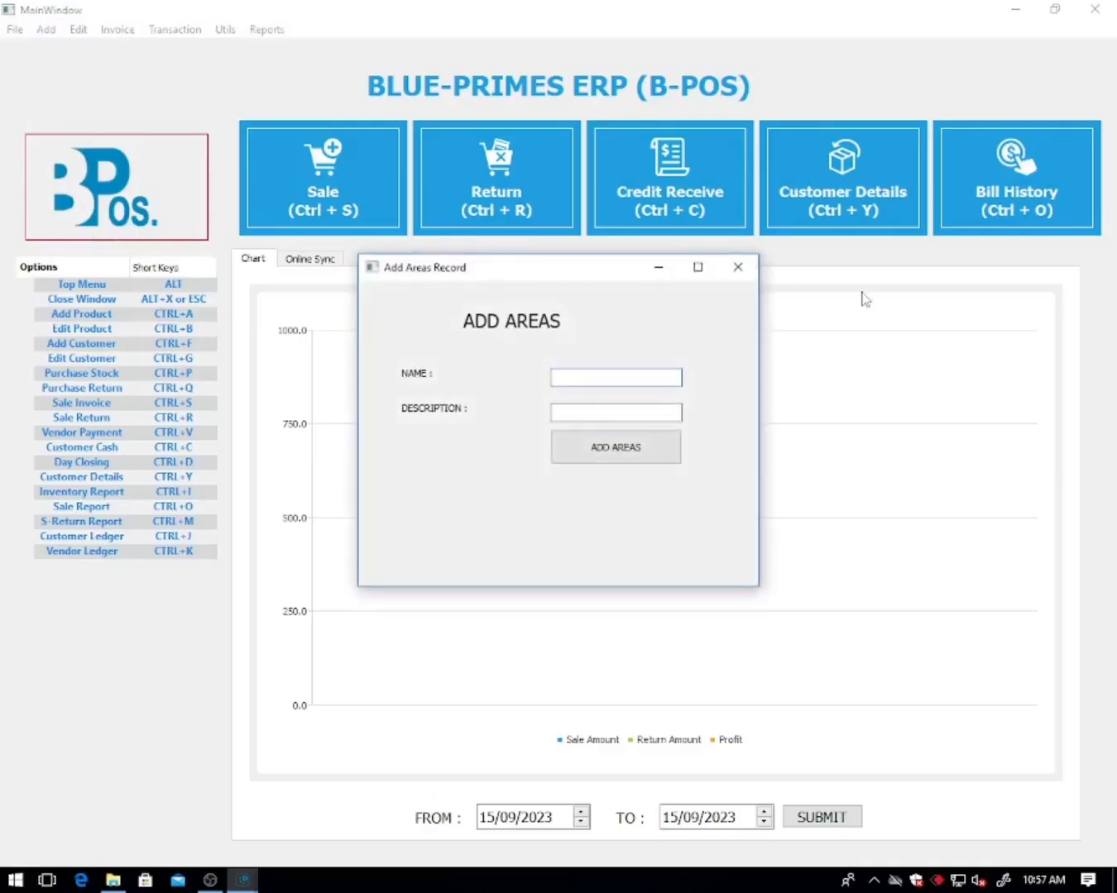
text(karachi)
click(610, 452)
click(607, 379)
text(lahore)
click(629, 448)
click(733, 273)
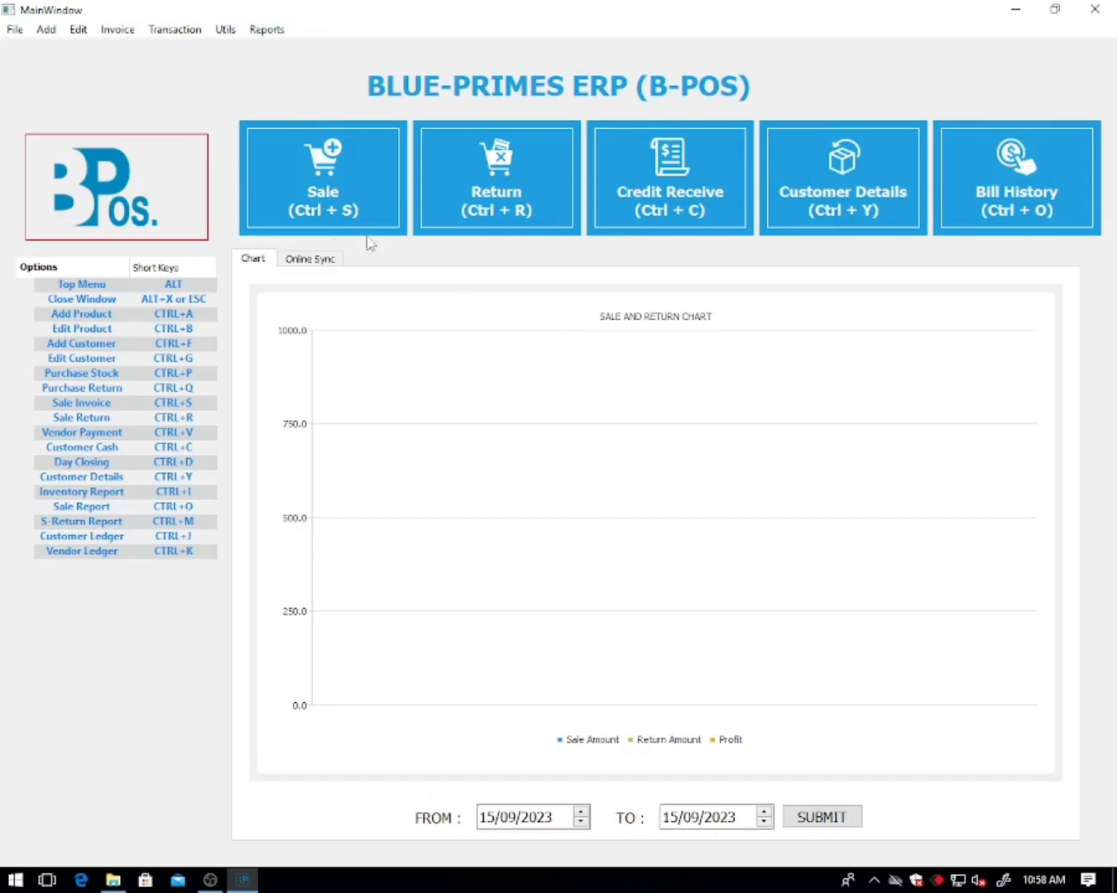
- Register two order bookers, entering their names and the salesman's name, and close the form
click(45, 30)
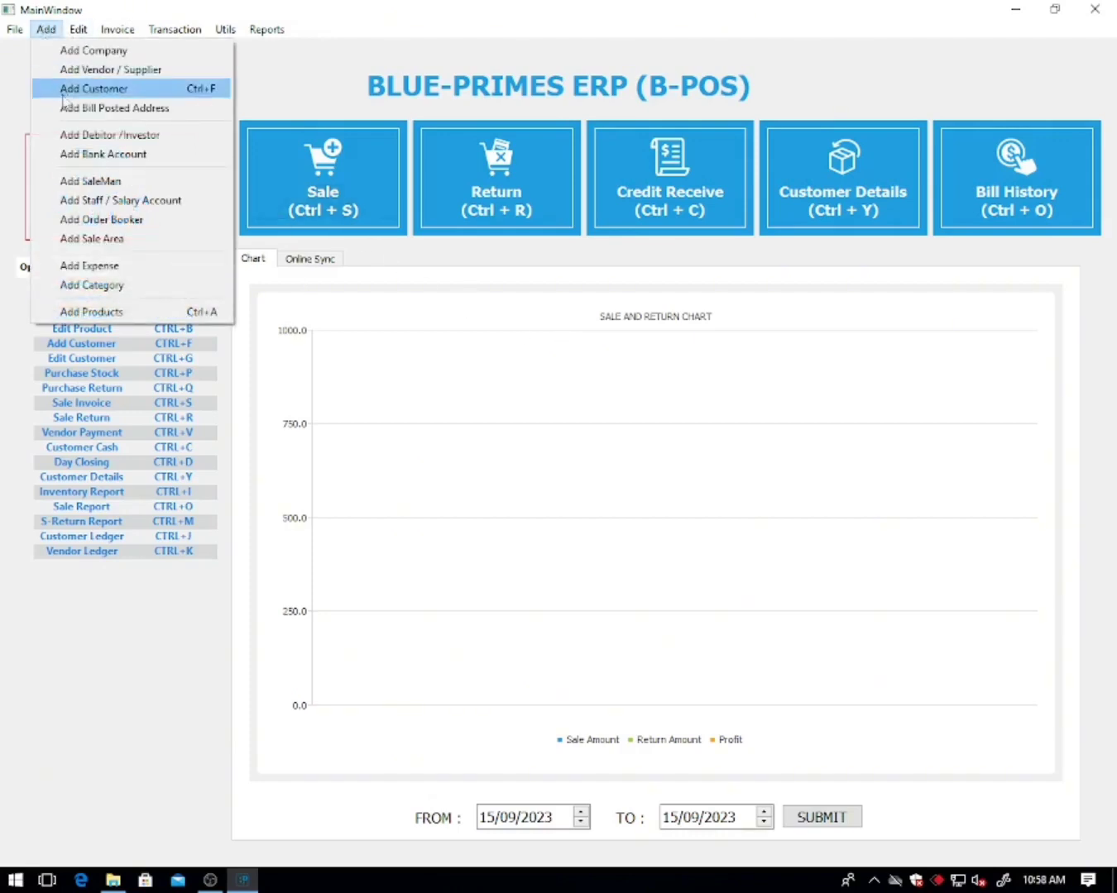
click(86, 220)
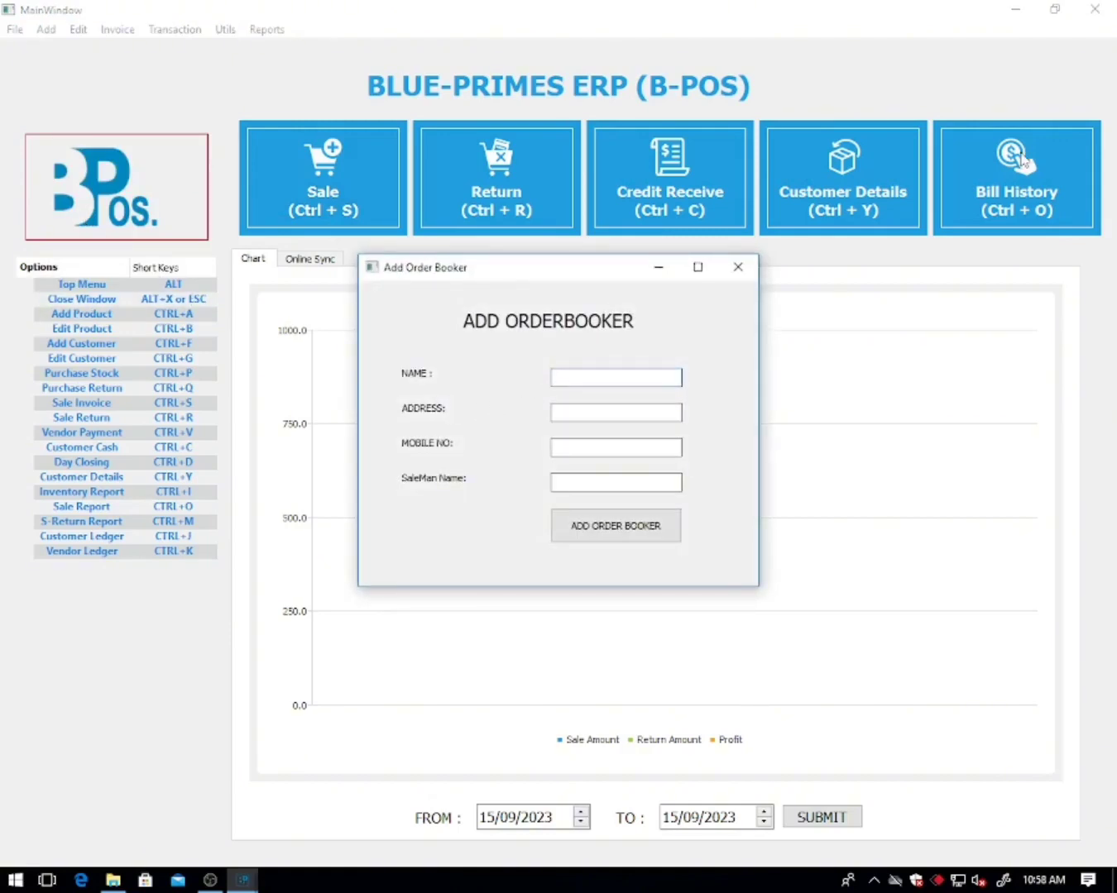
text(bilal)
click(595, 526)
text(sal)
text(m)
click(587, 522)
click(583, 375)
click(605, 531)
click(739, 268)
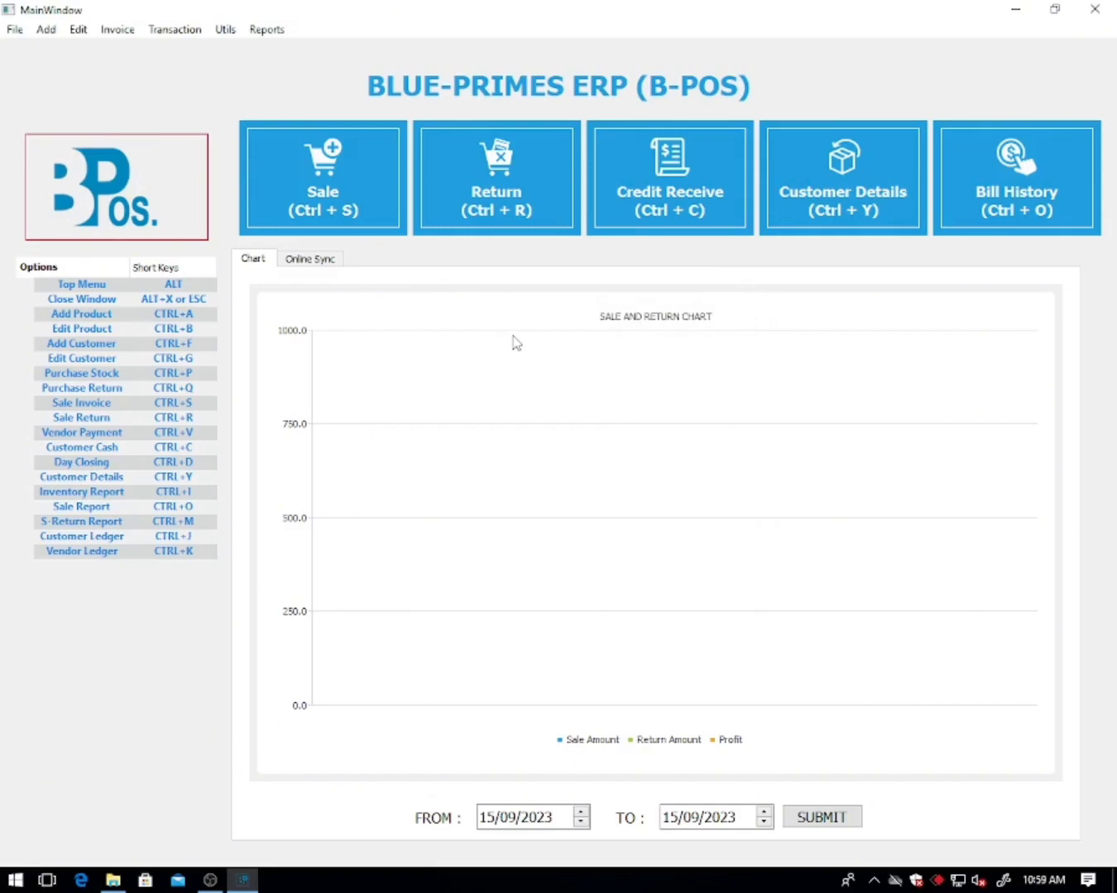
click(45, 34)
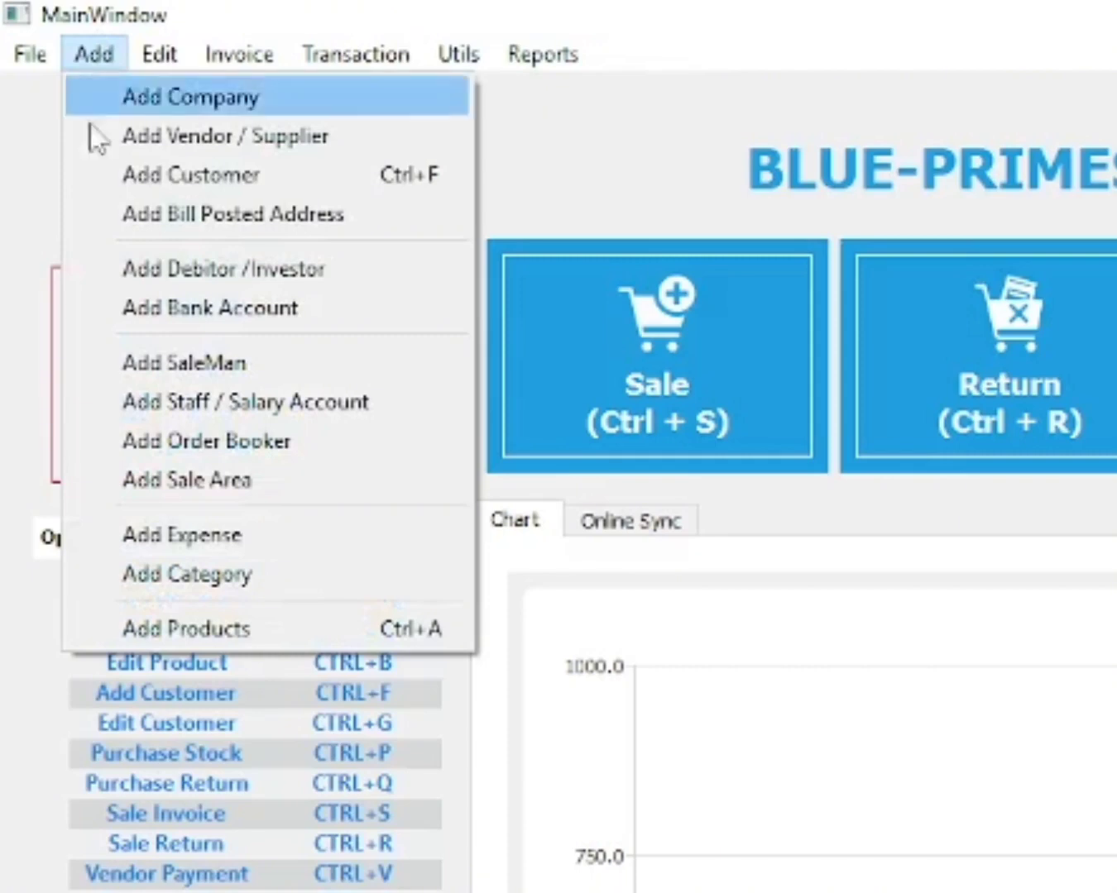
click(83, 174)
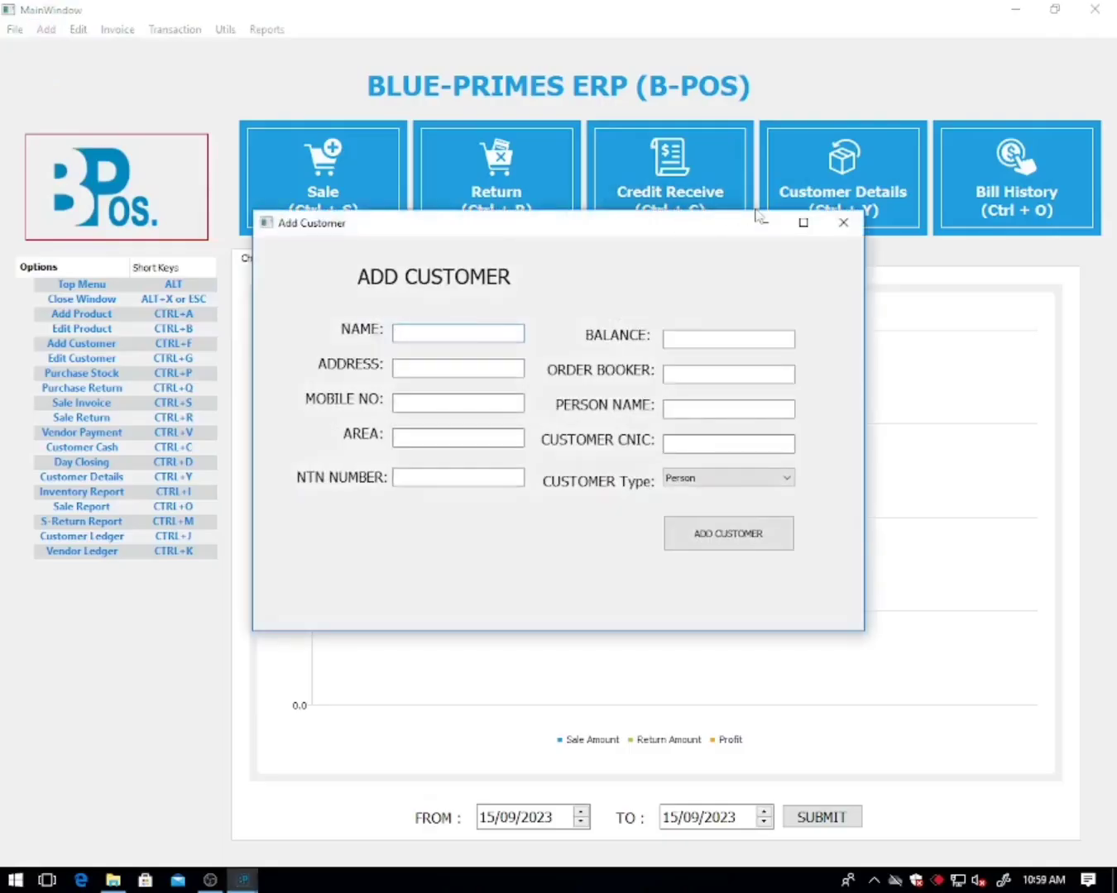
click(840, 225)
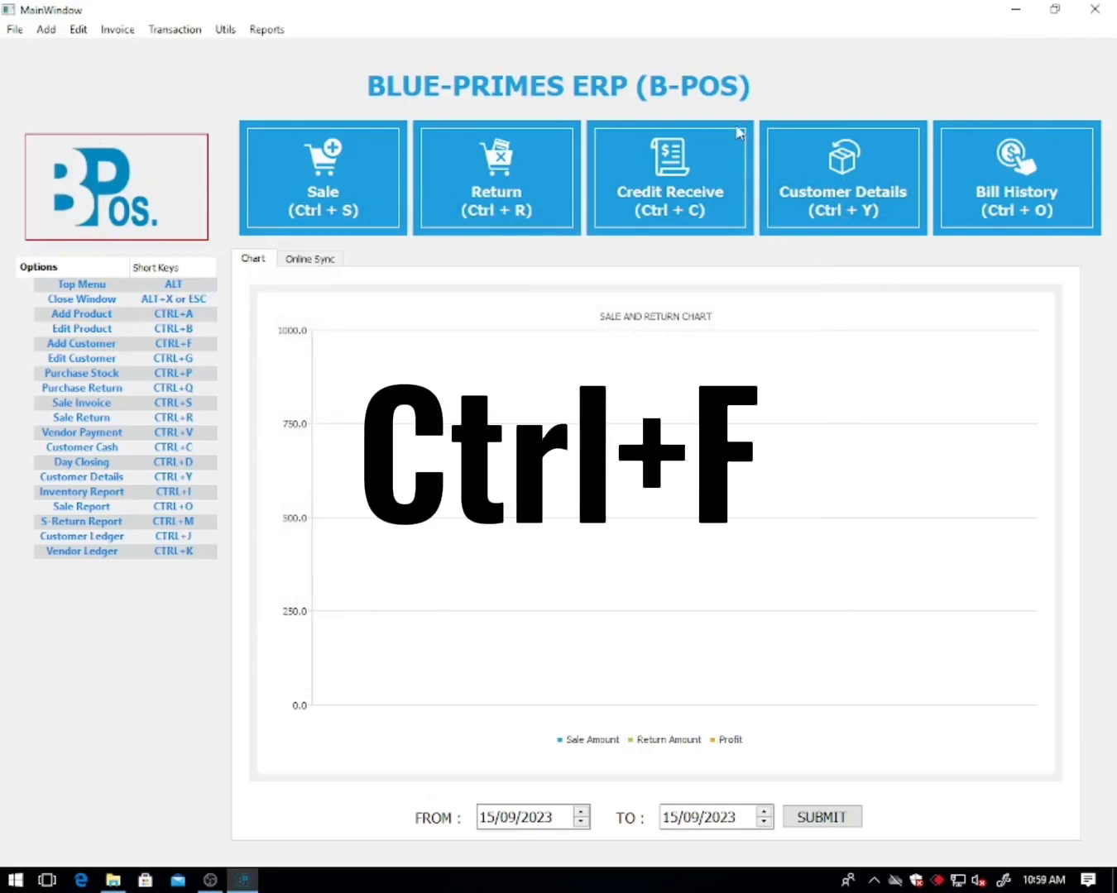
- Start a new customer record, enter the customer's name and assign the area karachi
key(ctrl+f)
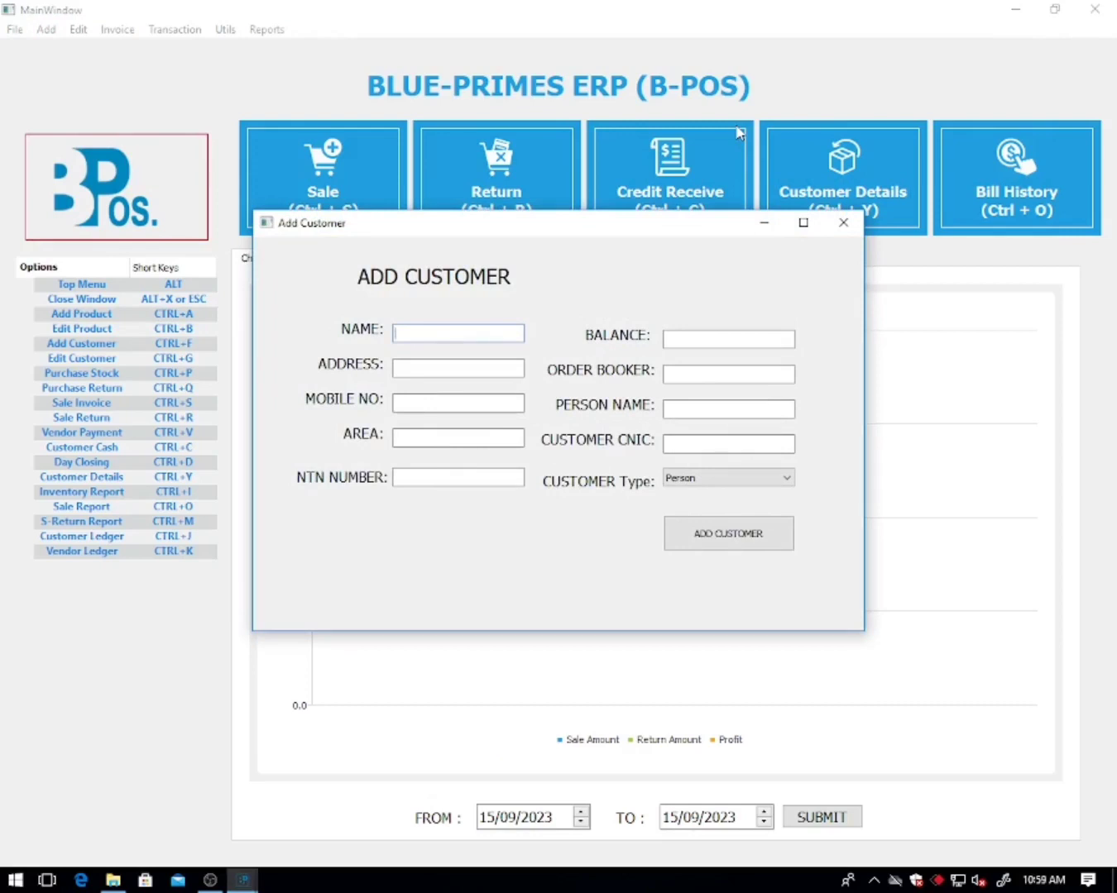
text(a)
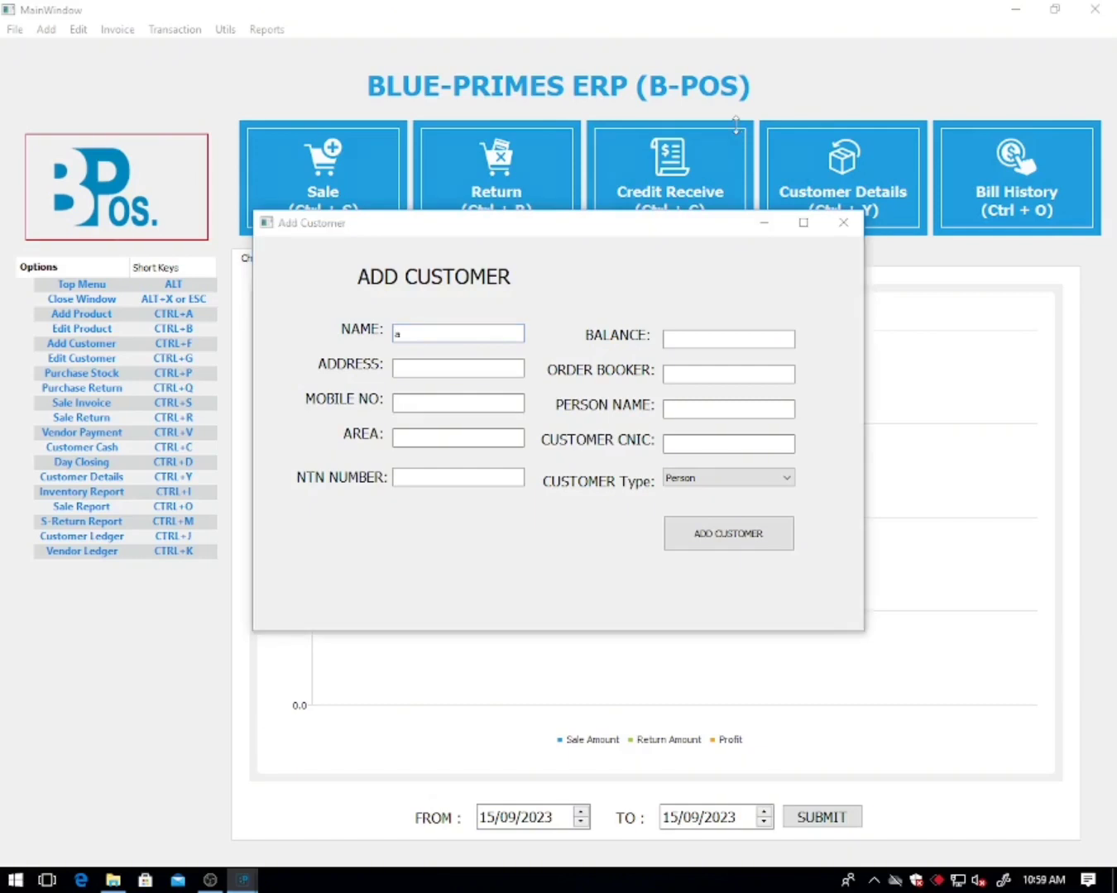
text(il)
key(BackSpace)
key(BackSpace)
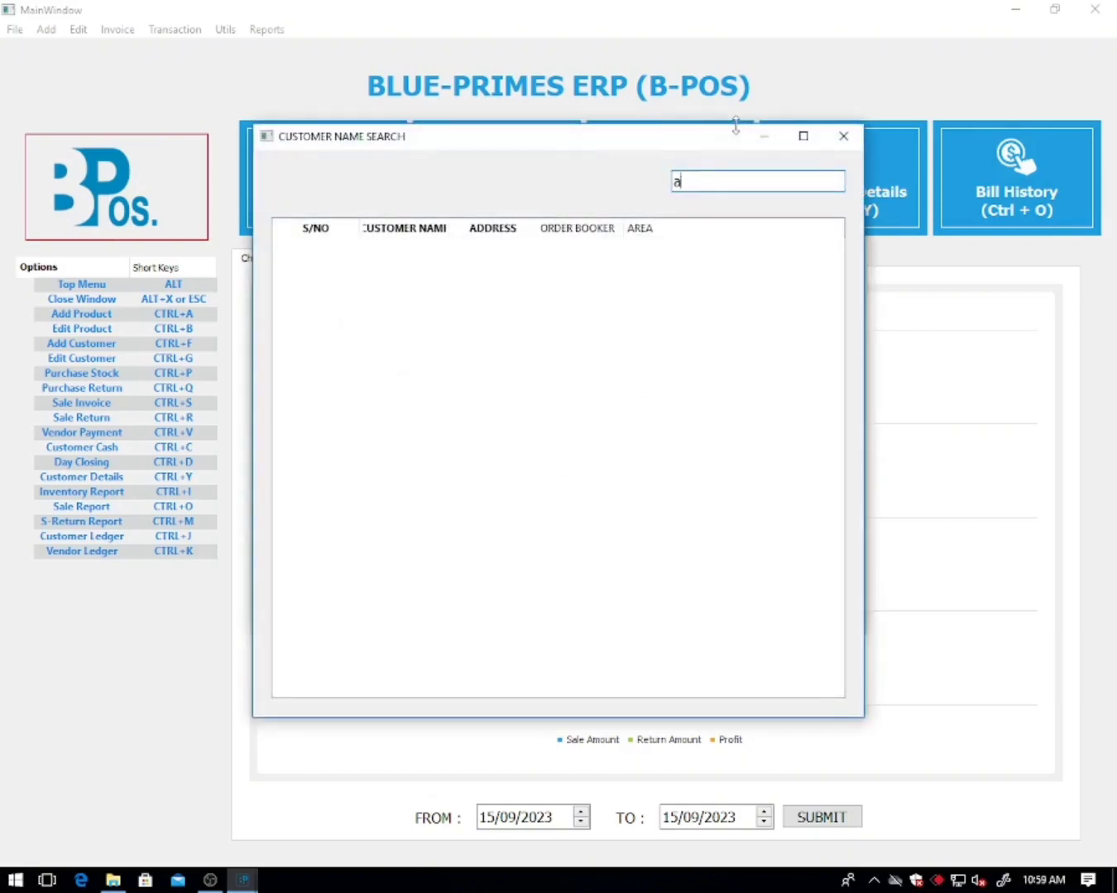
text(li)
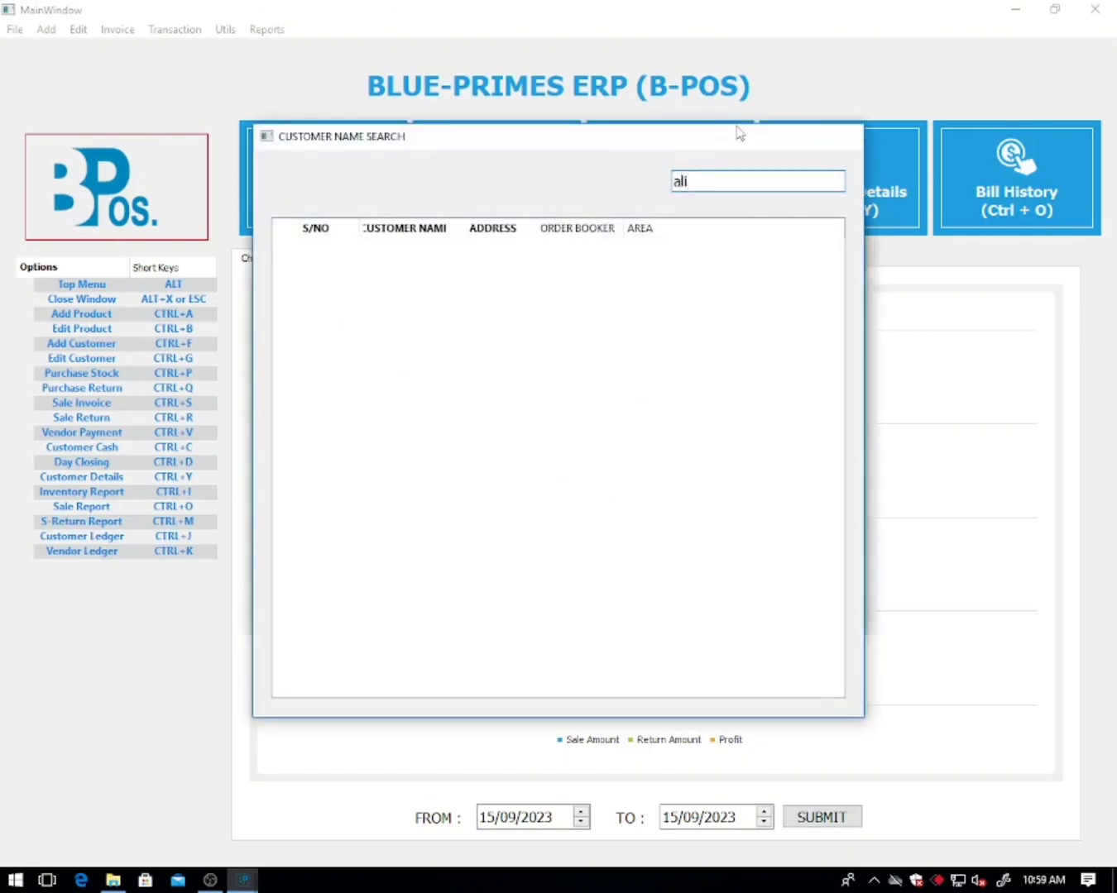
key(Return)
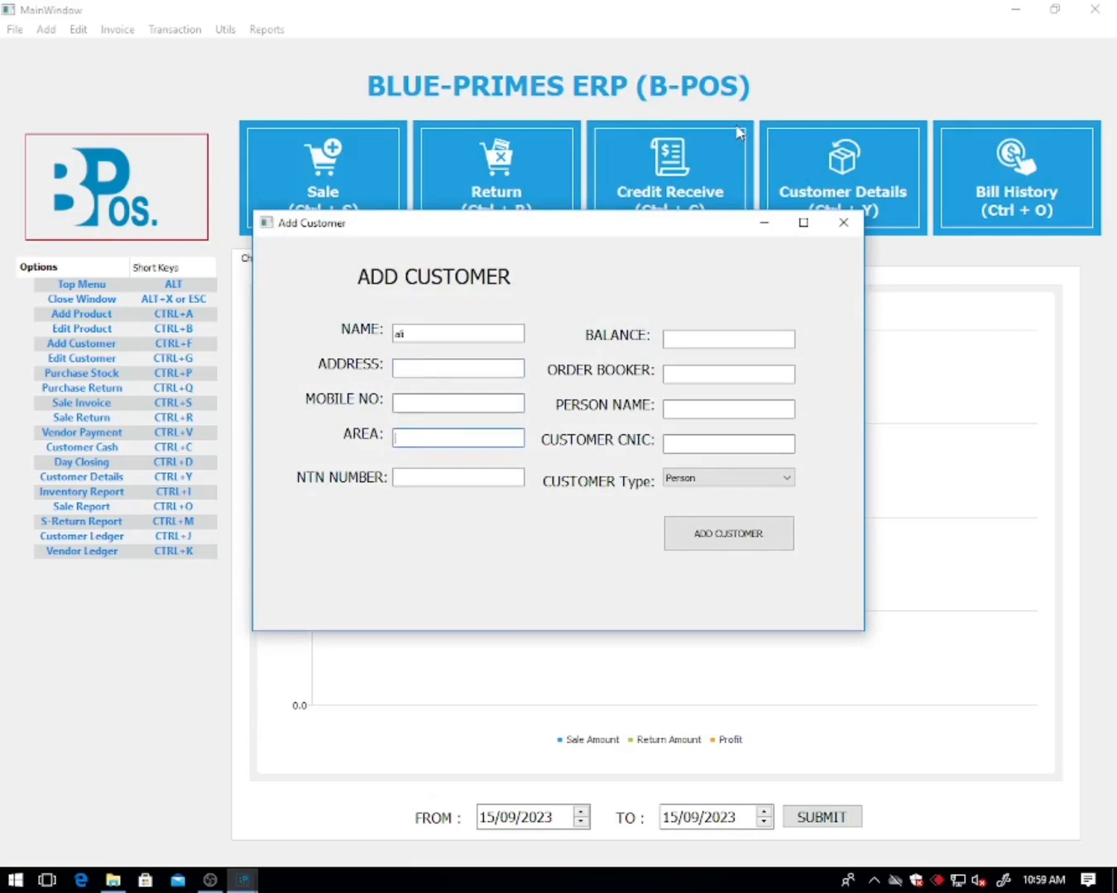
text(k)
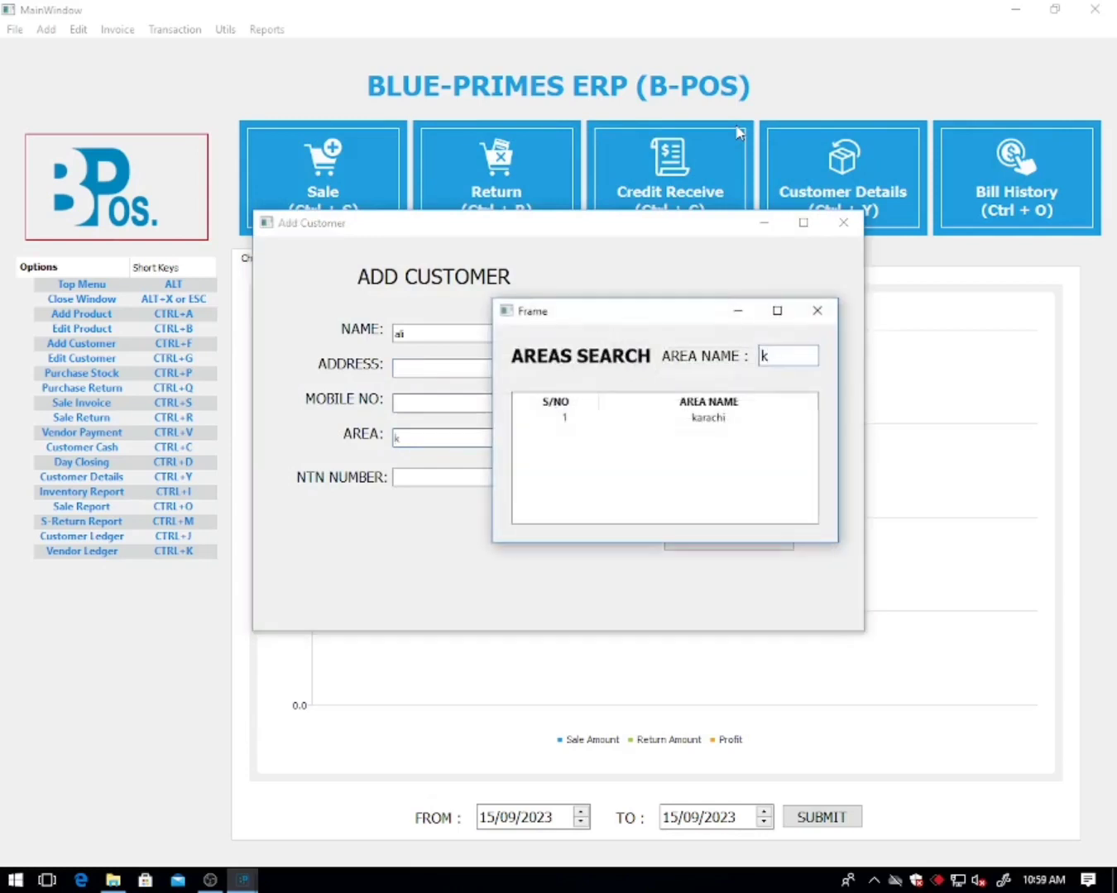
key(Down)
key(Return)
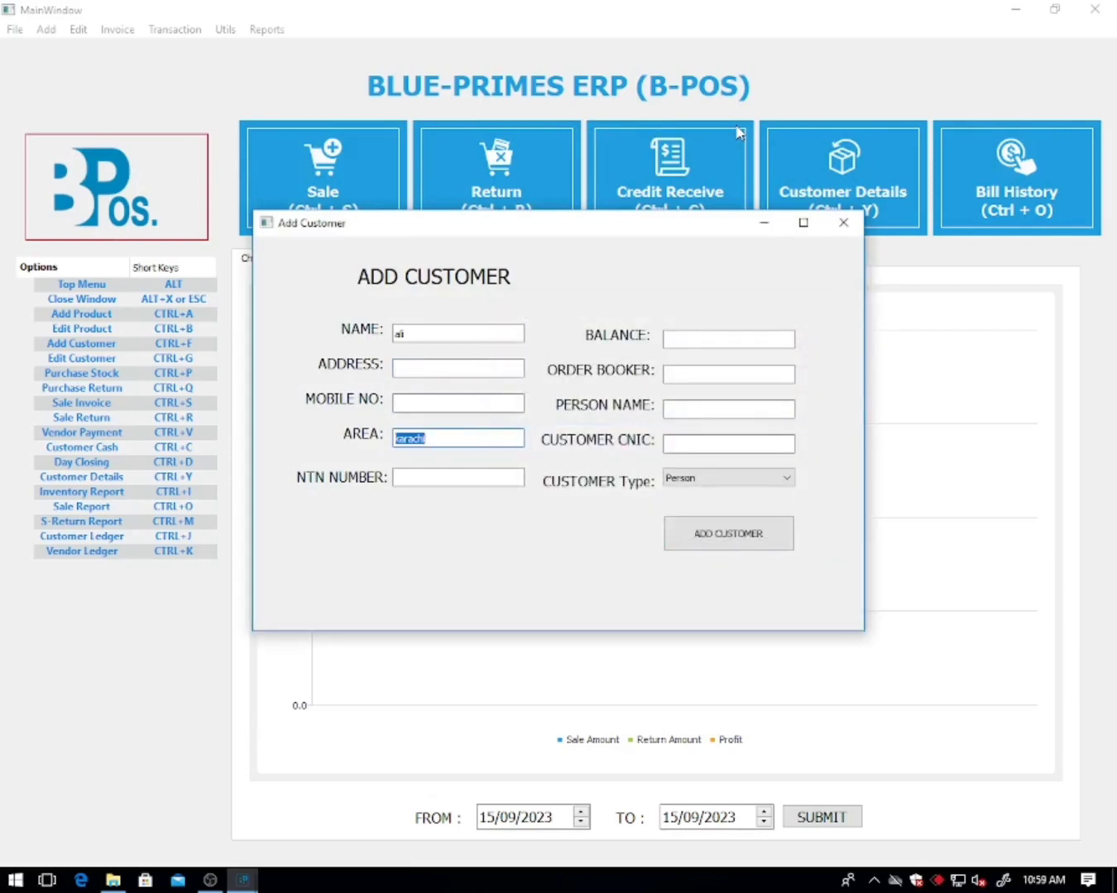
- Assign the second order booker matching "b" to the first customer and save the record
key(Tab)
text(b)
key(Down)
key(Down)
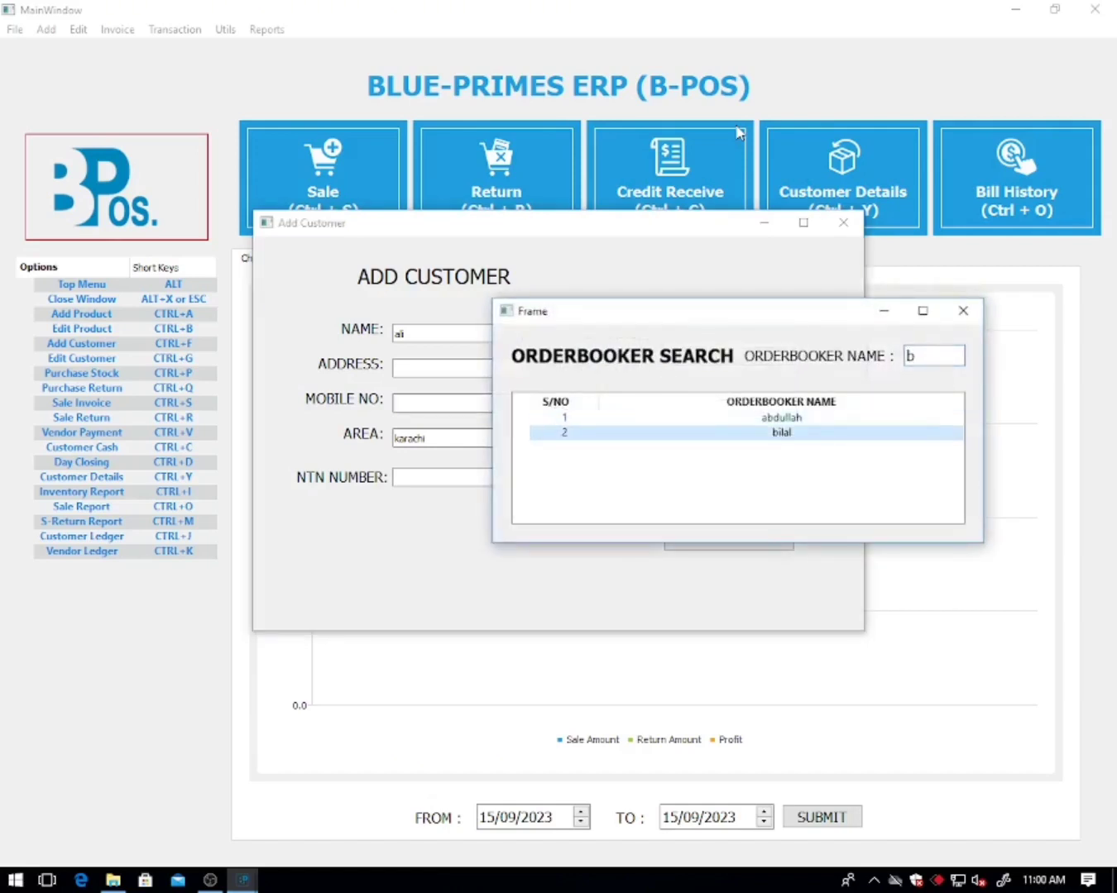
key(Return)
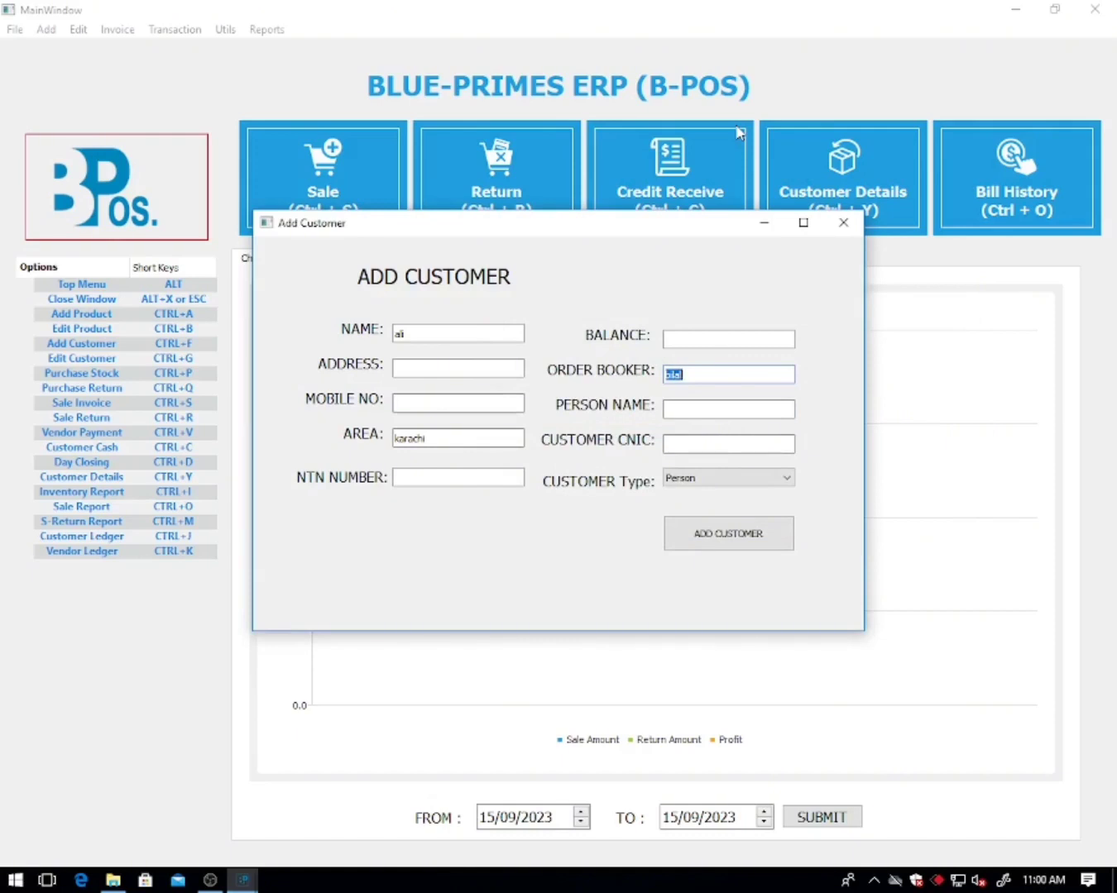
key(Return)
- Enter the second customer's name and assign the area lahore
text(aliyan)
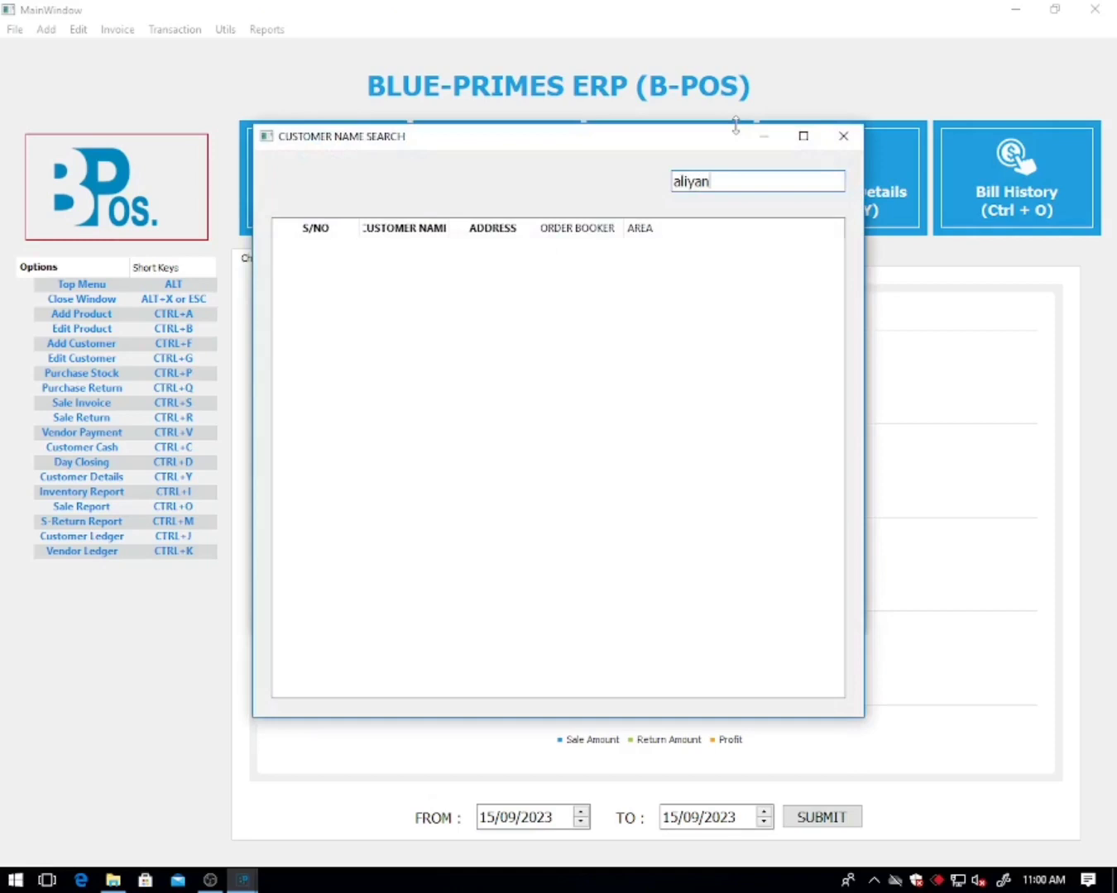
key(Return)
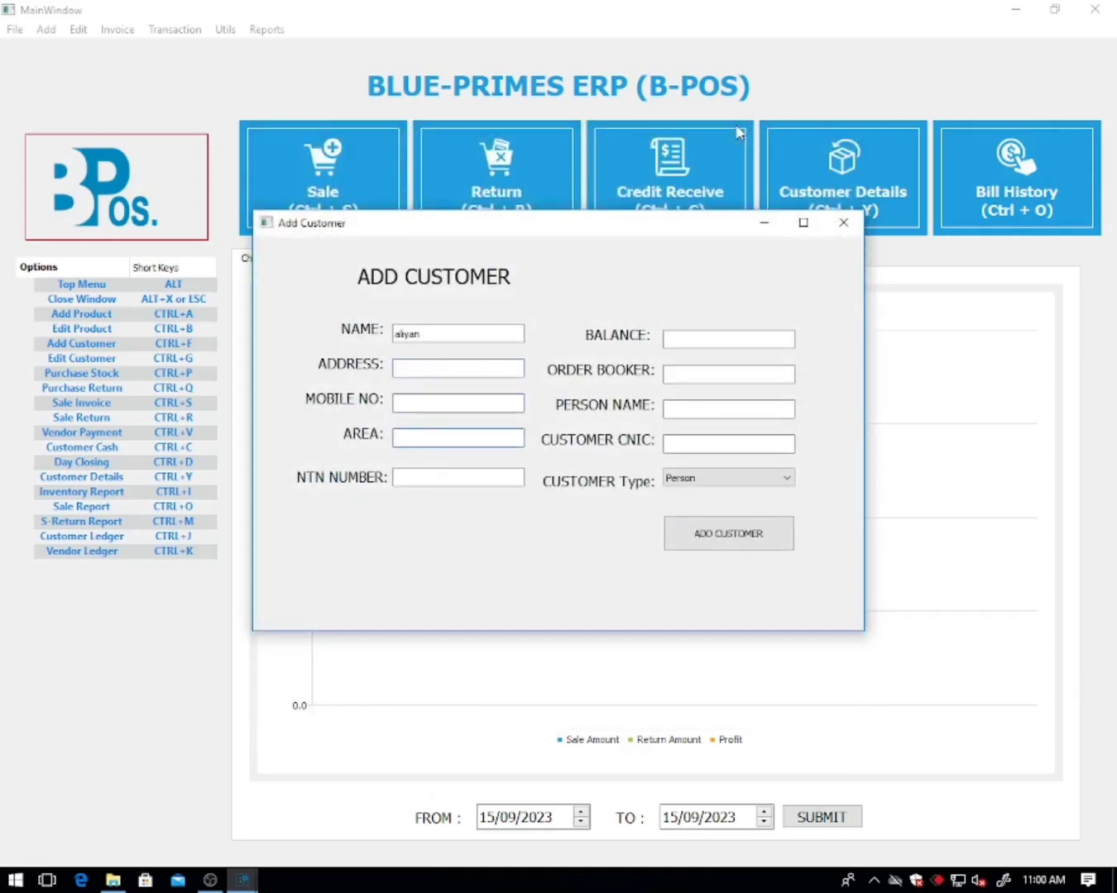
text(lahore)
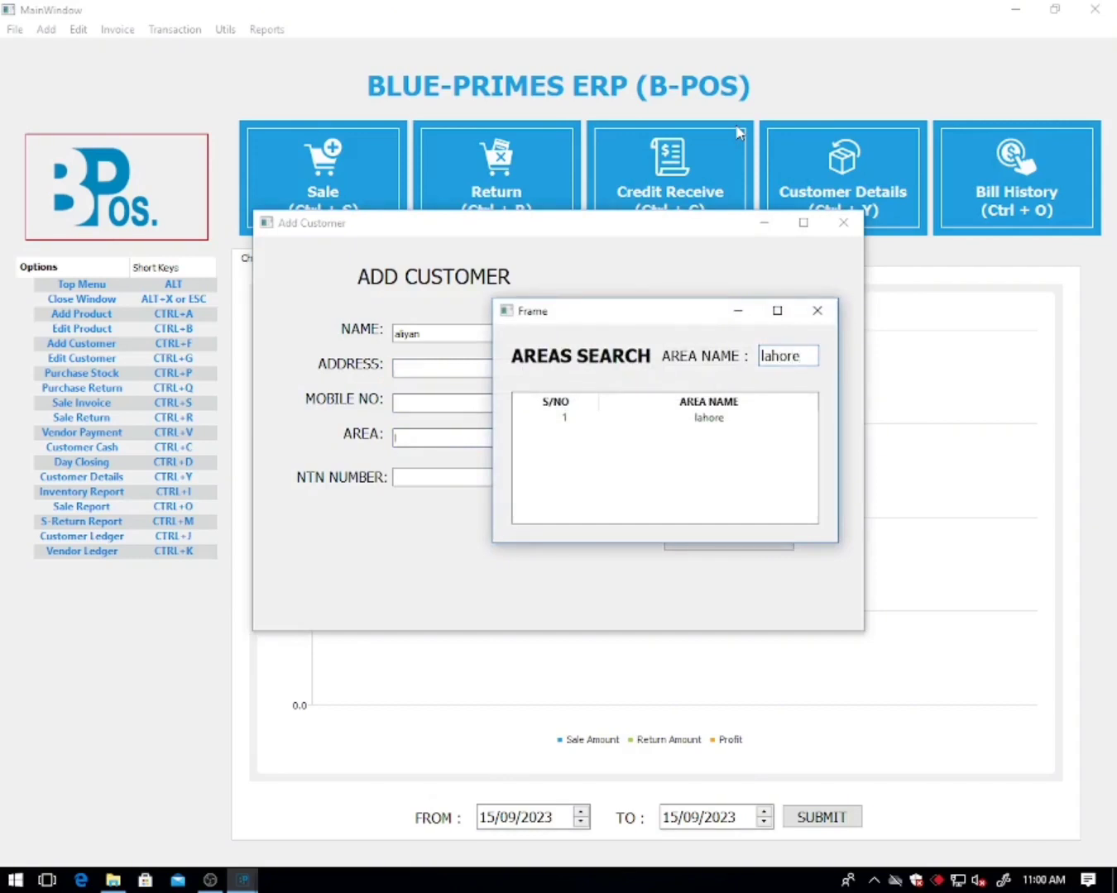
key(Down)
key(Return)
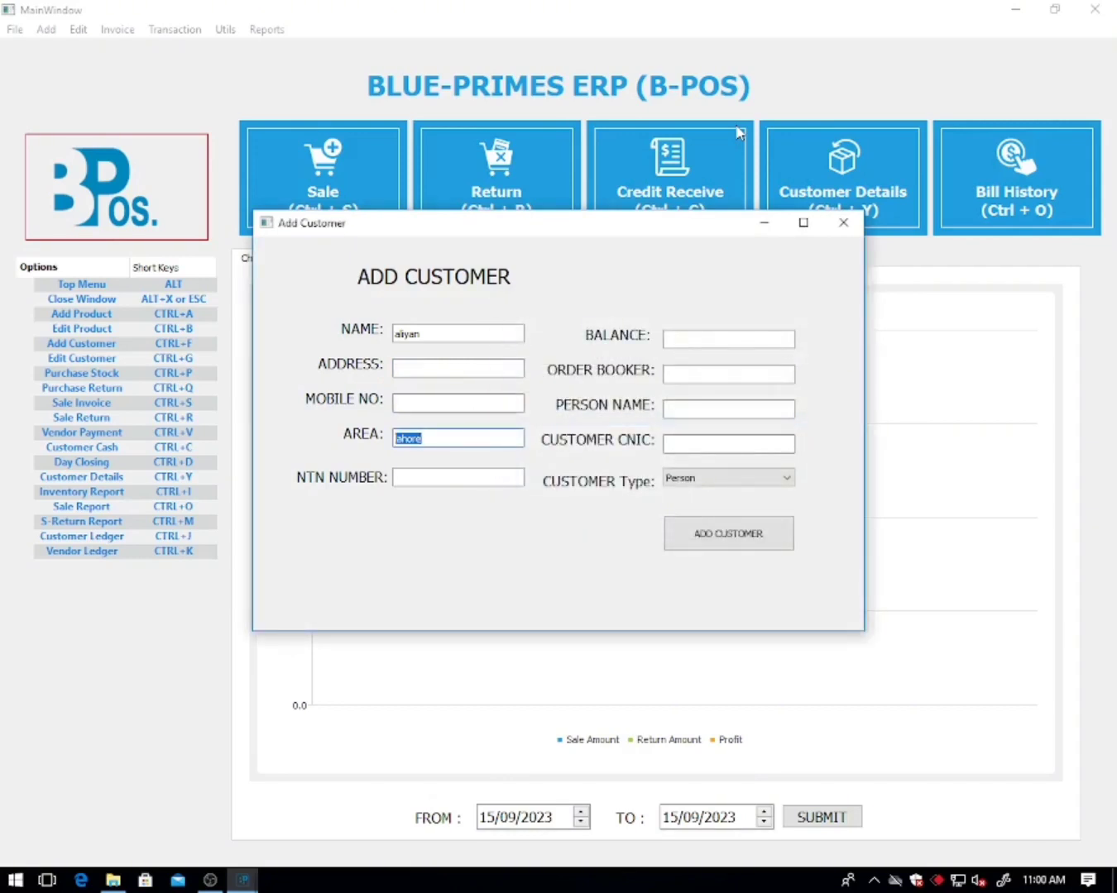
- Give the second customer the same order booker as the first customer and save the record
key(Tab)
key(Tab)
text(b)
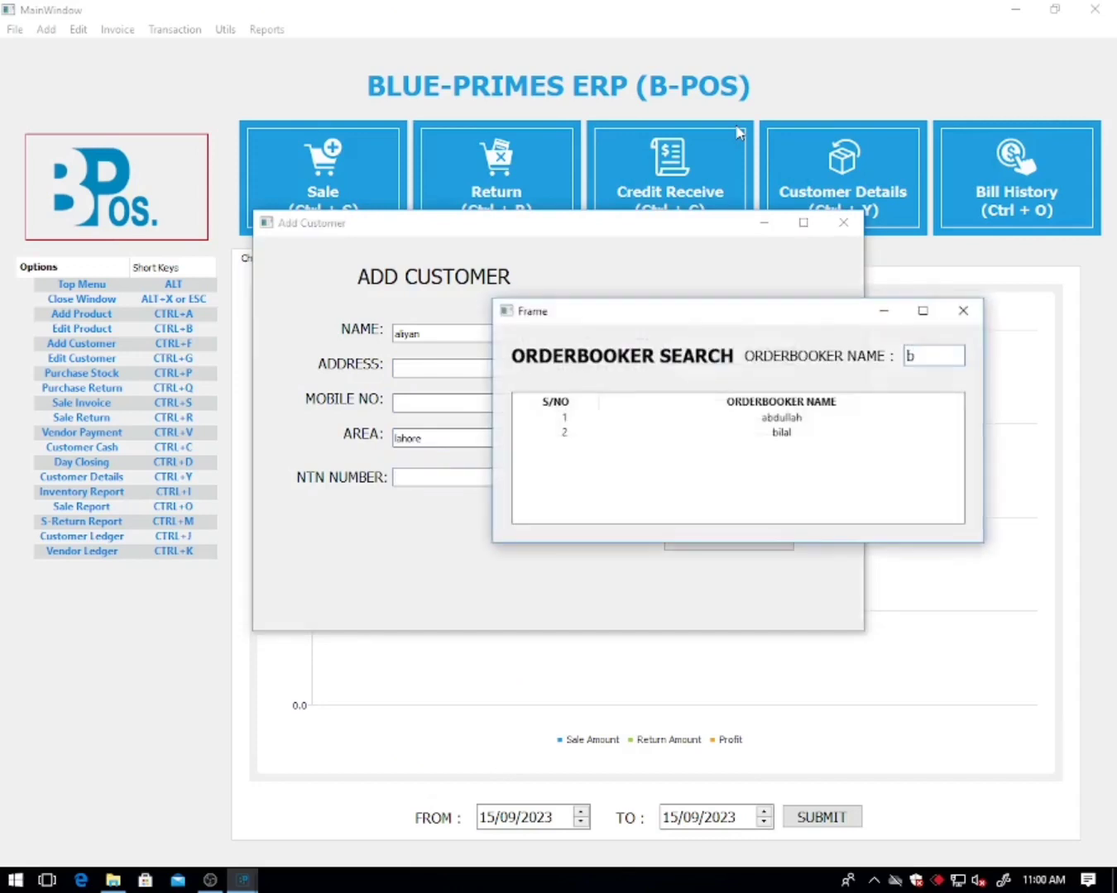
key(Down)
key(Down)
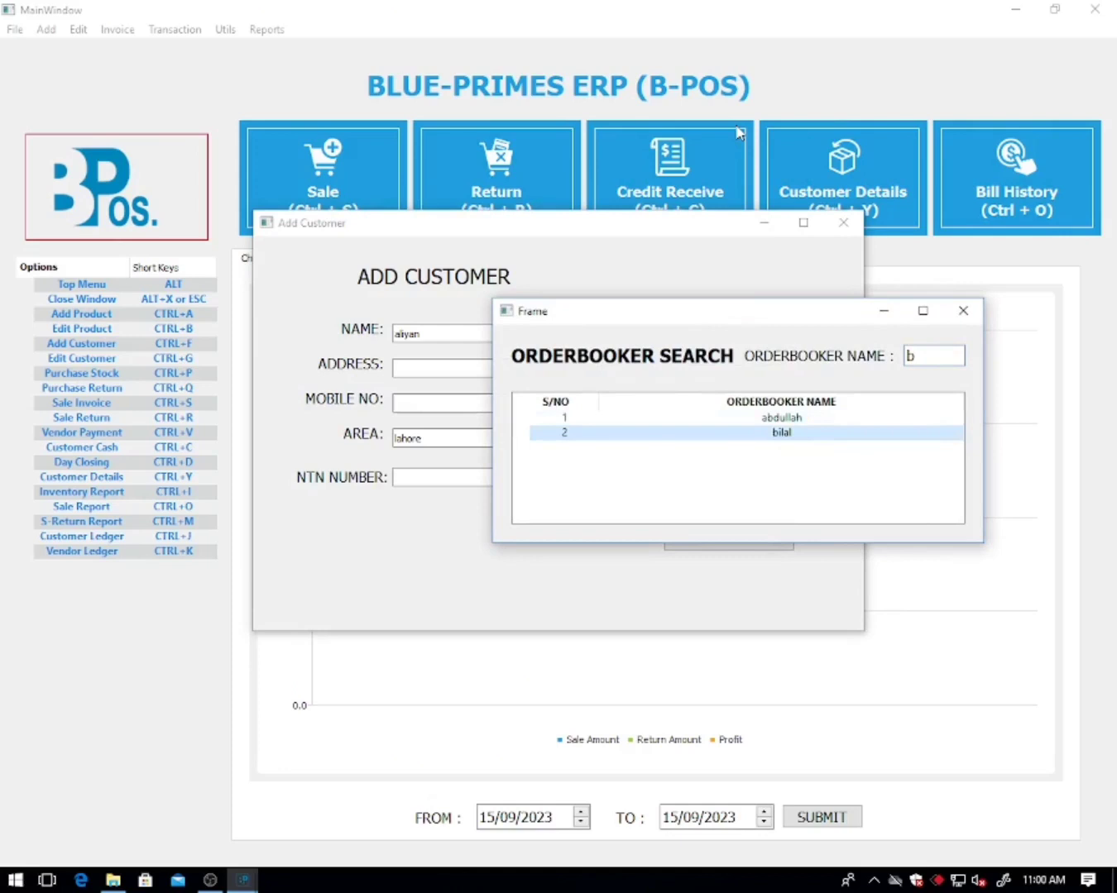
key(Return)
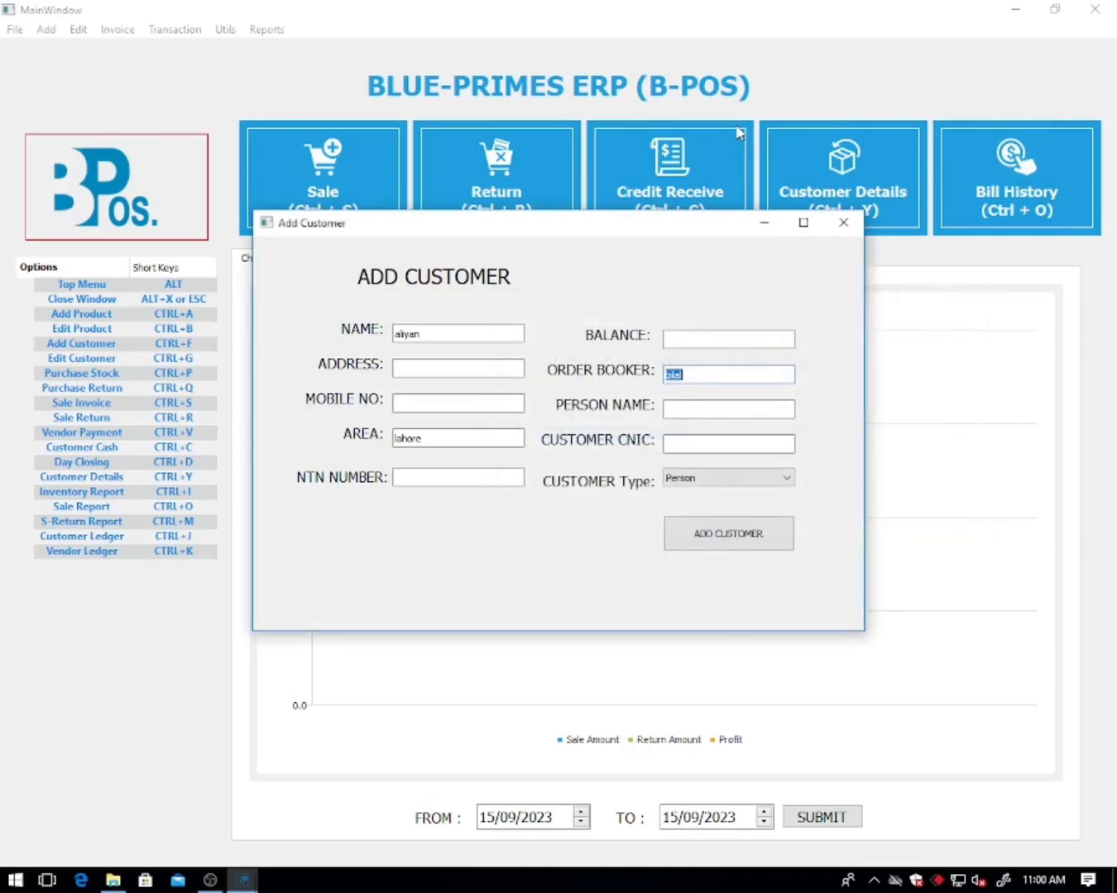
key(Return)
- Enter the third customer's name and assign the area karachi
text(moiz)
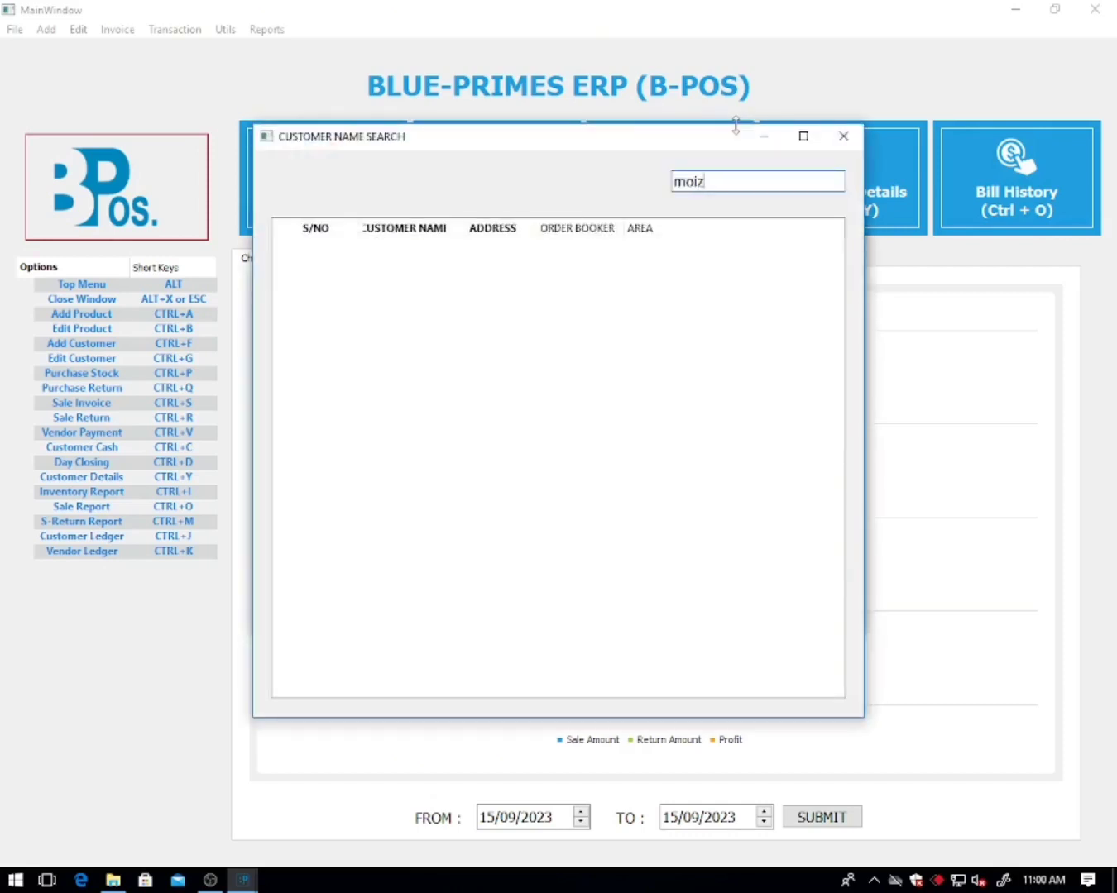
key(Return)
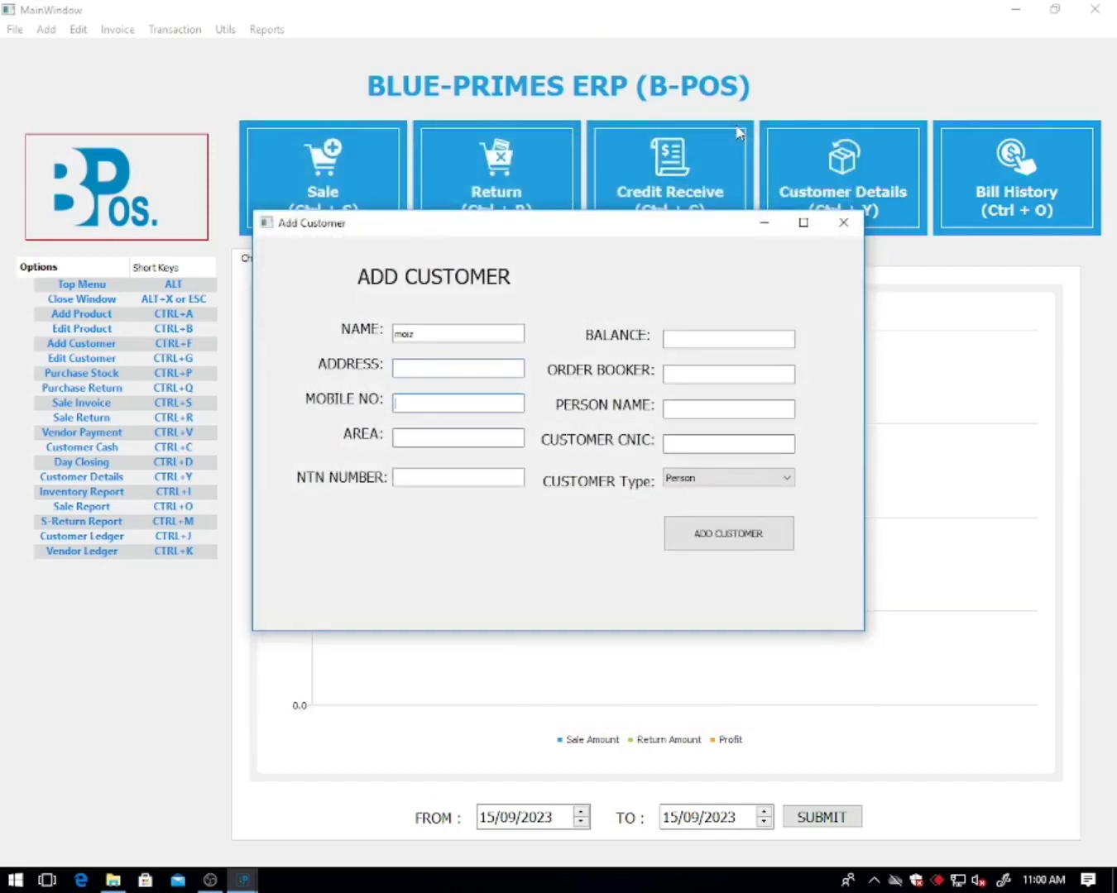
key(Tab)
text(kara)
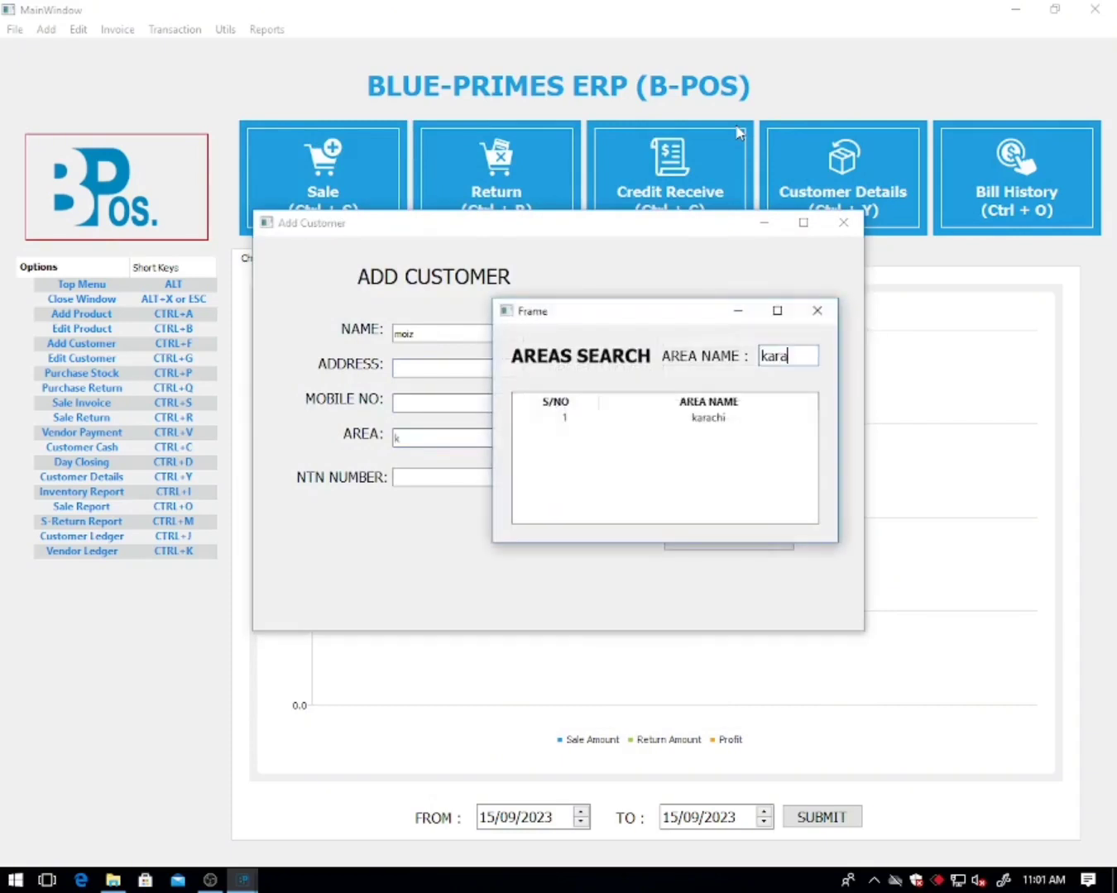
key(Down)
key(Return)
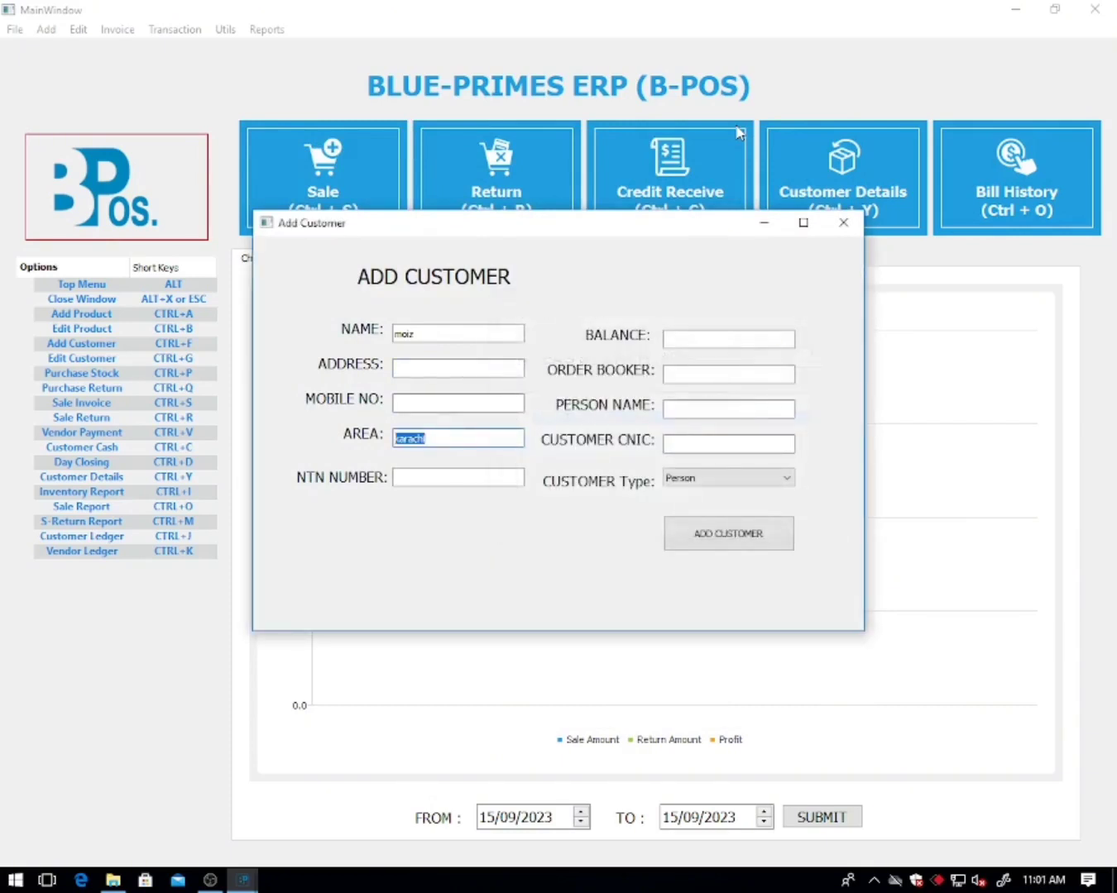
- Assign the order booker matching "ab" to the third customer, save the record and close the customer form
key(Tab)
key(Tab)
text(ab)
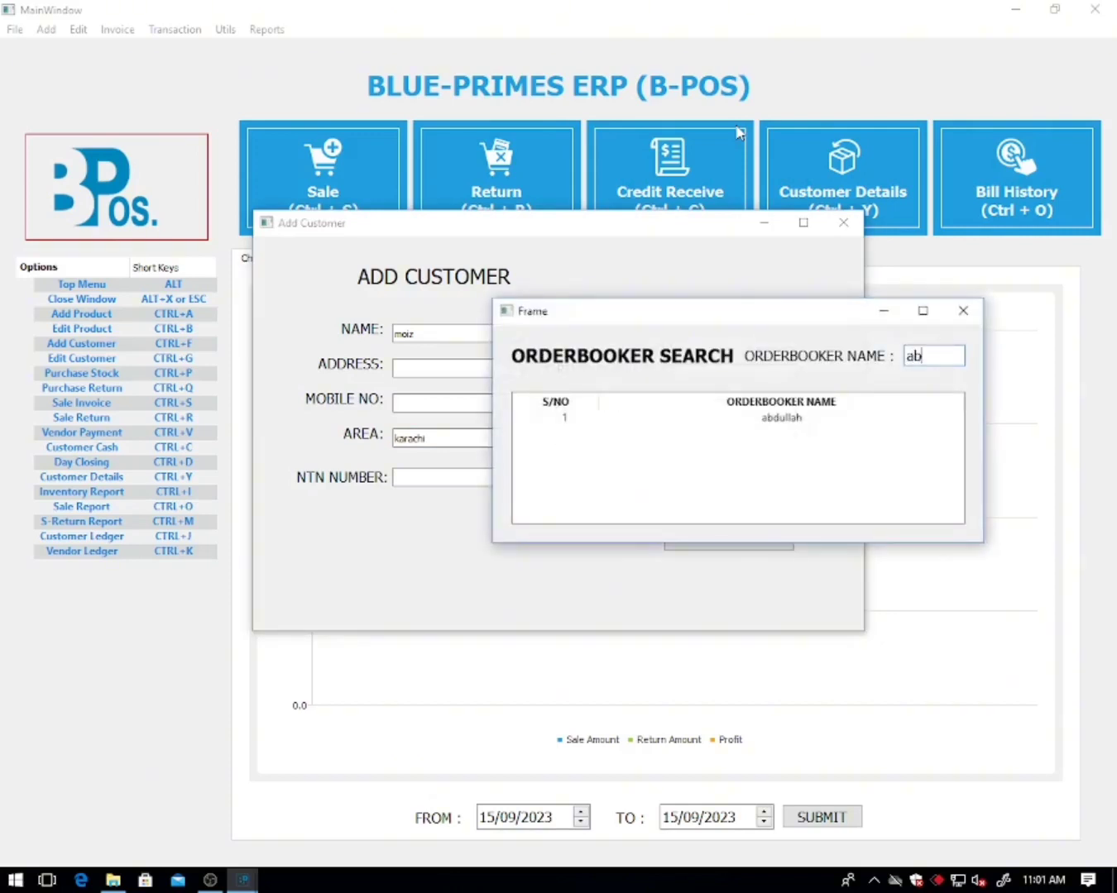
key(Down)
key(Return)
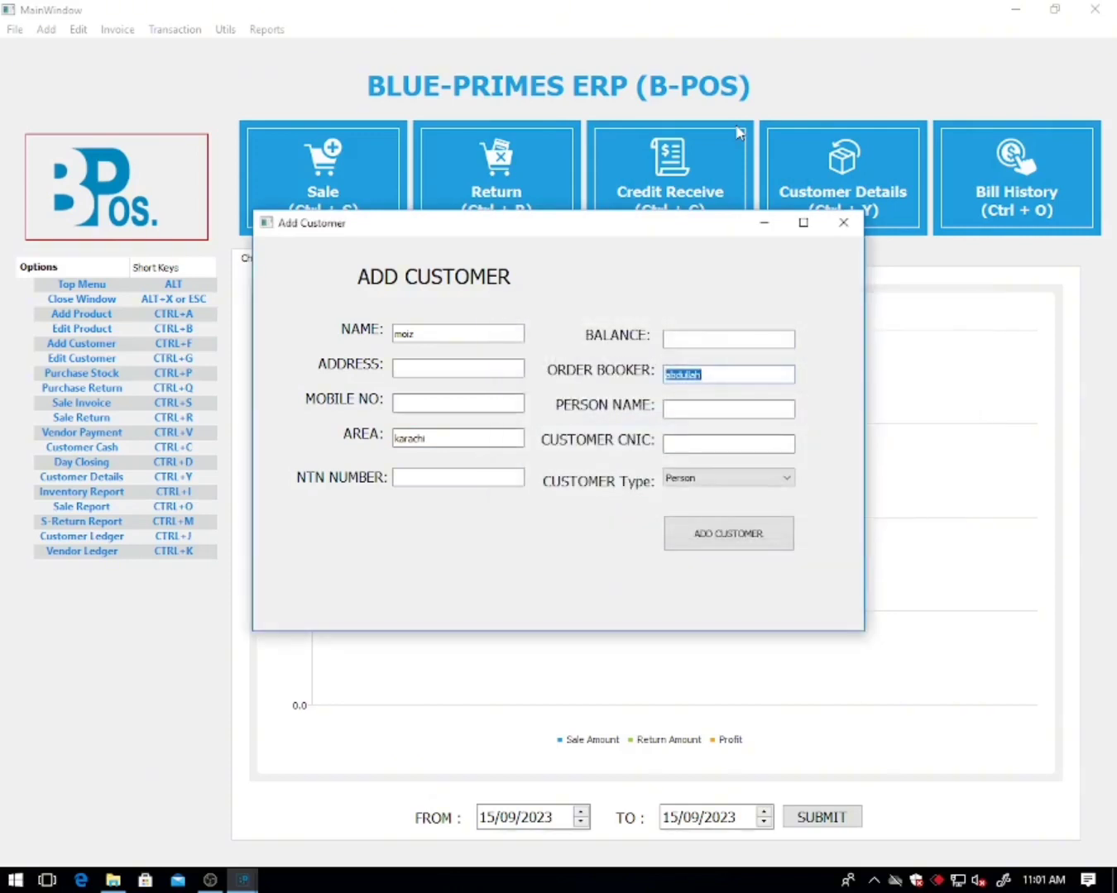
key(Return)
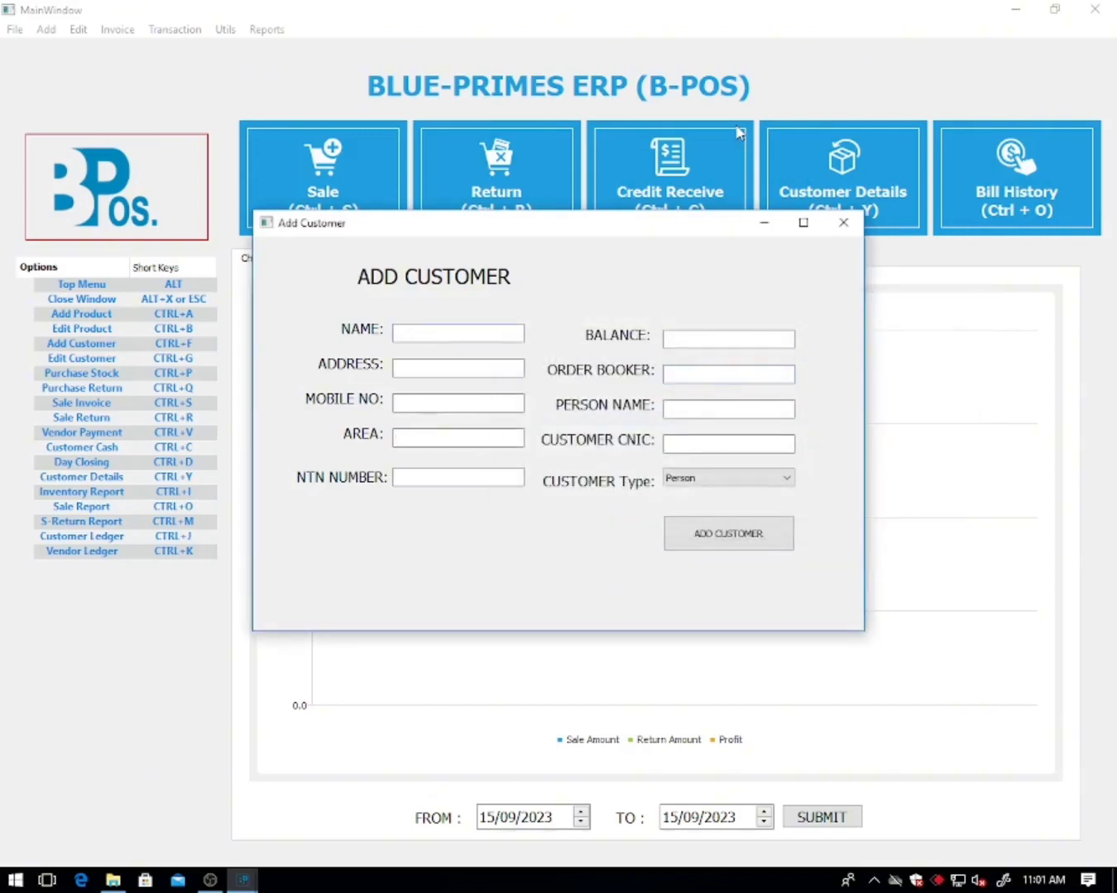
click(844, 222)
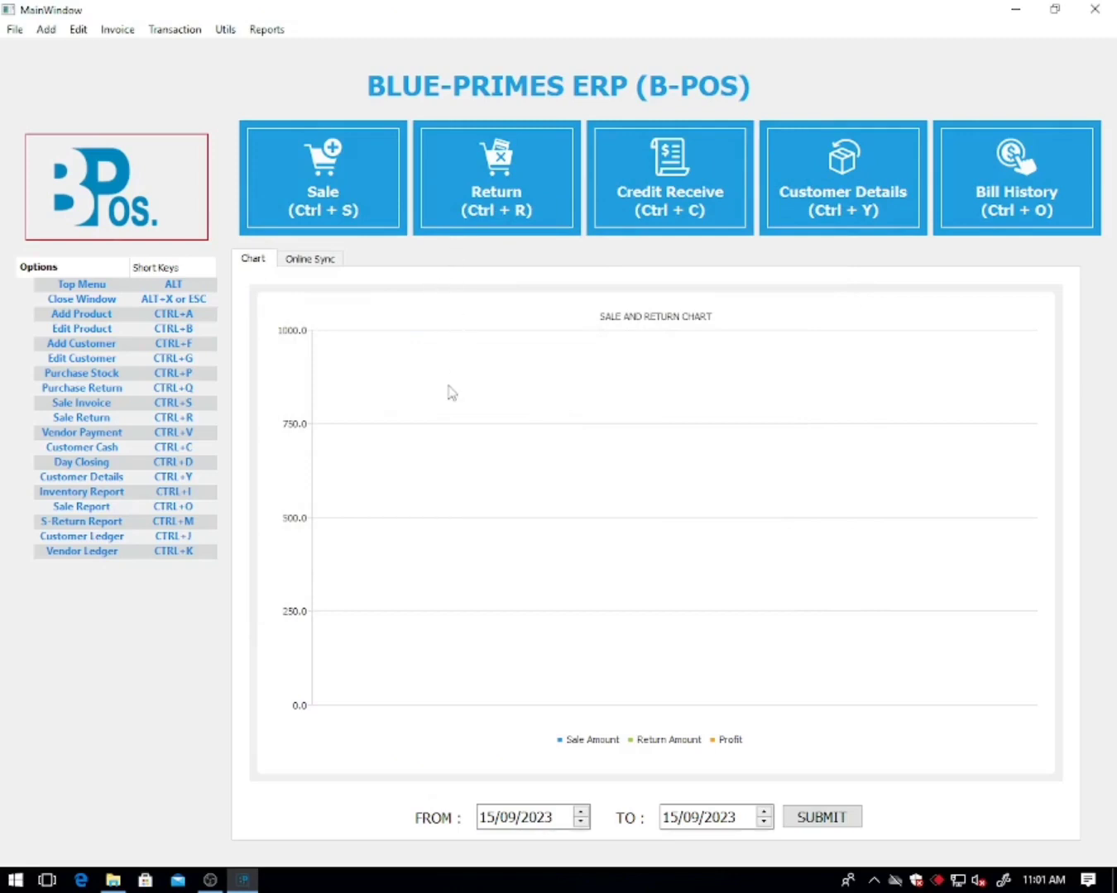
click(42, 30)
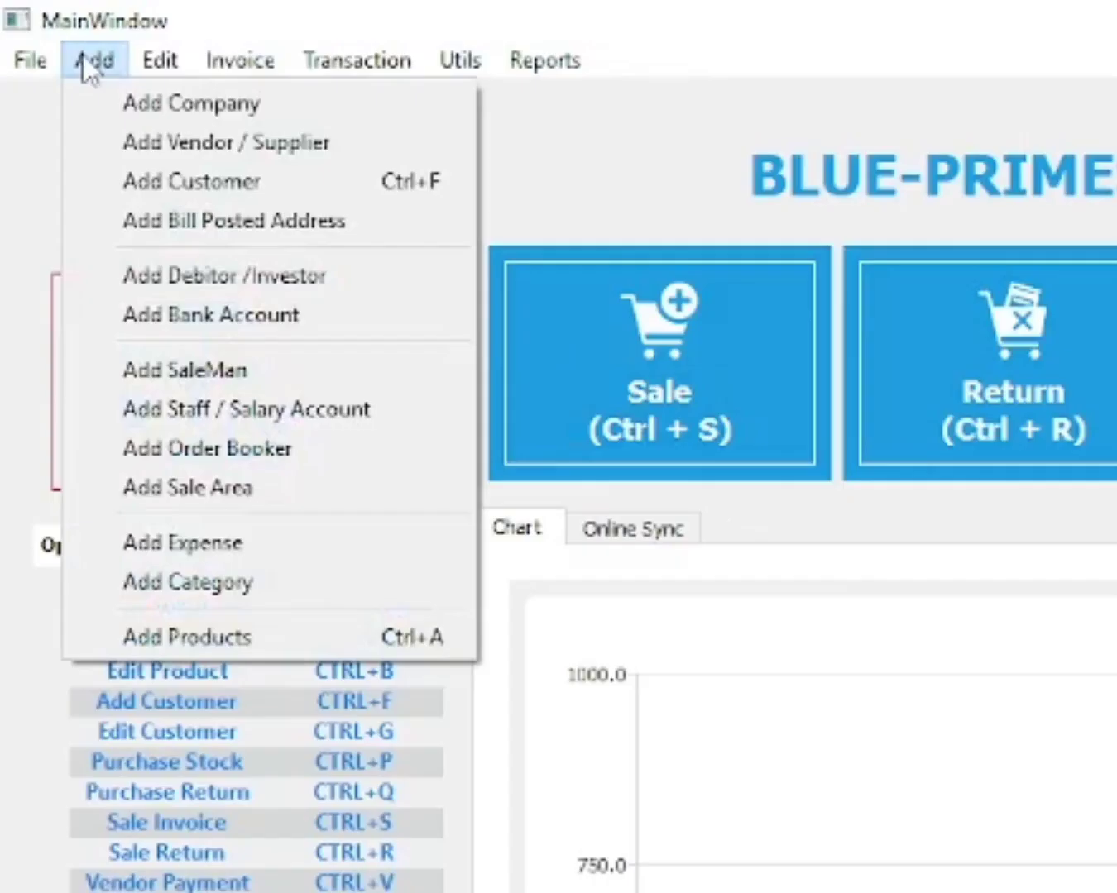
click(172, 636)
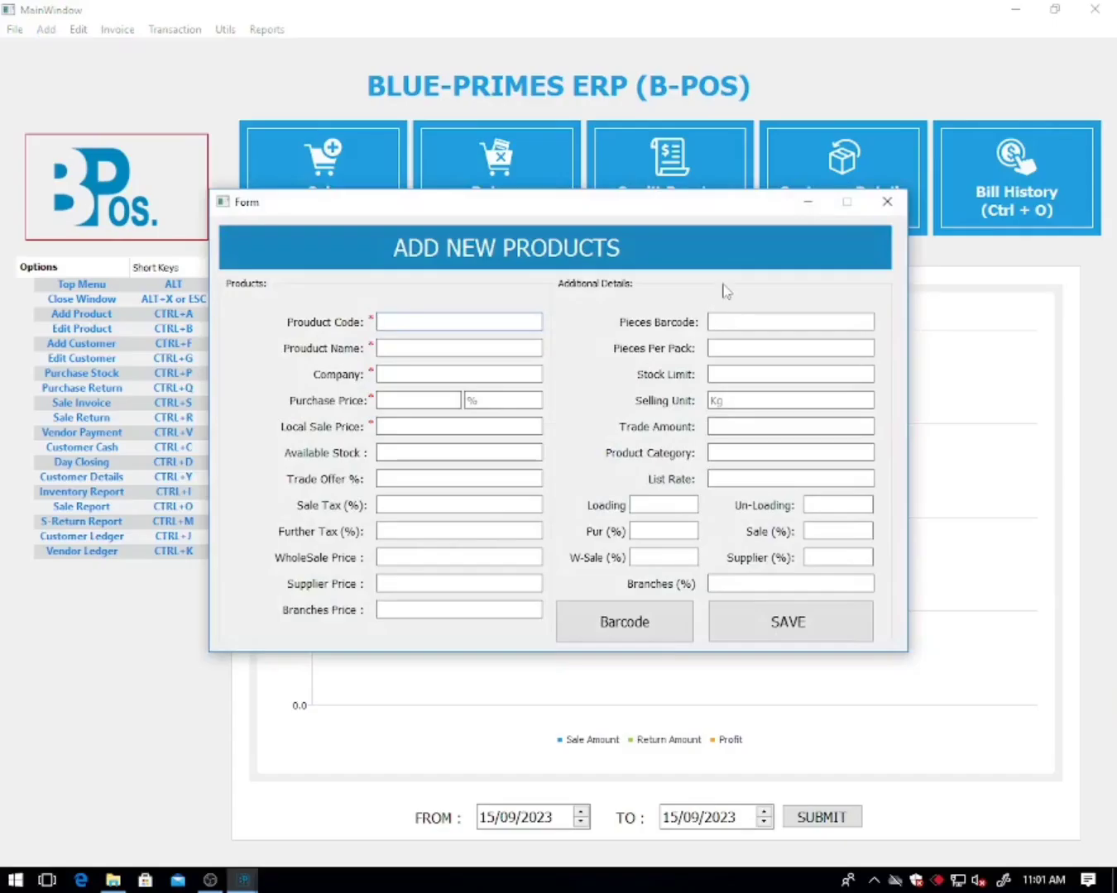
click(899, 208)
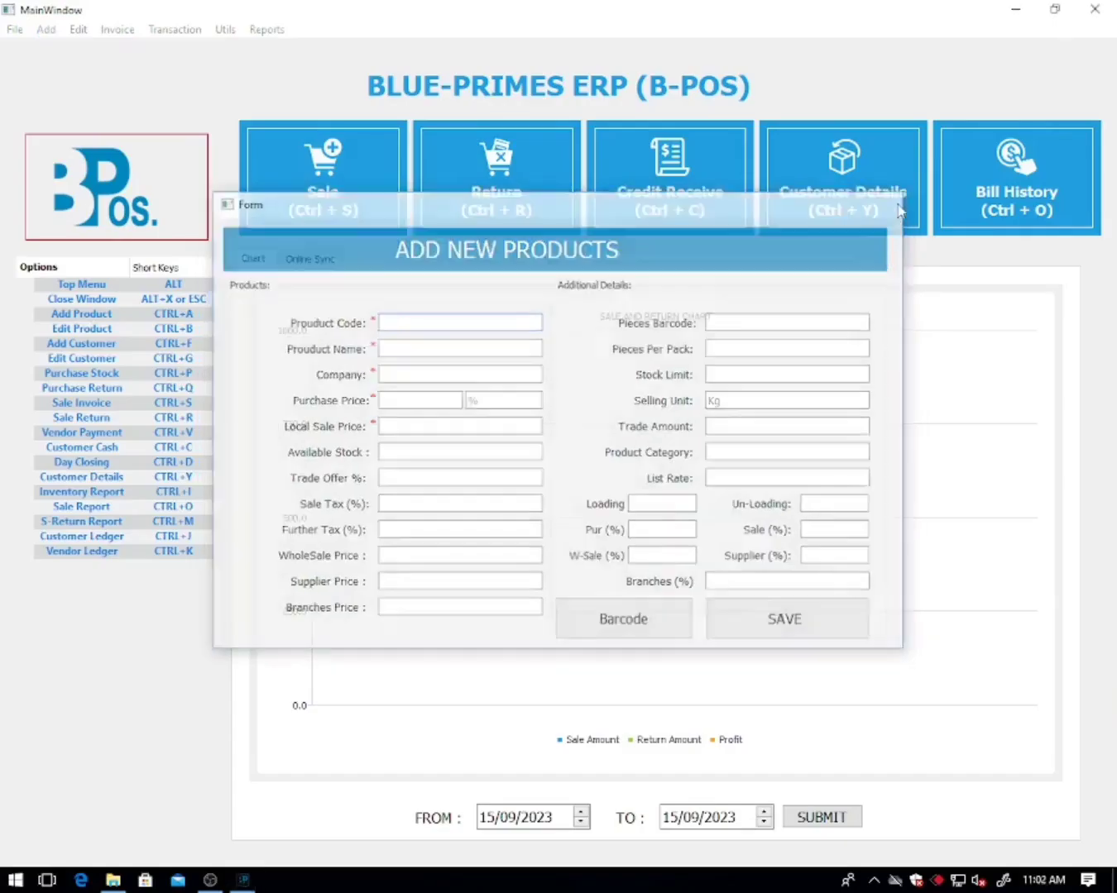
- Start a new product record with product code 1 and the name test
key(ctrl+a)
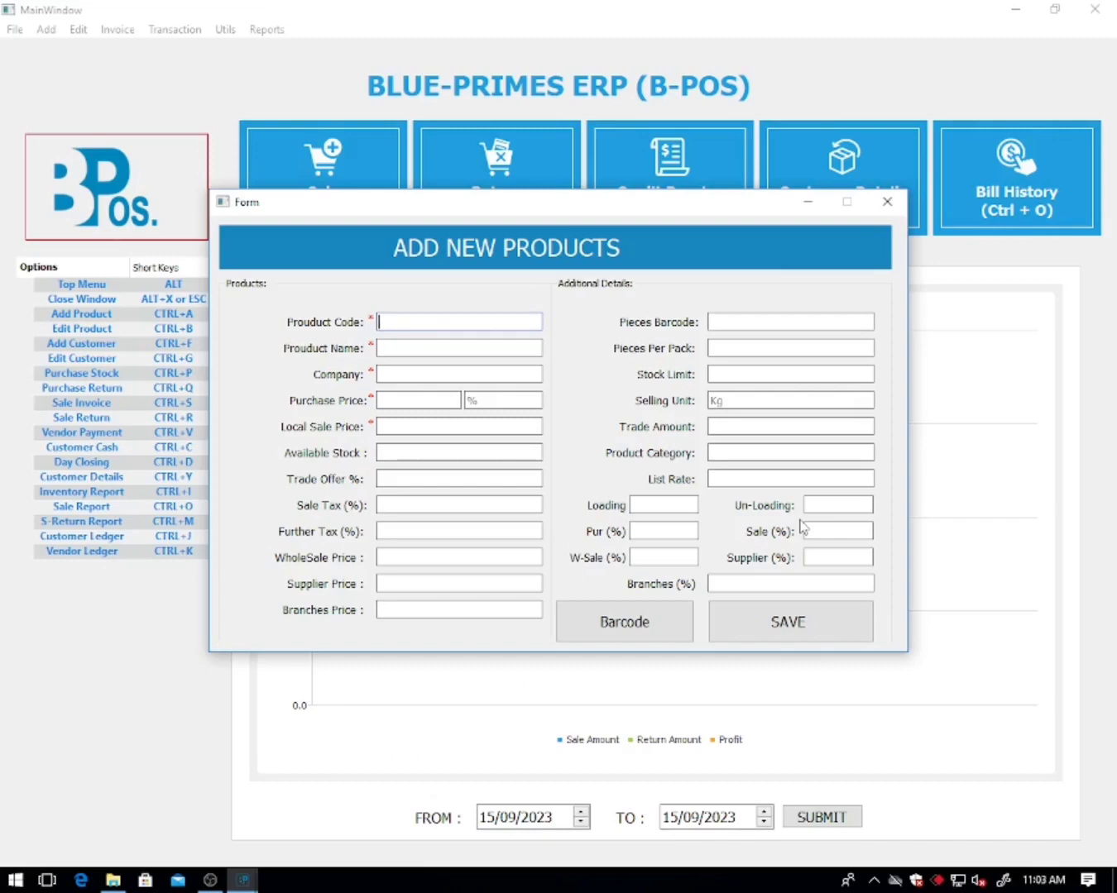
text(1)
key(Return)
text(test)
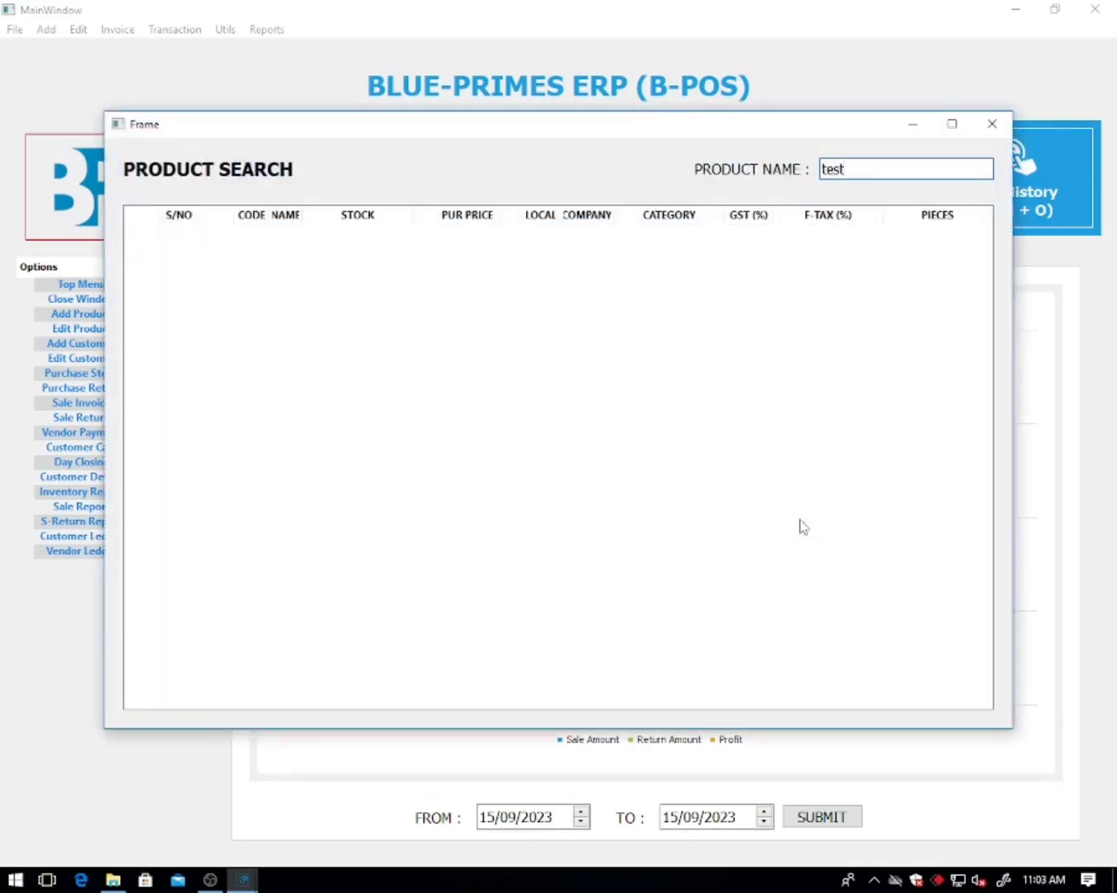
key(Return)
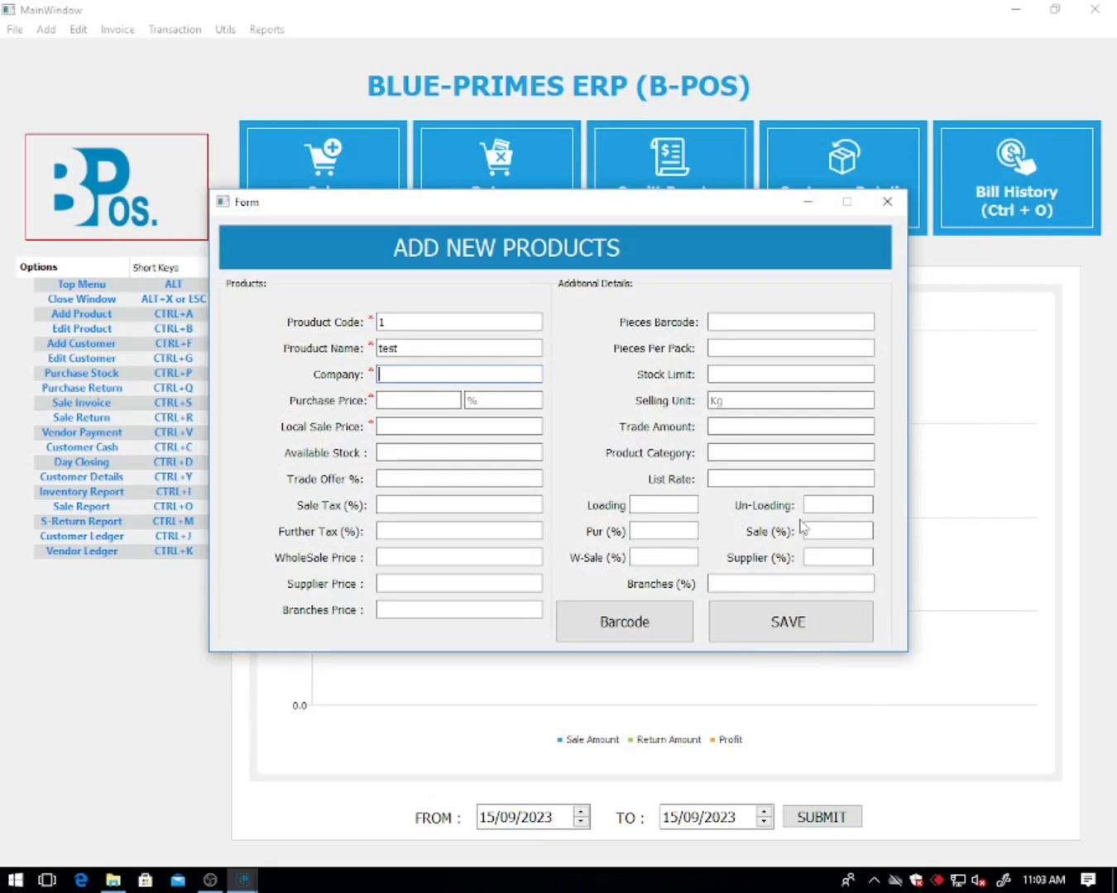
- Enter abc as the product's company and set its purchase price to 100
text(abc)
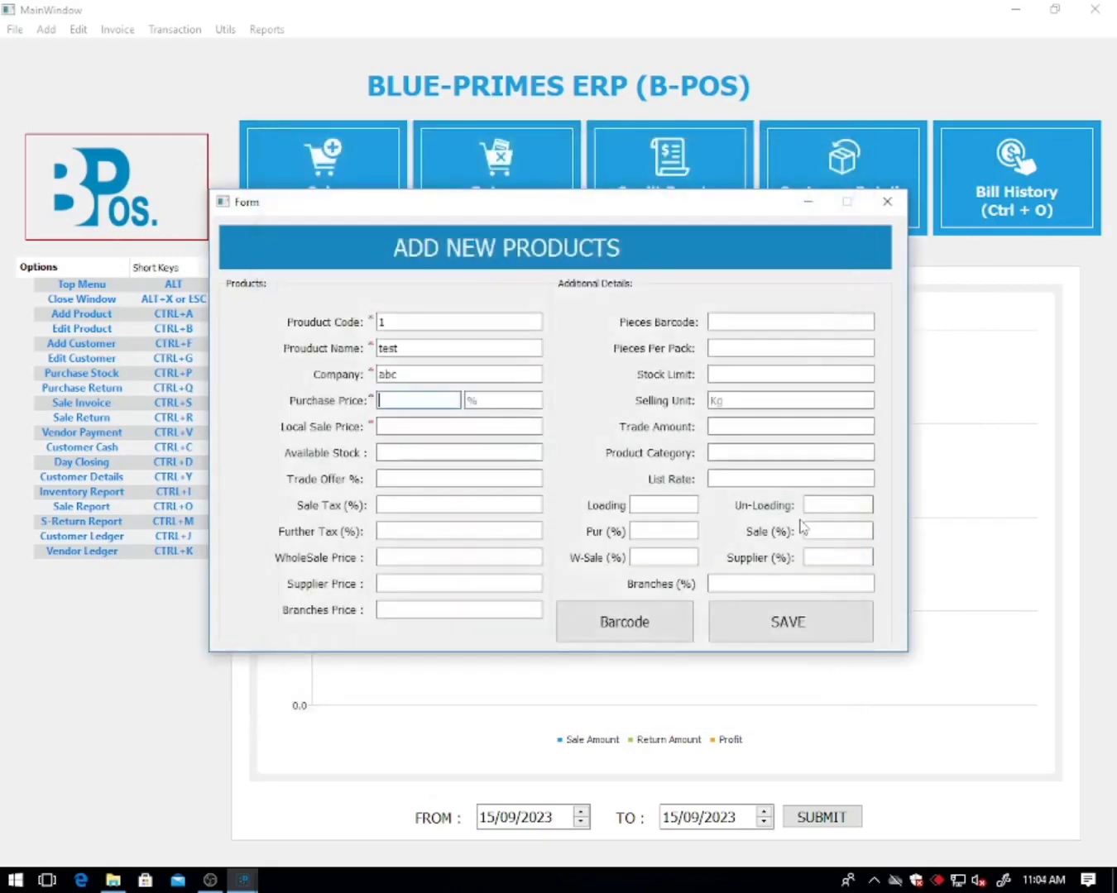
key(Return)
text(100)
key(Tab)
text(20)
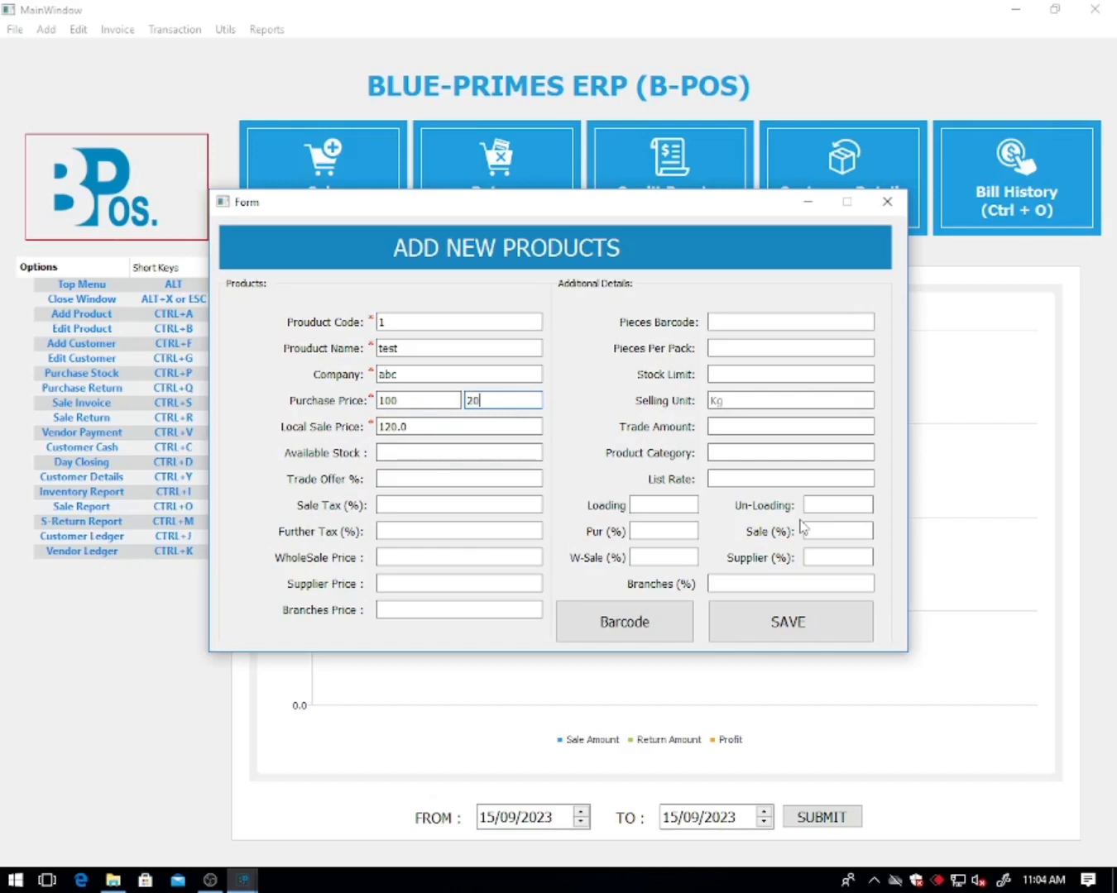
key(BackSpace)
key(BackSpace)
- Set the product's local sale price to 150 and its available stock to 0
key(Tab)
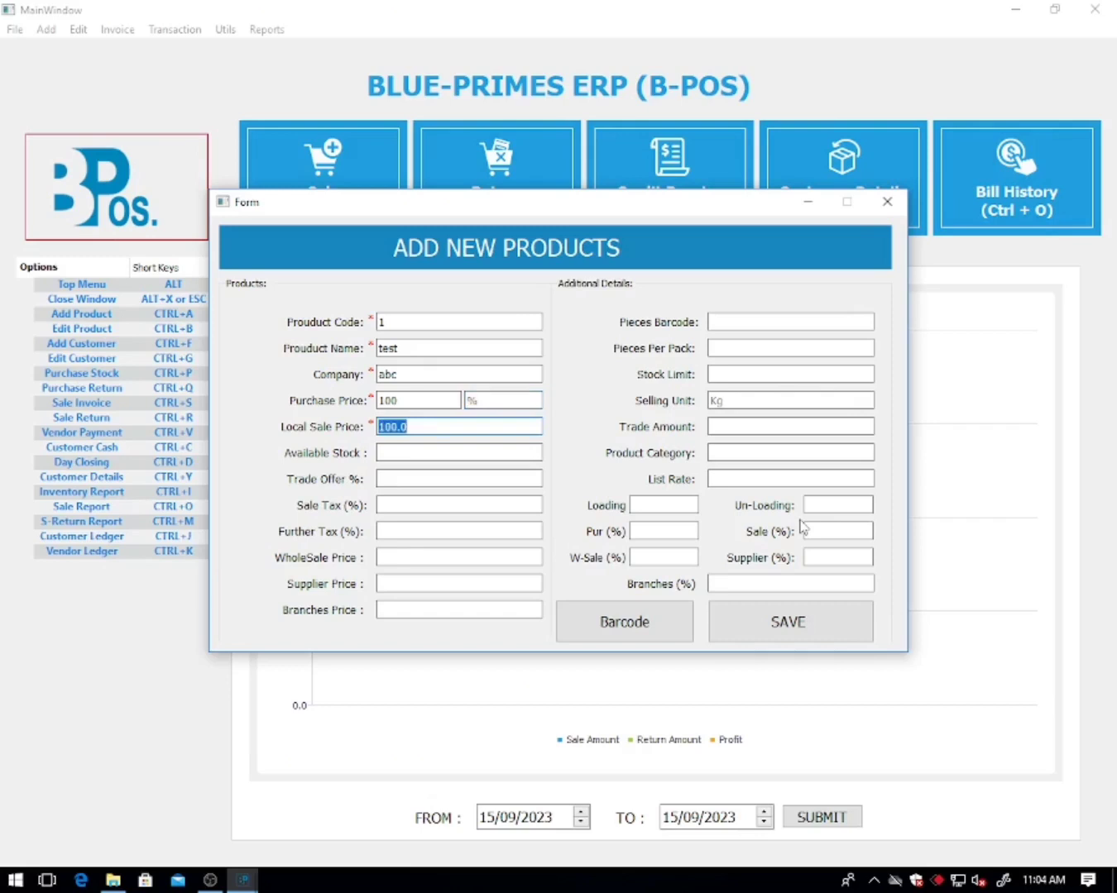
text(150)
key(Tab)
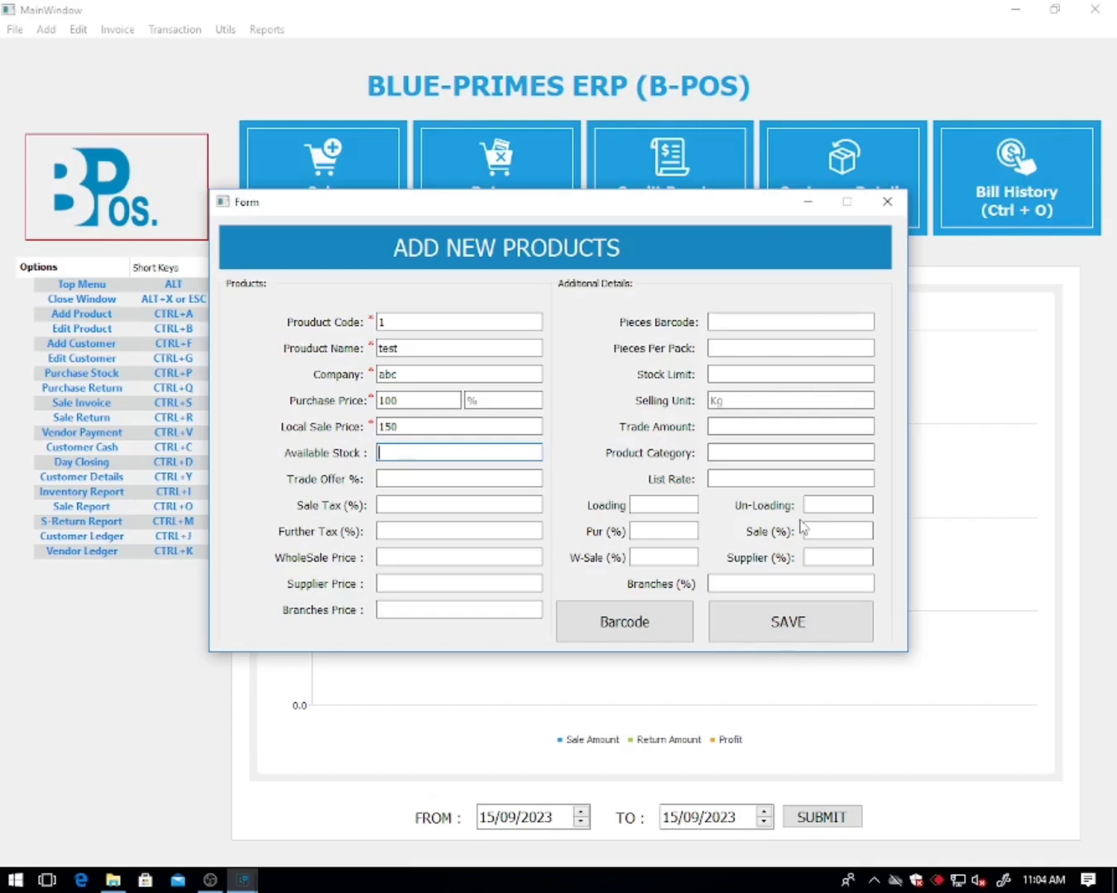
text(0)
key(Tab)
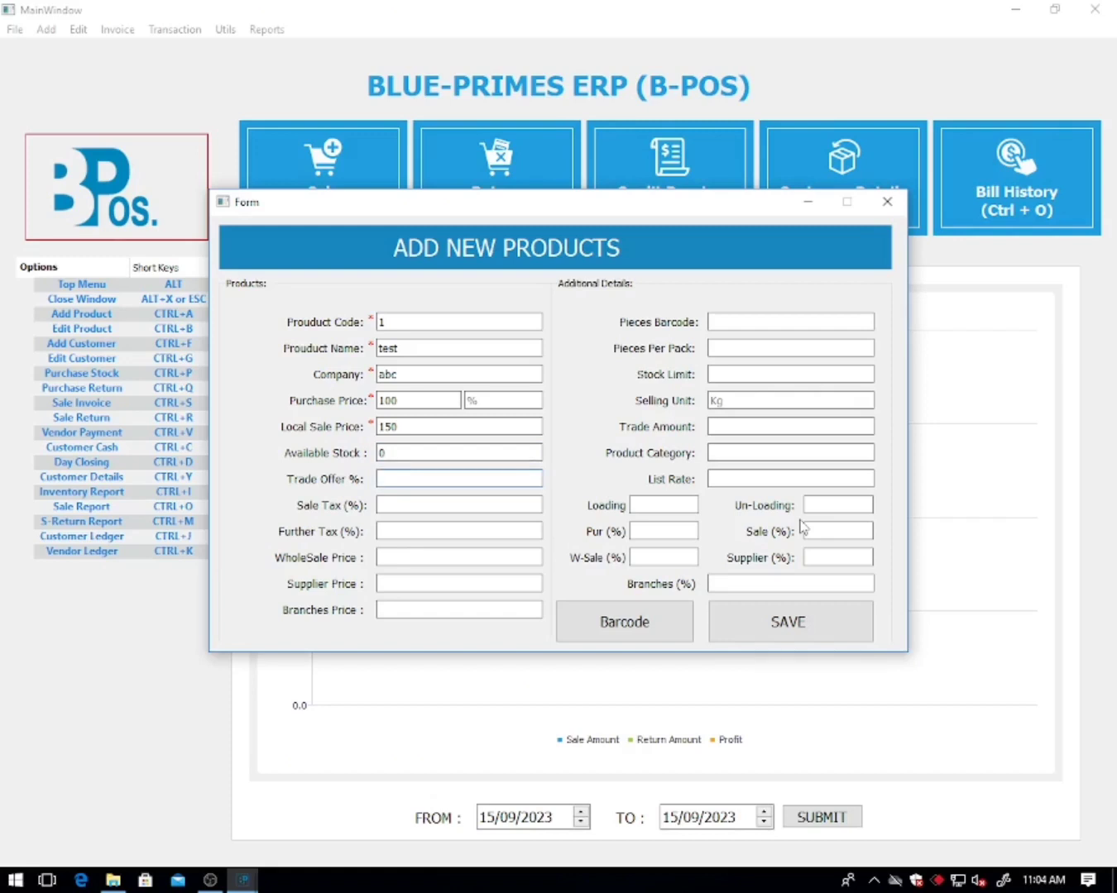
- Leave the offer, tax, other price and pieces barcode fields blank, and set 20 pieces per pack and a stock limit of 5
key(Tab)
key(Tab)
key(Tab)
key(Tab)
key(Tab)
key(Tab)
key(Tab)
text(20)
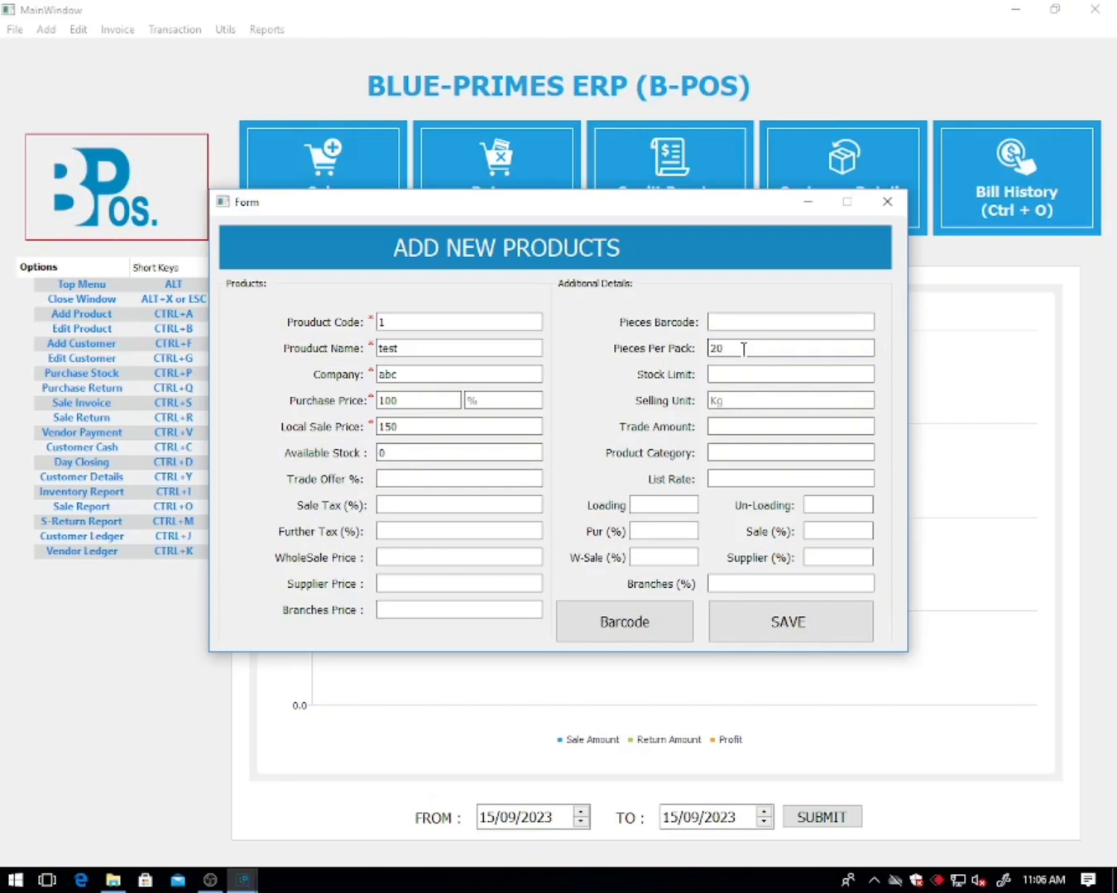
key(Tab)
text(5)
- Assign the product category xyz, save the product and close the product form
key(Tab)
key(Tab)
key(Tab)
text(xyz)
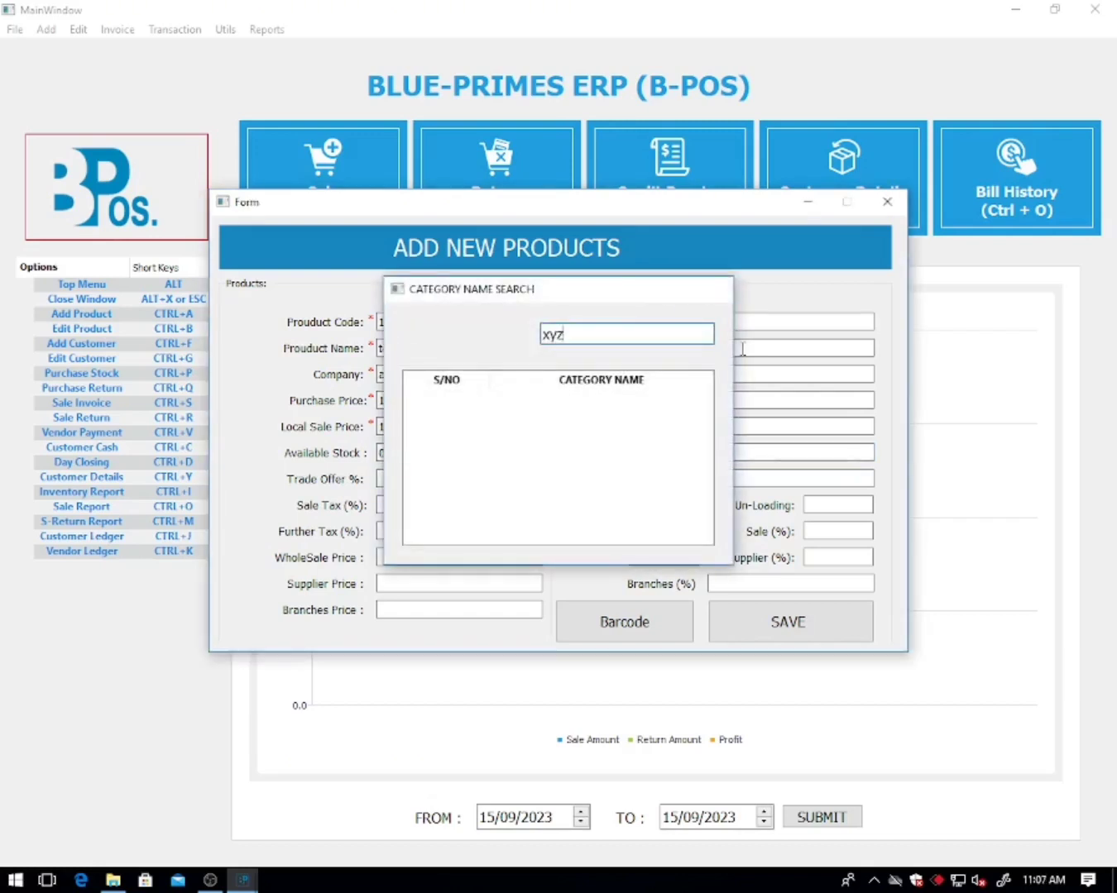
key(Return)
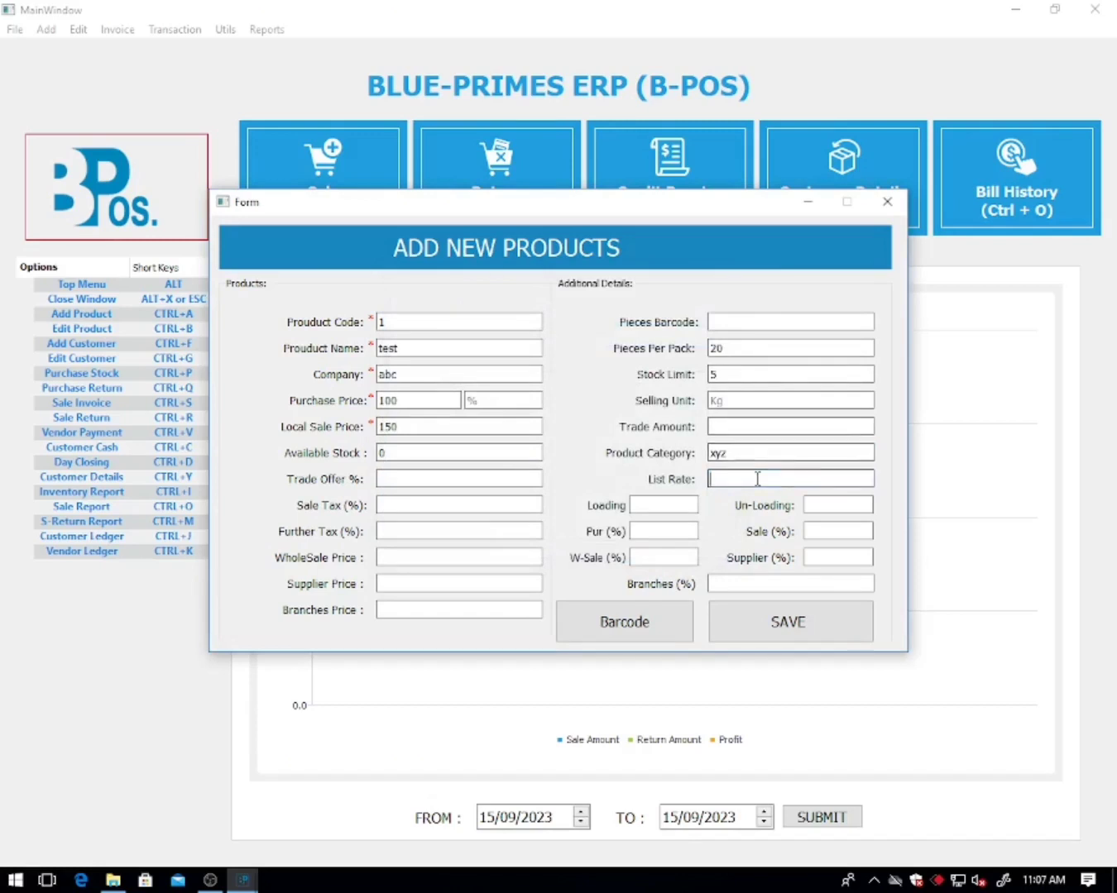
click(764, 630)
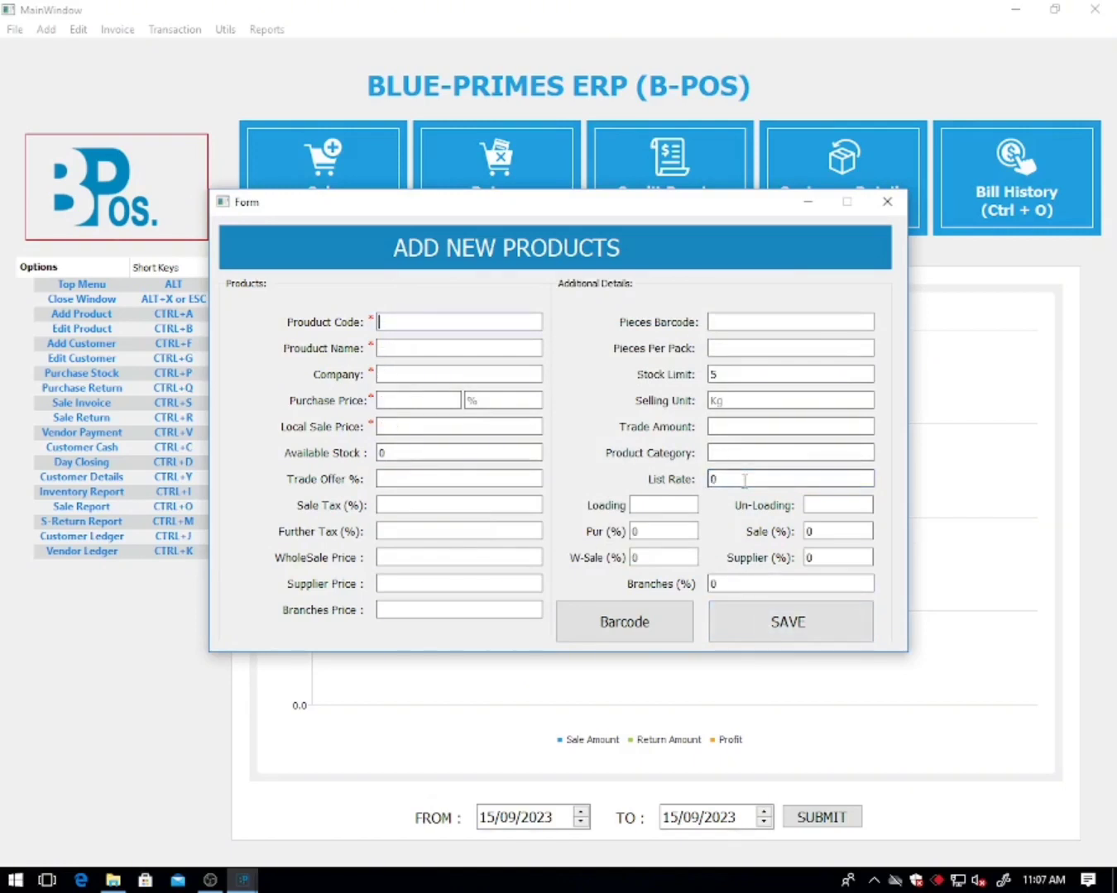
click(887, 201)
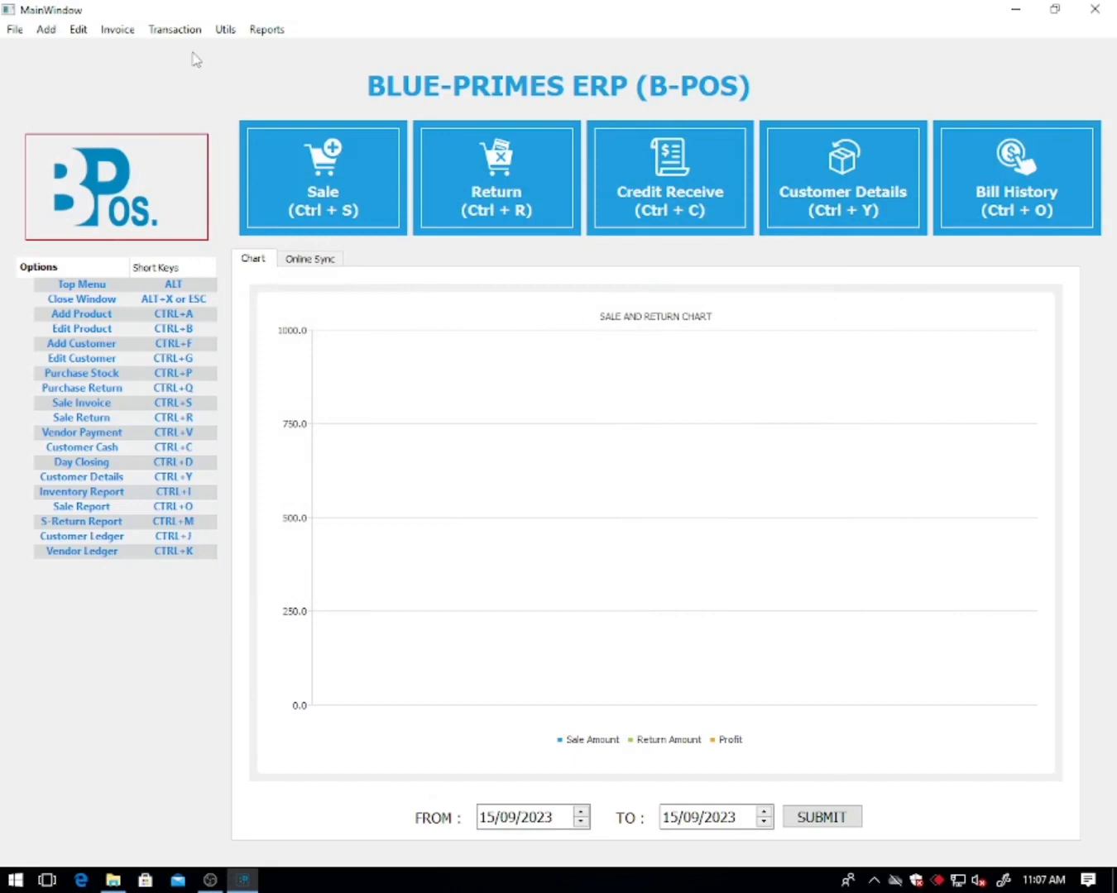
click(120, 31)
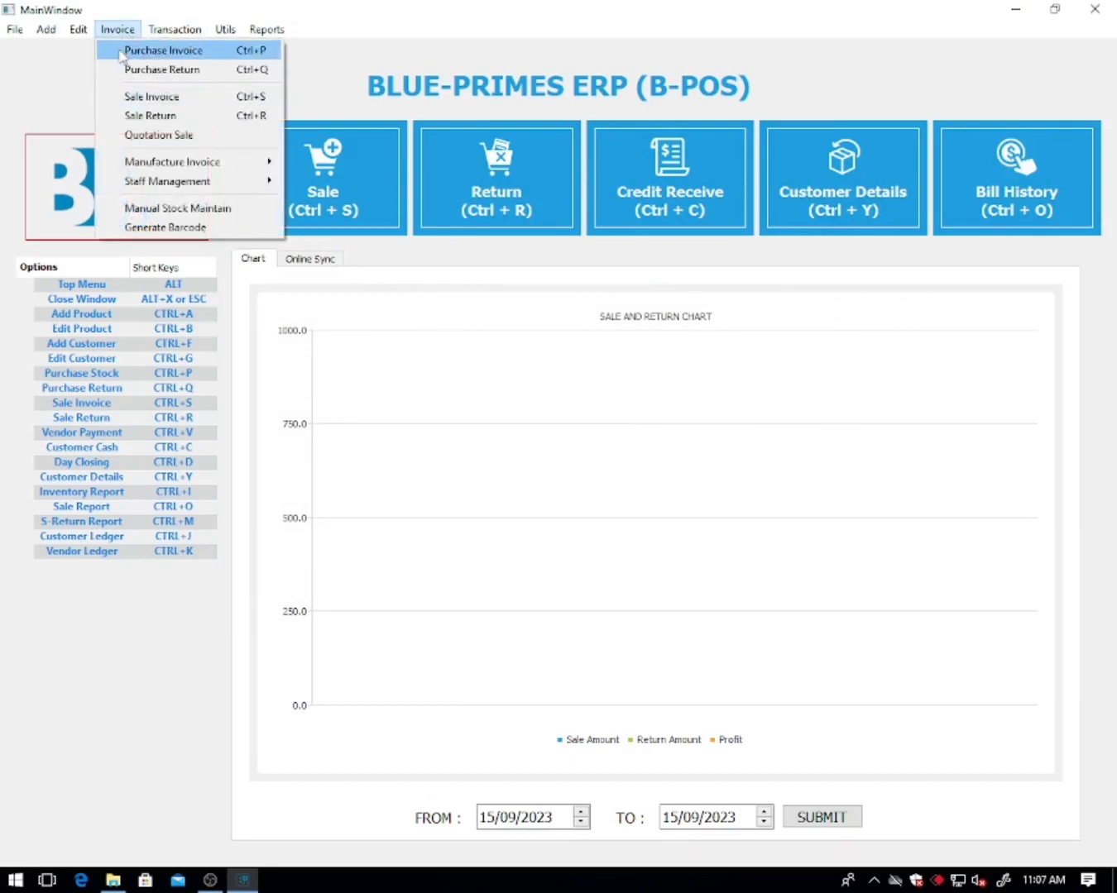
click(121, 52)
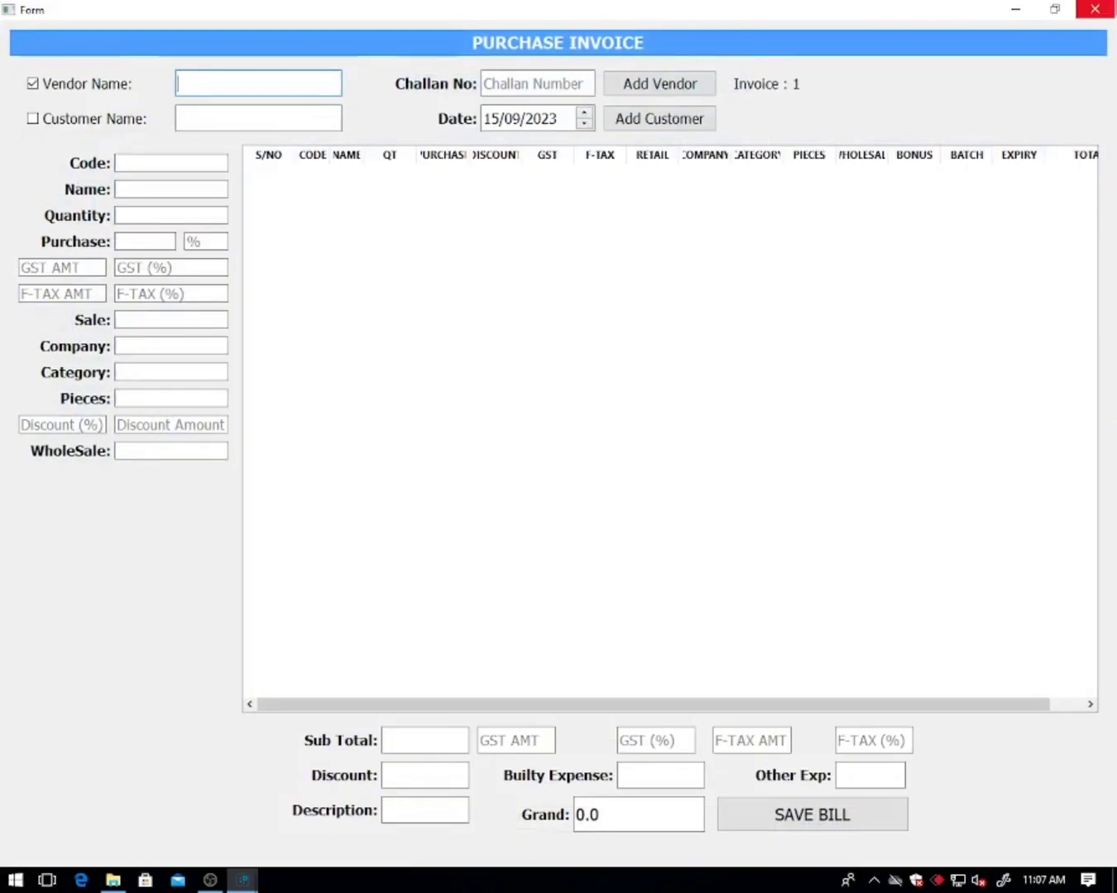
click(1094, 9)
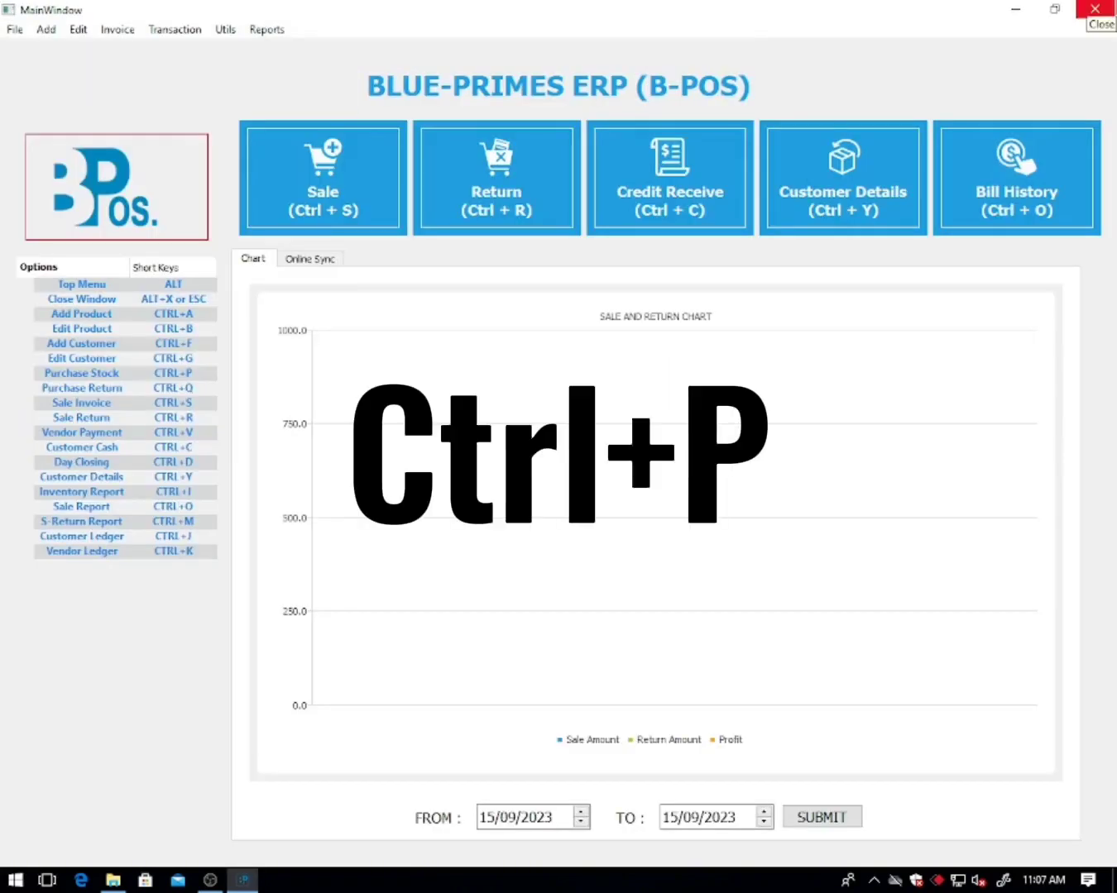
- Open a purchase invoice and add a new vendor from it, entering only the vendor's name
key(ctrl+p)
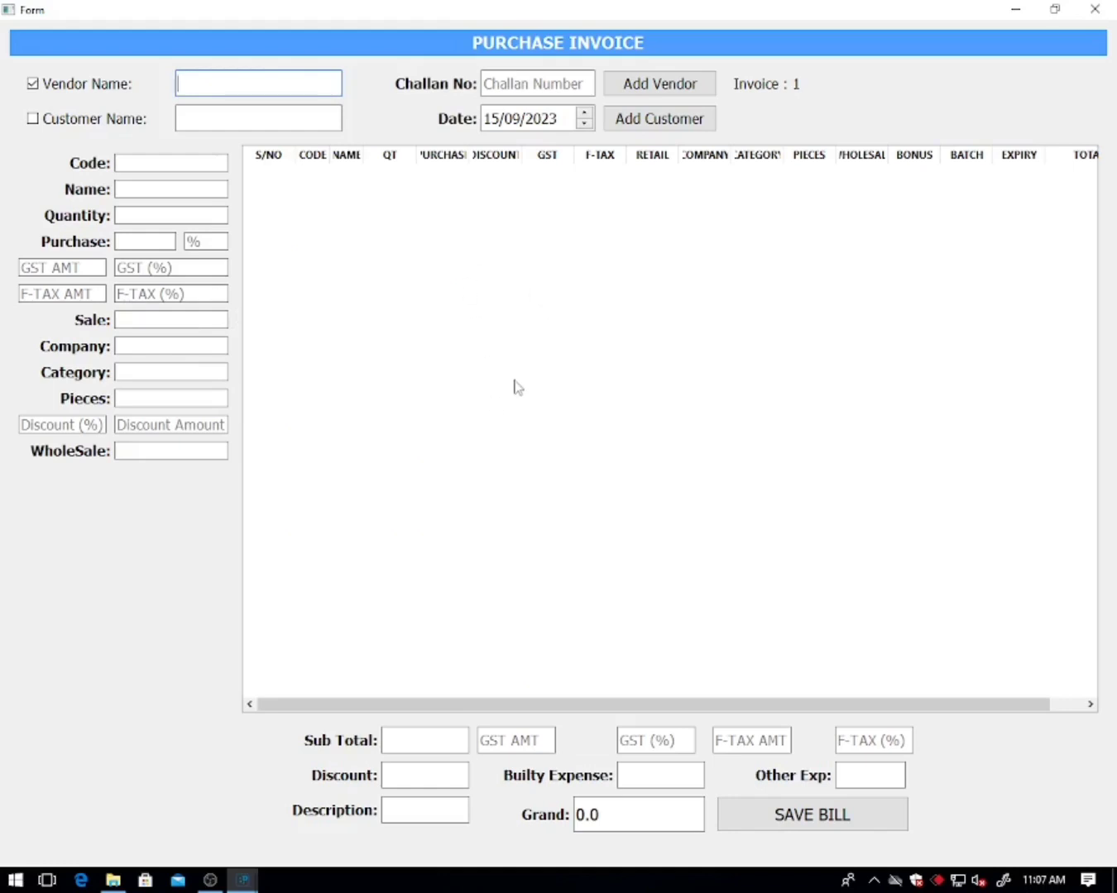
click(651, 85)
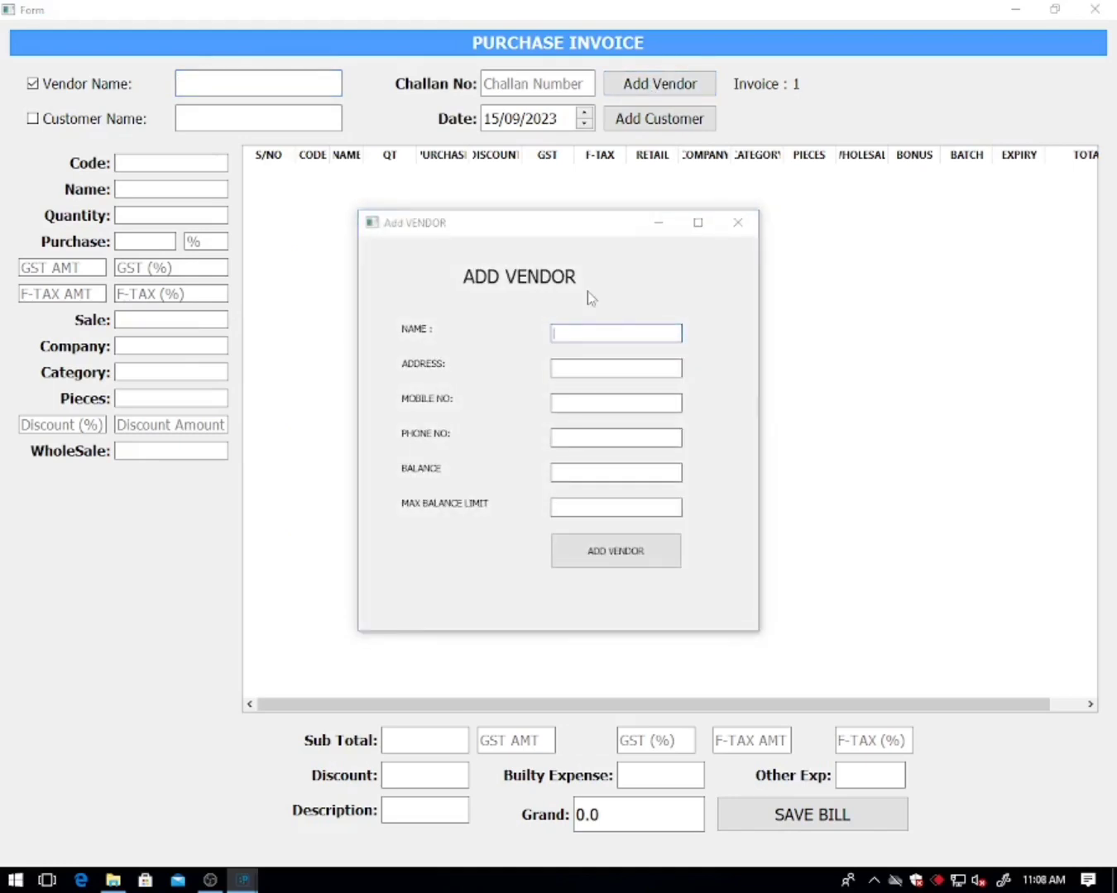
text(bi)
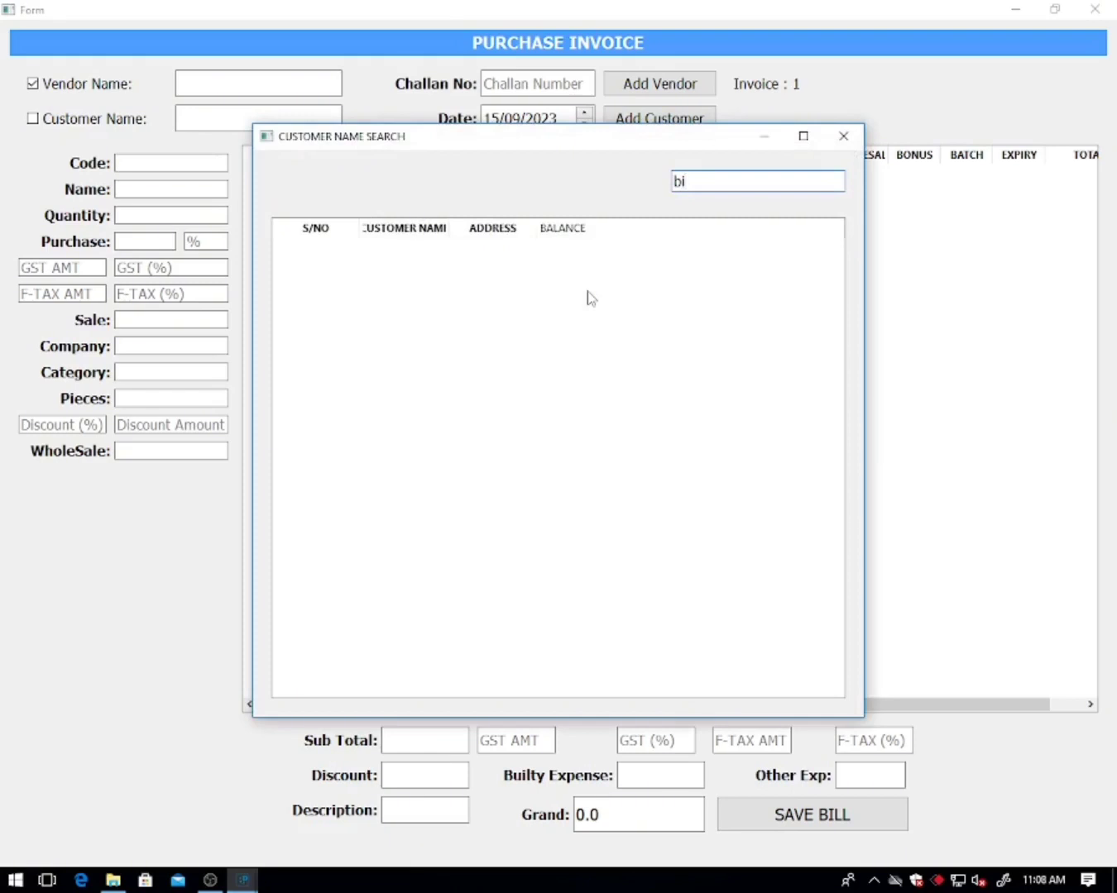
text(lal)
key(Return)
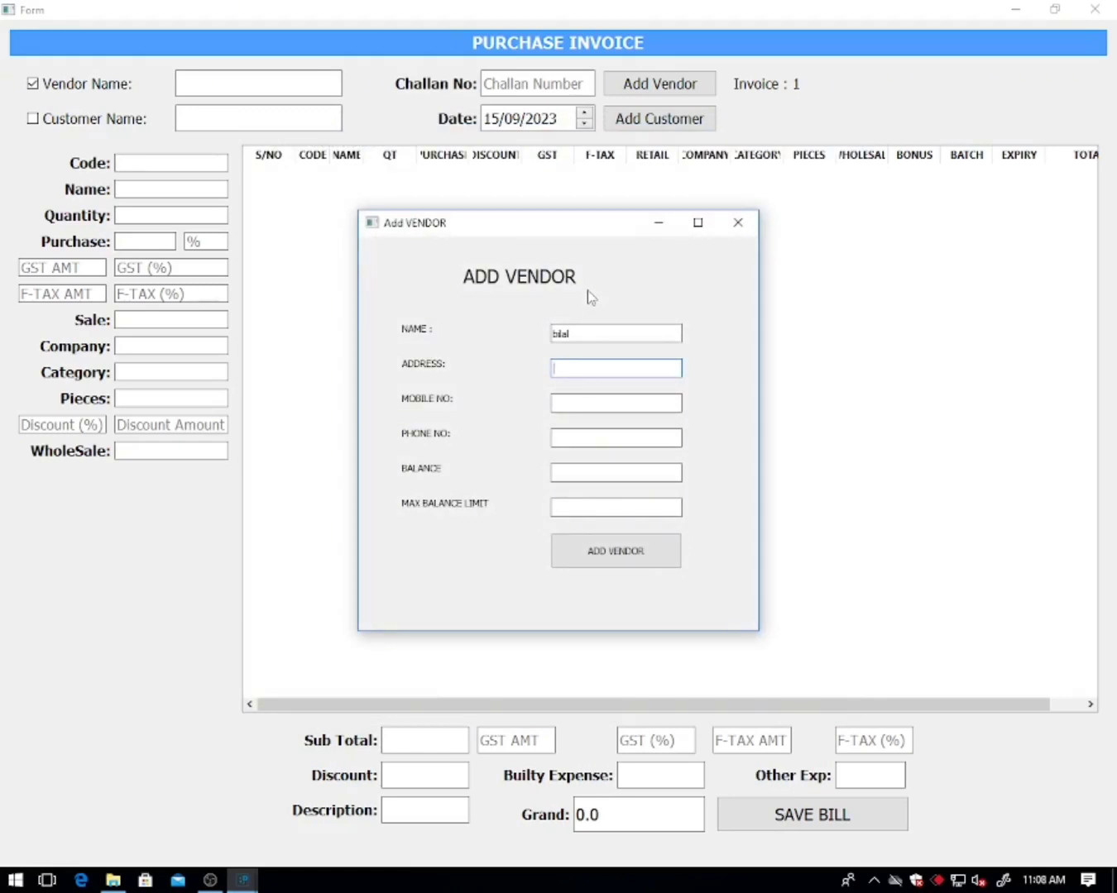
key(shift+Tab)
key(BackSpace)
click(738, 223)
click(152, 160)
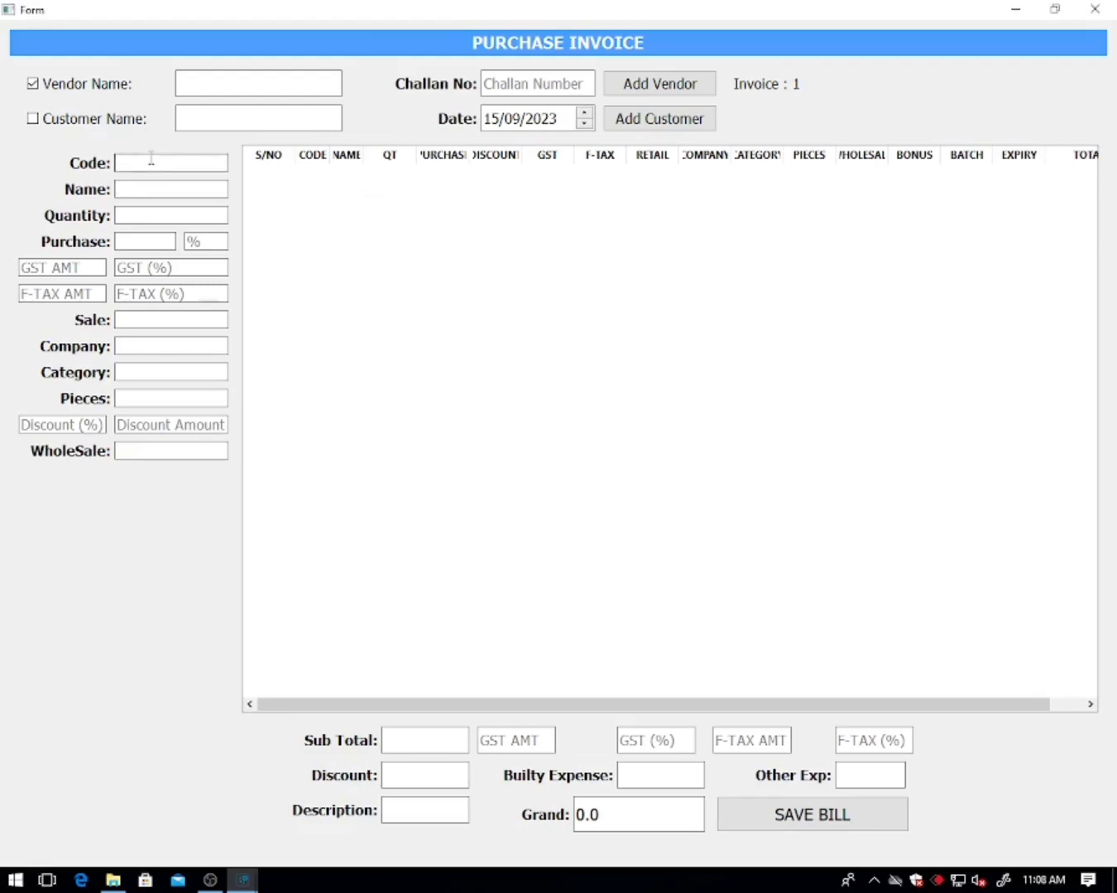
- Find the newly added vendor by name and select it as the purchase invoice's vendor
click(199, 83)
text(bi)
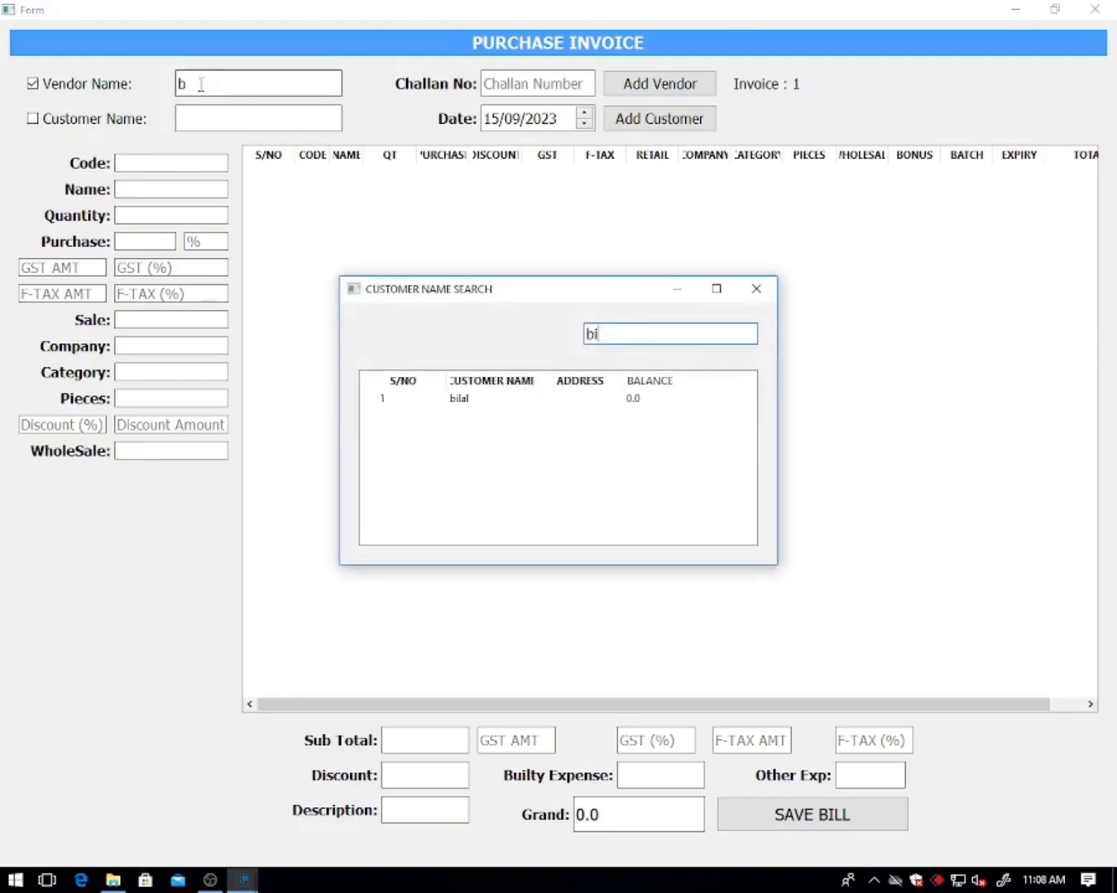
key(Down)
key(Return)
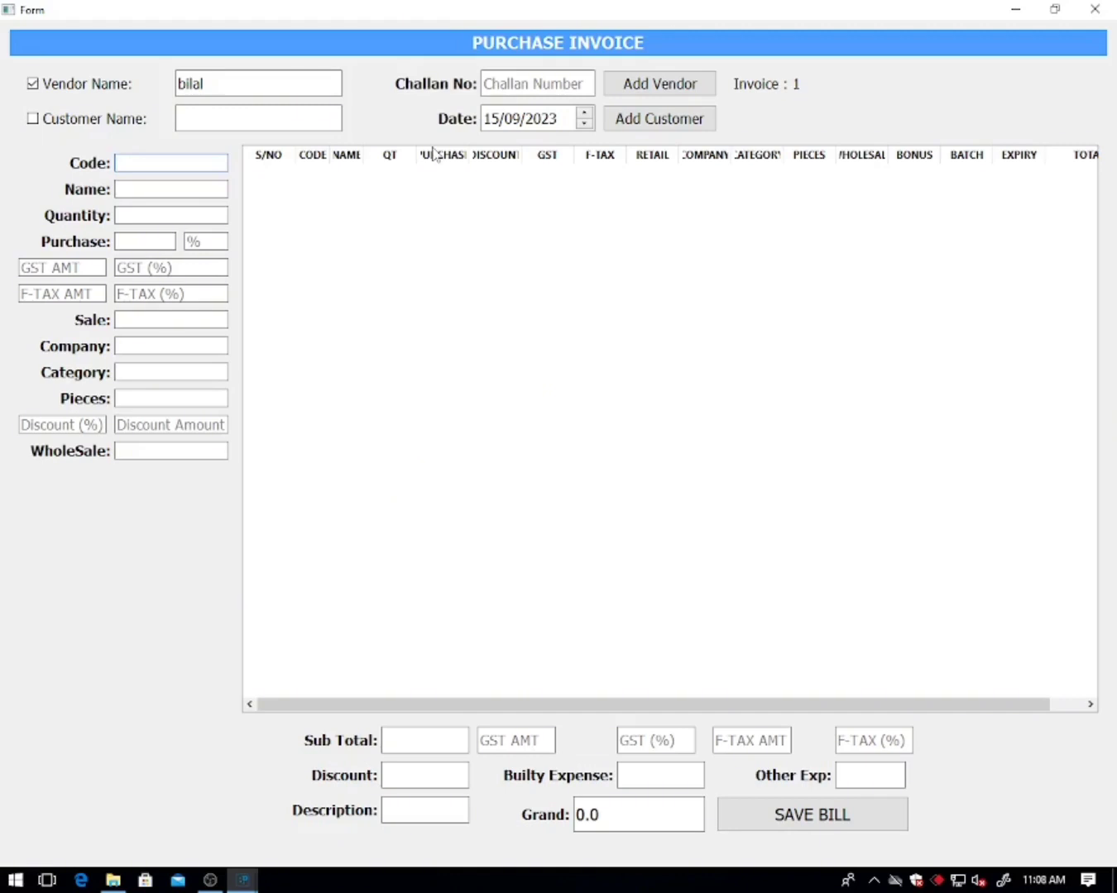
- Look up product code 1 and load the product test into the invoice entry fields
text(01)
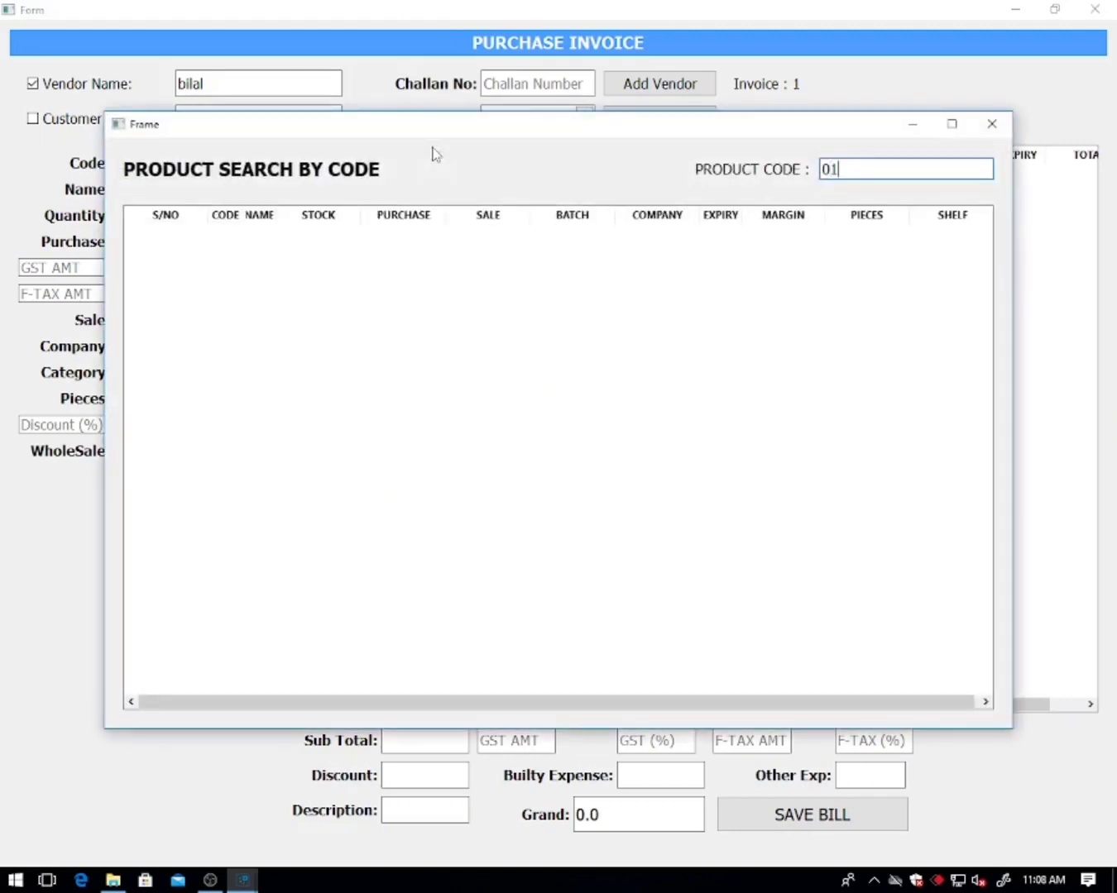
key(Escape)
text(1)
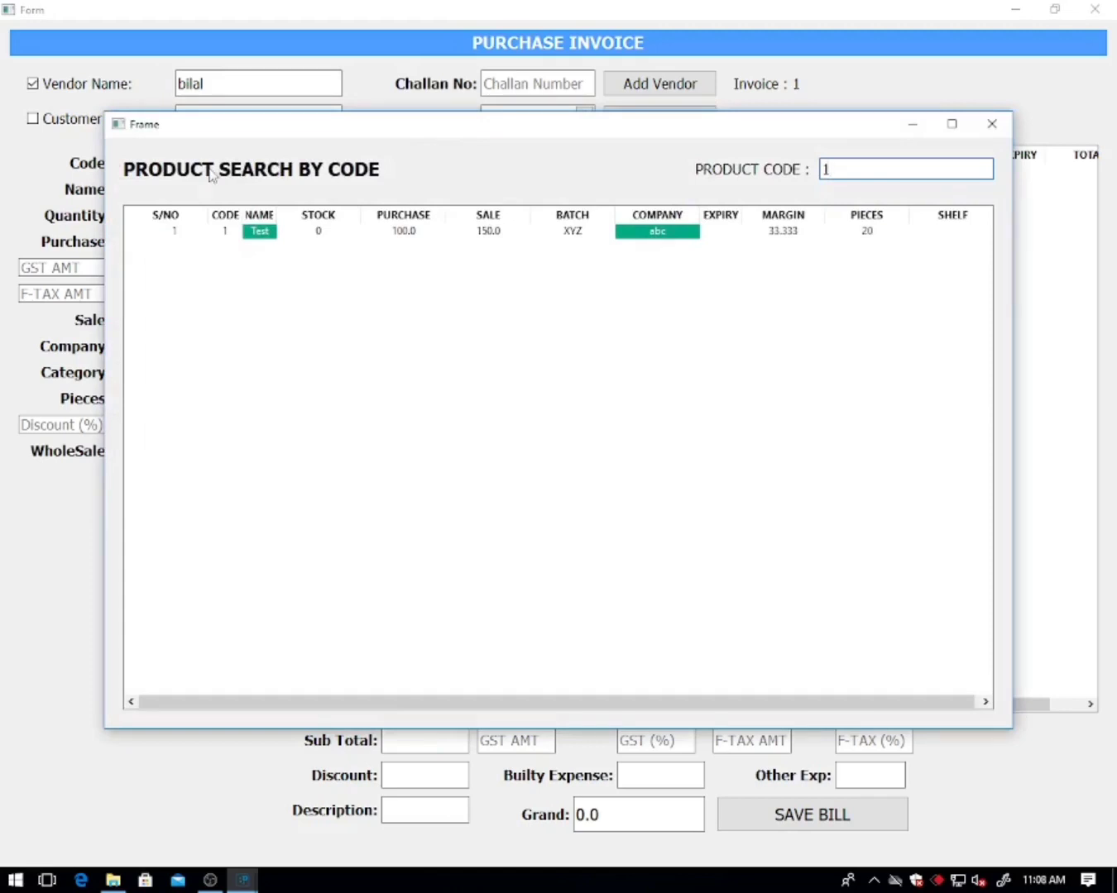
key(Down)
key(Return)
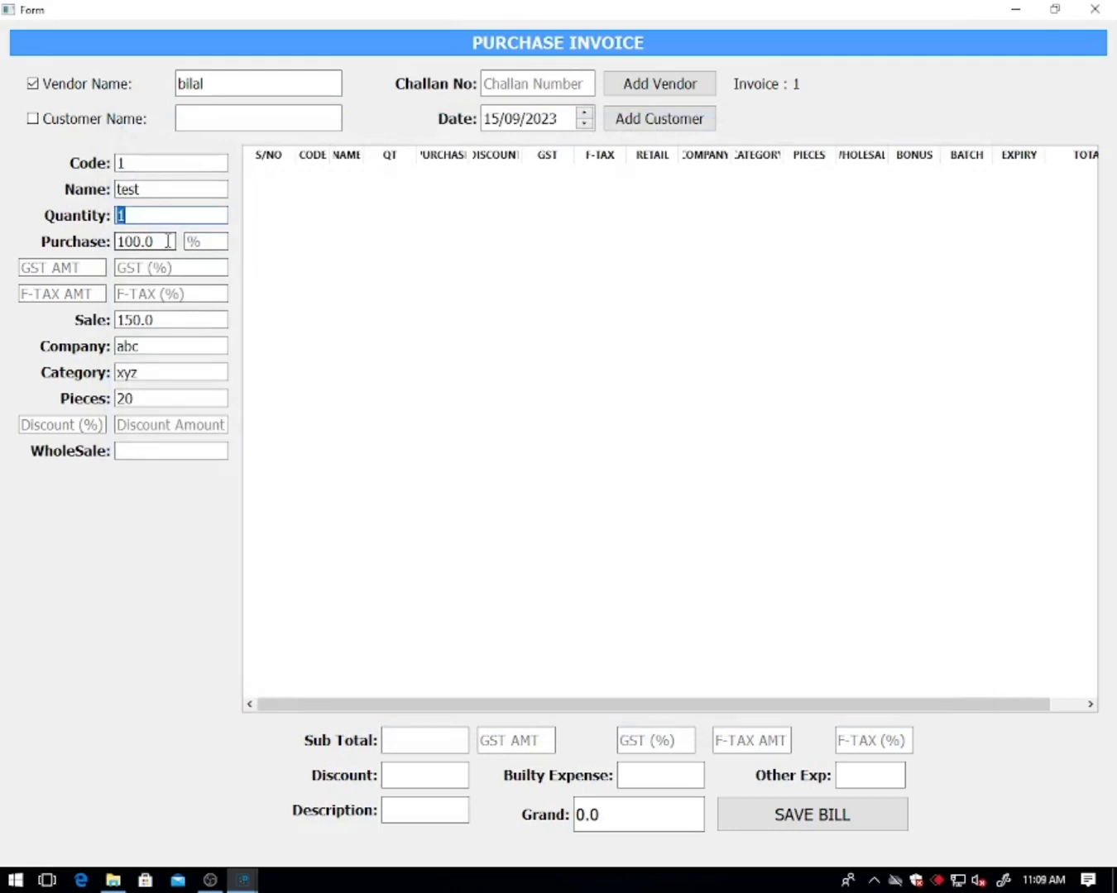
- Review the loaded purchase price, sale price and pieces, and set the product's quantity to 120
drag(168, 241, 116, 246)
drag(164, 320, 116, 400)
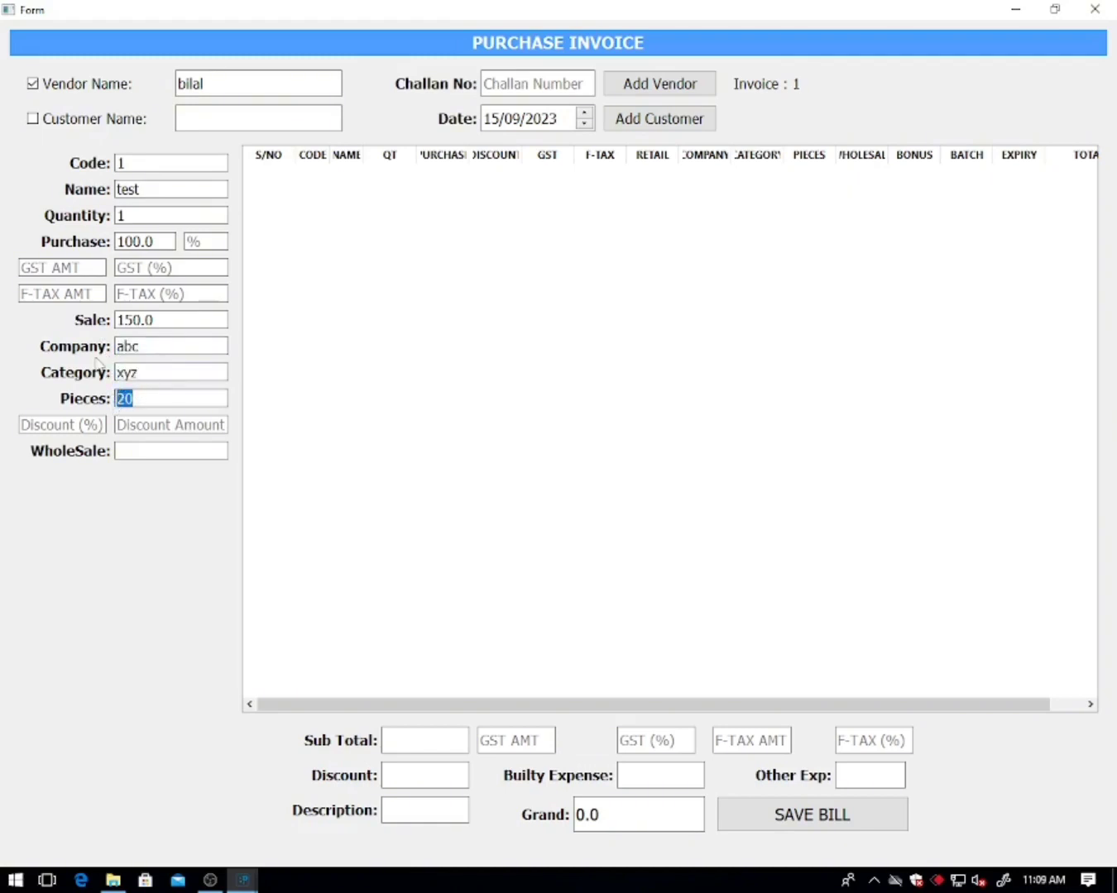
click(130, 215)
text(20)
key(Tab)
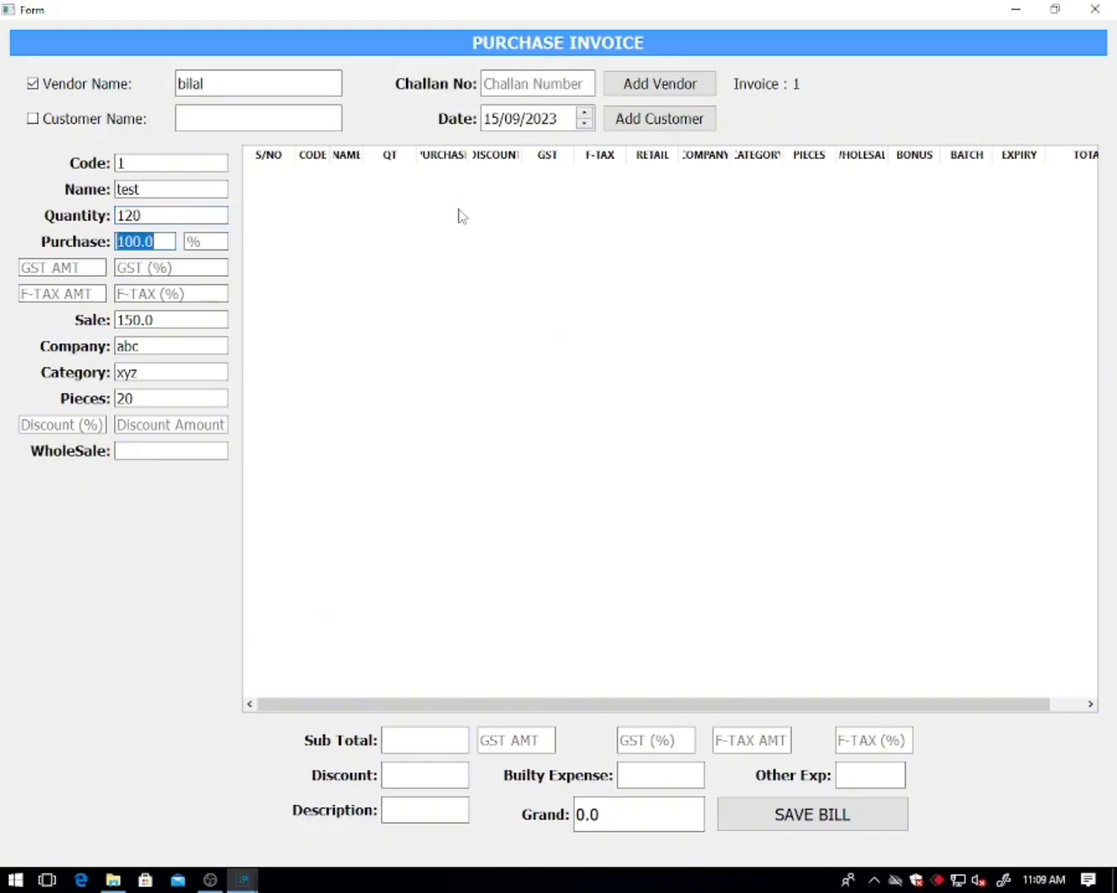
- Add the product line to the invoice with the tax, discount and wholesale fields left blank, and check the grand total
key(Tab)
key(Tab)
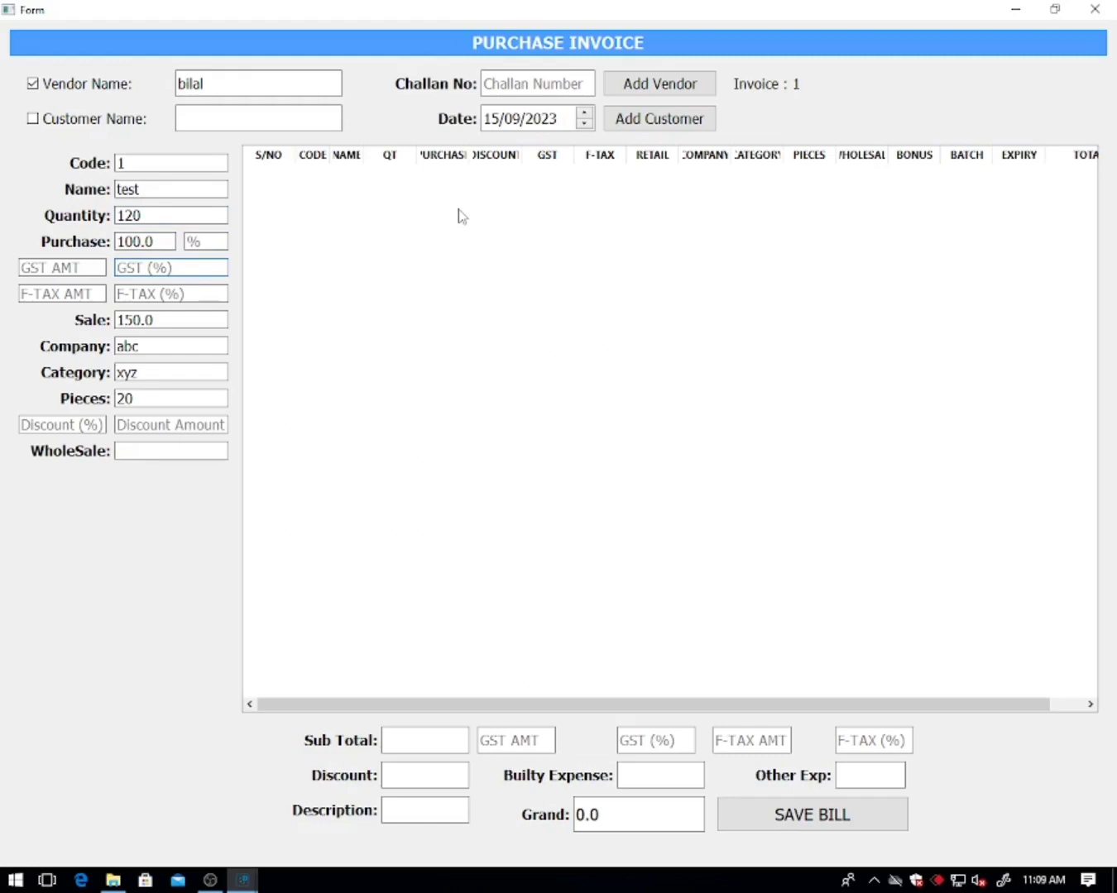
key(Tab)
key(Tab)
key(Tab)
key(Tab)
key(Tab)
key(Tab)
key(Tab)
click(200, 430)
key(Tab)
key(Return)
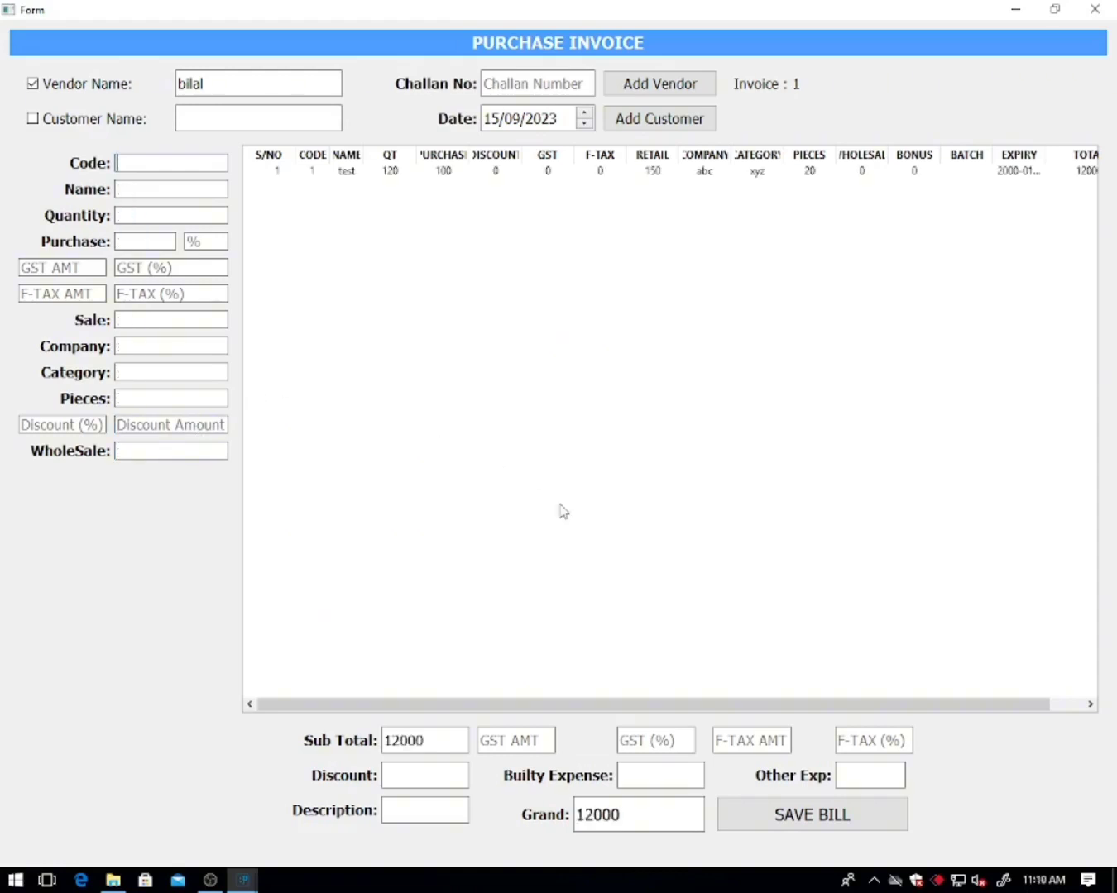
drag(630, 817, 556, 819)
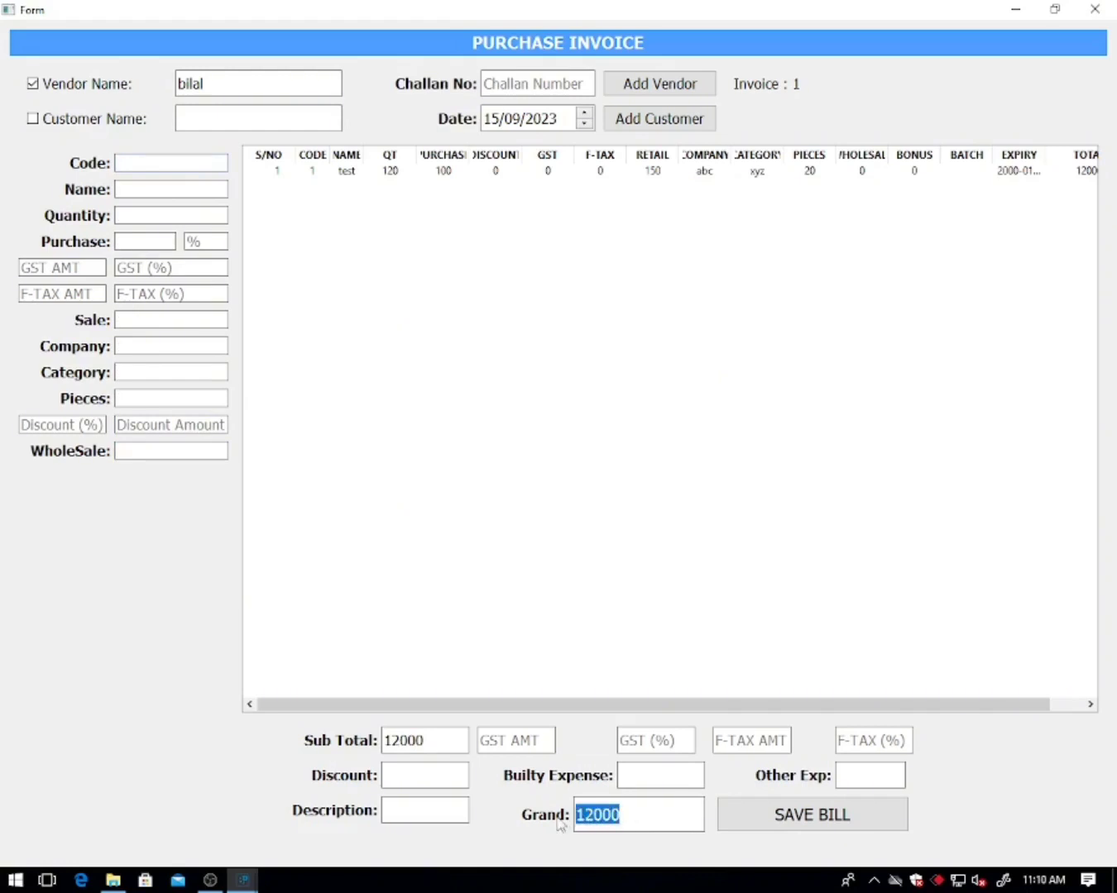
click(547, 642)
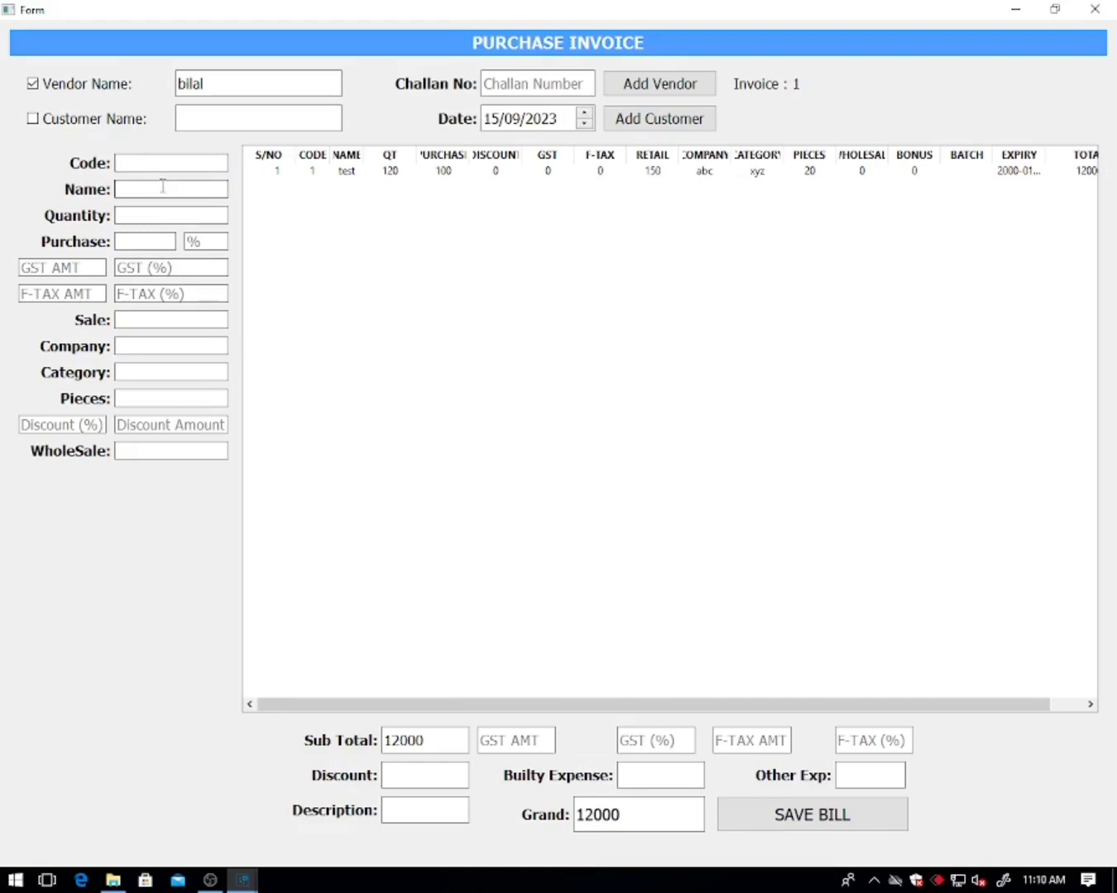
- Start a second invoice line for a new product with code 2 and name test 2
click(139, 164)
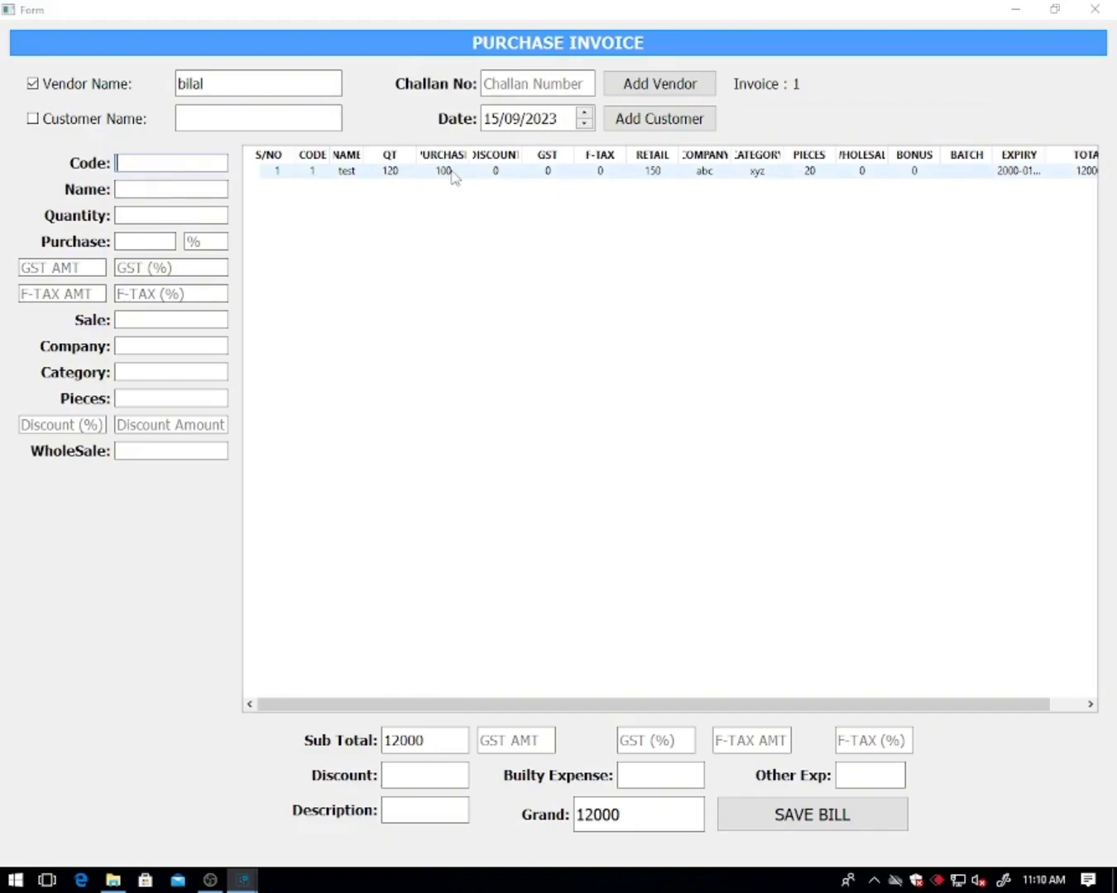
text(2)
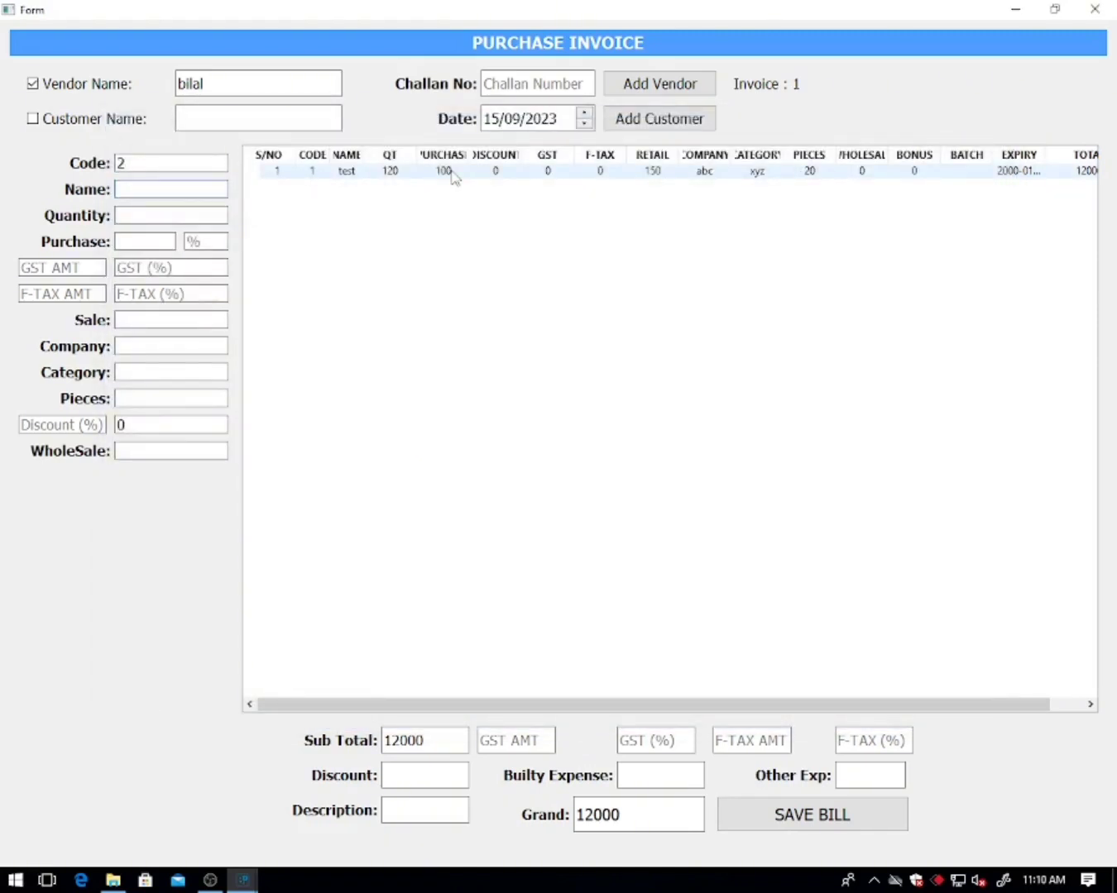
text(test 2)
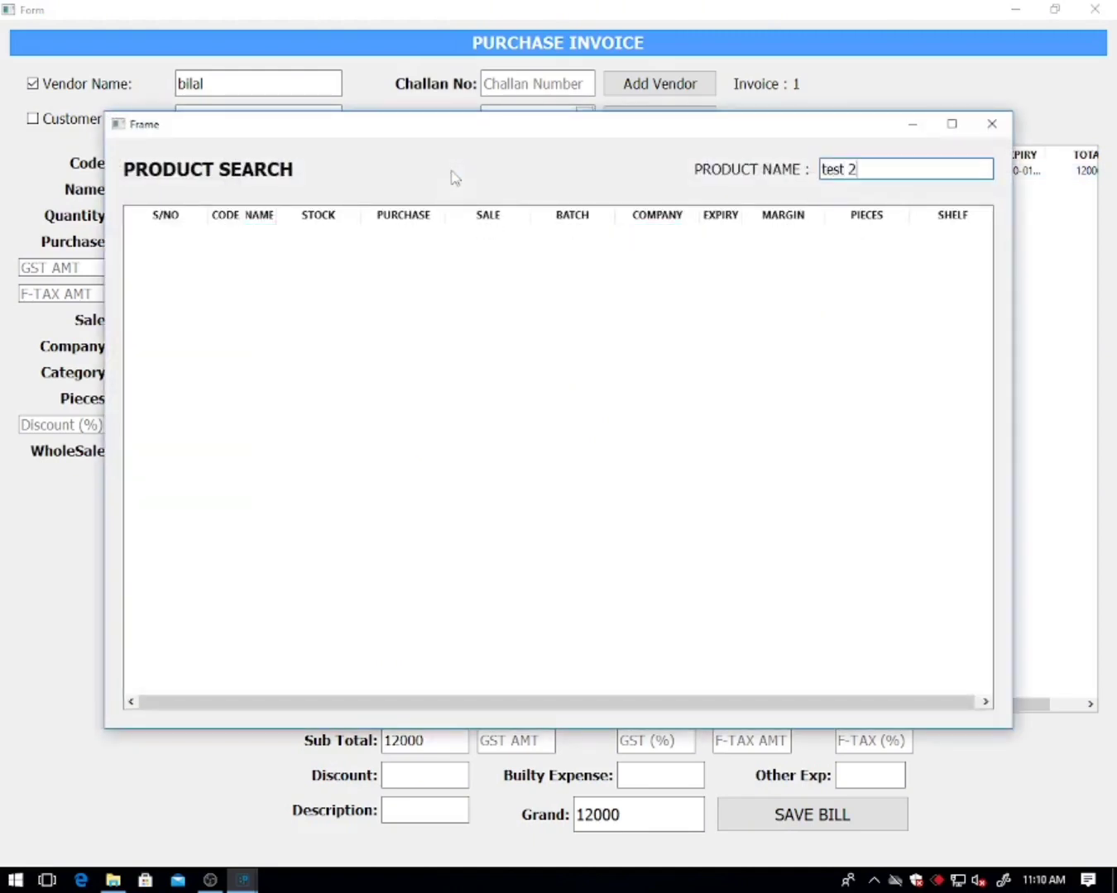
key(Return)
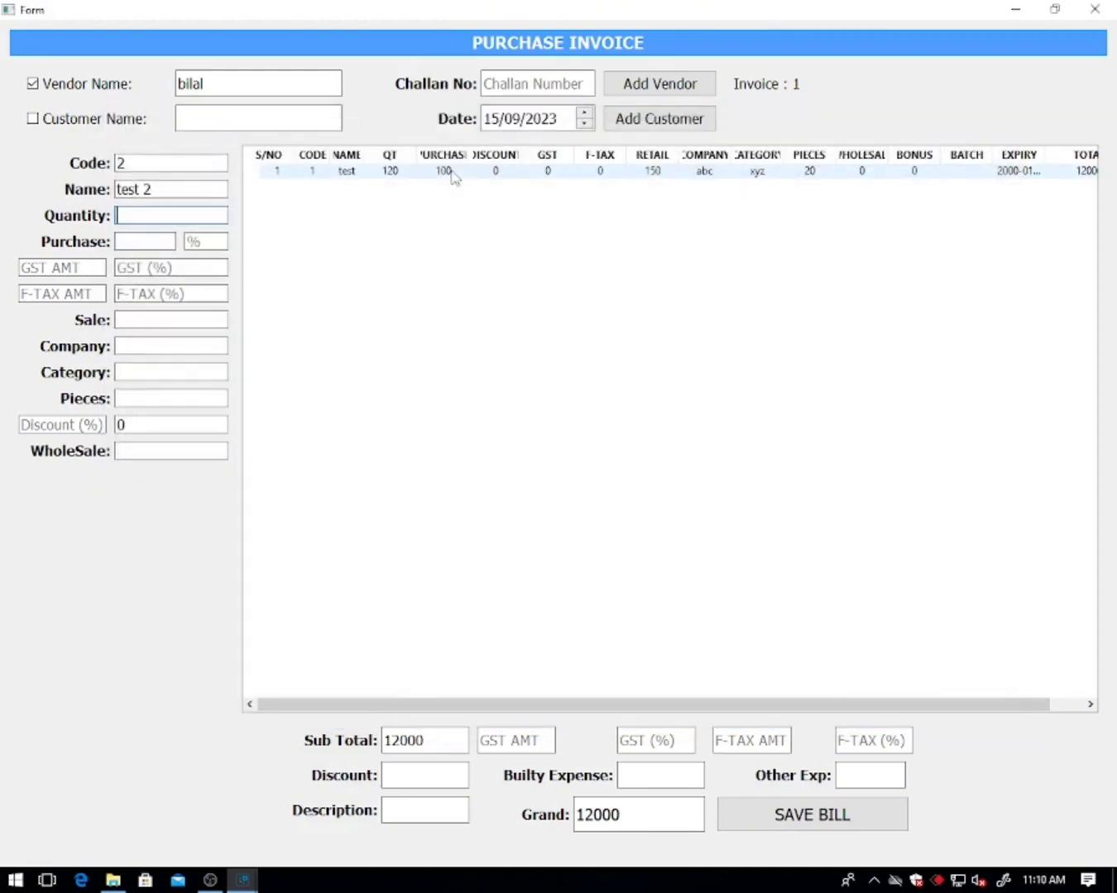
- Set the new product's quantity to 100, purchase price to 200 and sale price to 250, leaving the GST and F-Tax fields blank
text(100)
key(Return)
text(200)
key(Return)
key(Return)
key(Return)
text(250)
key(Return)
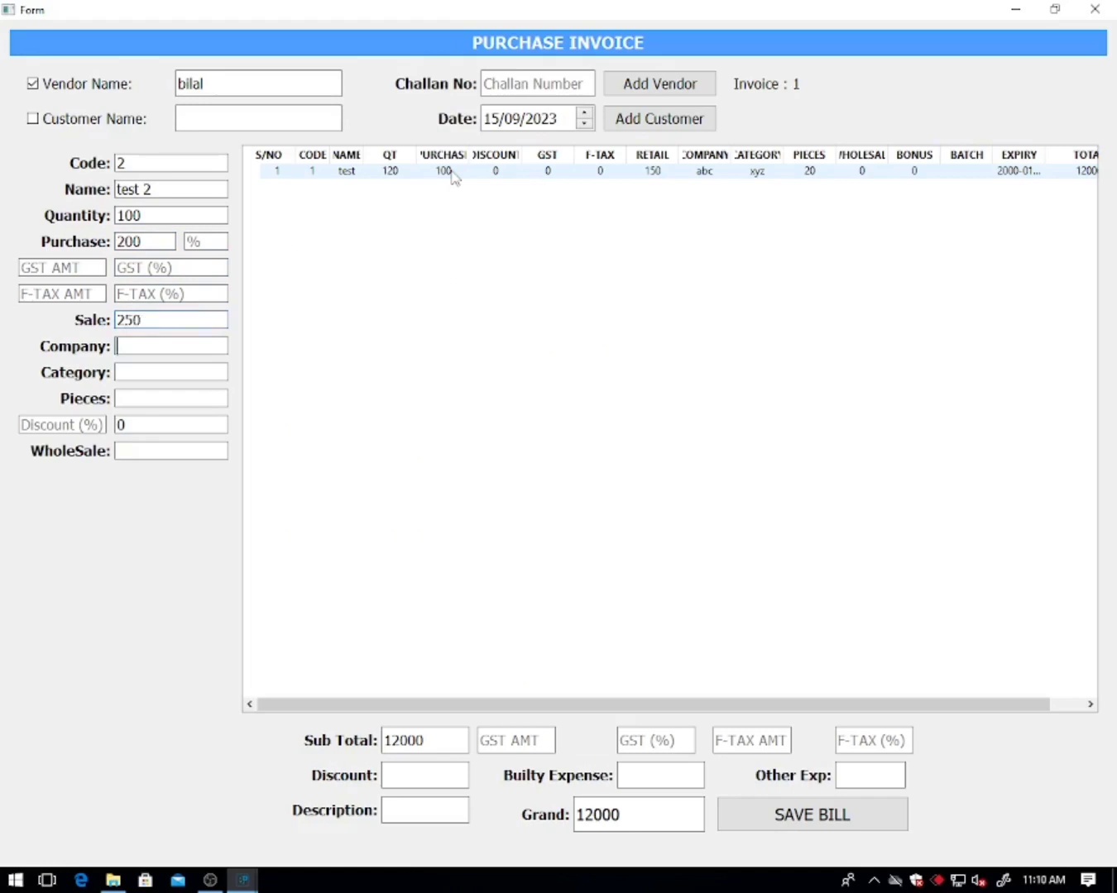
- Assign the existing company abc and category xyz to the product test 2
text(a)
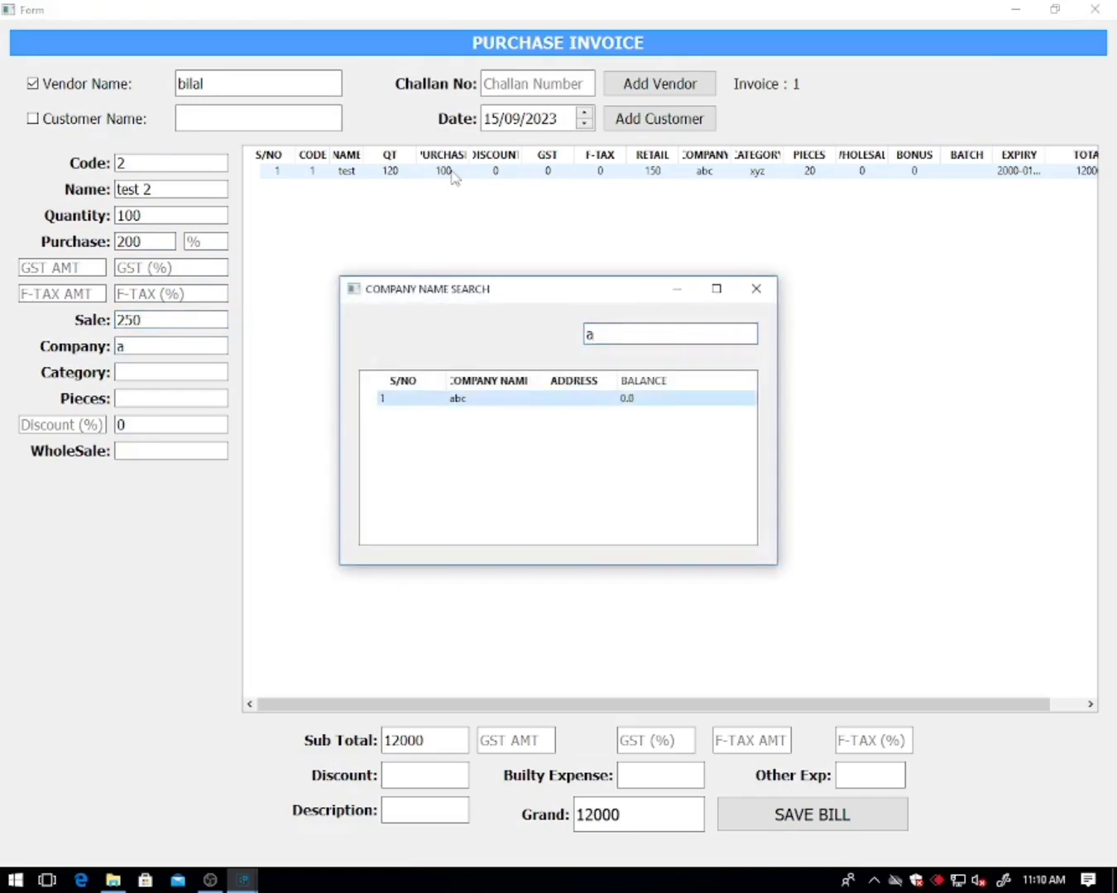
key(Return)
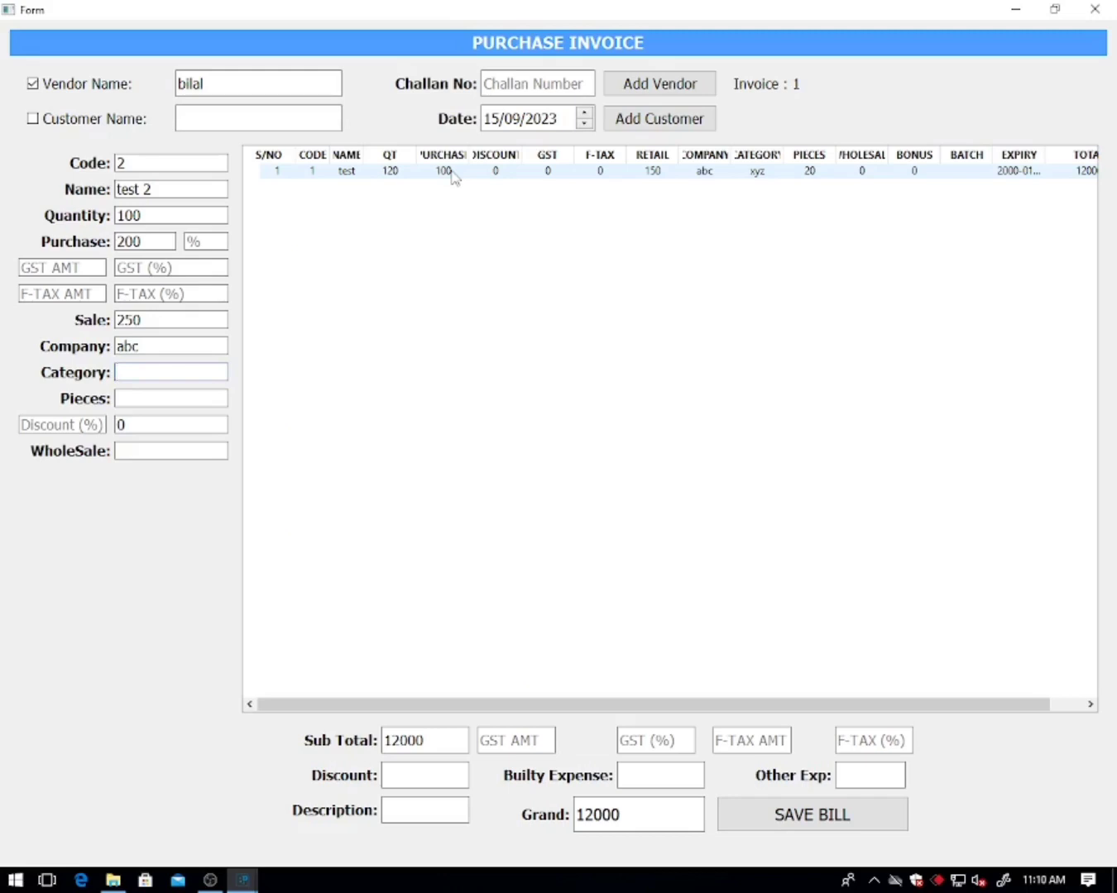
text(xyz)
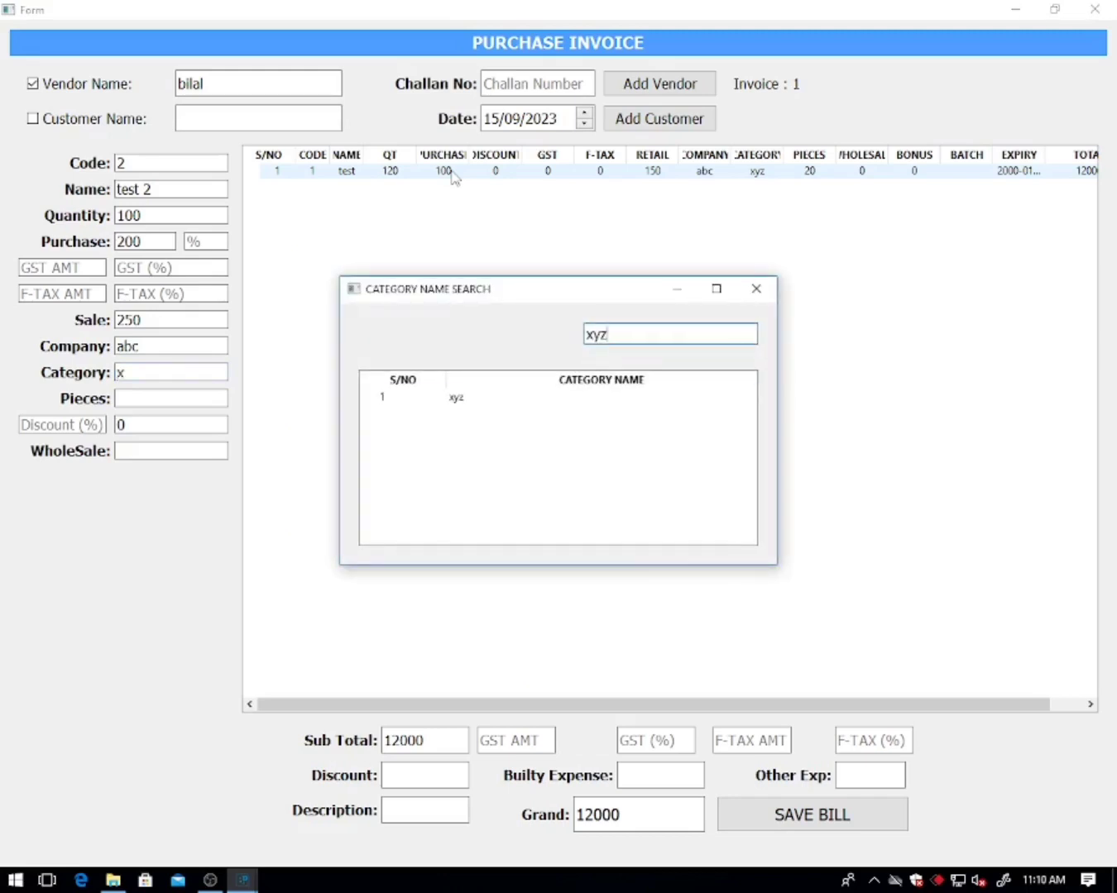
key(Down)
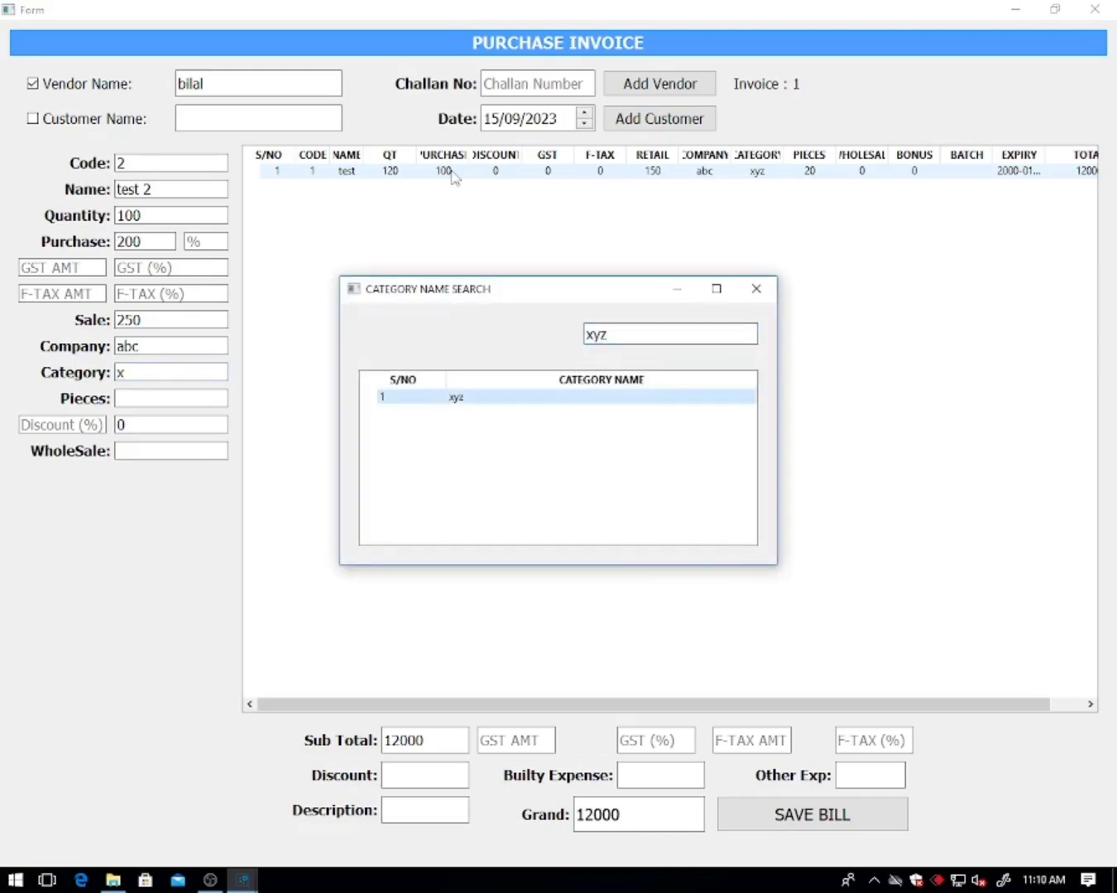
key(Return)
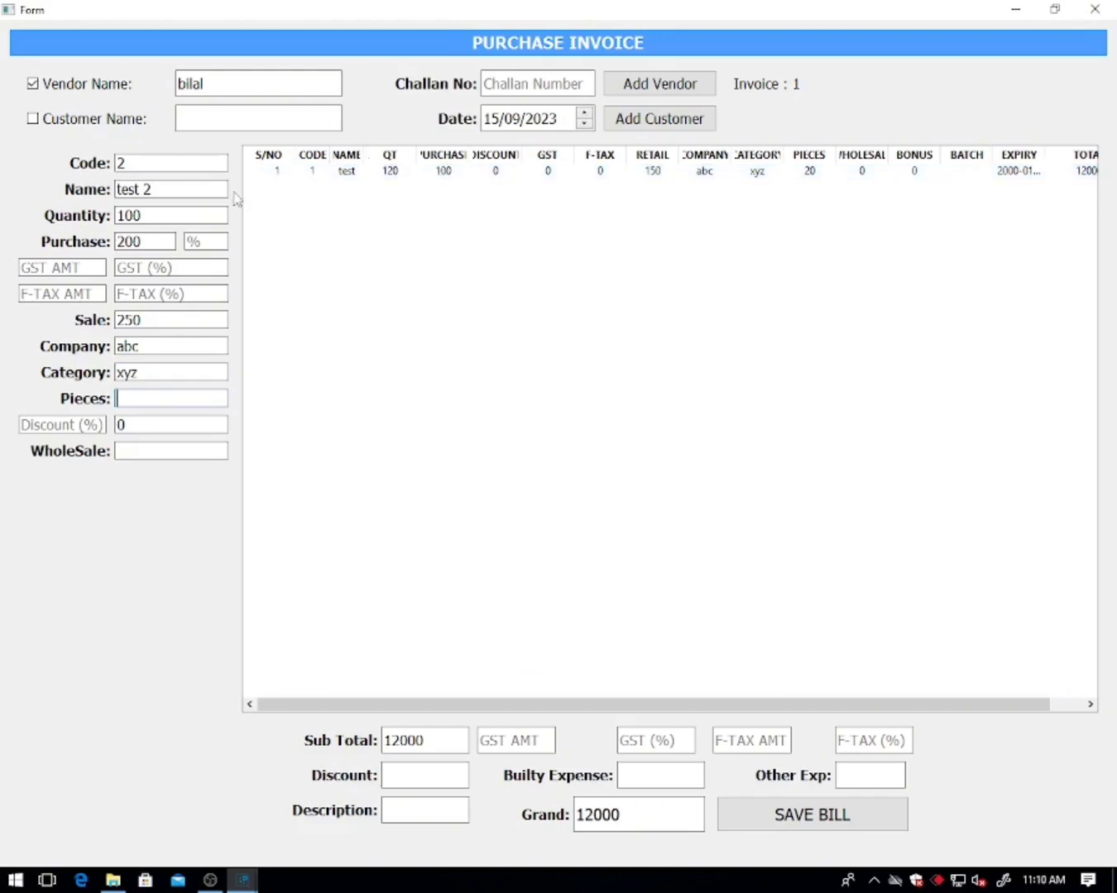
- Set the pieces to 50 and add test 2 to the invoice, agreeing to create it as a new item
text(50)
key(Return)
key(Return)
key(Return)
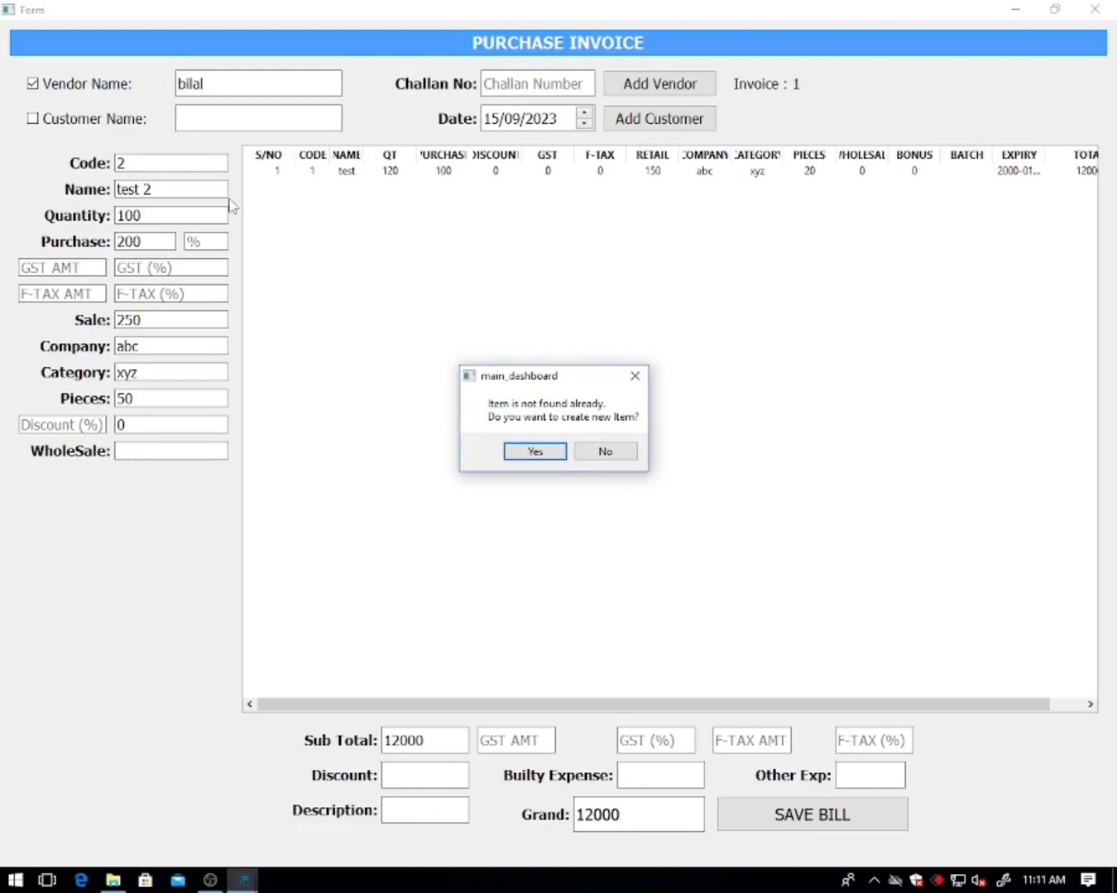
key(Return)
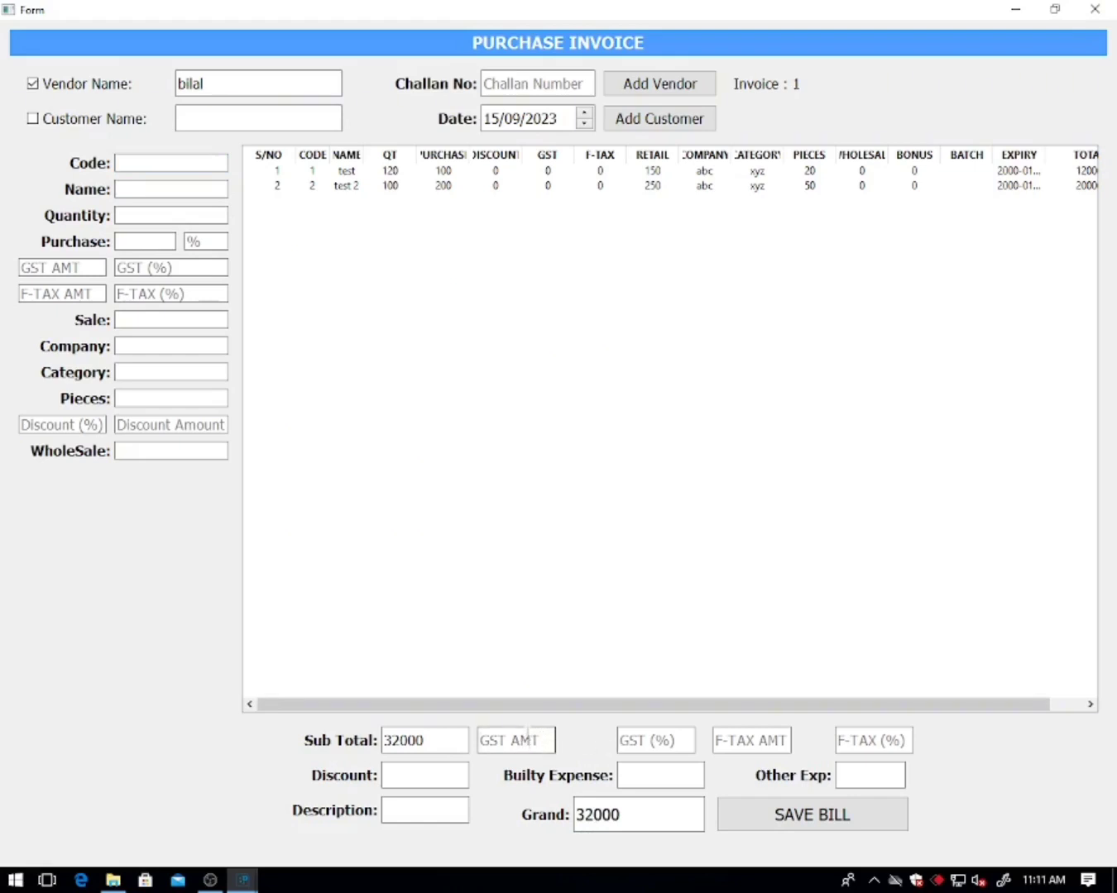
- Try an invoice discount of 2000 with the overall GST and F-Tax fields left blank, and clear the discount again
click(625, 738)
click(738, 749)
click(860, 741)
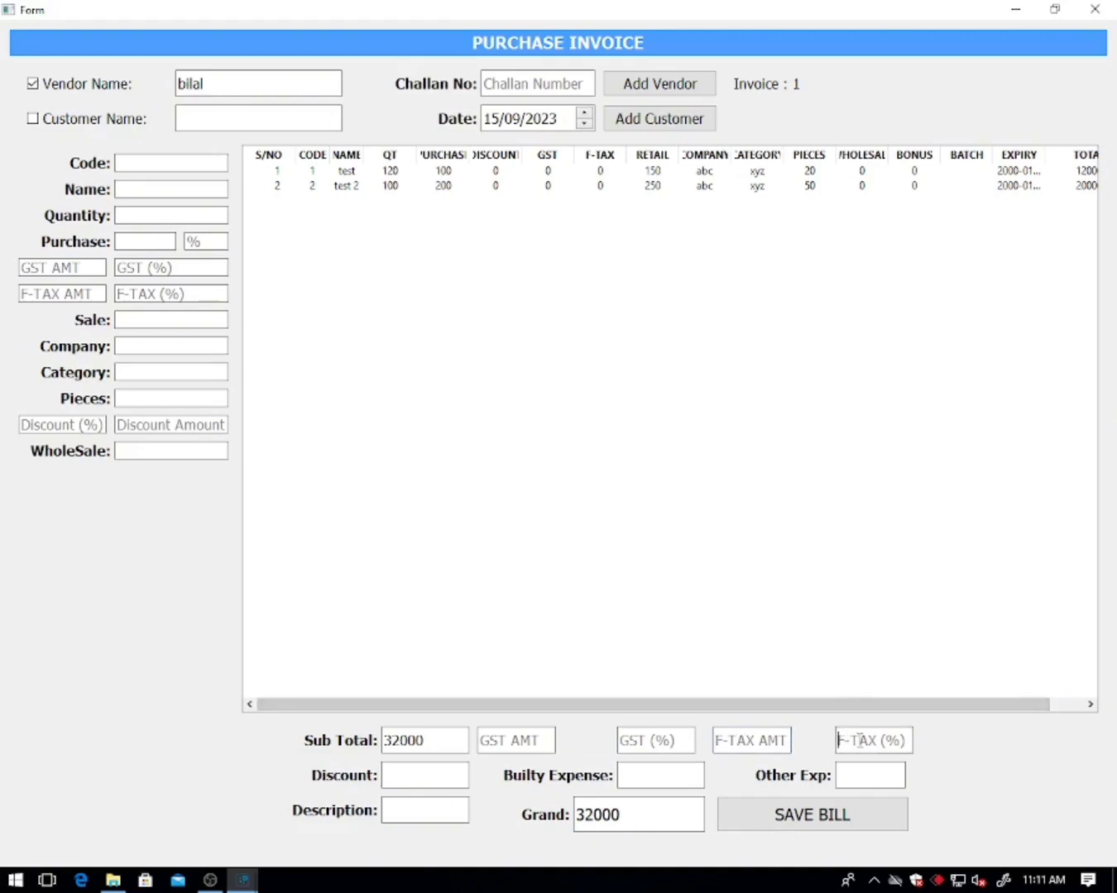
click(404, 777)
text(2000)
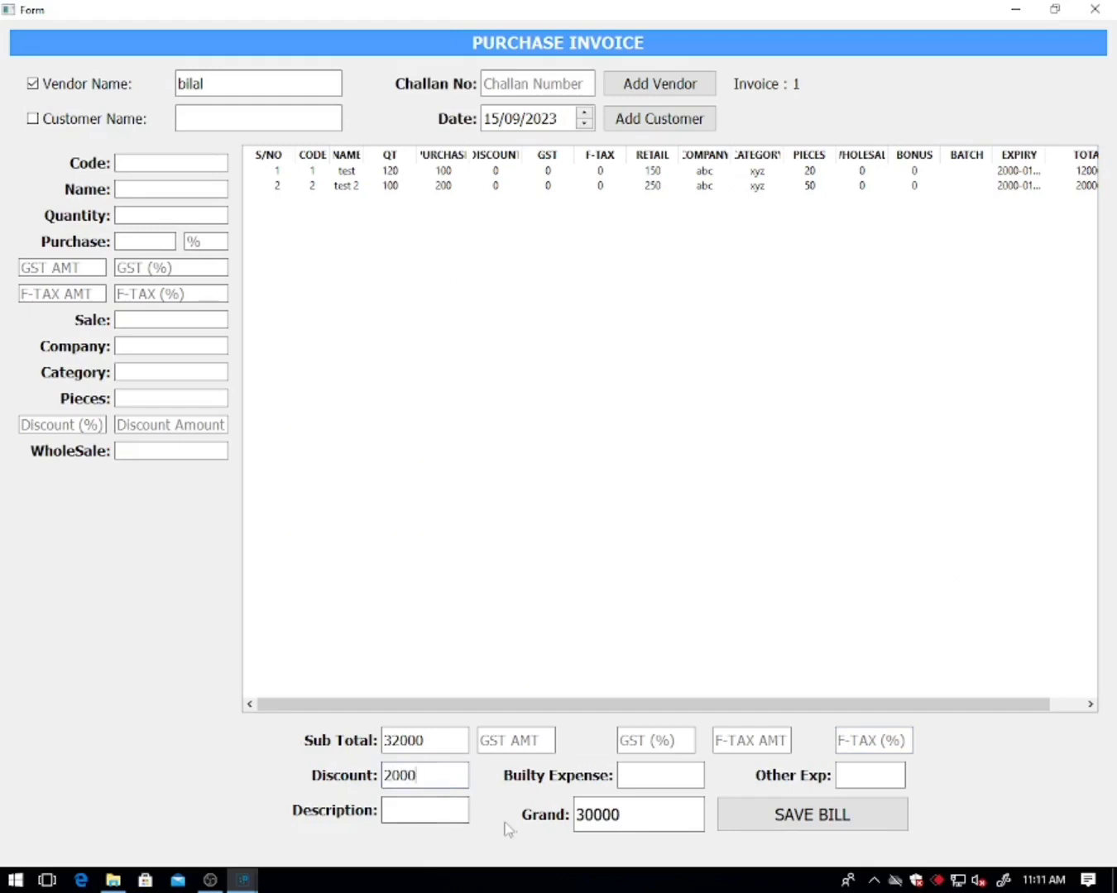
double_click(442, 779)
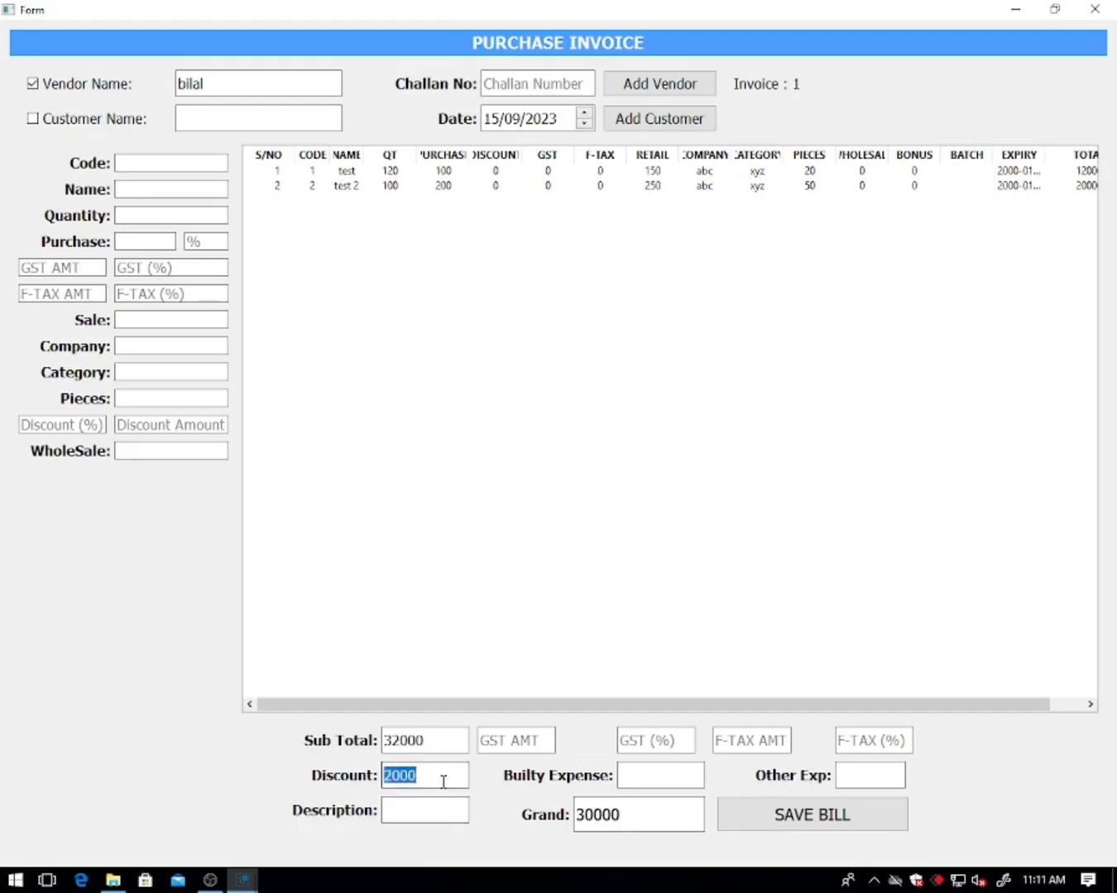
key(BackSpace)
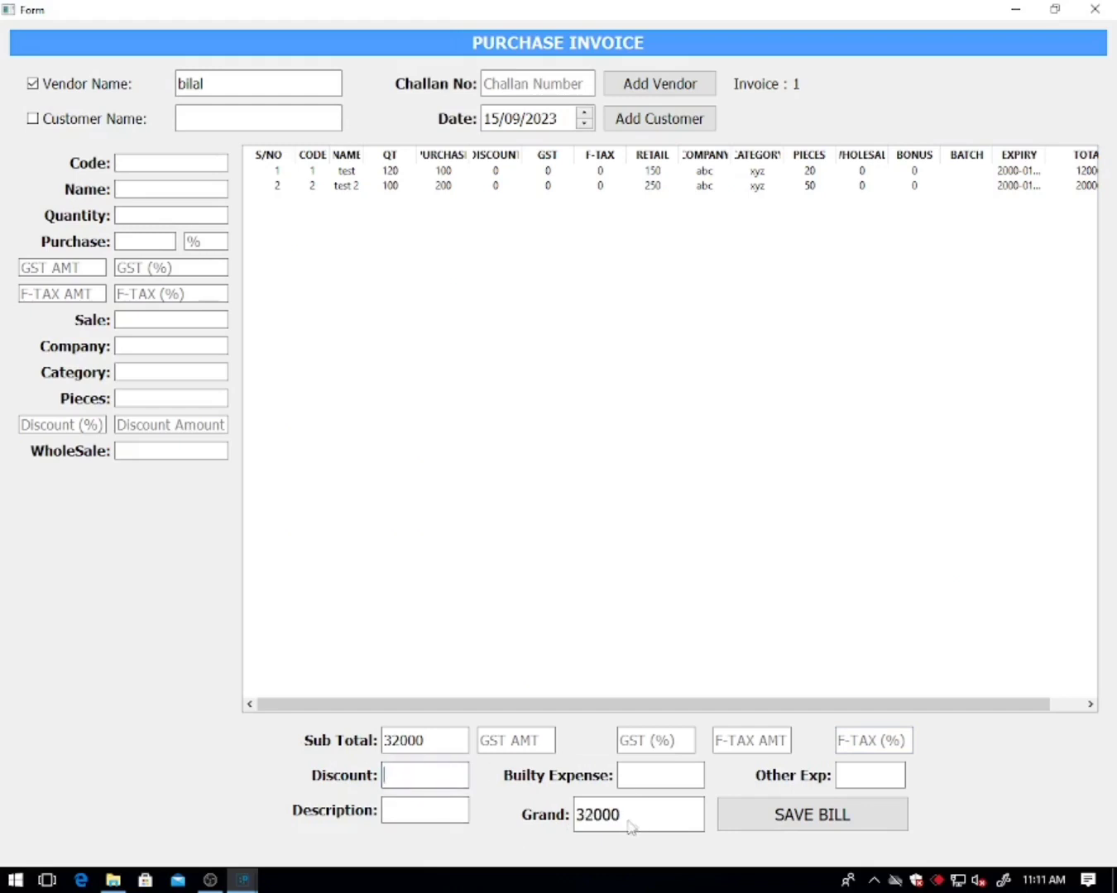
- Try a builty expense of 1000 on the invoice and clear the amount again
click(629, 775)
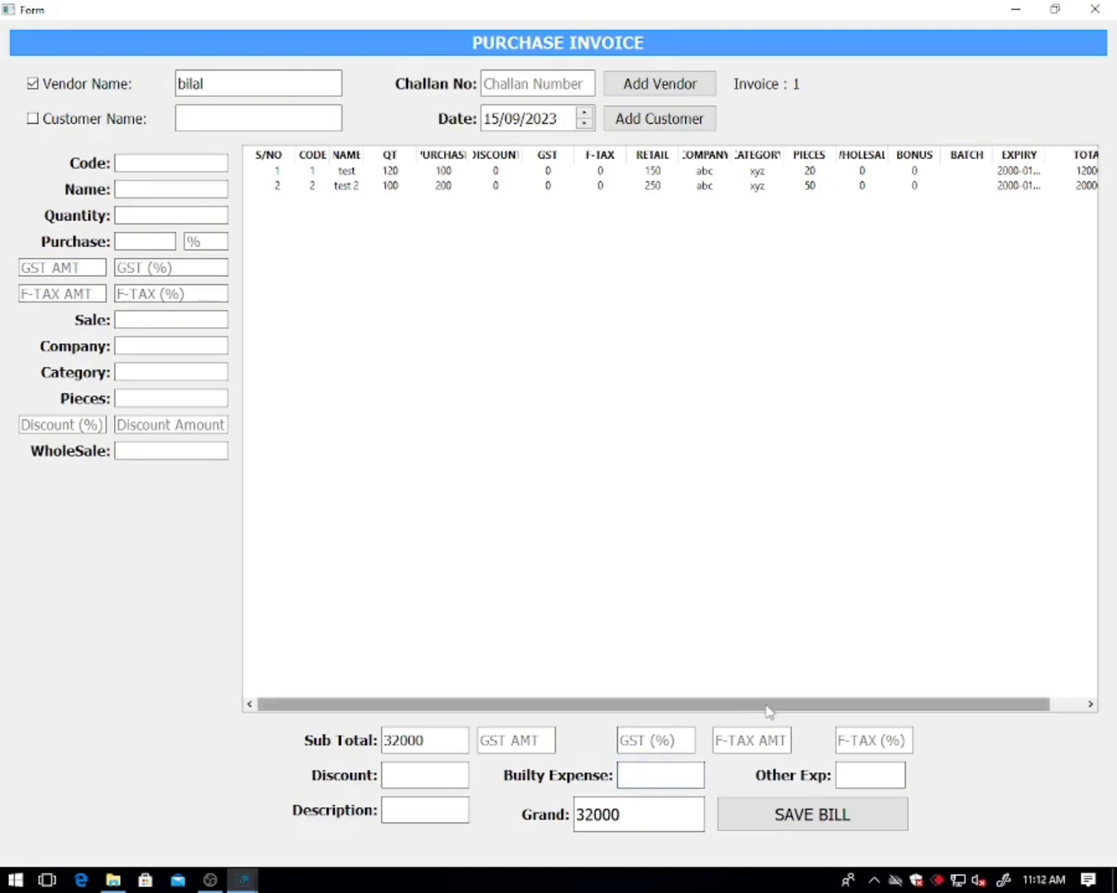
text(1000)
key(BackSpace)
key(BackSpace)
key(BackSpace)
key(BackSpace)
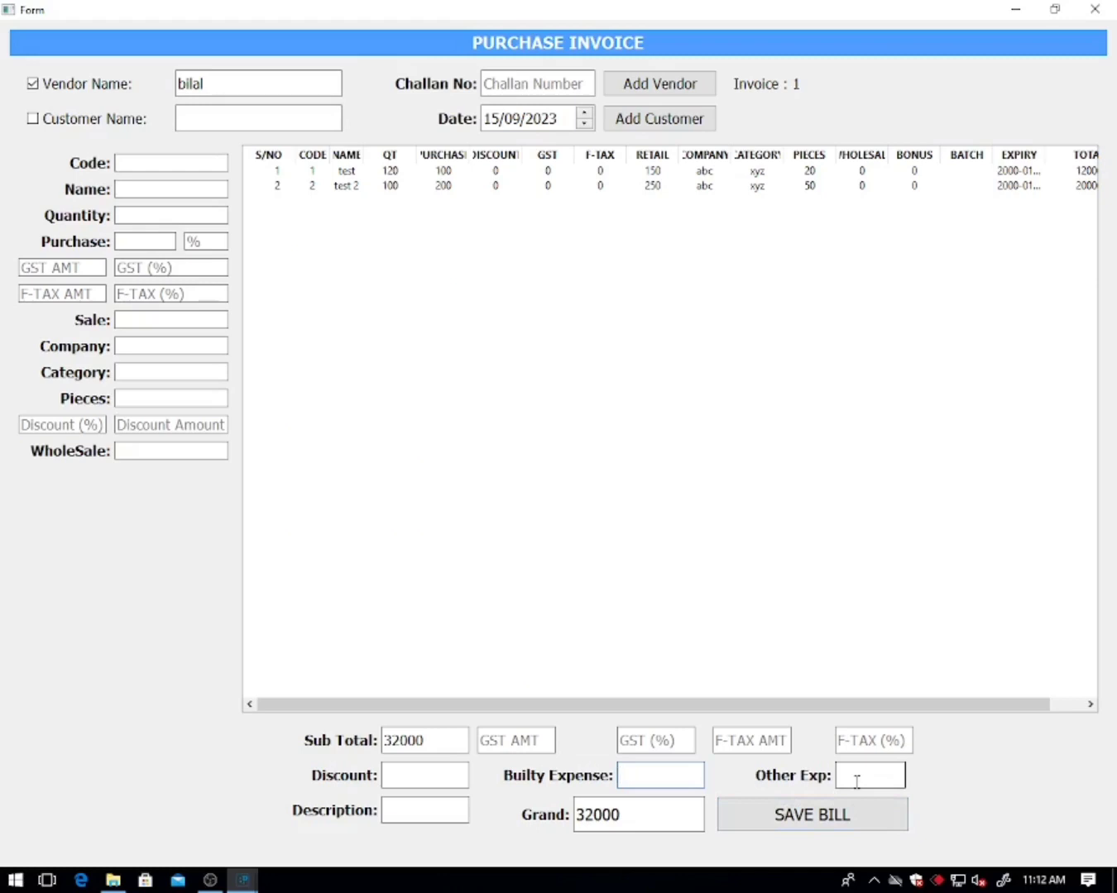
- Save the purchase bill with the description left blank and close the purchase invoice form
click(439, 815)
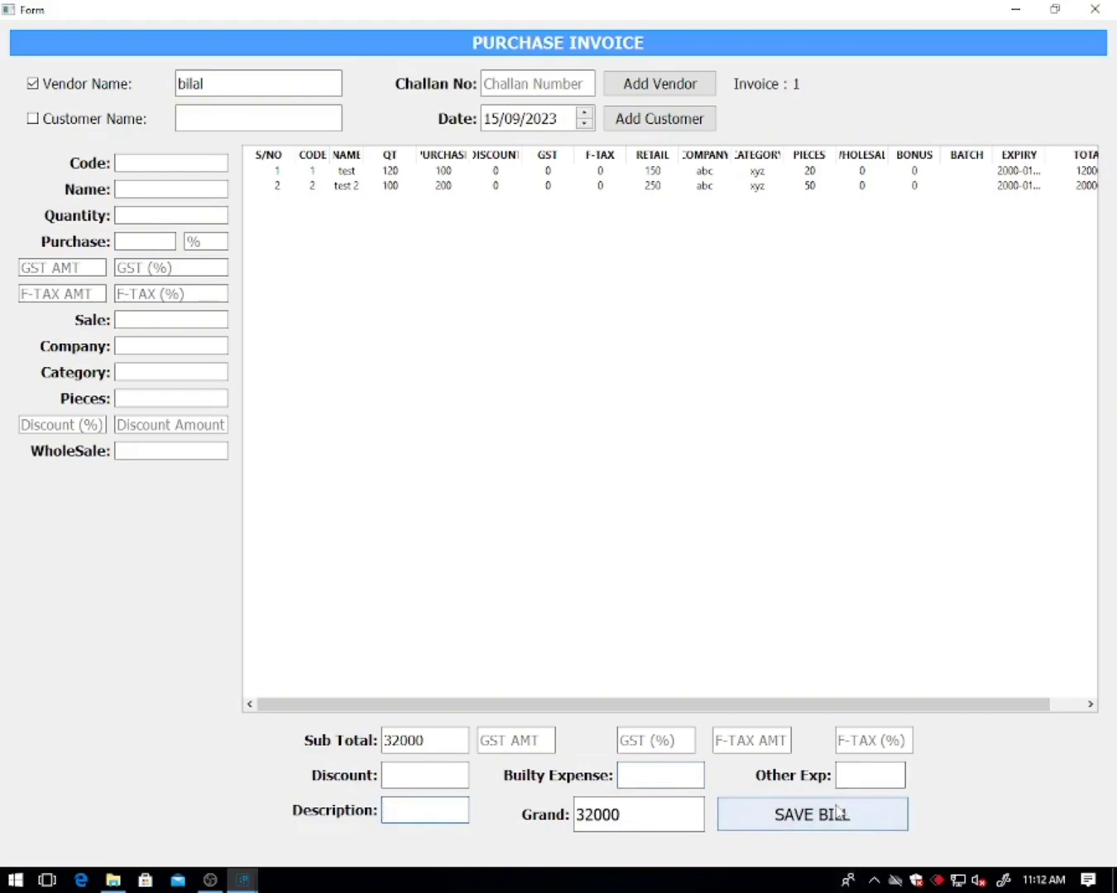
click(838, 813)
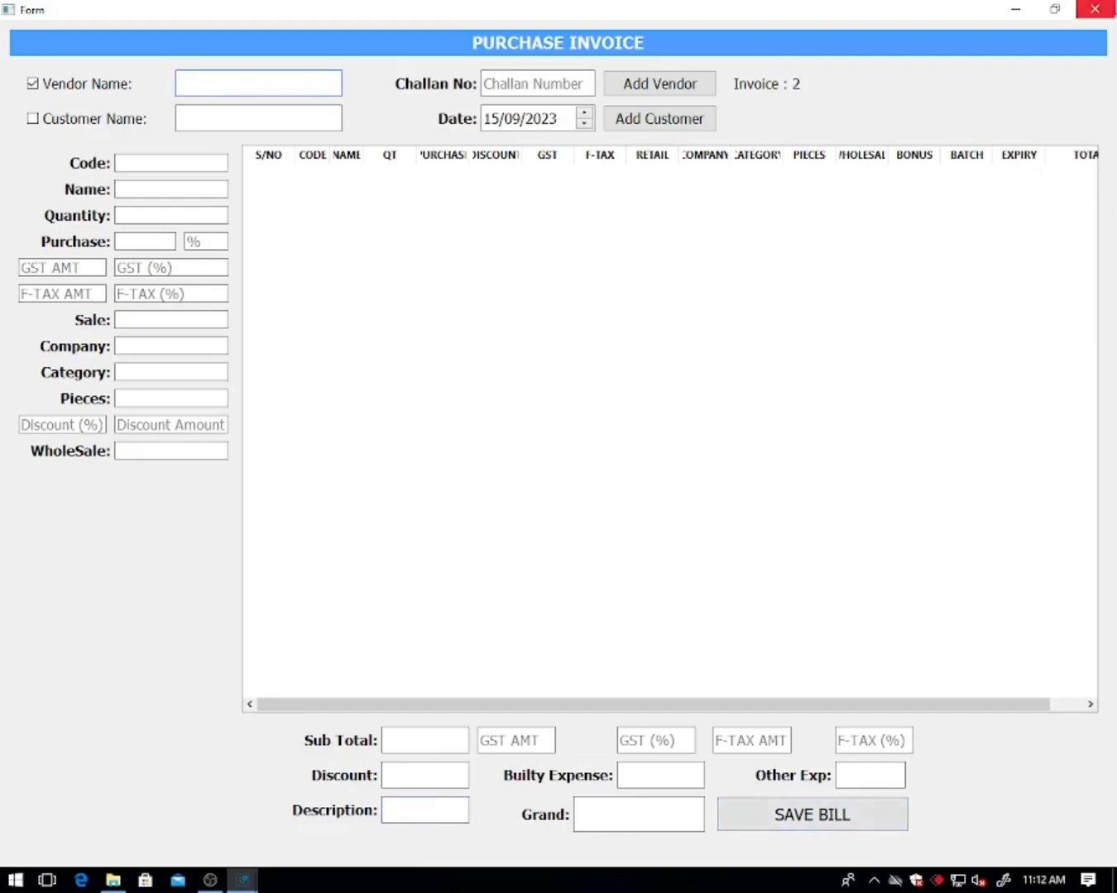
click(1094, 9)
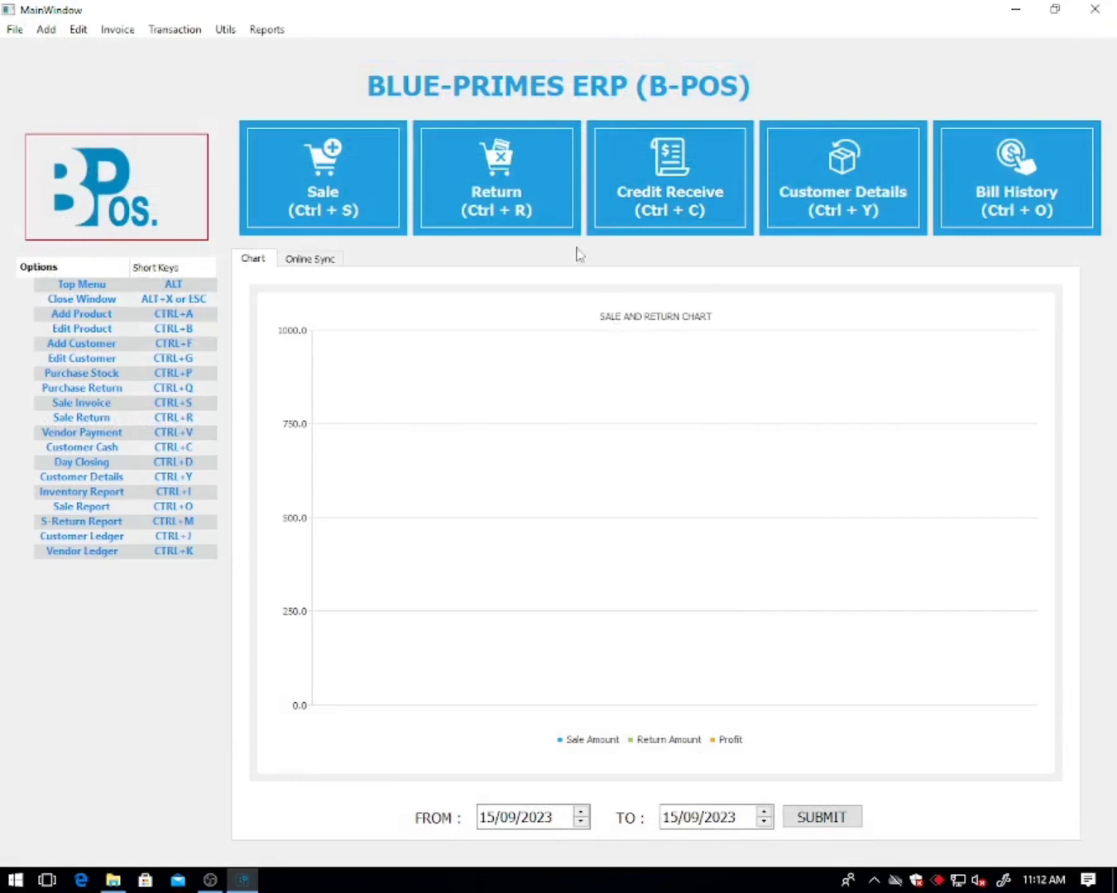
- View the inventory report among the stock reports and close it to return to the dashboard
click(277, 32)
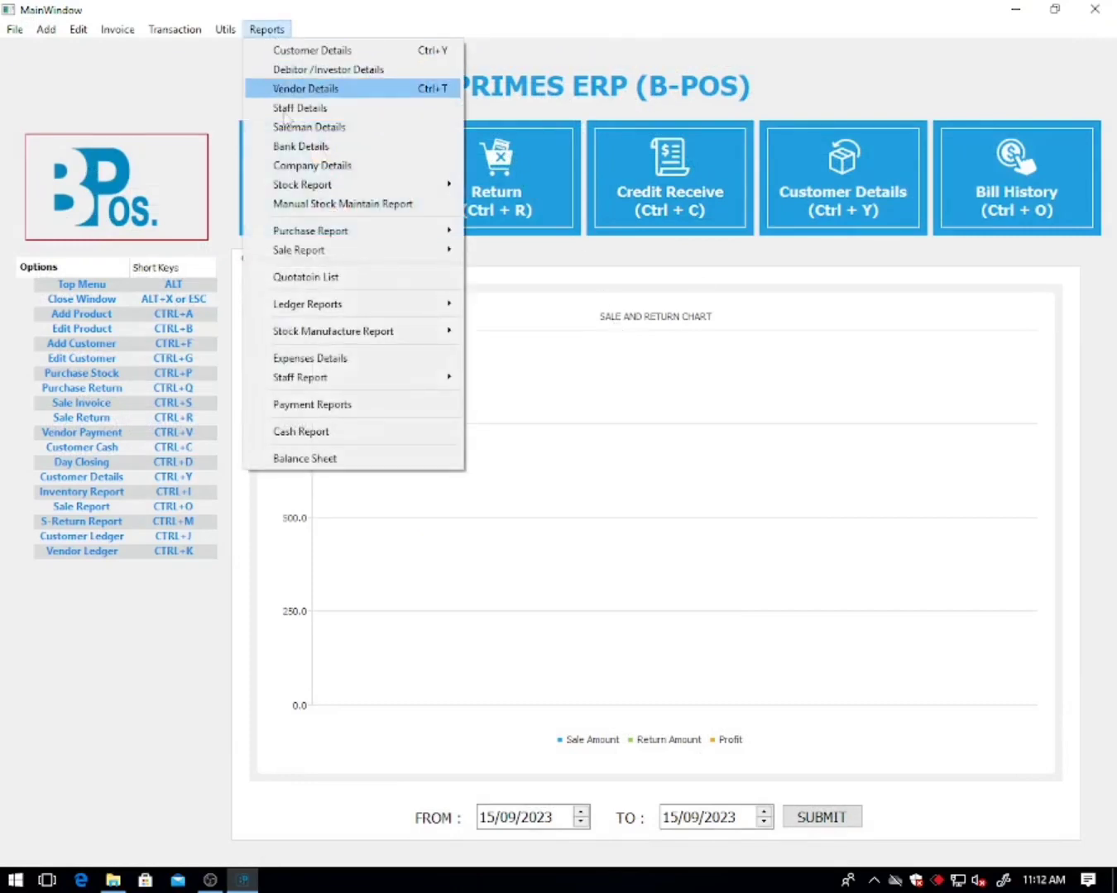
mouse_move(314, 184)
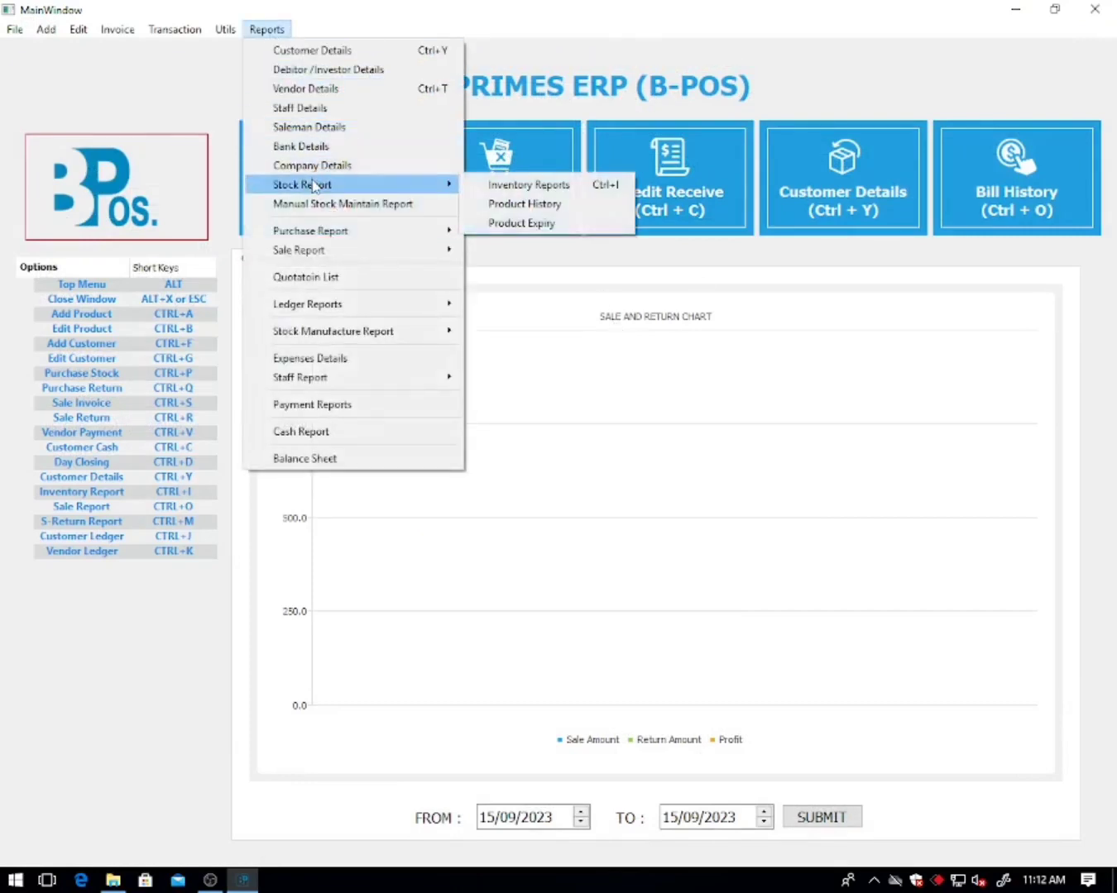
click(480, 191)
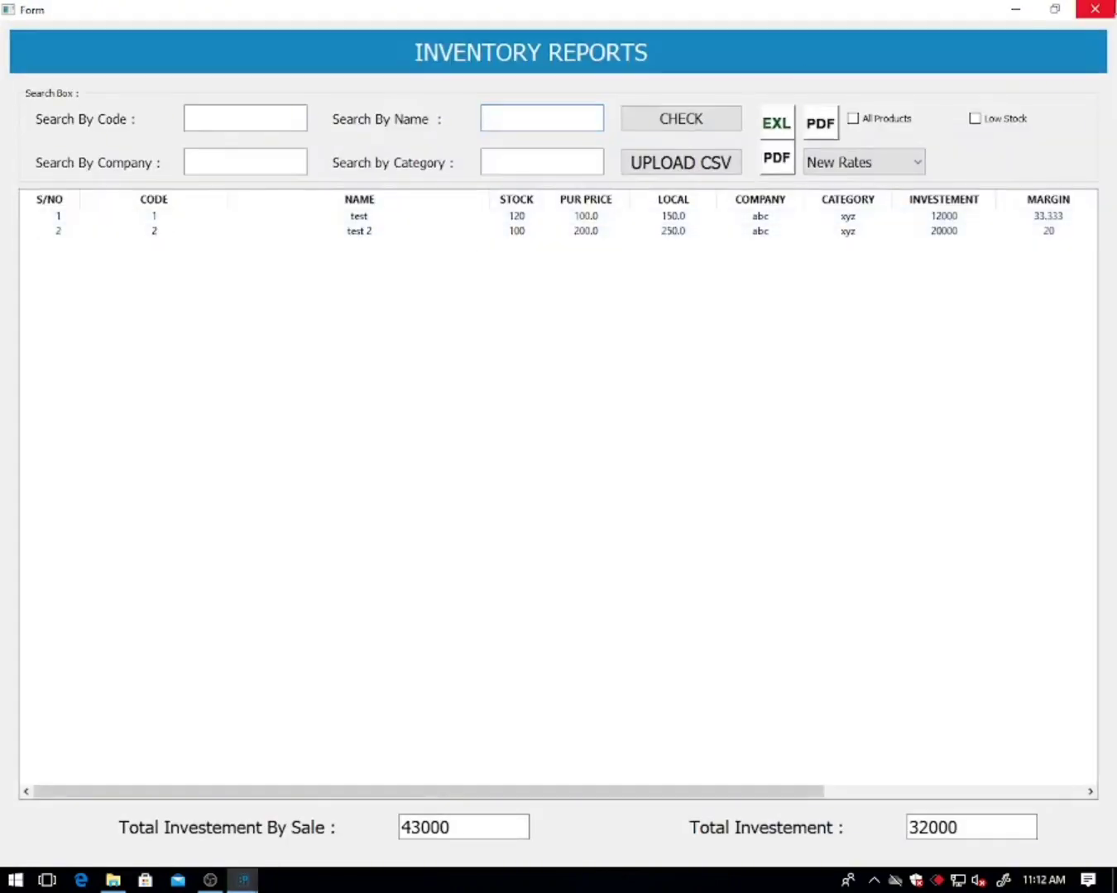
click(1096, 9)
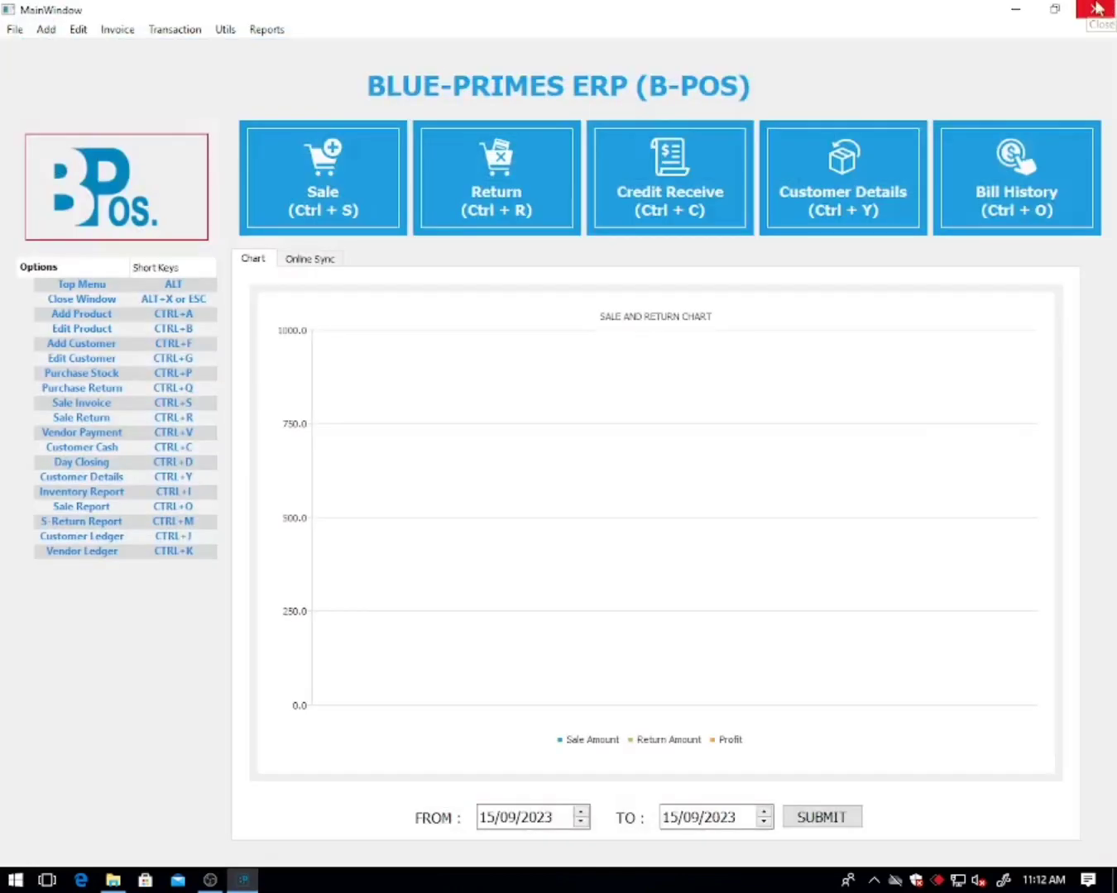
- Reopen the inventory report and examine the name, stock, purchase price and local sale price of both products
key(ctrl+i)
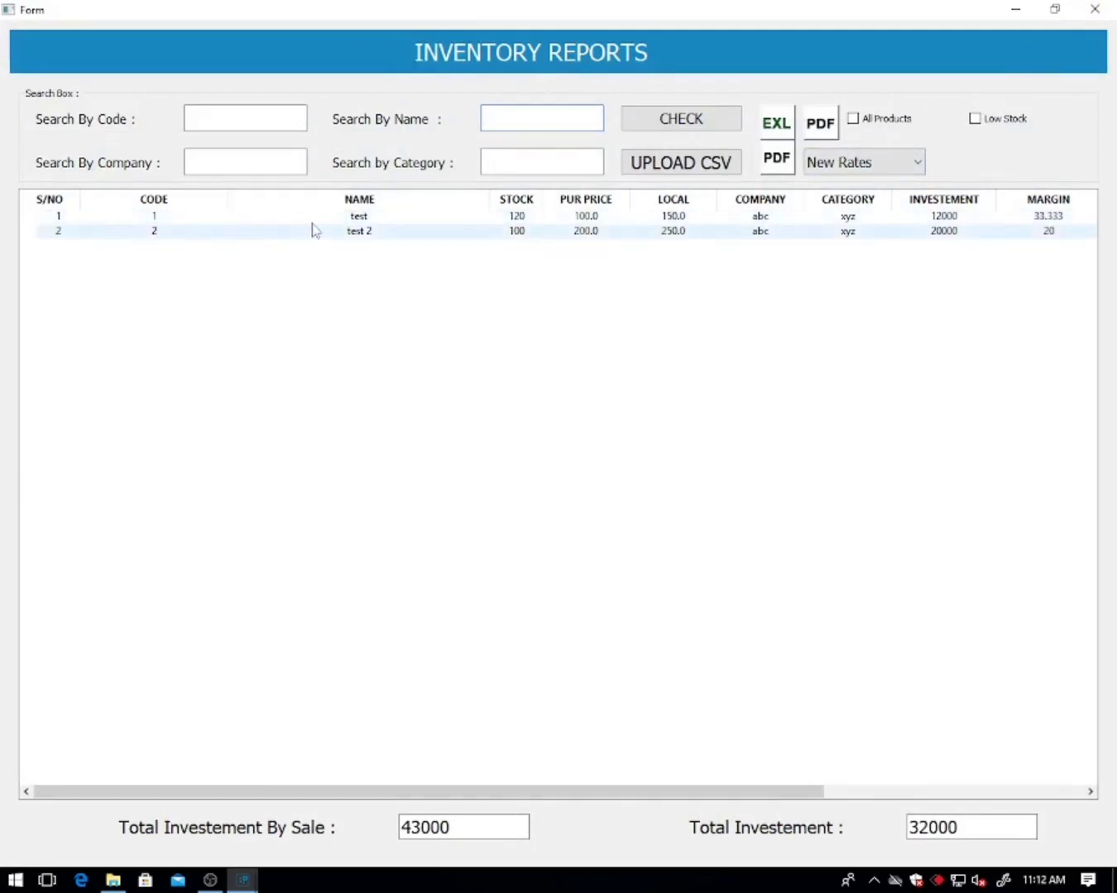
click(345, 217)
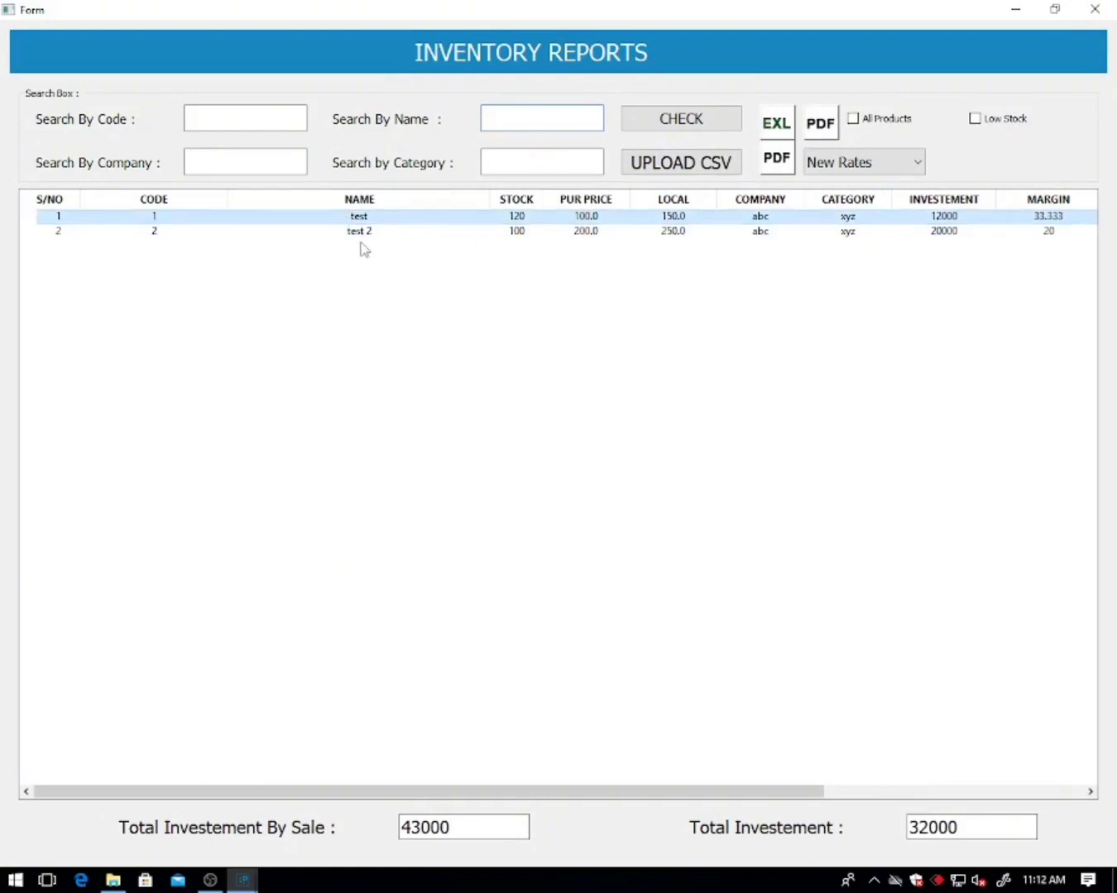
click(364, 235)
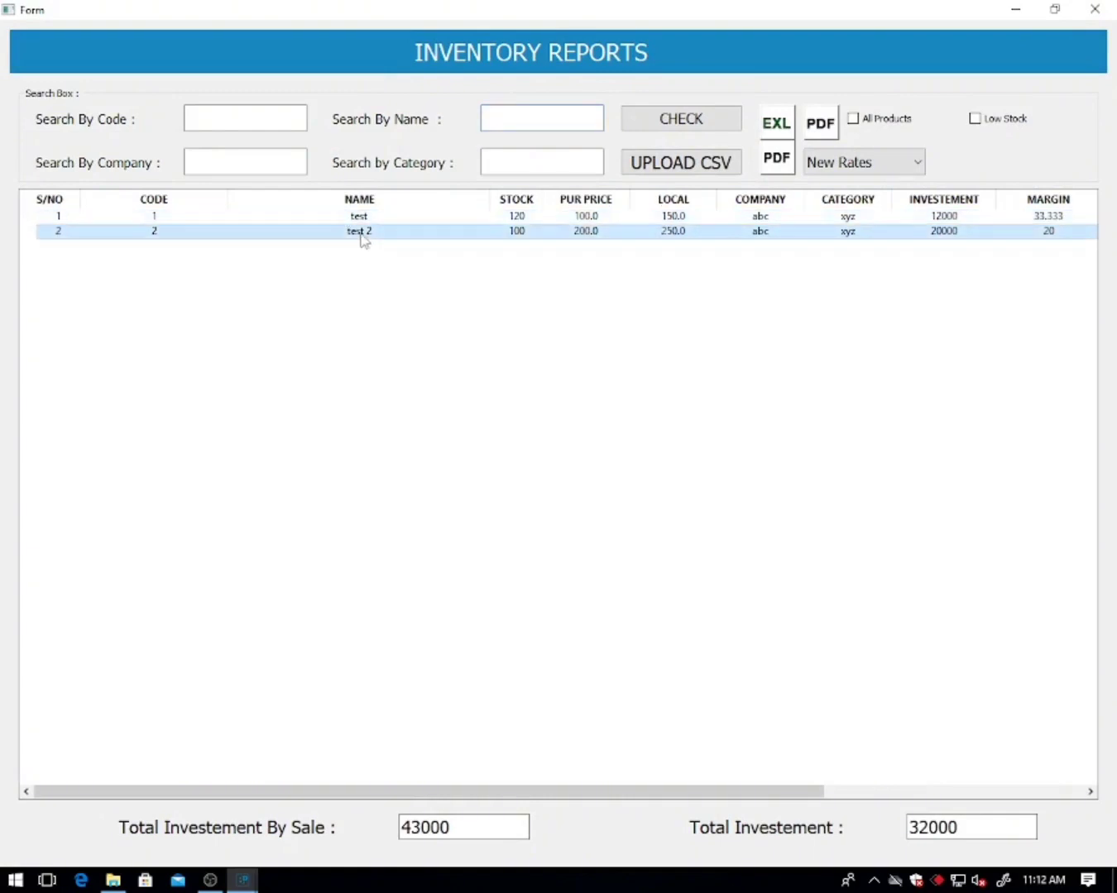
click(496, 218)
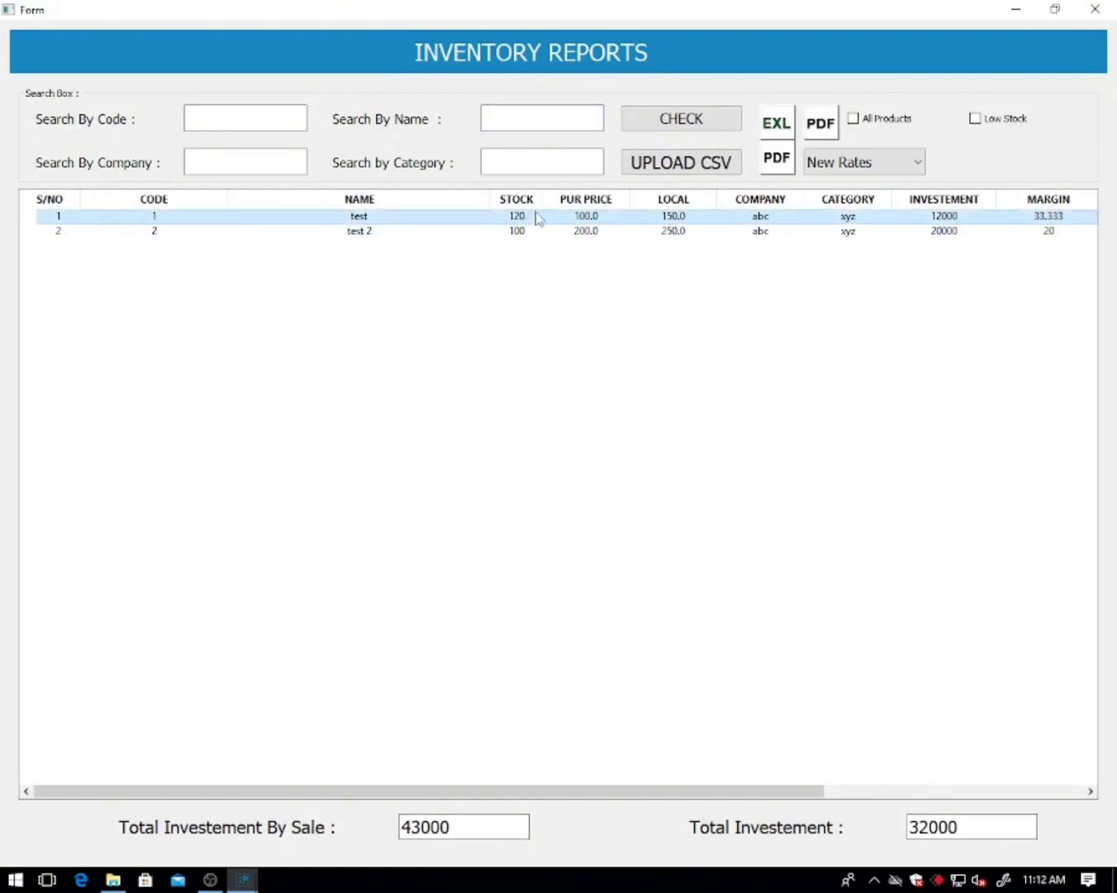
click(527, 236)
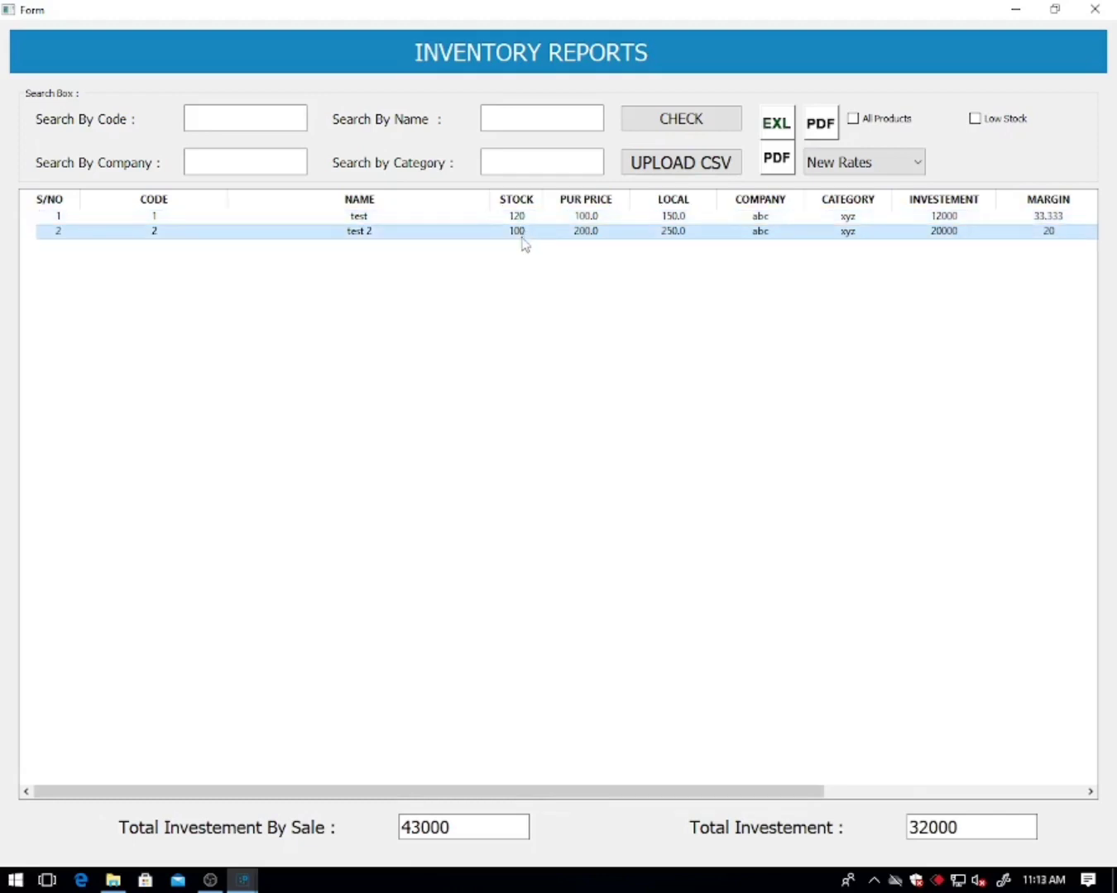
click(570, 216)
click(572, 235)
click(653, 217)
click(658, 234)
- Examine the company, category and investment amount of each product in the inventory report
click(776, 218)
click(775, 233)
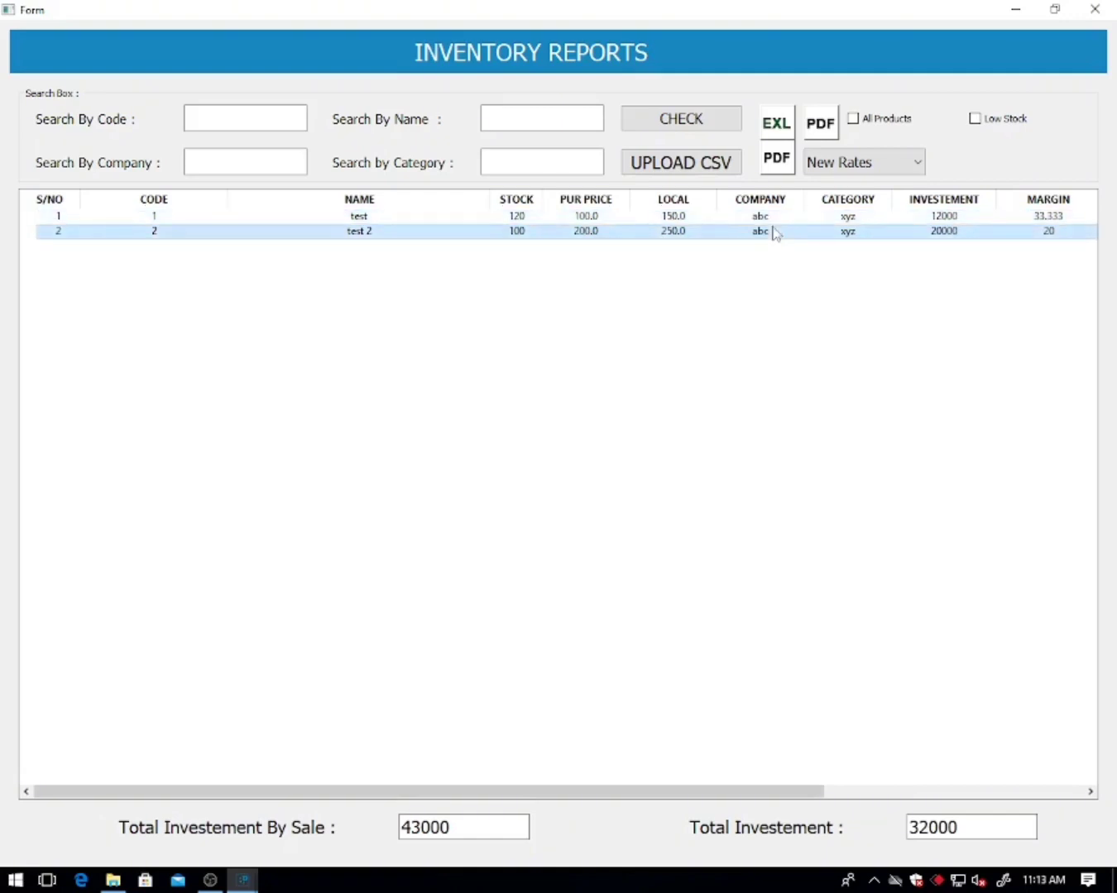
click(843, 217)
click(845, 232)
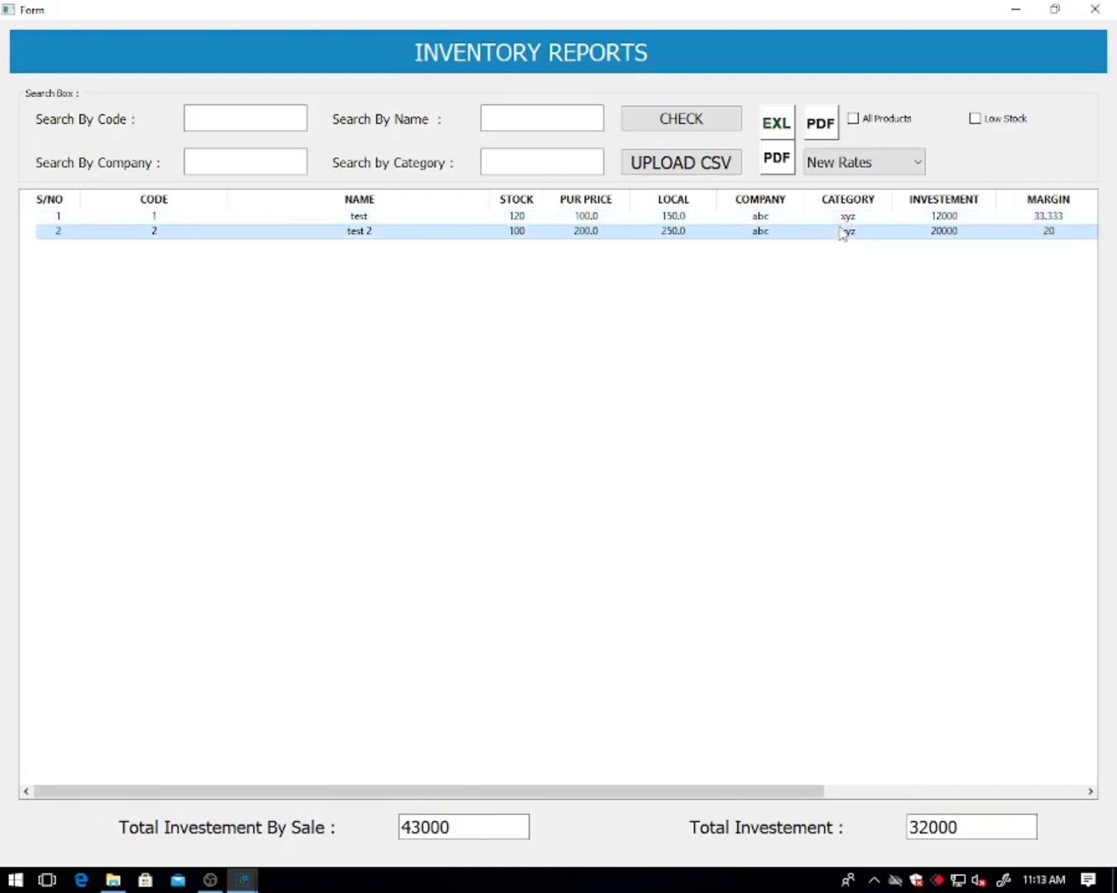
click(913, 217)
click(942, 231)
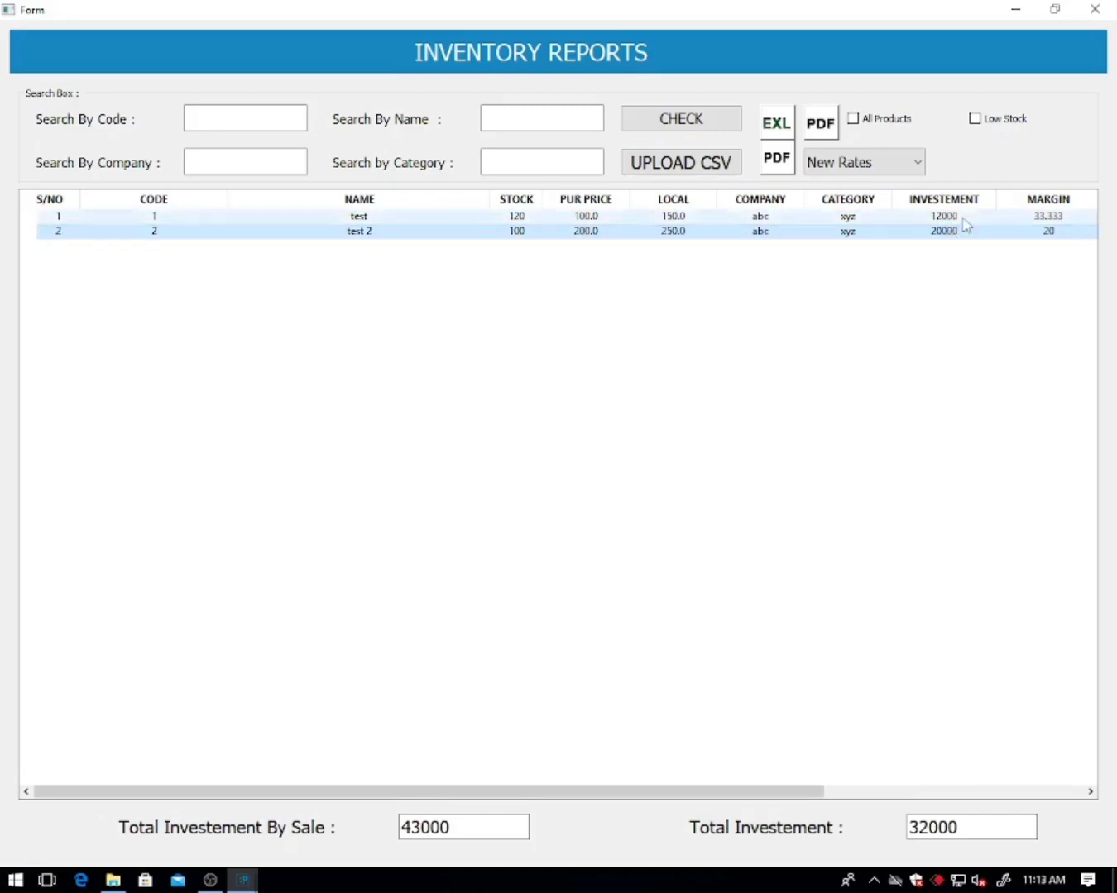
click(964, 220)
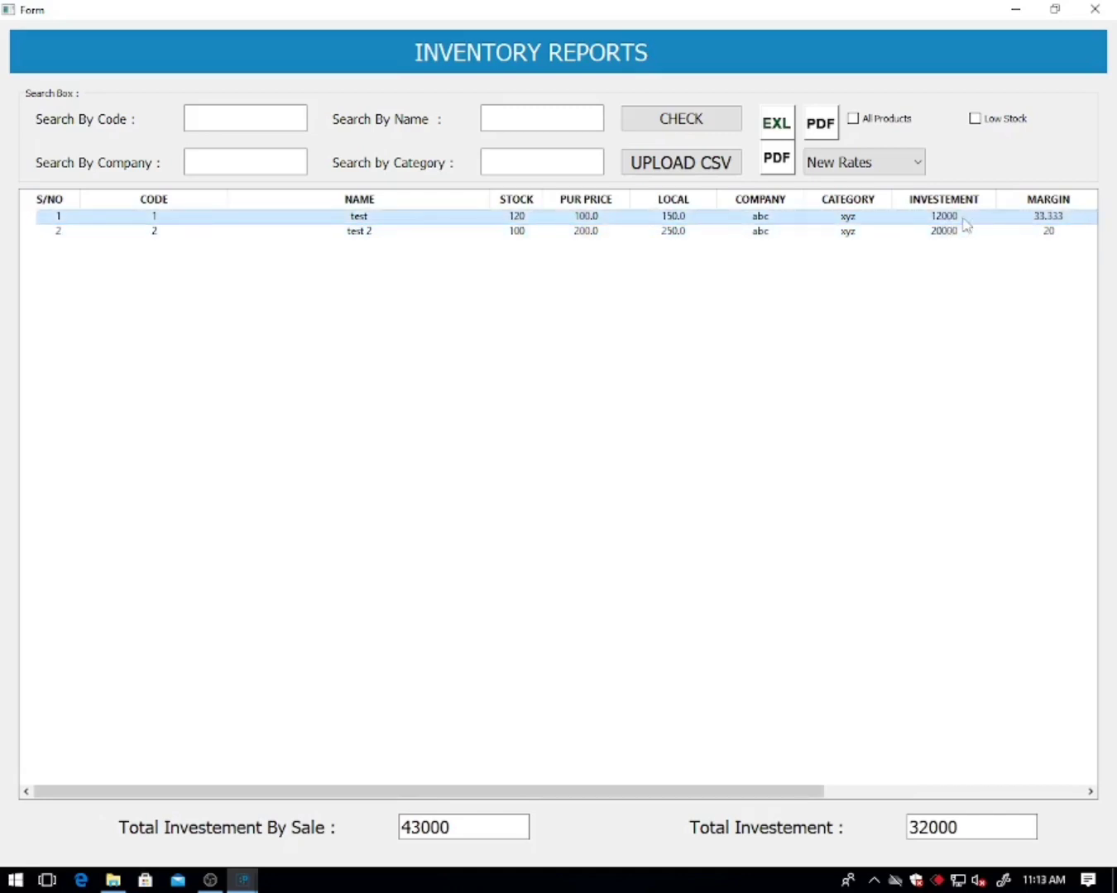
click(963, 233)
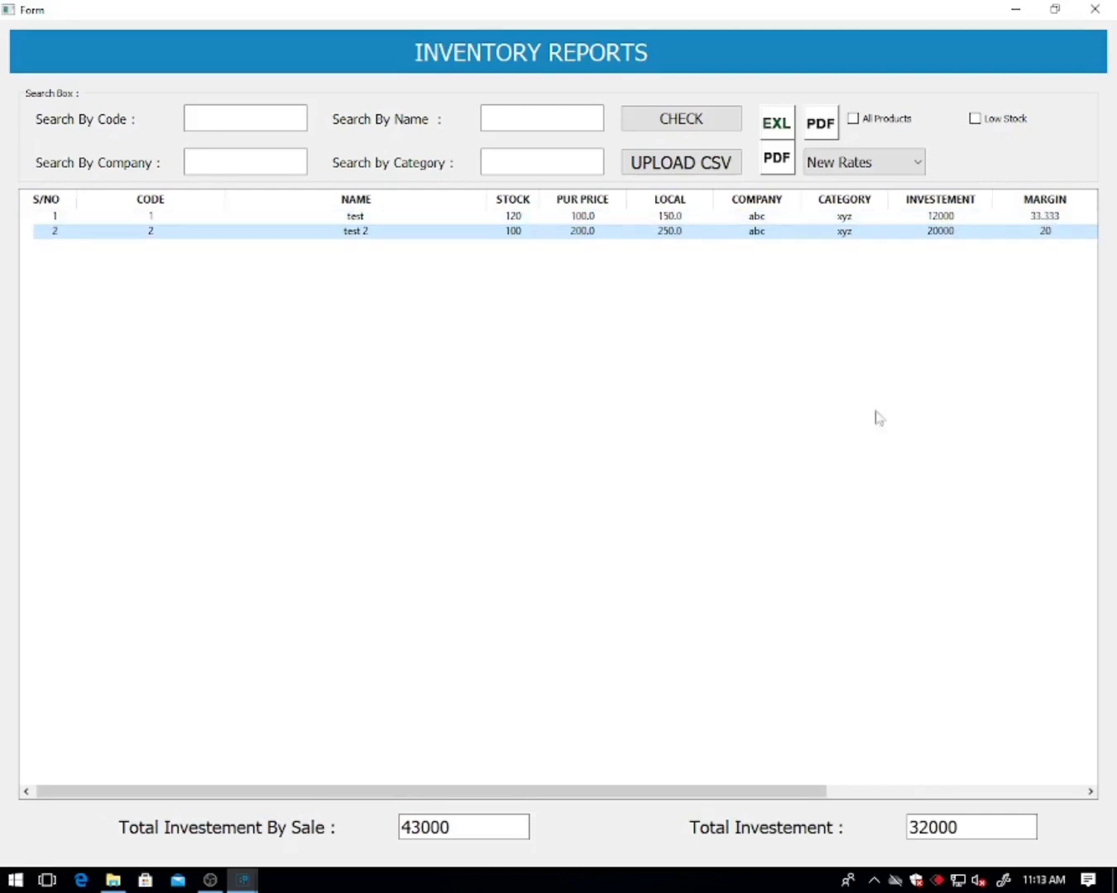
- Examine the total investment and the total investment by sale in the inventory report and close the report
click(960, 829)
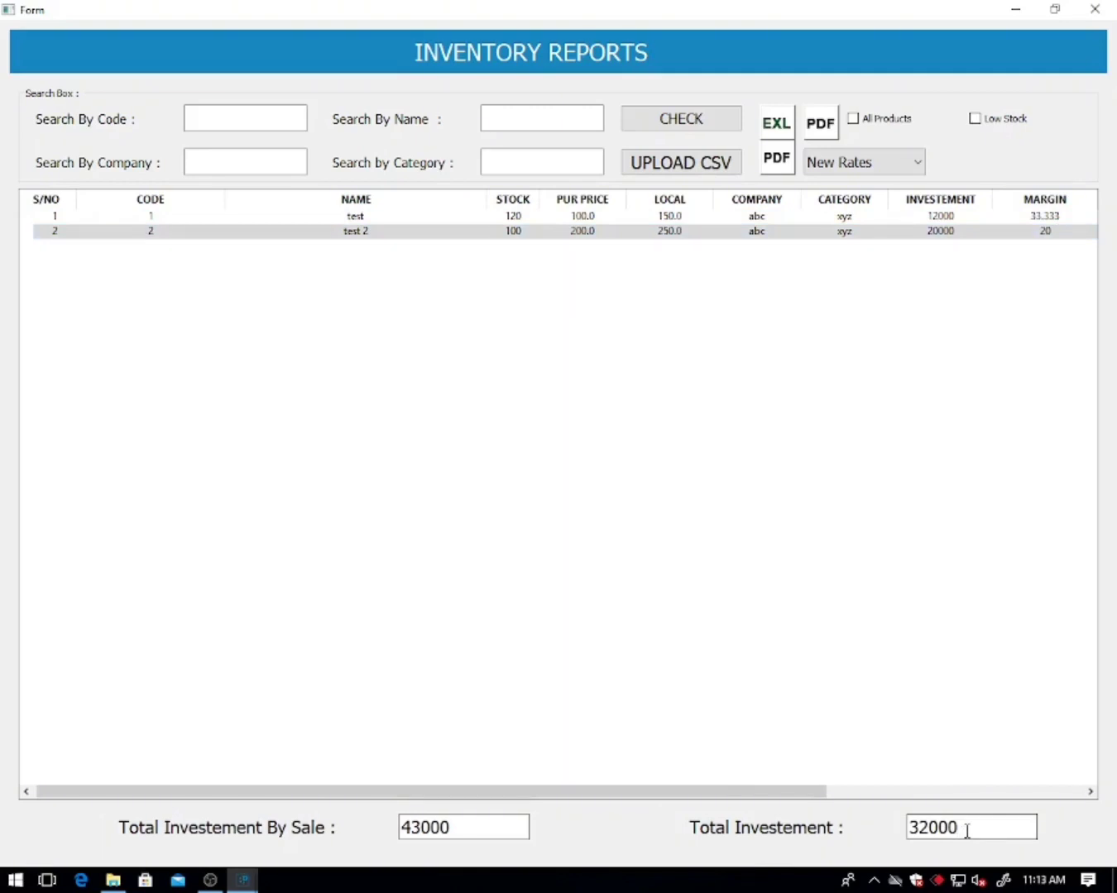
drag(961, 829, 911, 829)
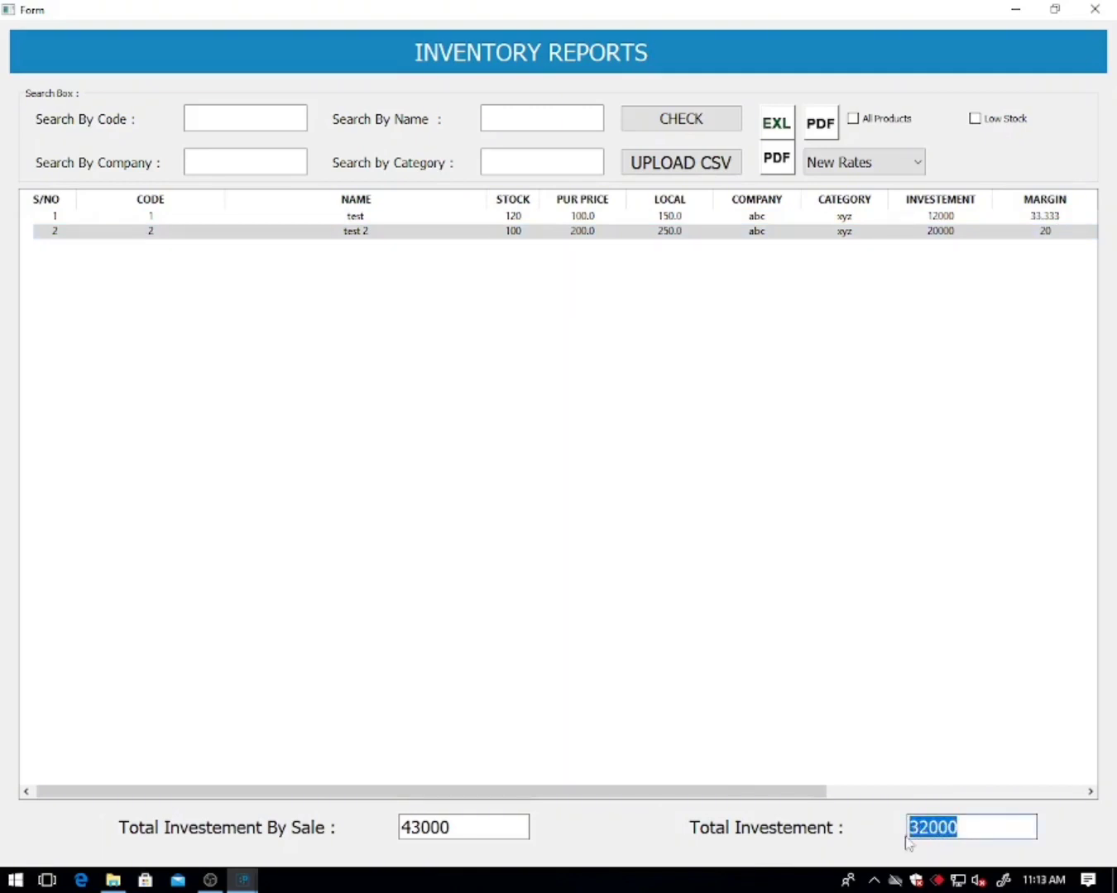
click(939, 828)
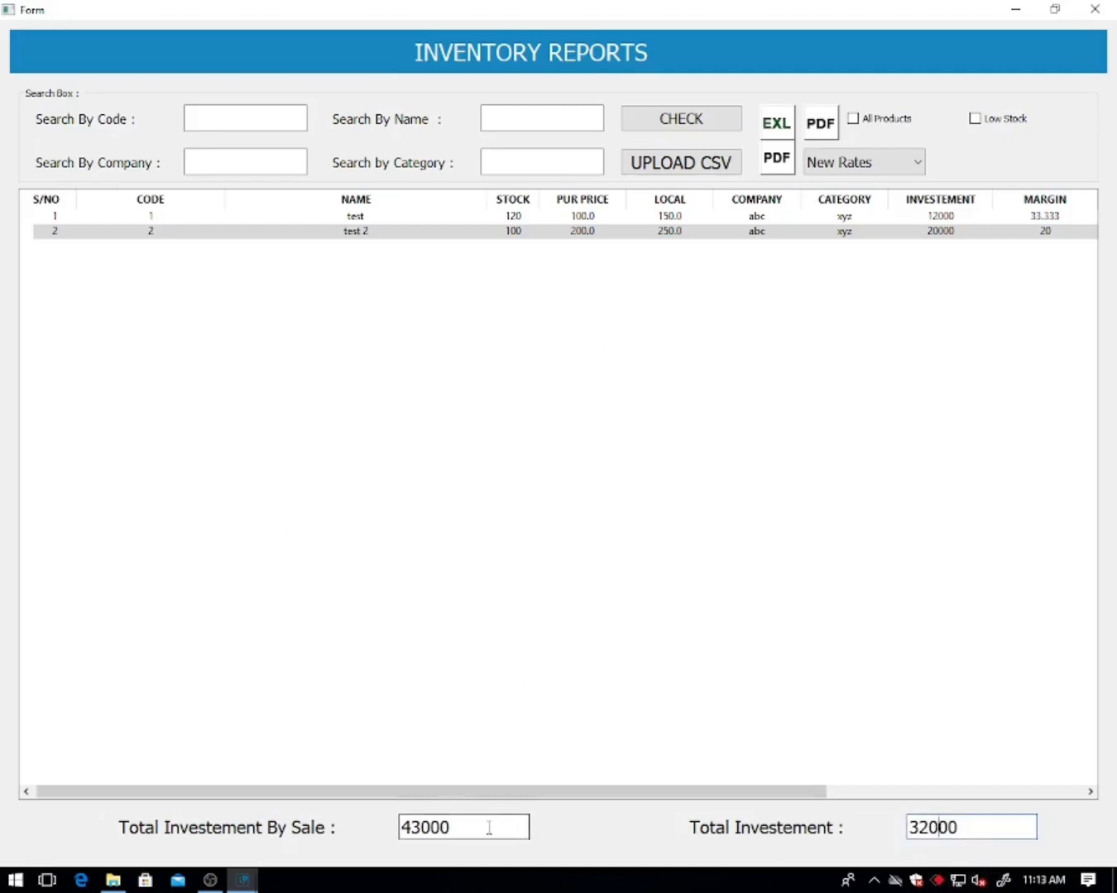
drag(488, 827, 400, 827)
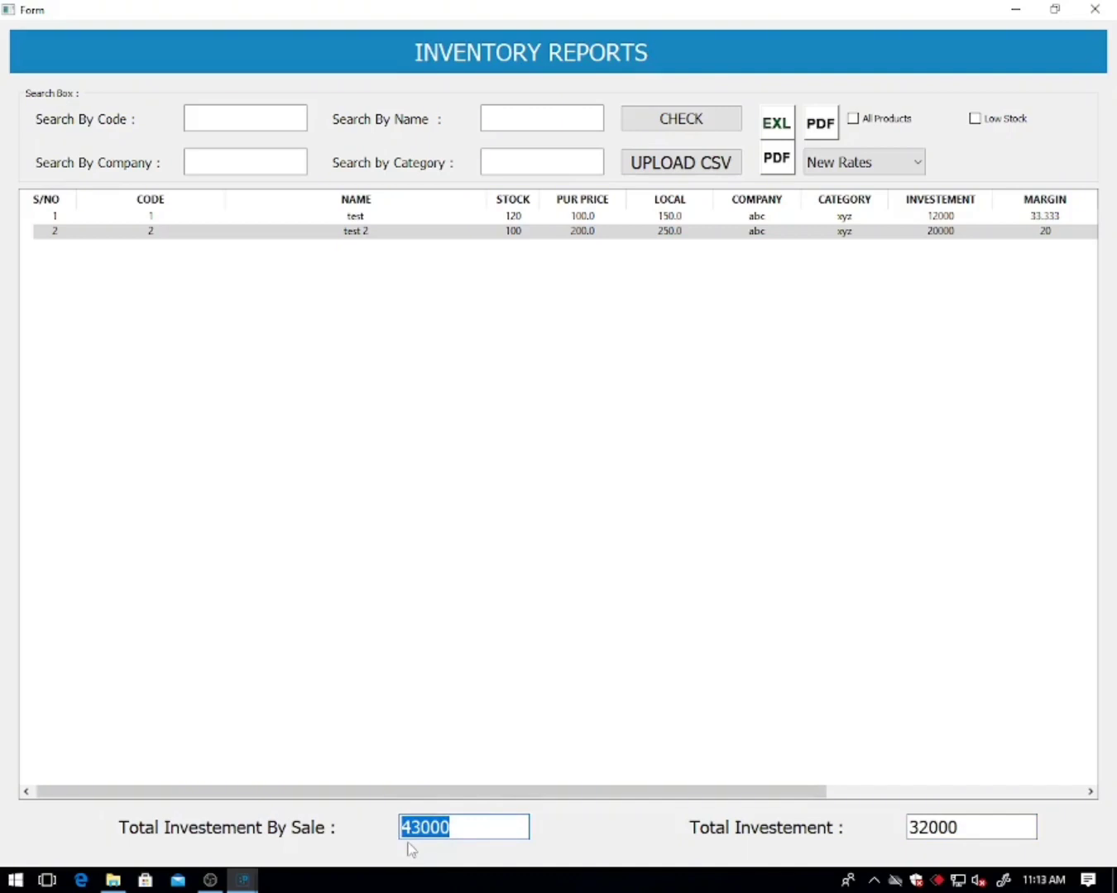
click(609, 713)
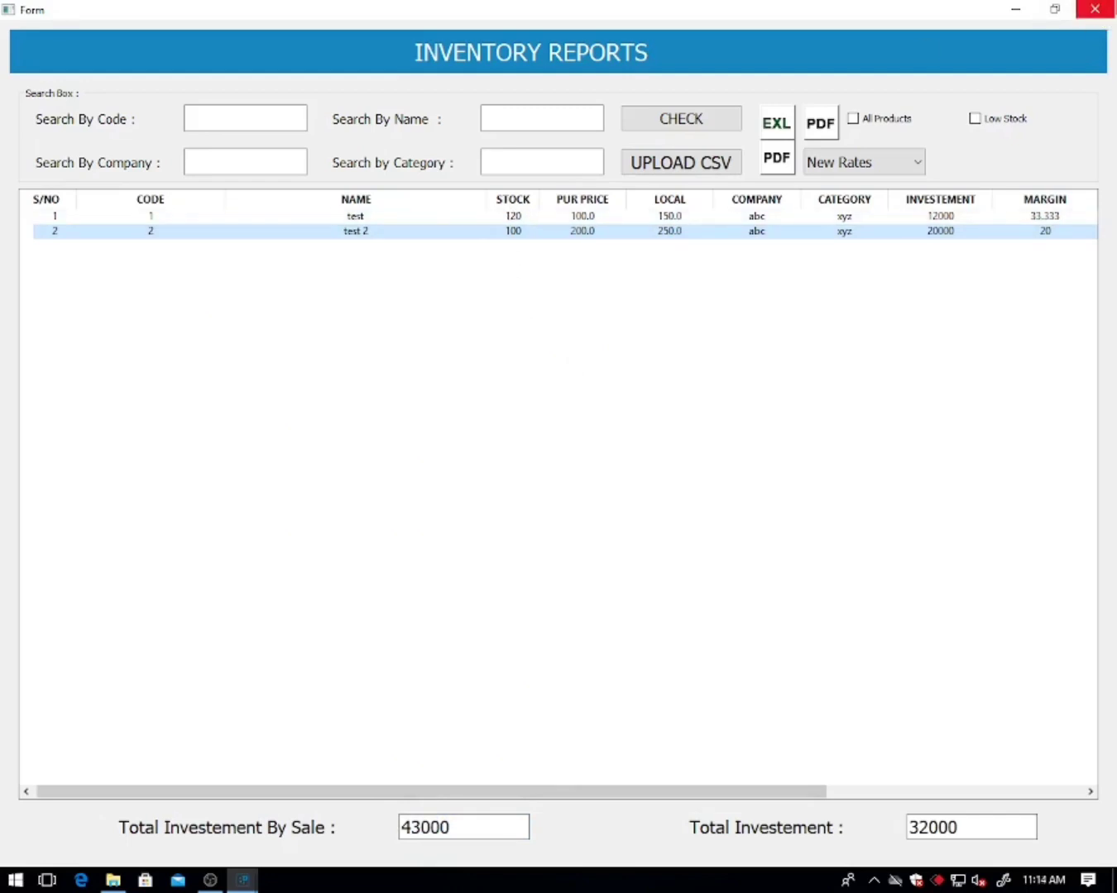
click(1094, 9)
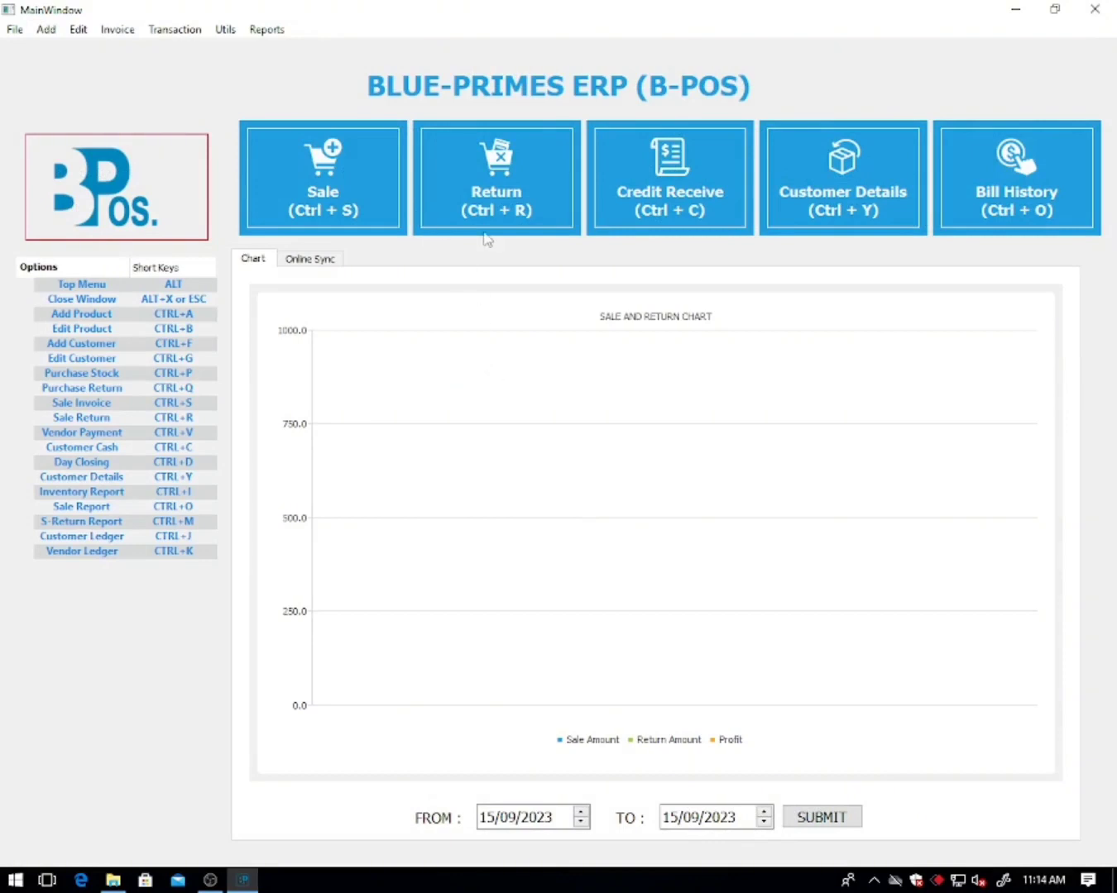
- Open a new sale invoice, set its area to lahore and select the customer registered in that area
click(326, 183)
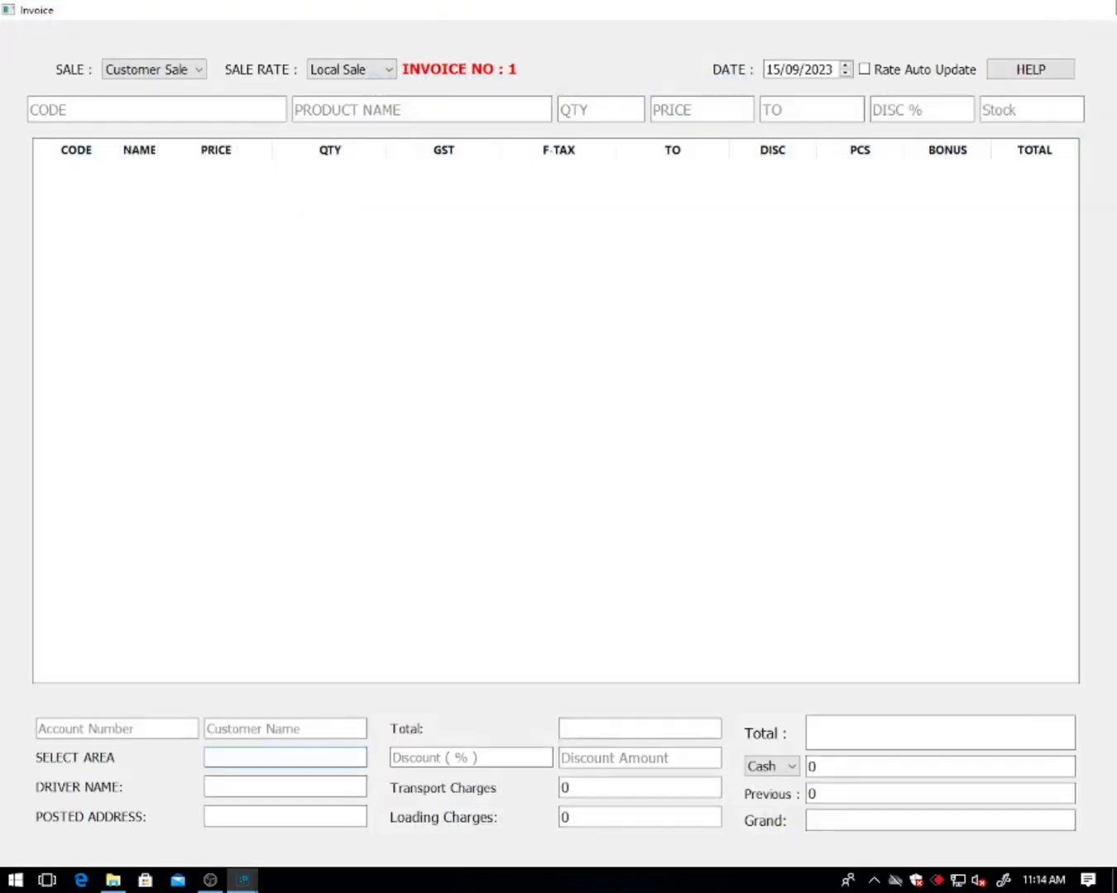
click(1109, 9)
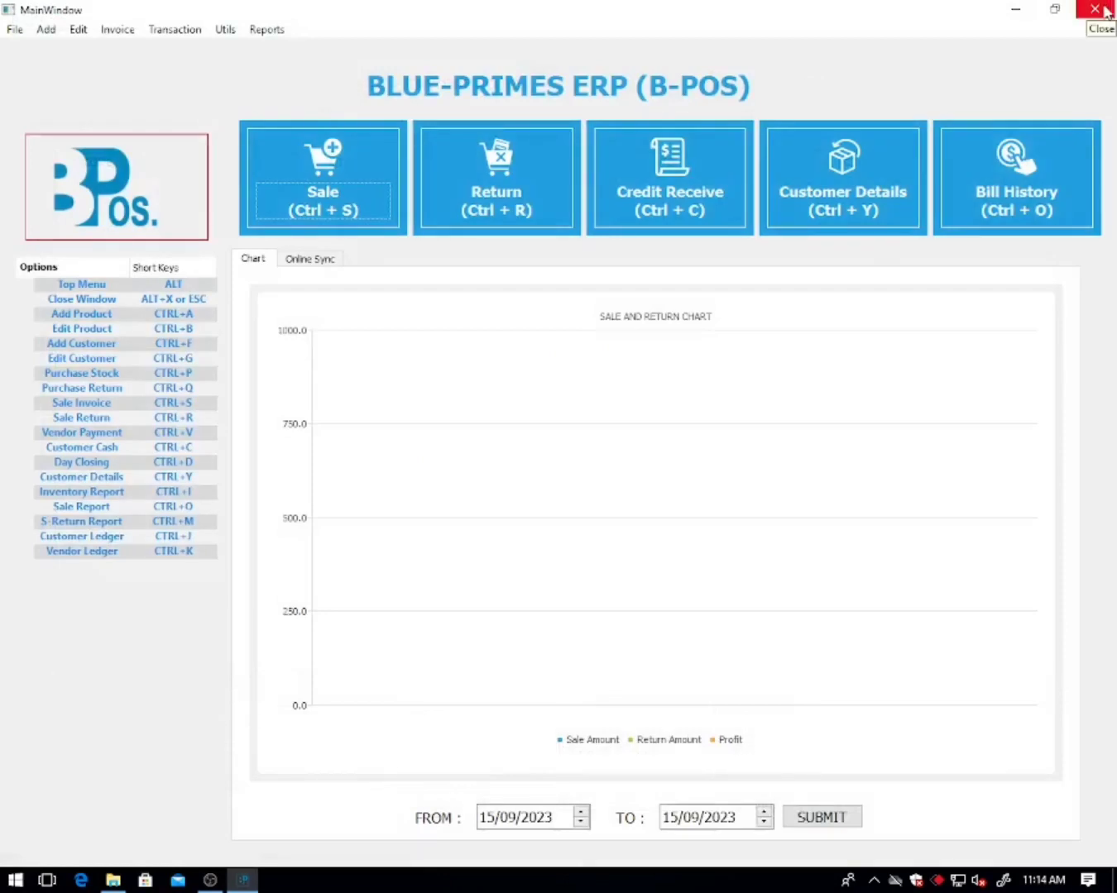
key(ctrl+s)
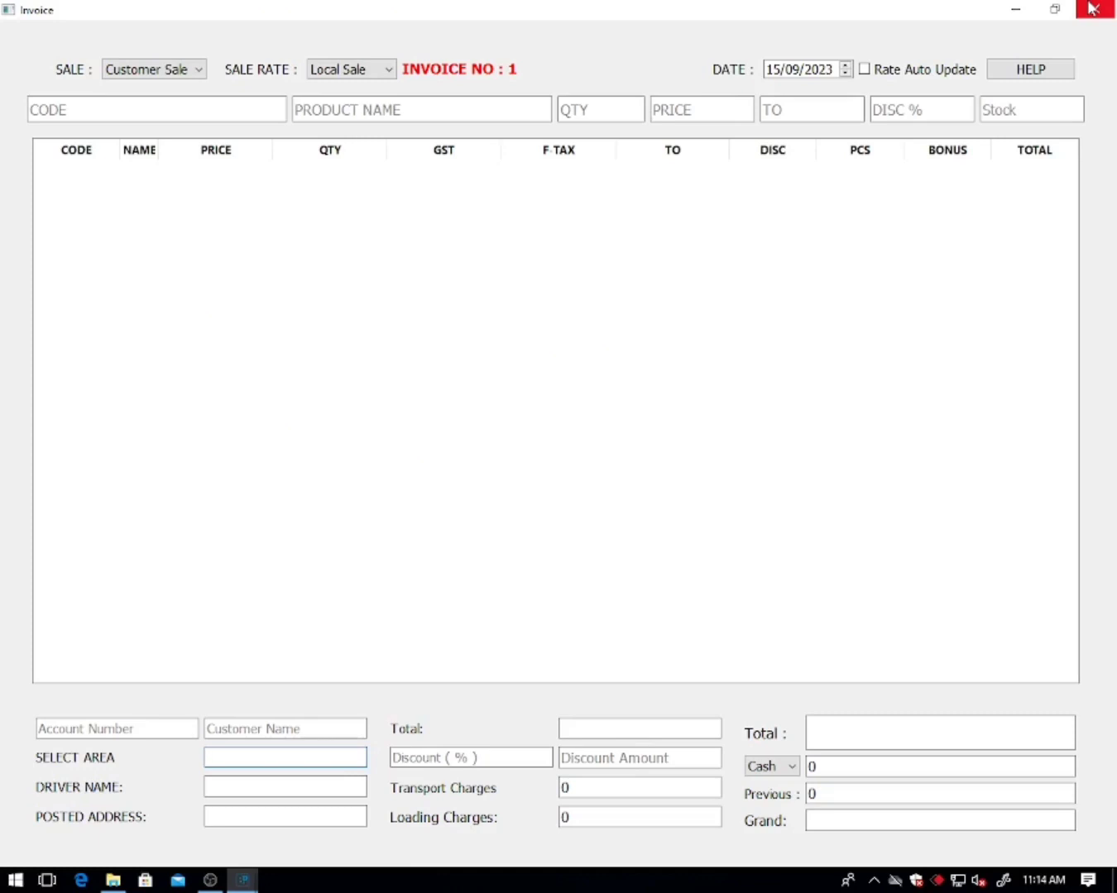
text(la)
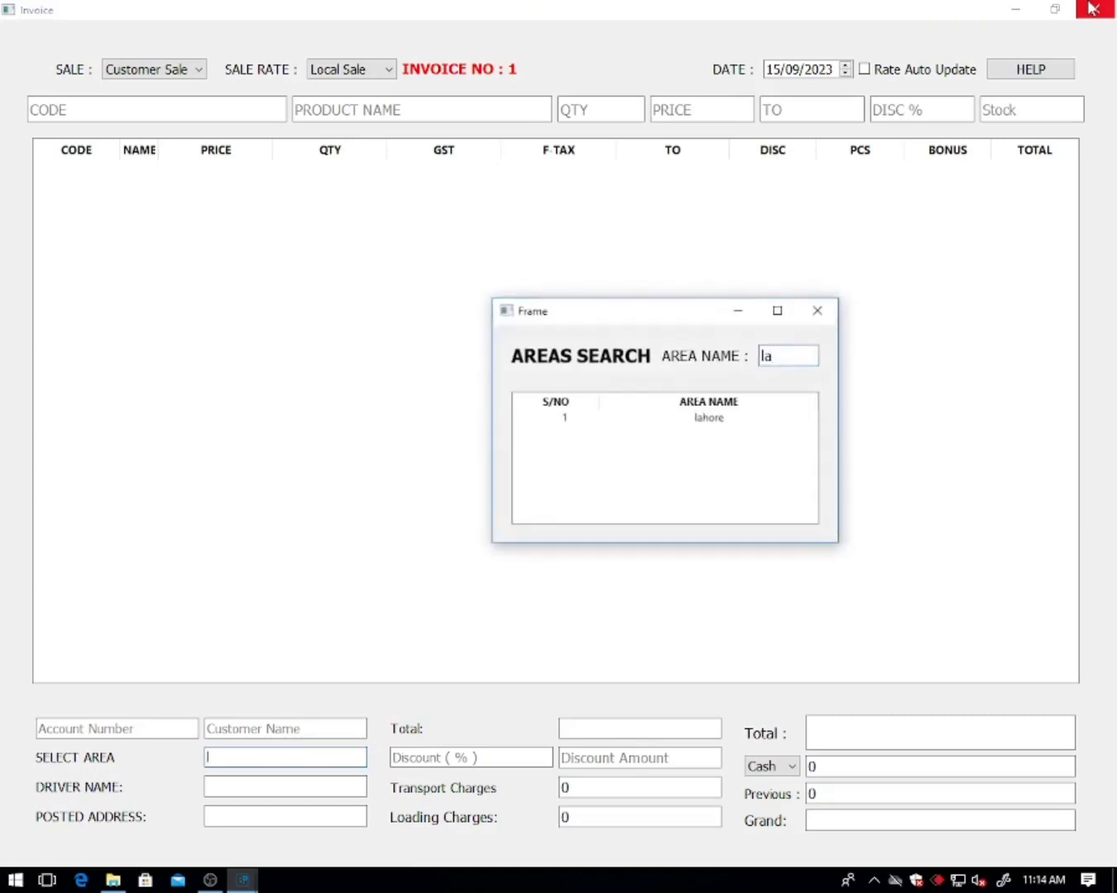
key(Down)
key(Return)
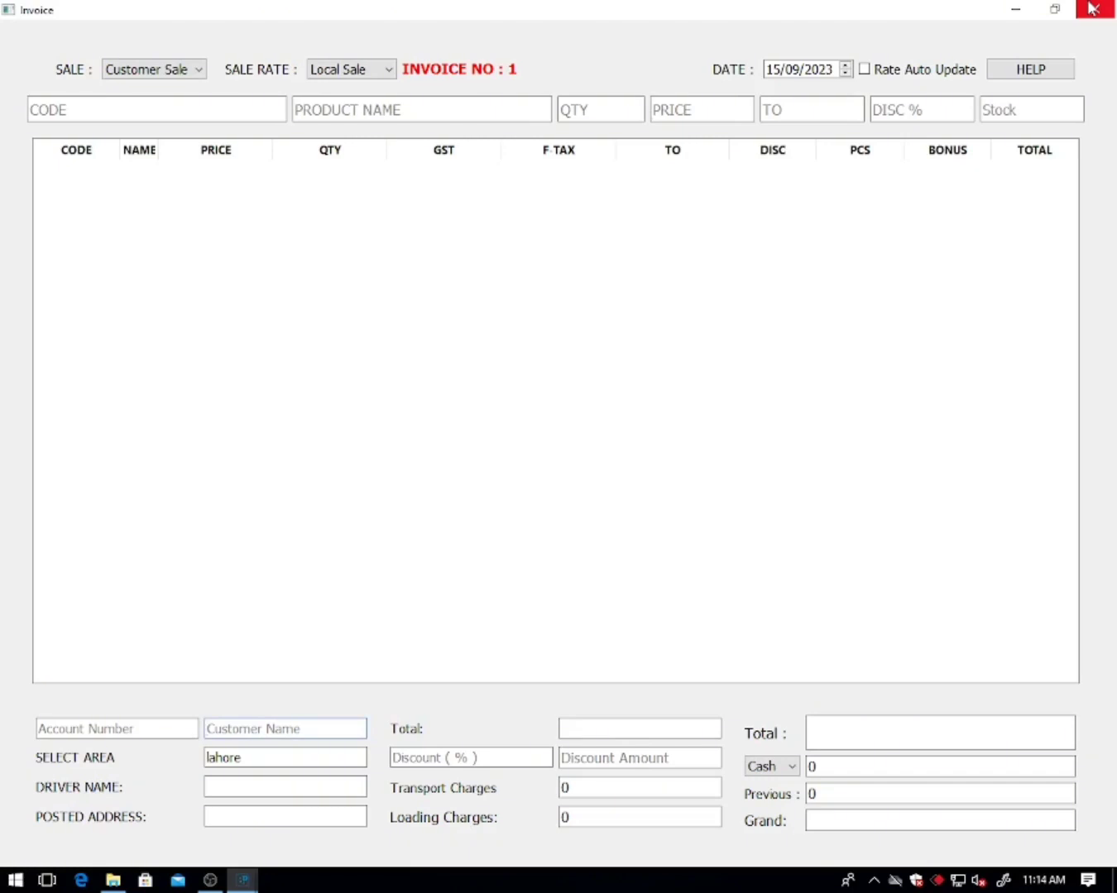
text(al)
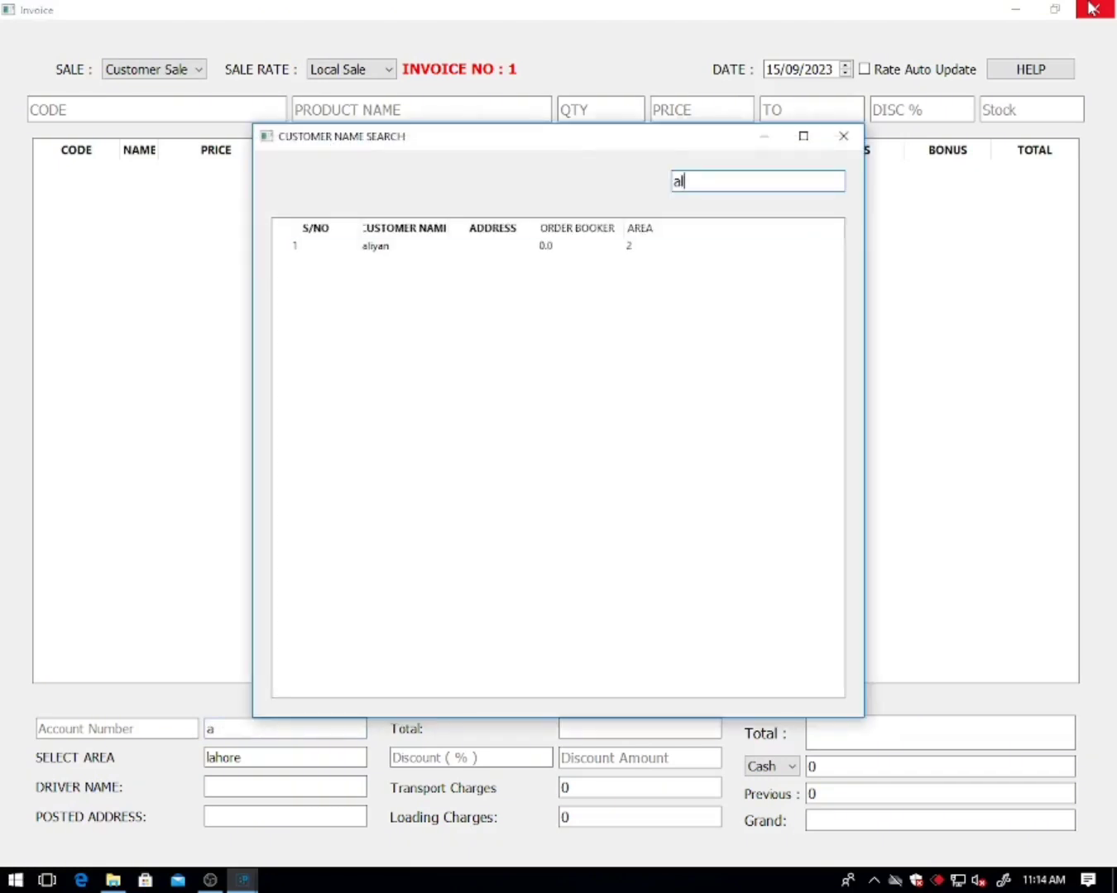
key(Down)
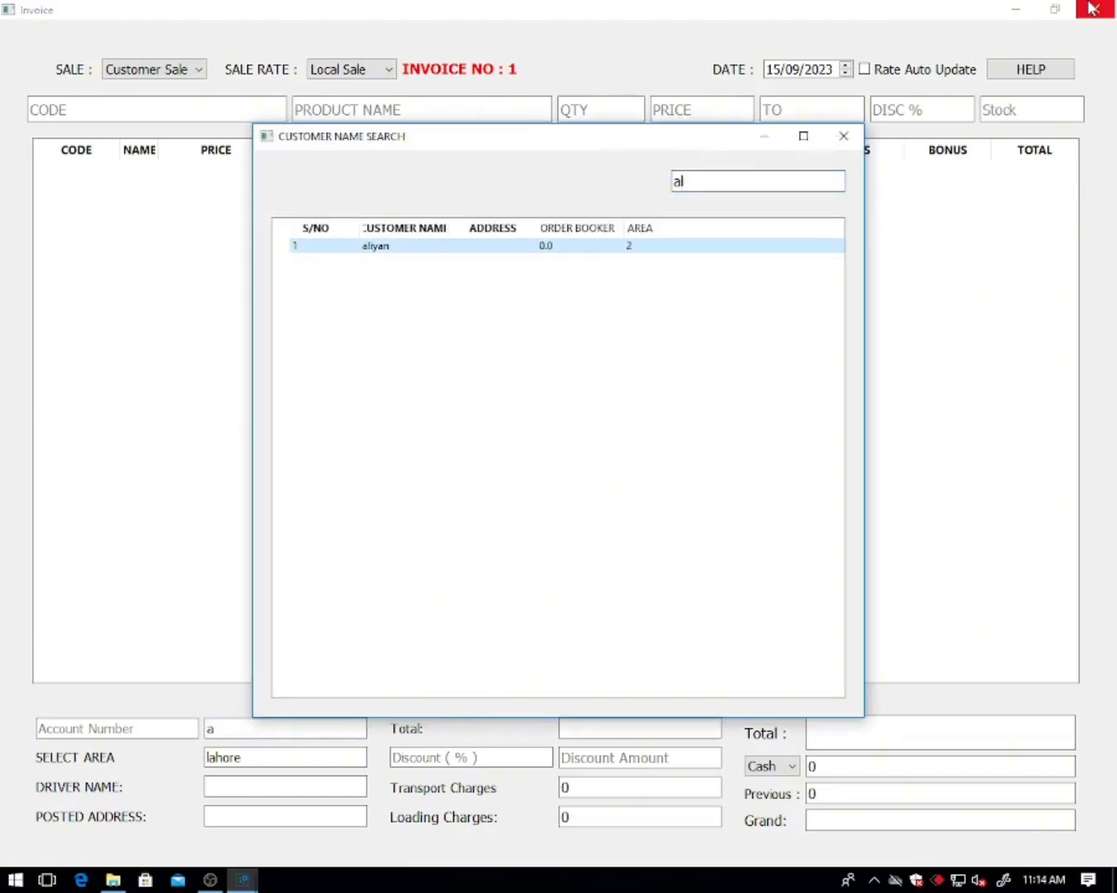
key(Return)
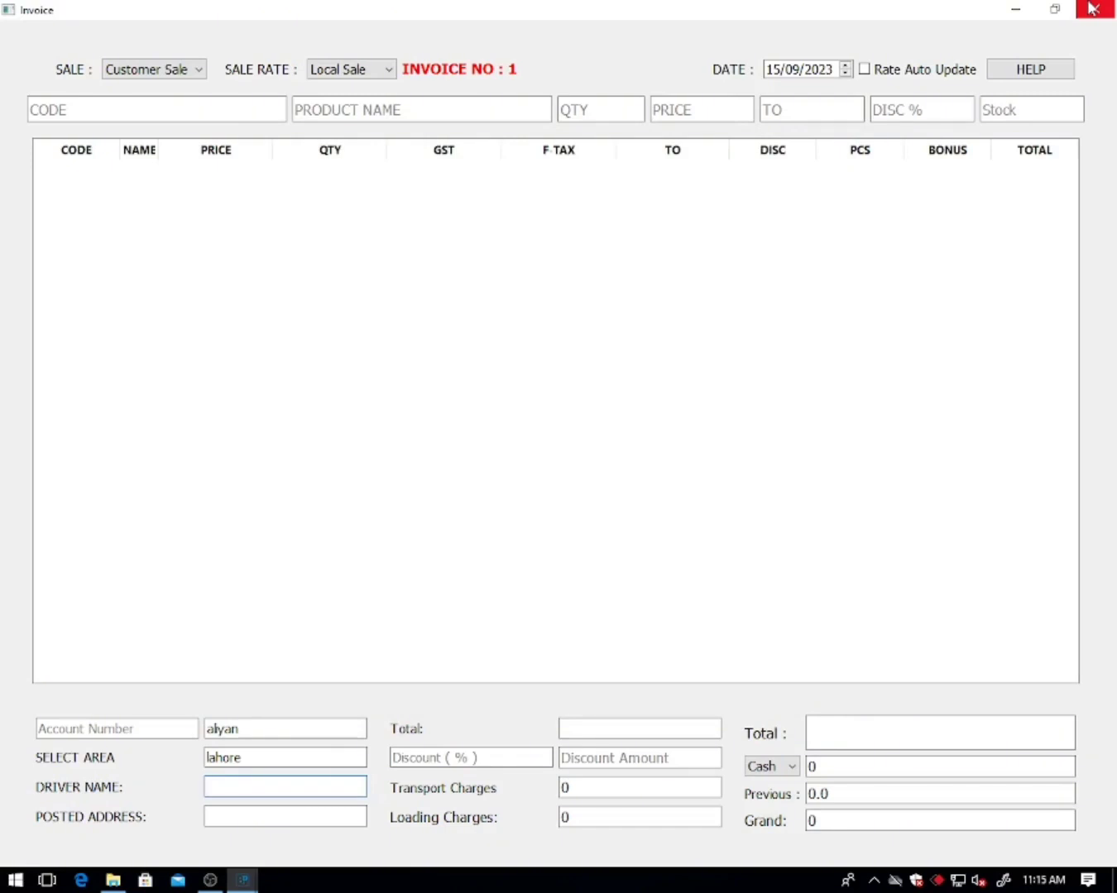
- Leave the driver name and posted address blank and add product test to the sale invoice with quantity 15
key(Return)
key(Return)
text(test)
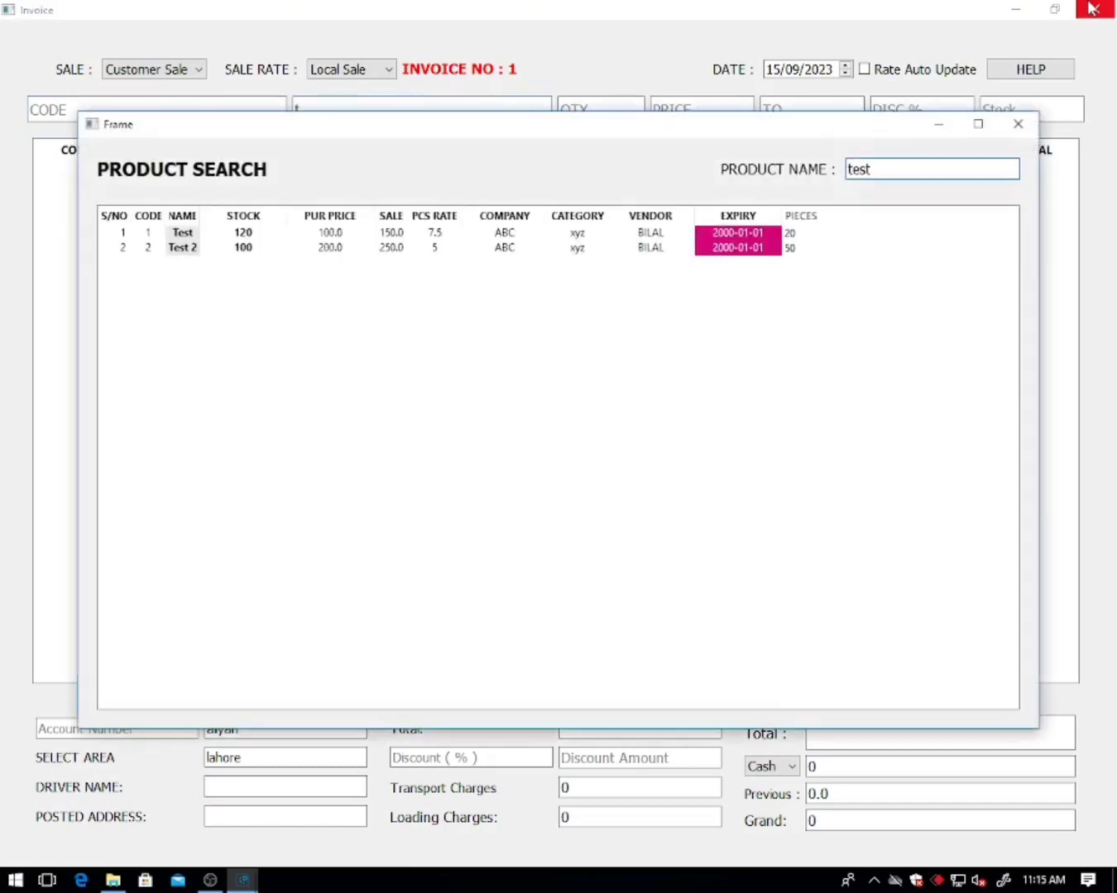
key(Down)
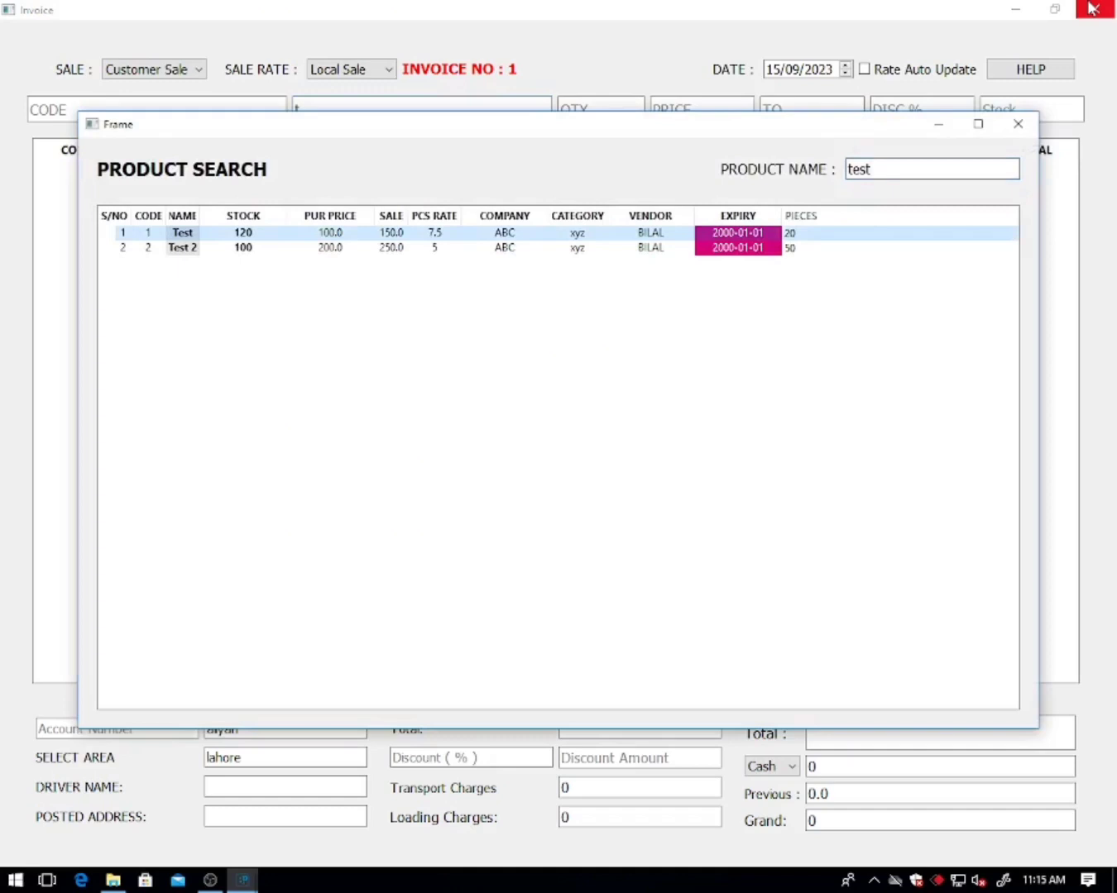
key(Return)
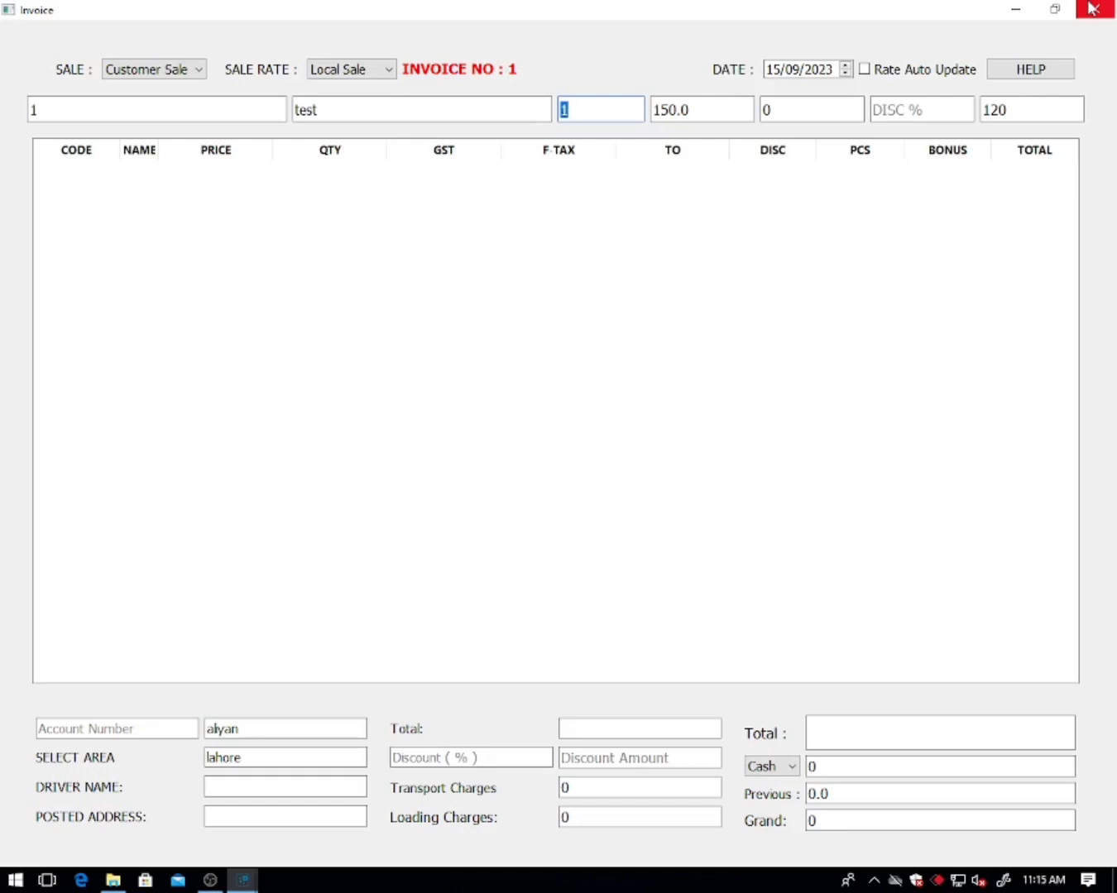
text(15)
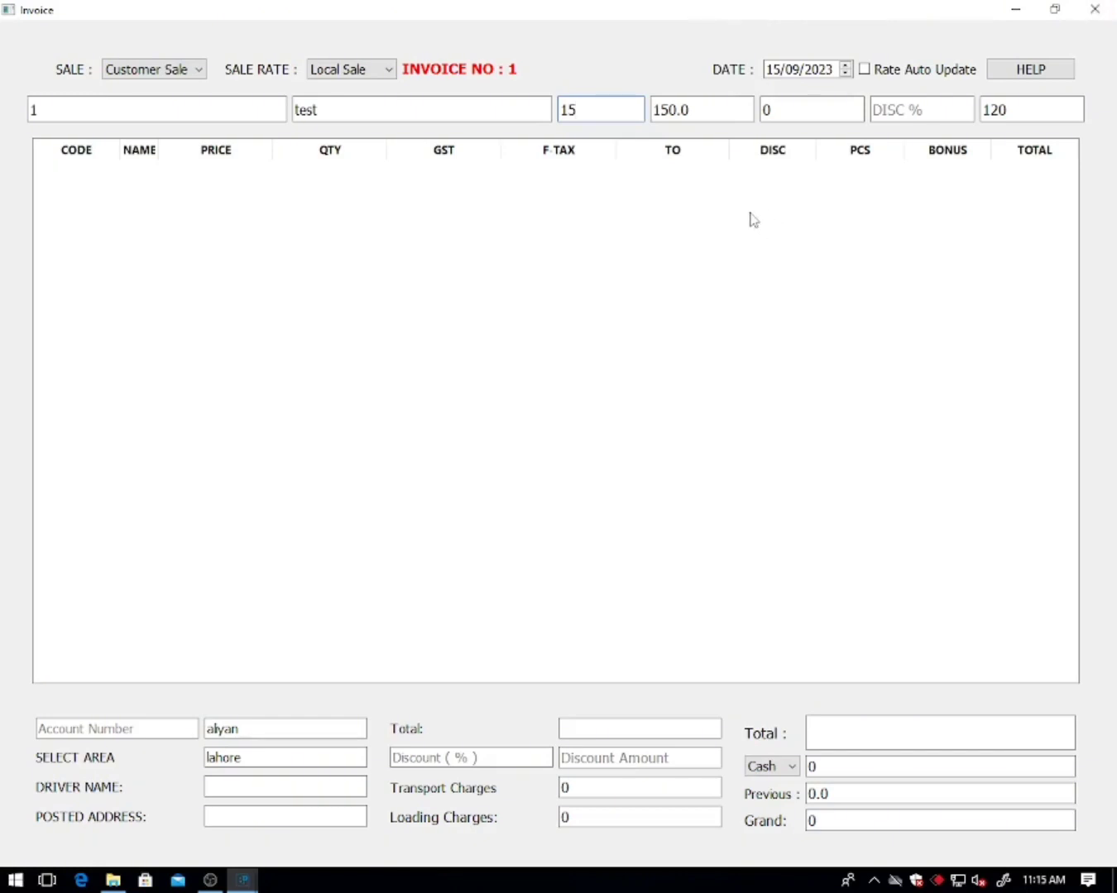
key(Return)
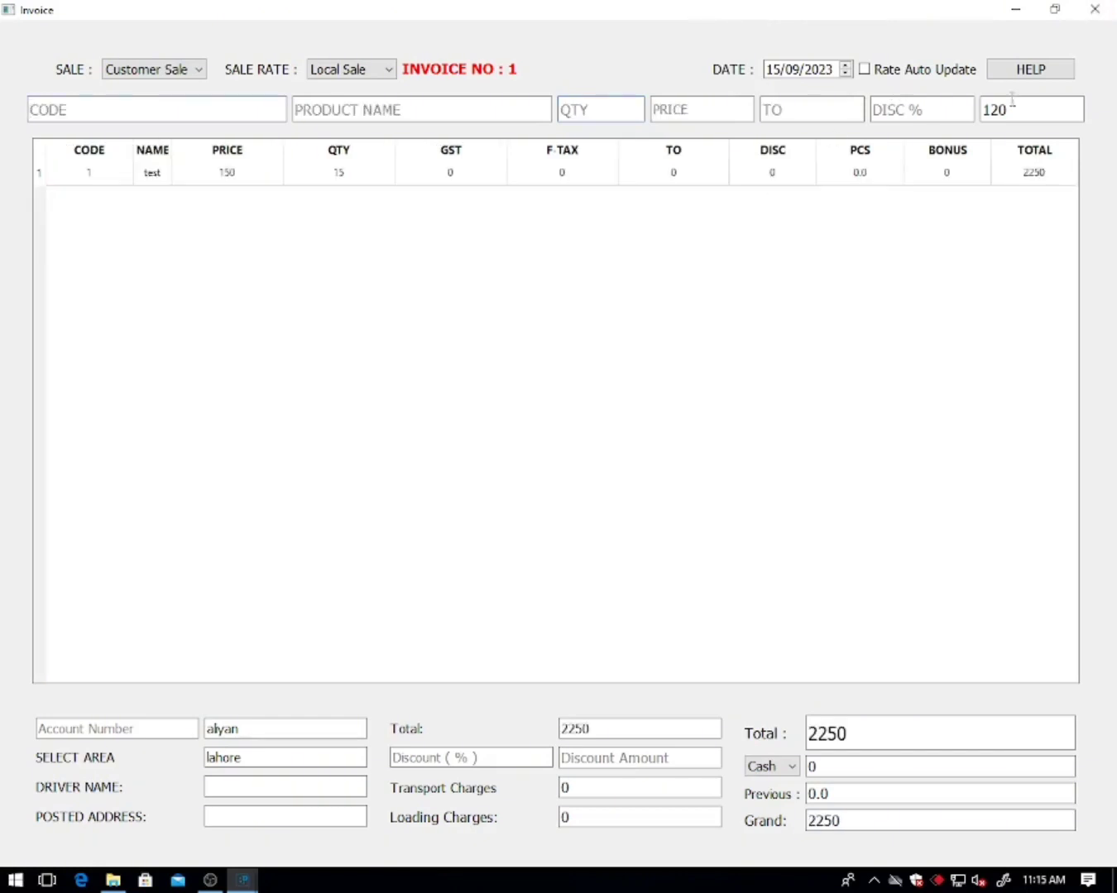
- Enter 750 as the cash received on the sale invoice and save the invoice
drag(1011, 116, 978, 130)
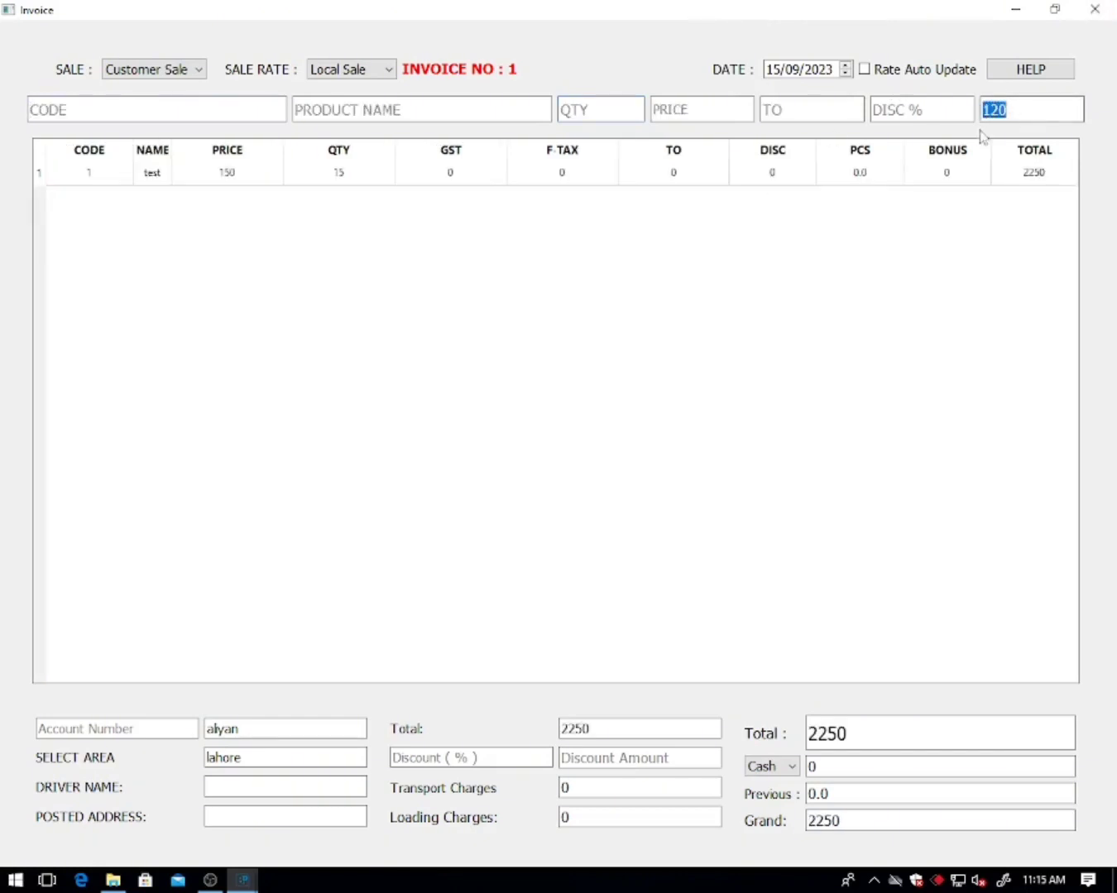
click(935, 351)
click(508, 760)
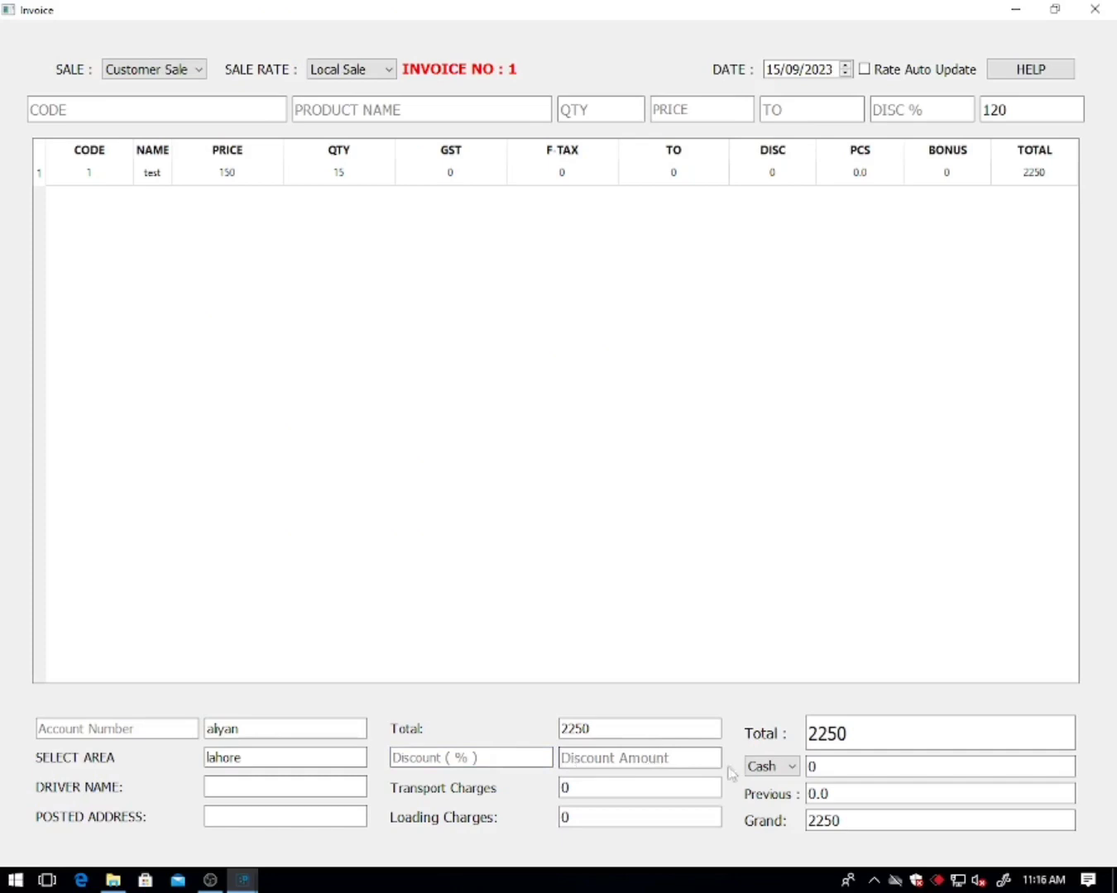
double_click(817, 774)
text(750)
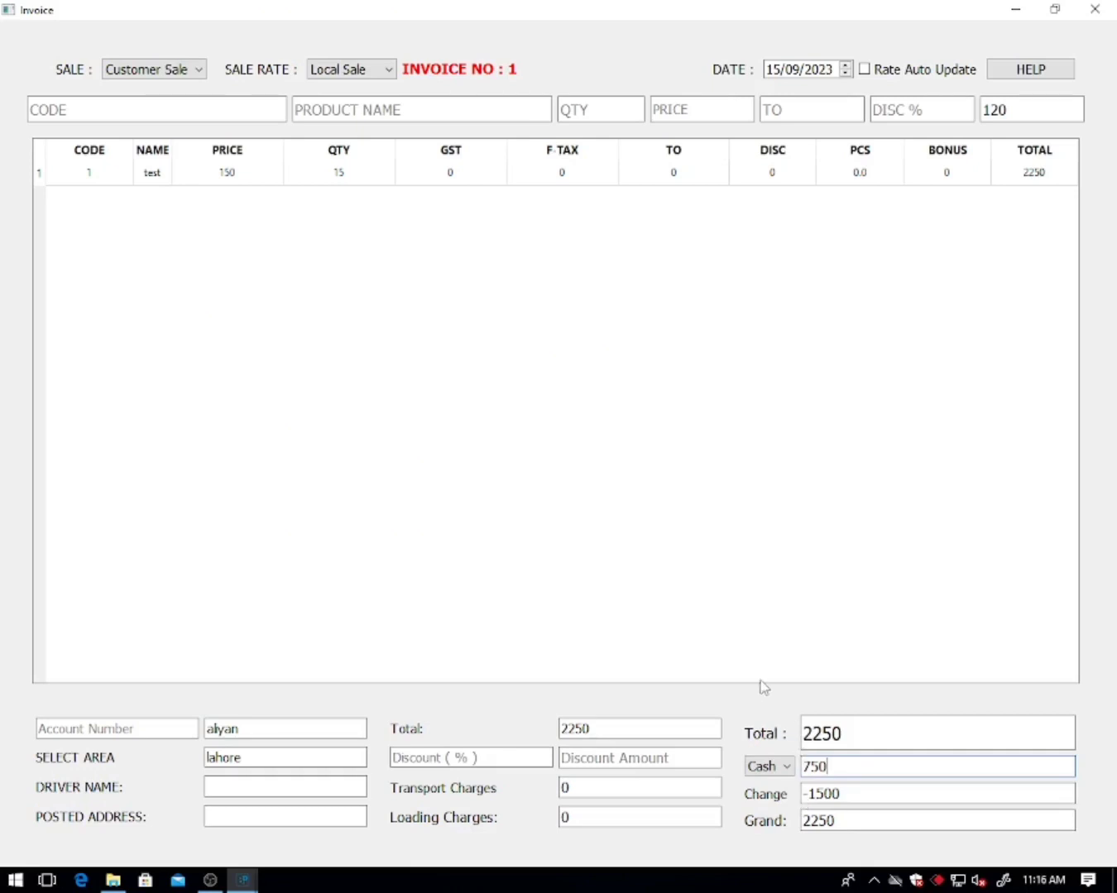
key(Return)
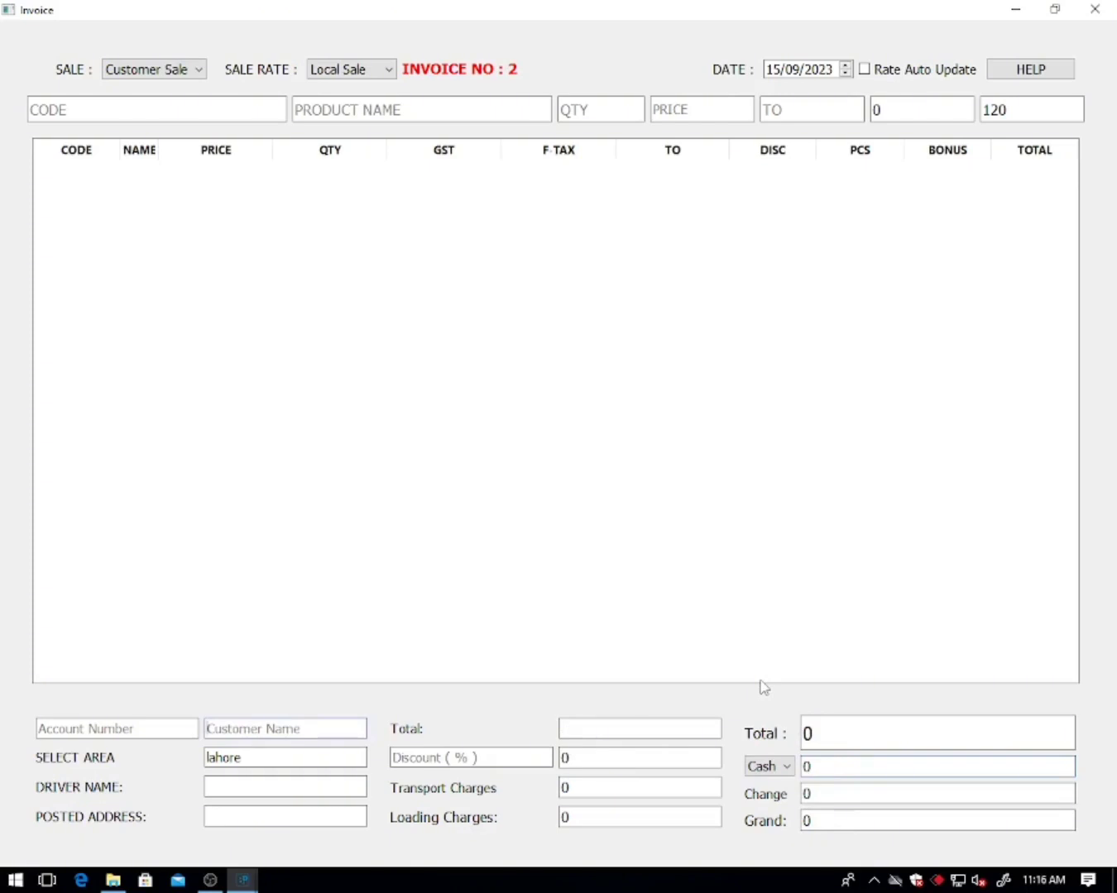
- Set the area of the second sale invoice to karachi and select the customer registered in that area
double_click(327, 767)
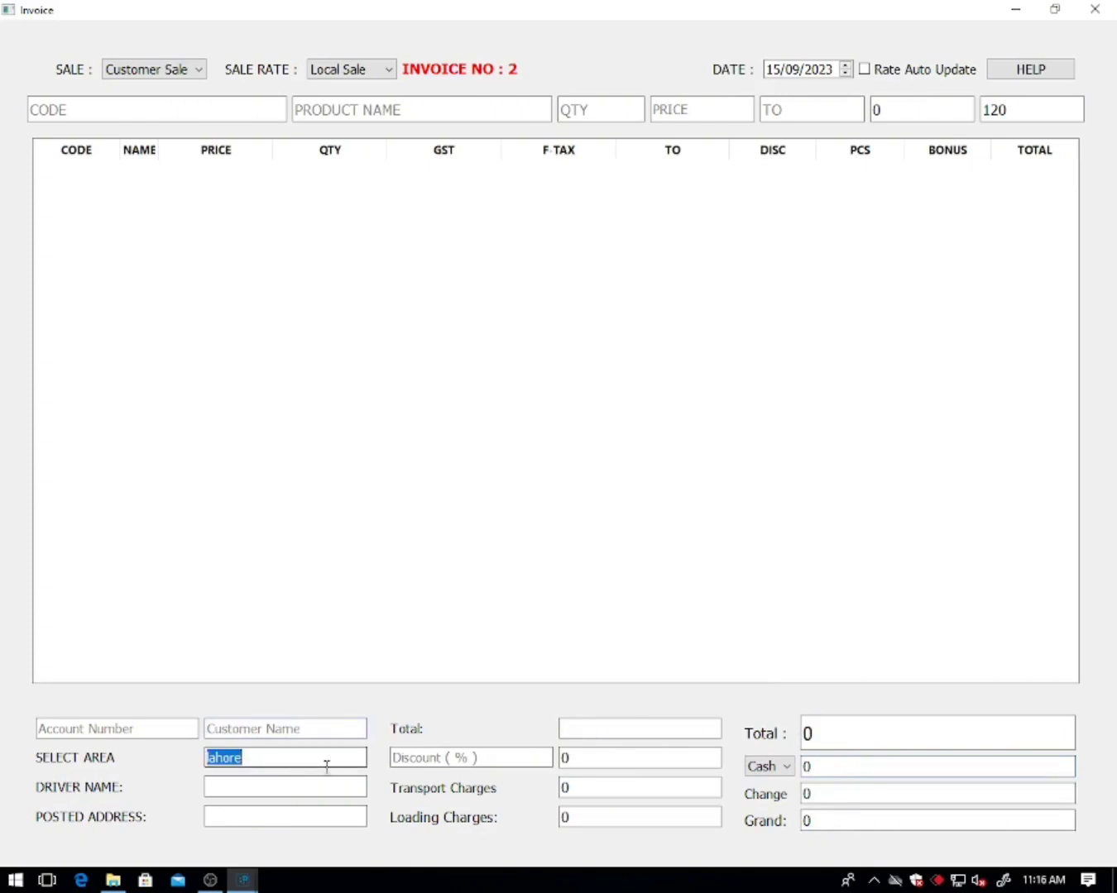
text(kara)
key(Down)
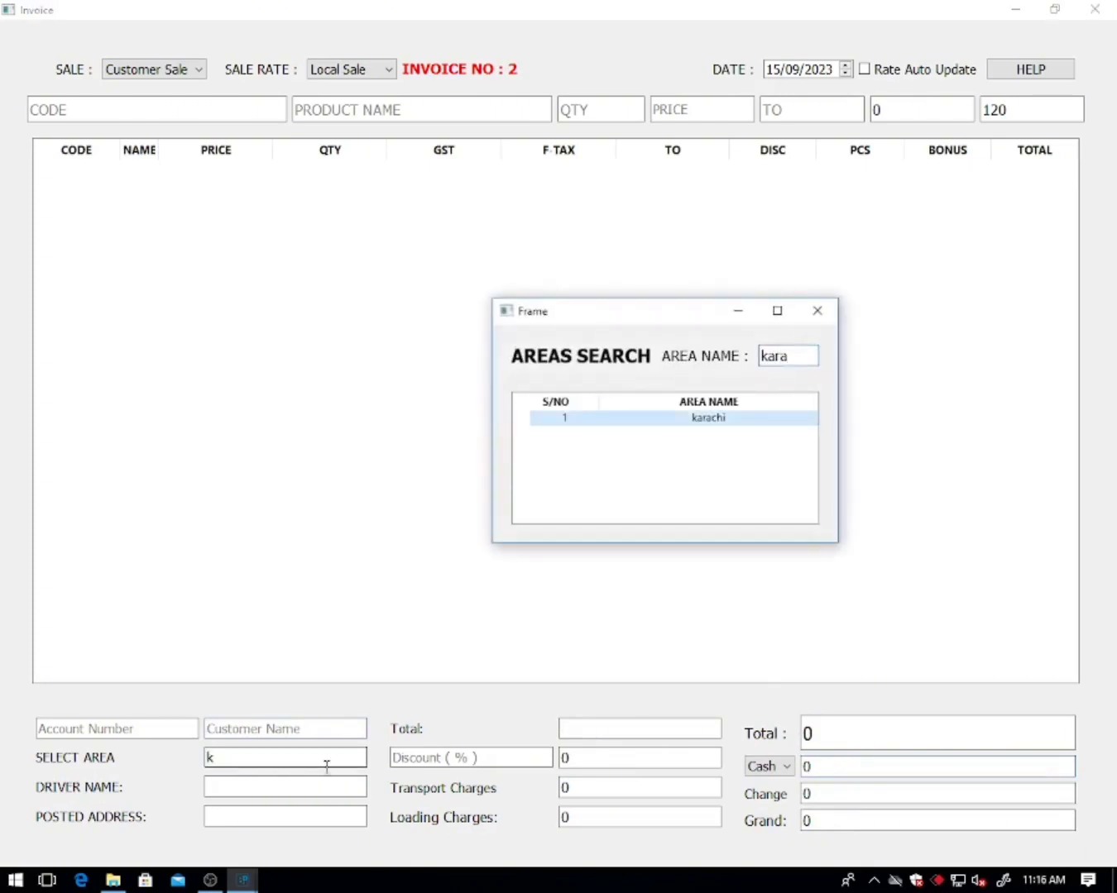
key(Return)
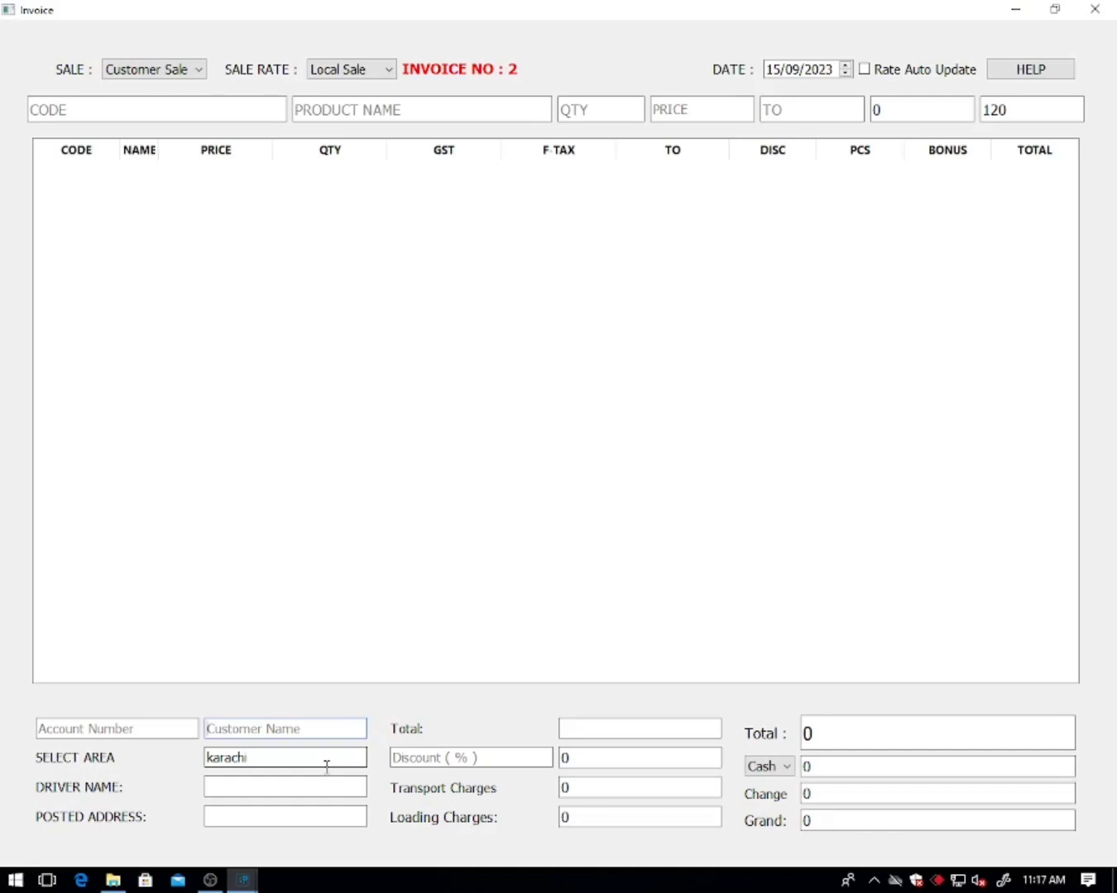
text(ali)
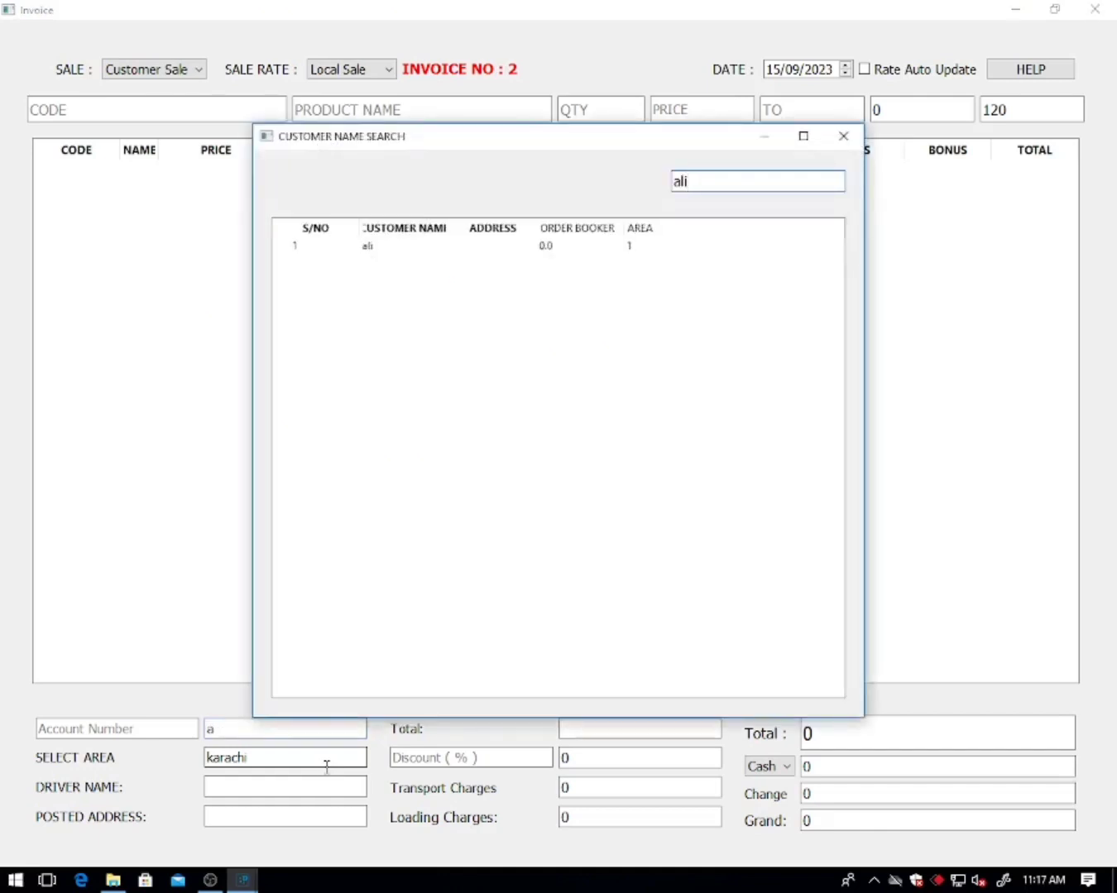
key(Down)
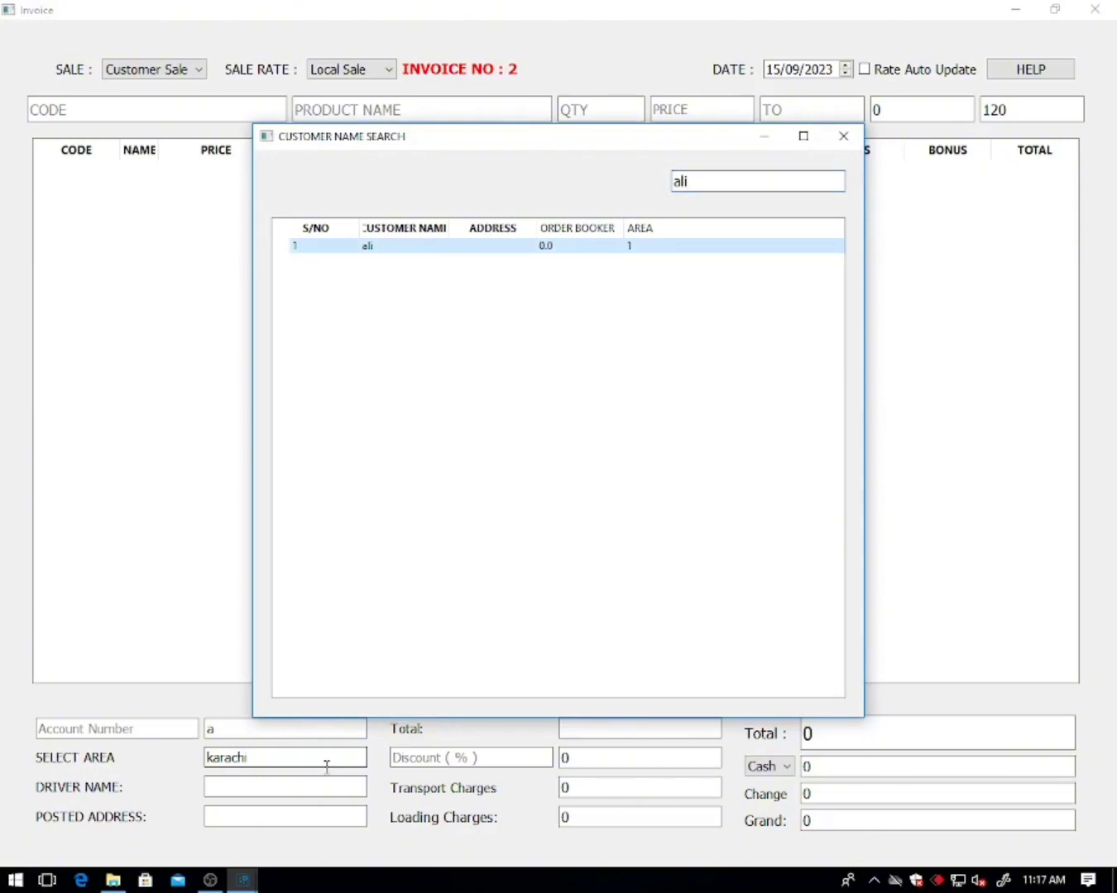
key(Return)
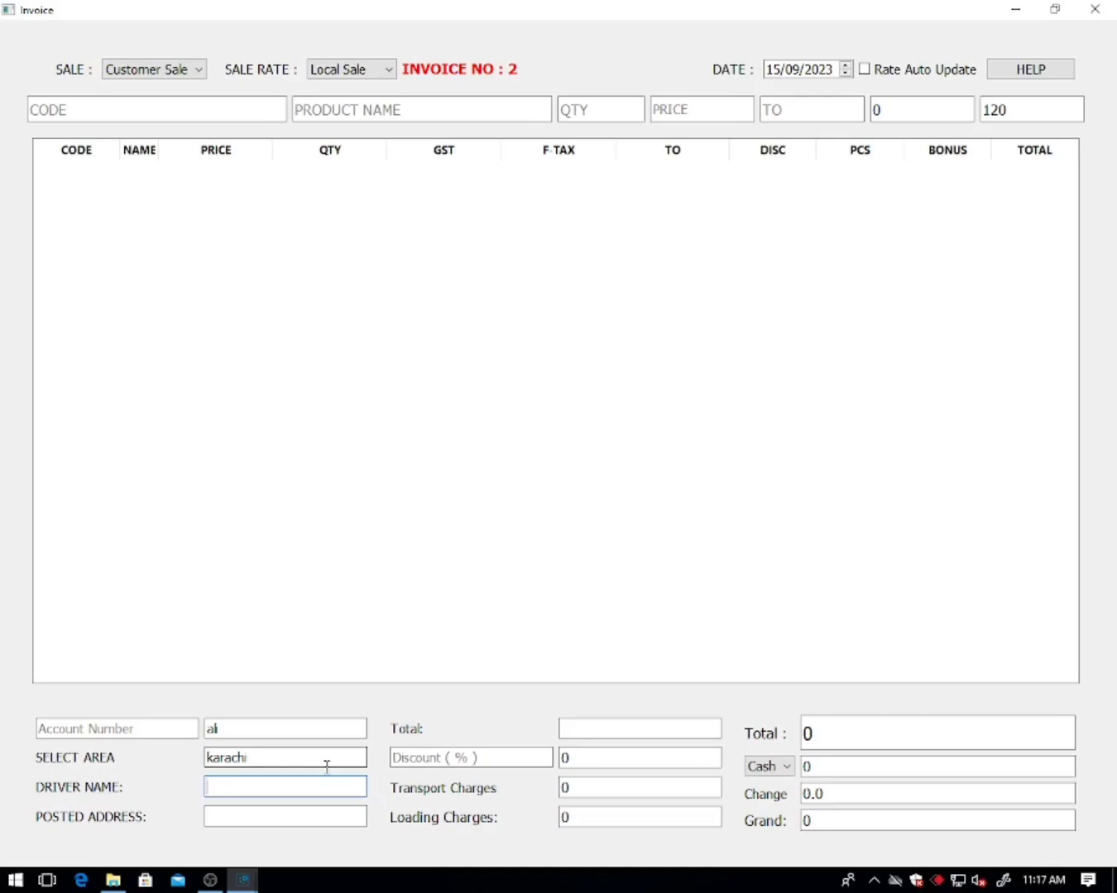
- Add product test 2 to the second sale invoice with quantity 10
text(ts)
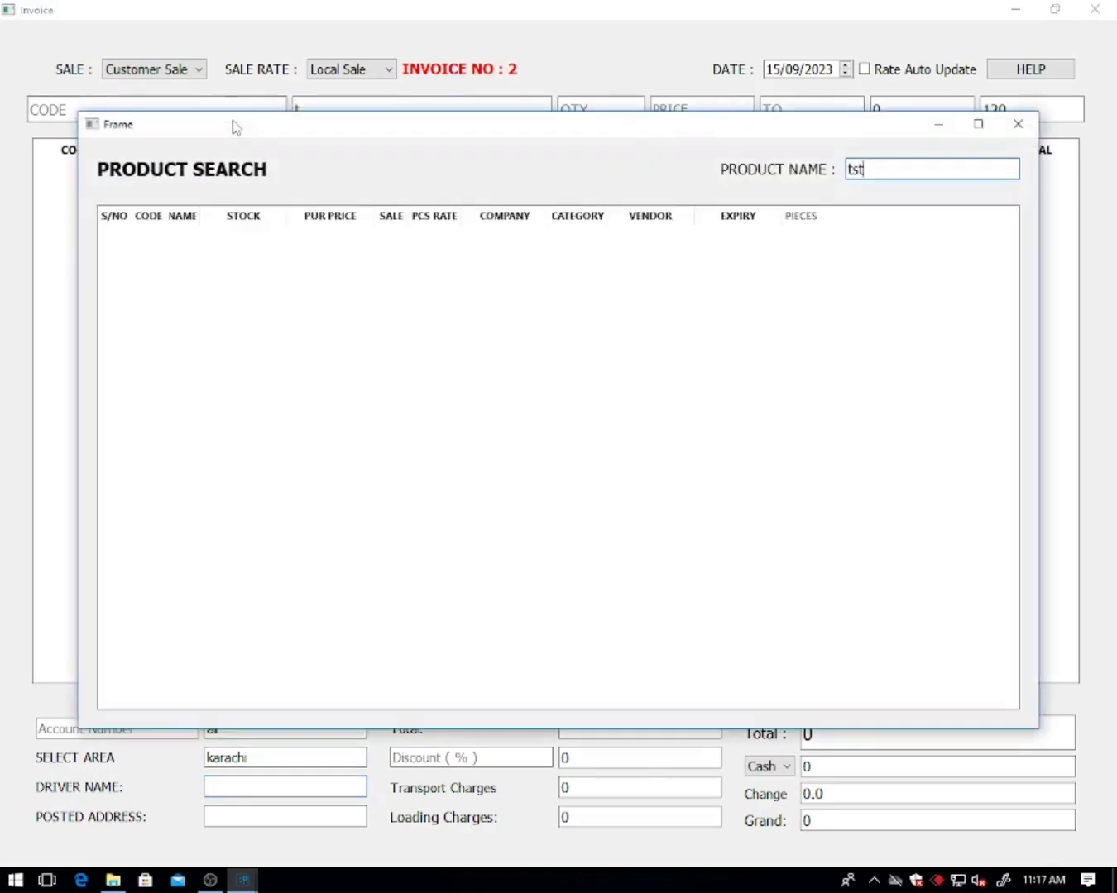
key(BackSpace)
text(e)
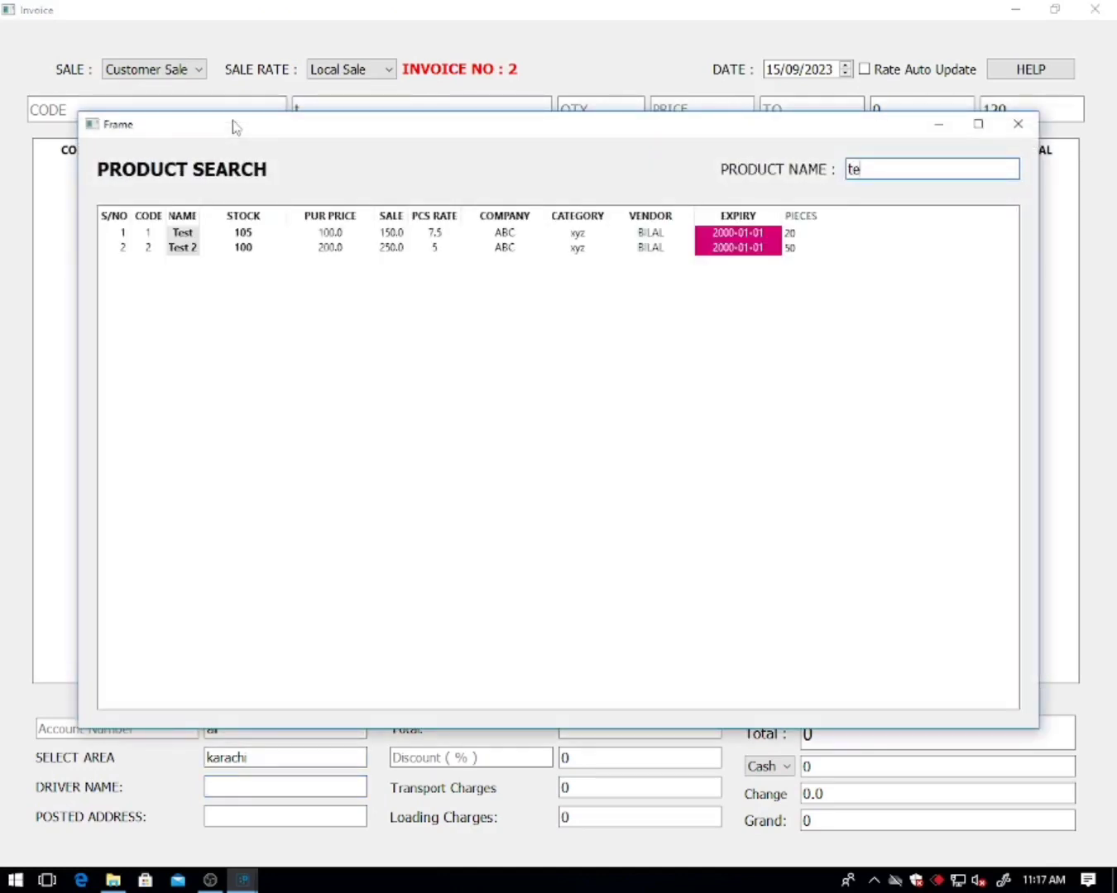
key(Down)
key(Down)
key(Return)
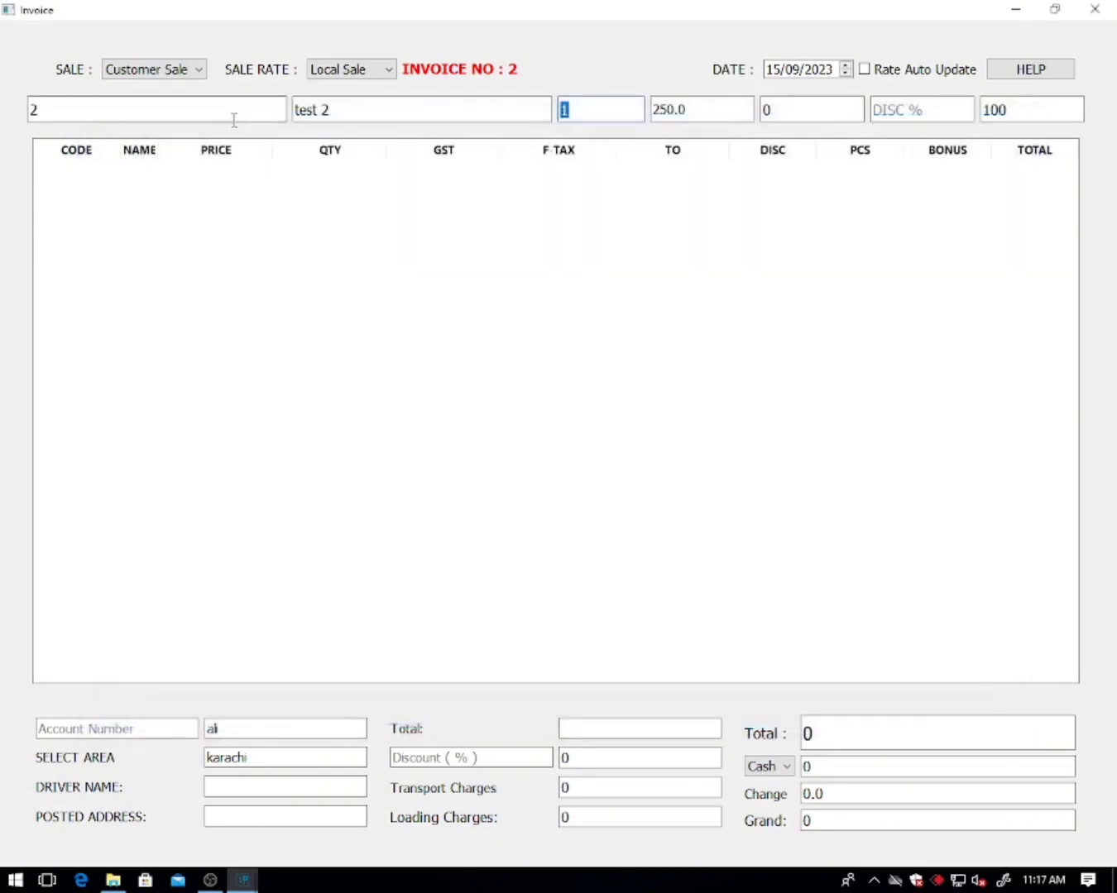
text(10)
key(Return)
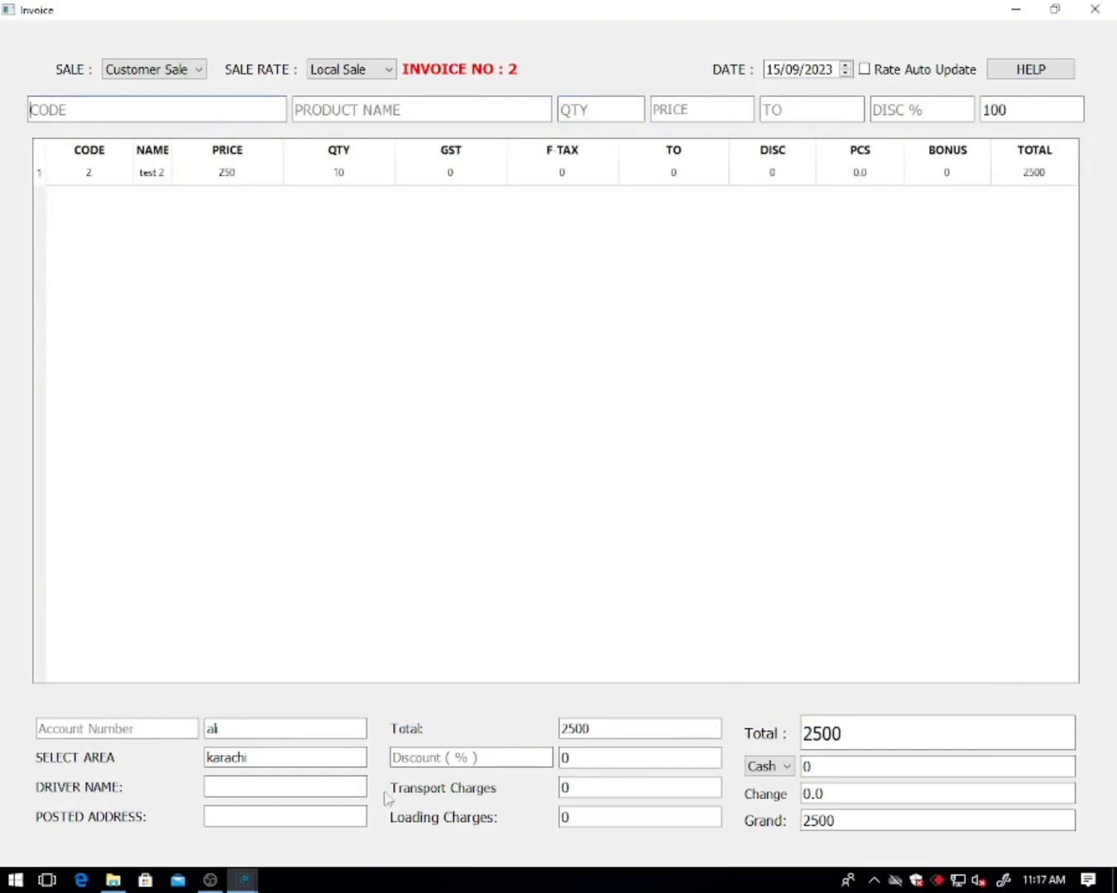
- Try transport charges of 500 on the second sale invoice and clear the amount again
click(491, 759)
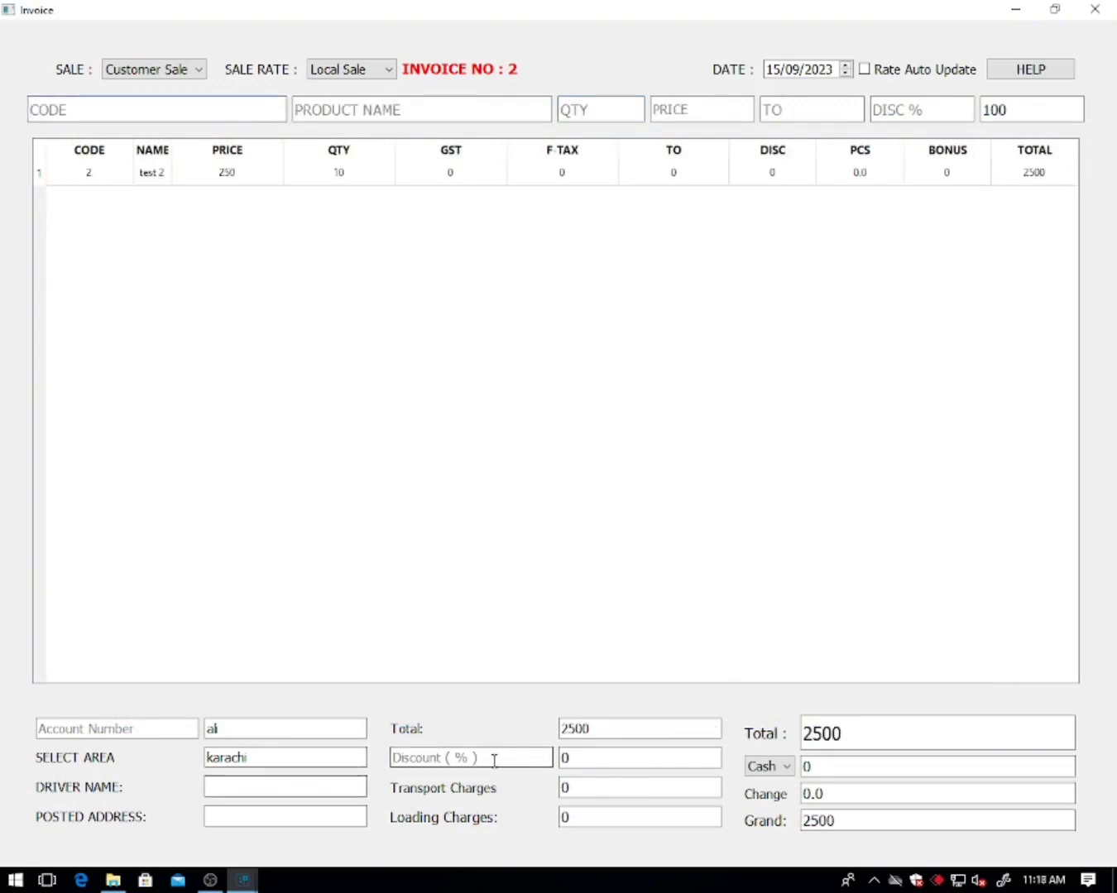
click(607, 760)
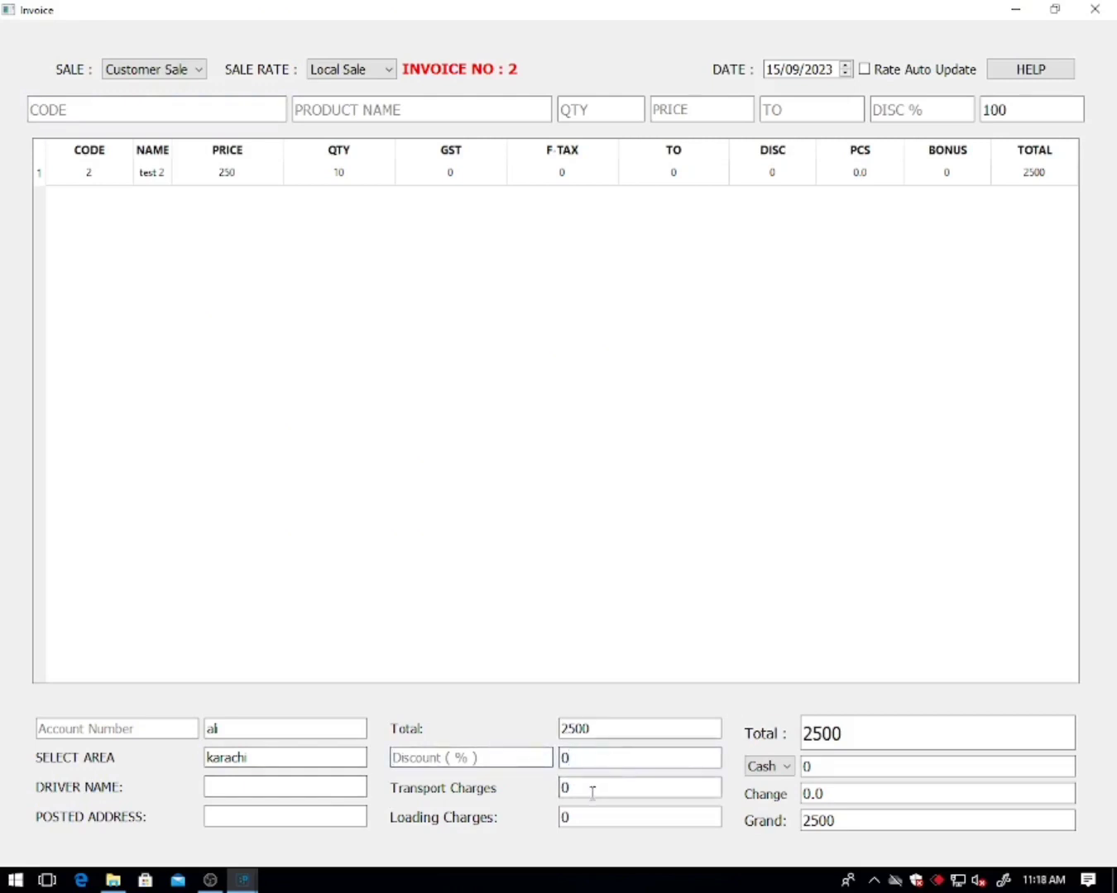
click(592, 790)
double_click(568, 789)
text(500)
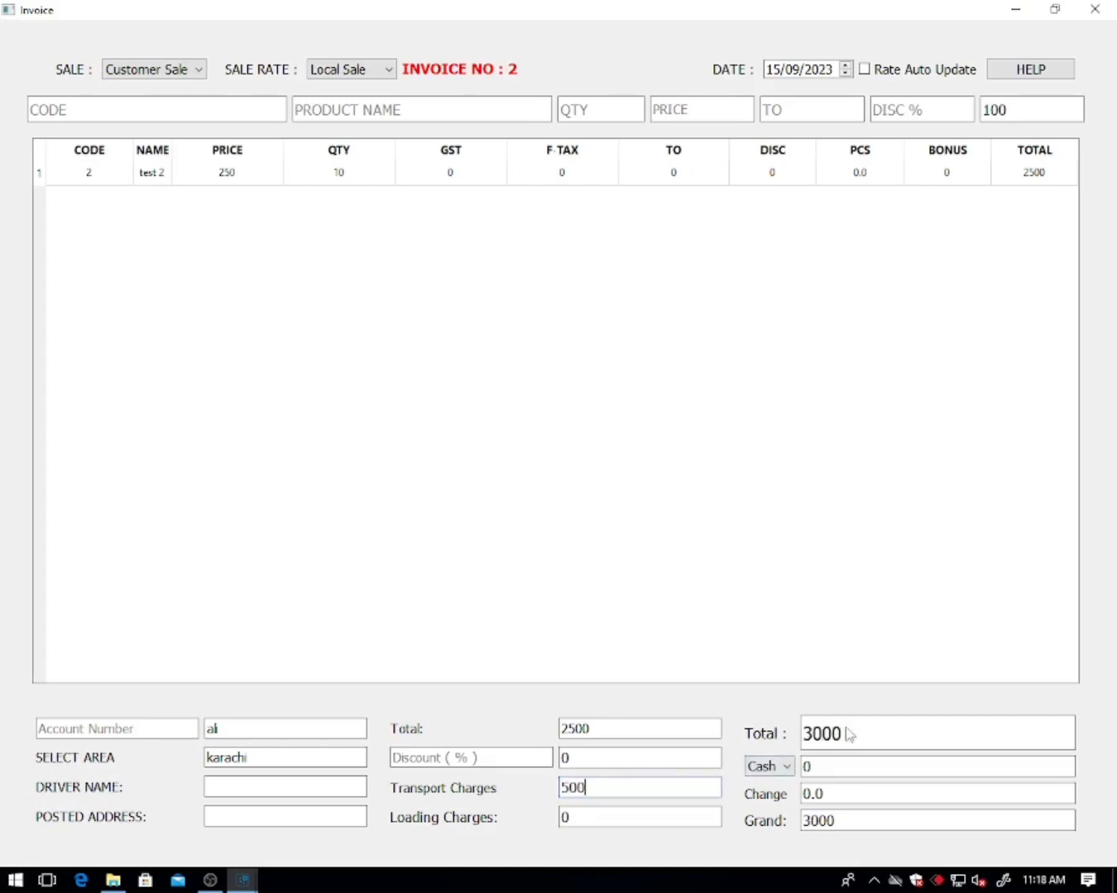
double_click(805, 735)
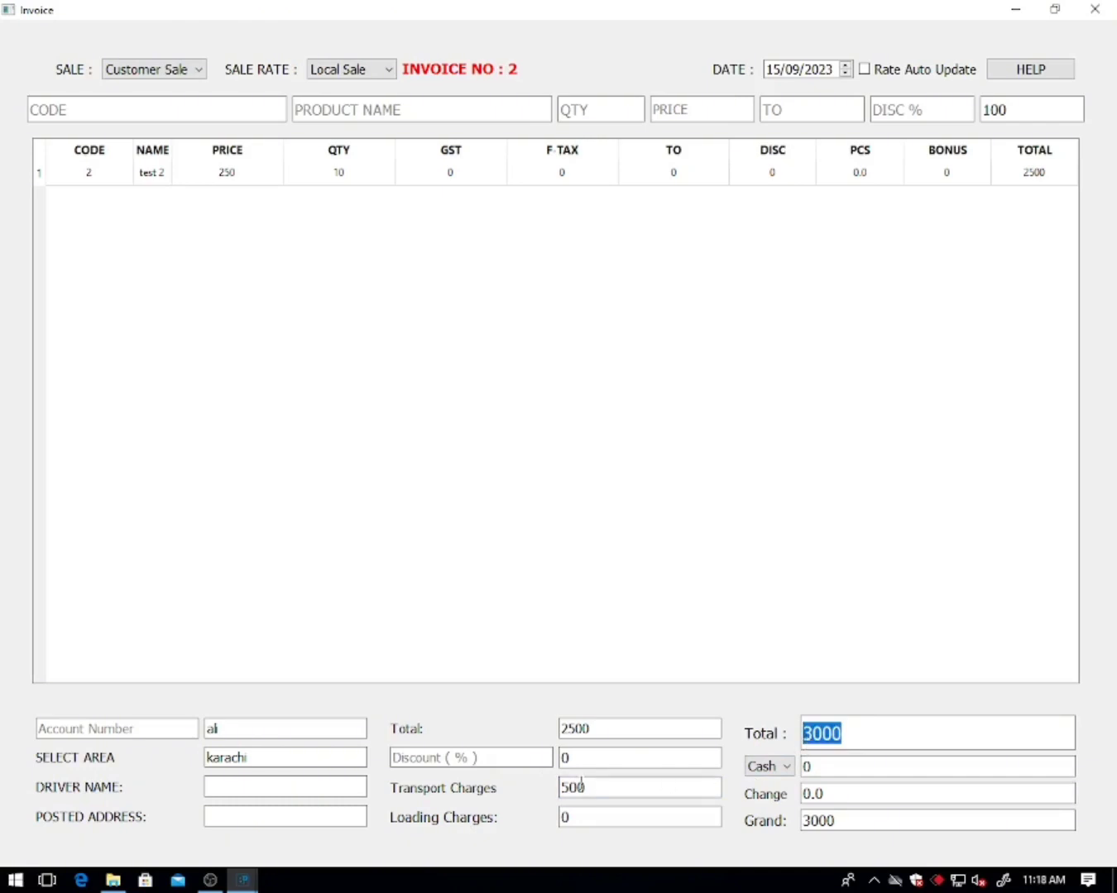
drag(589, 788, 549, 792)
key(BackSpace)
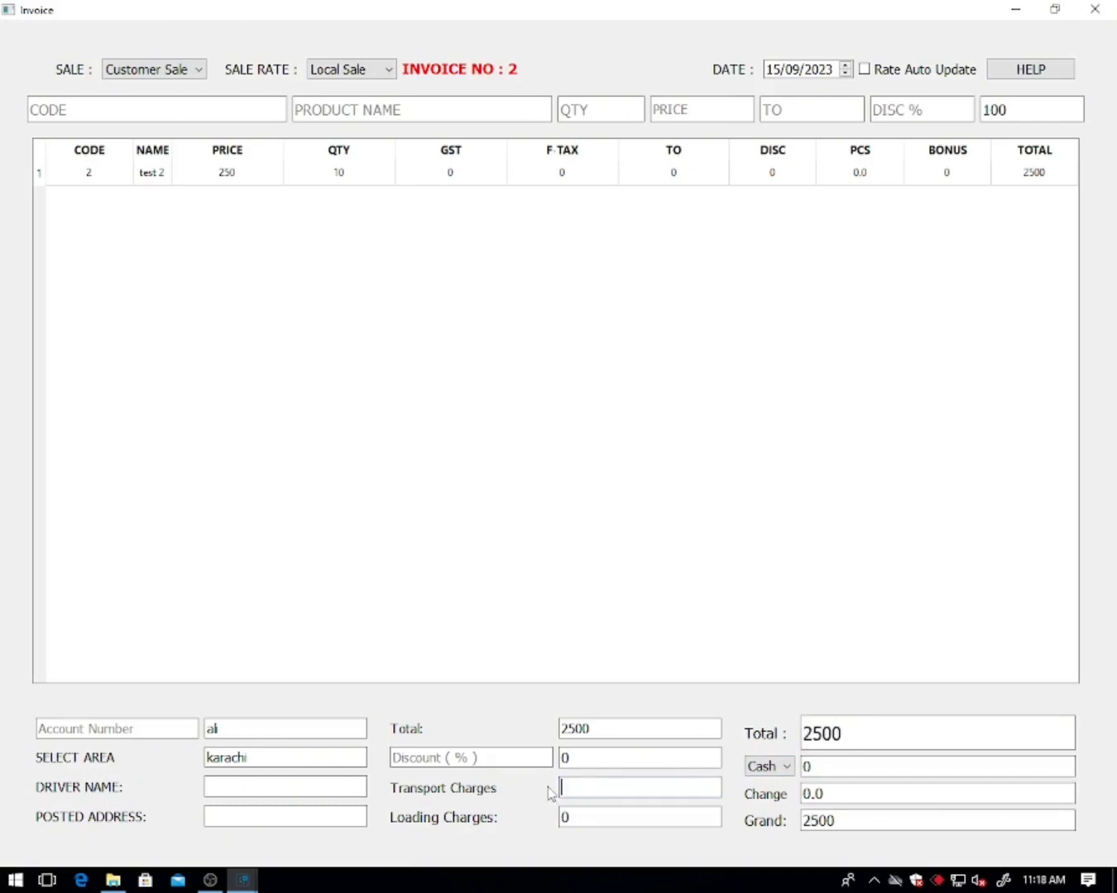
- Try loading charges of 200 on the second sale invoice and clear the amount again
click(621, 820)
text(200)
drag(868, 738, 812, 743)
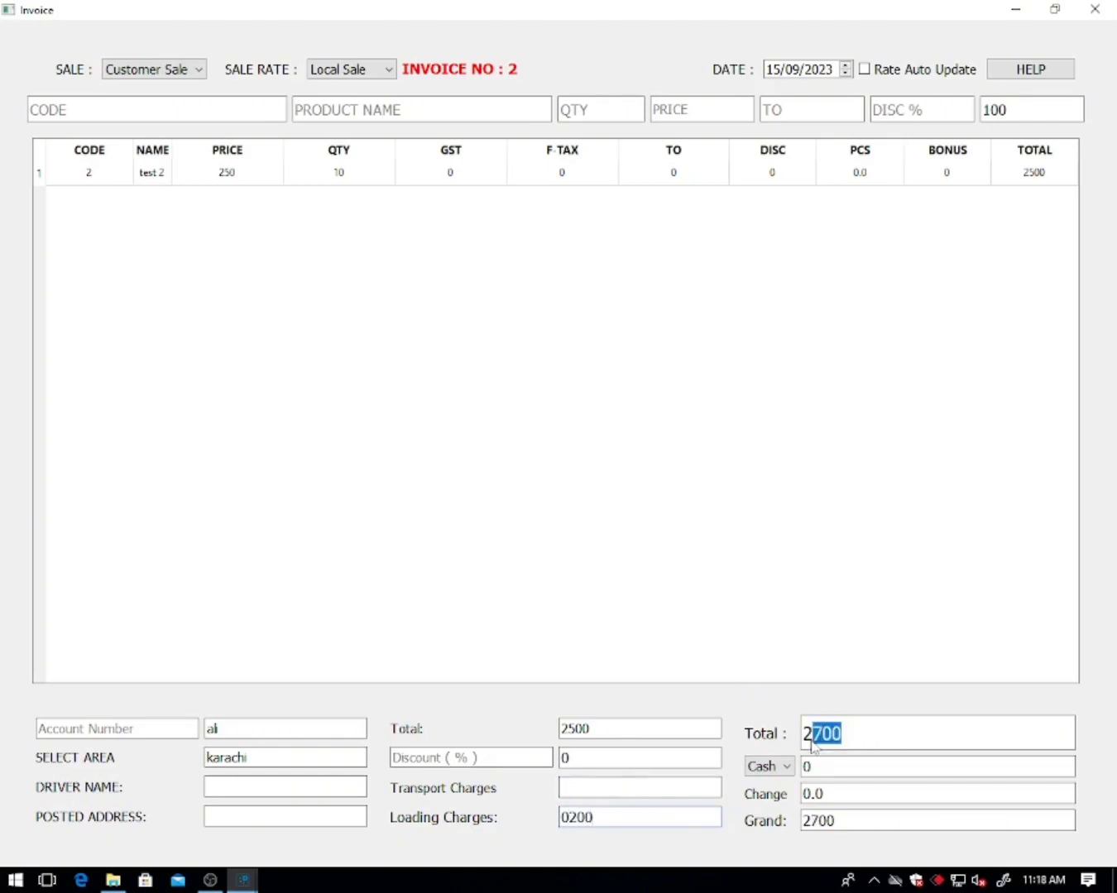
drag(611, 819, 556, 817)
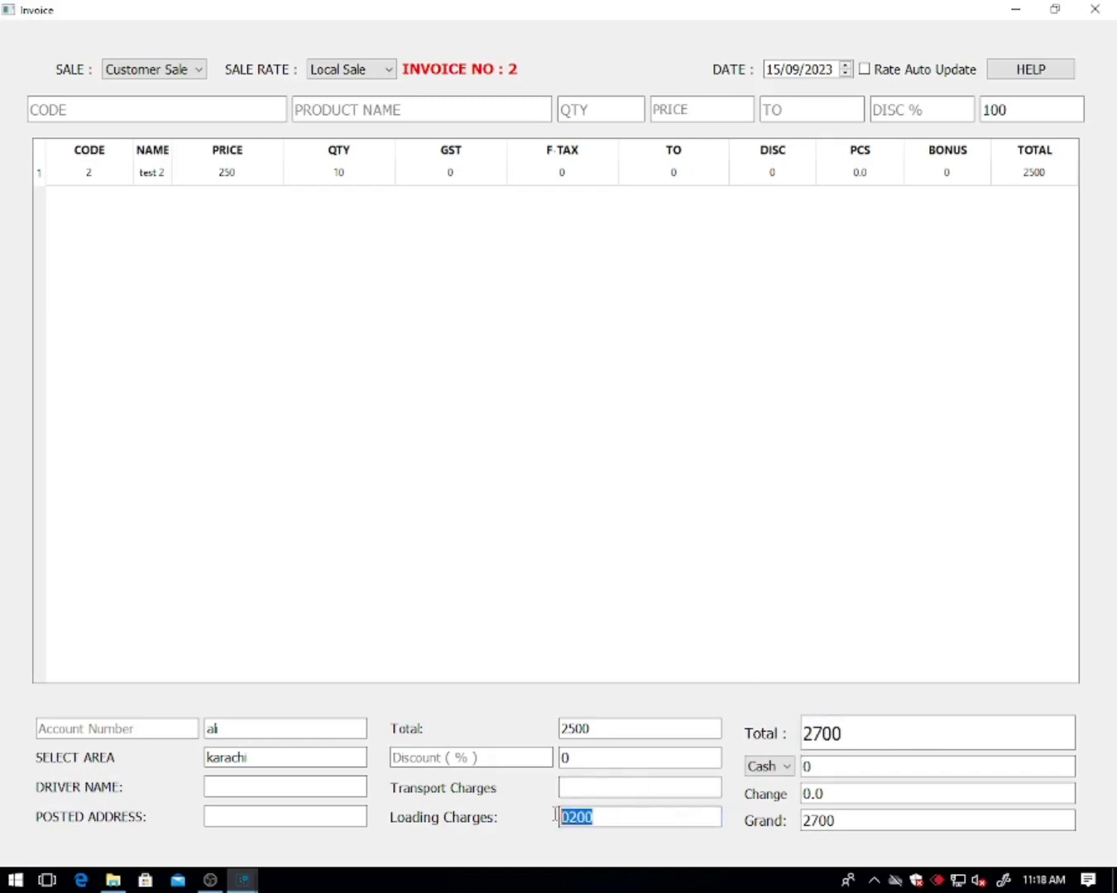
key(BackSpace)
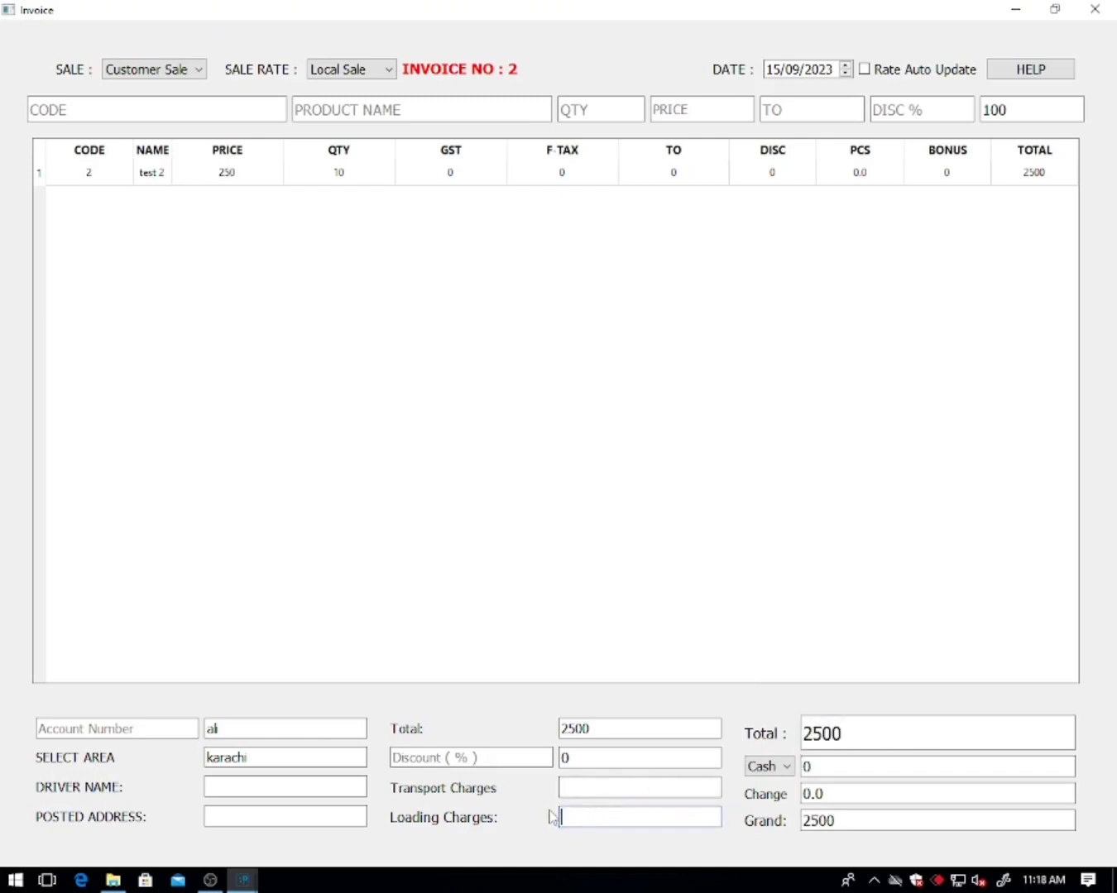
- Enter 500 as the cash received on the second sale invoice, save it and close the invoice window
click(831, 764)
key(BackSpace)
text(500)
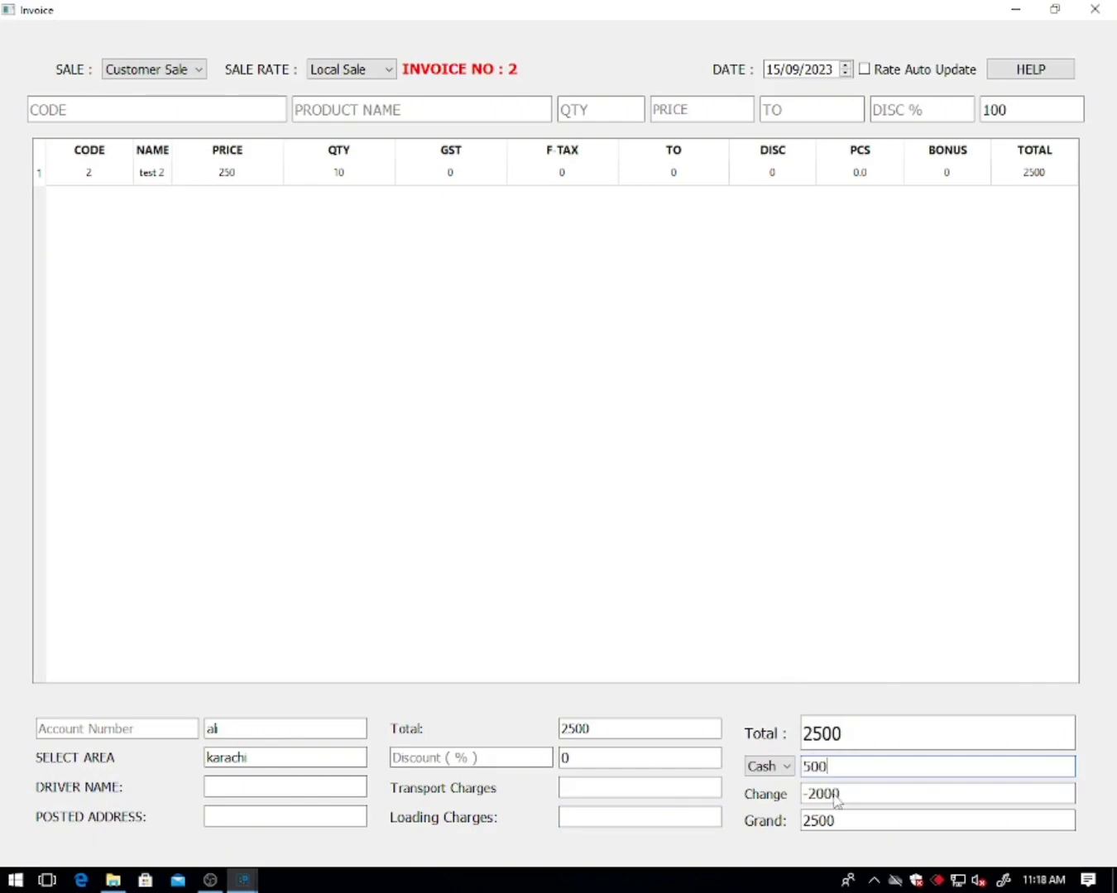
key(Return)
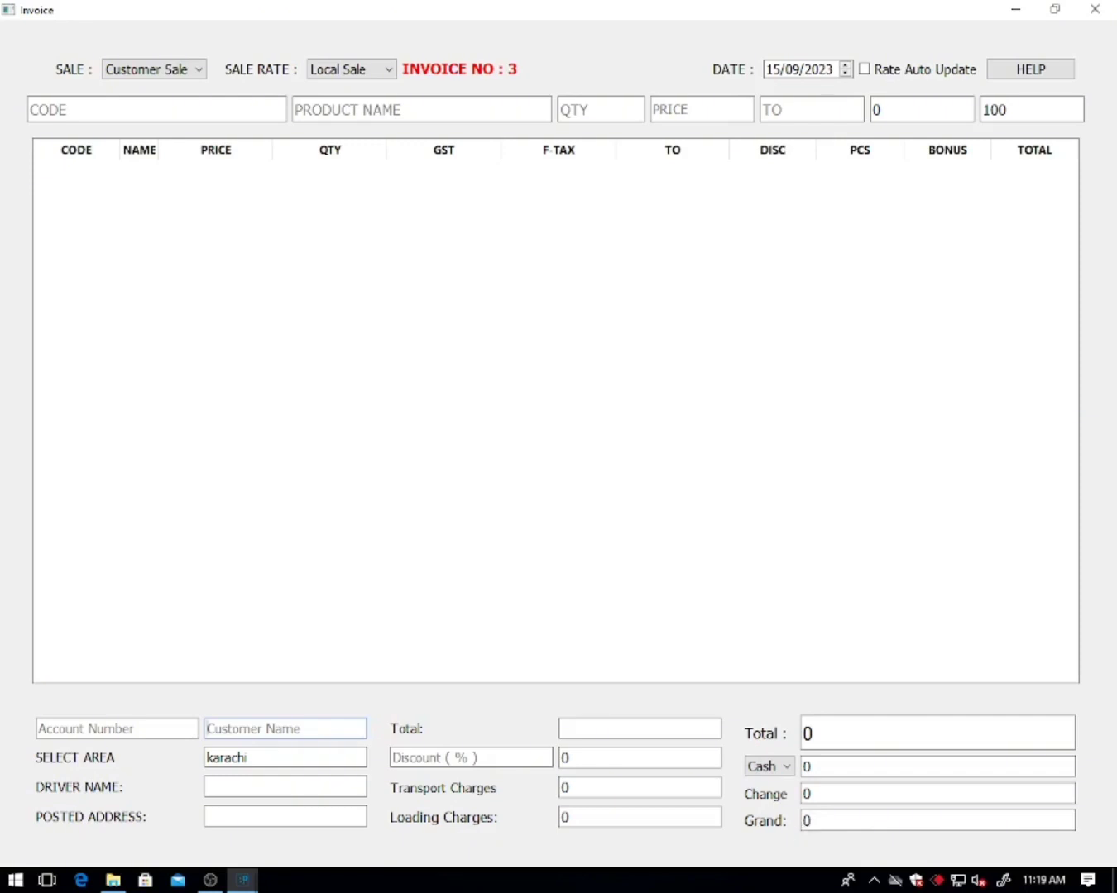
click(1109, 8)
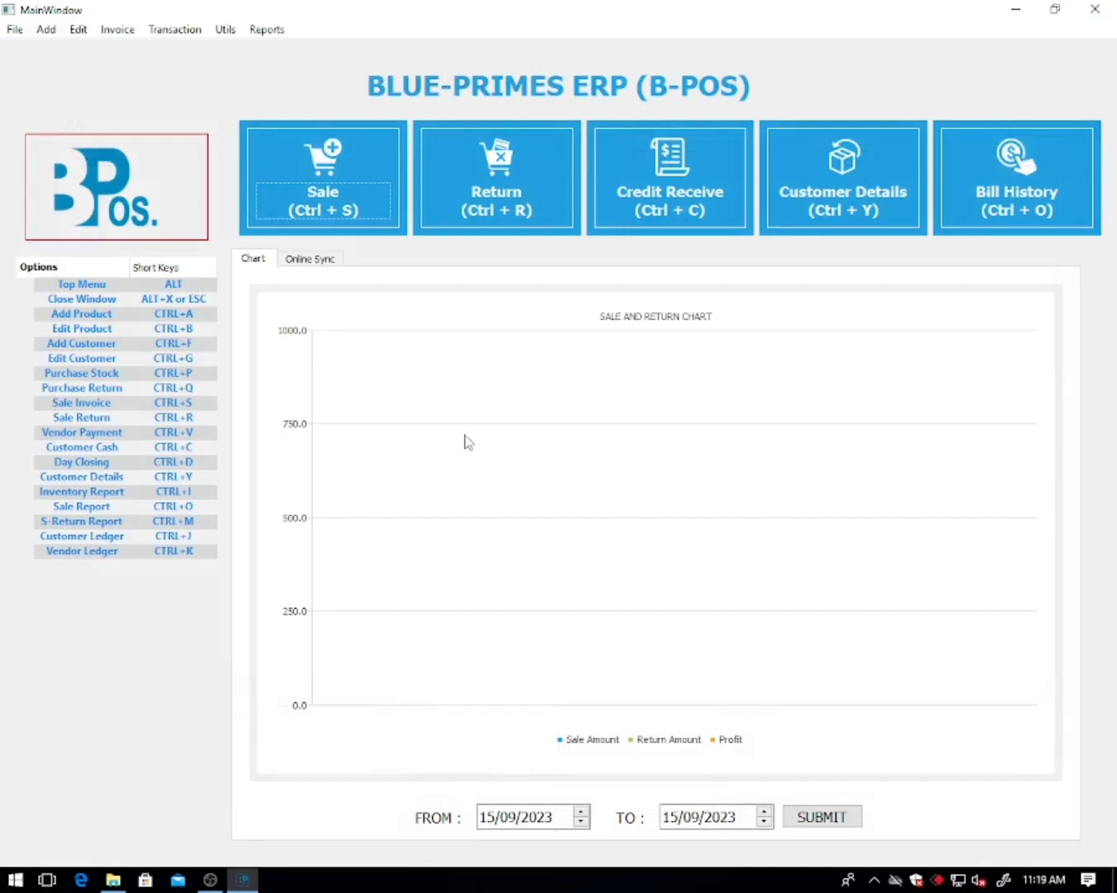
- Open the sale report from the bill history and show the details of bill 2
click(1008, 210)
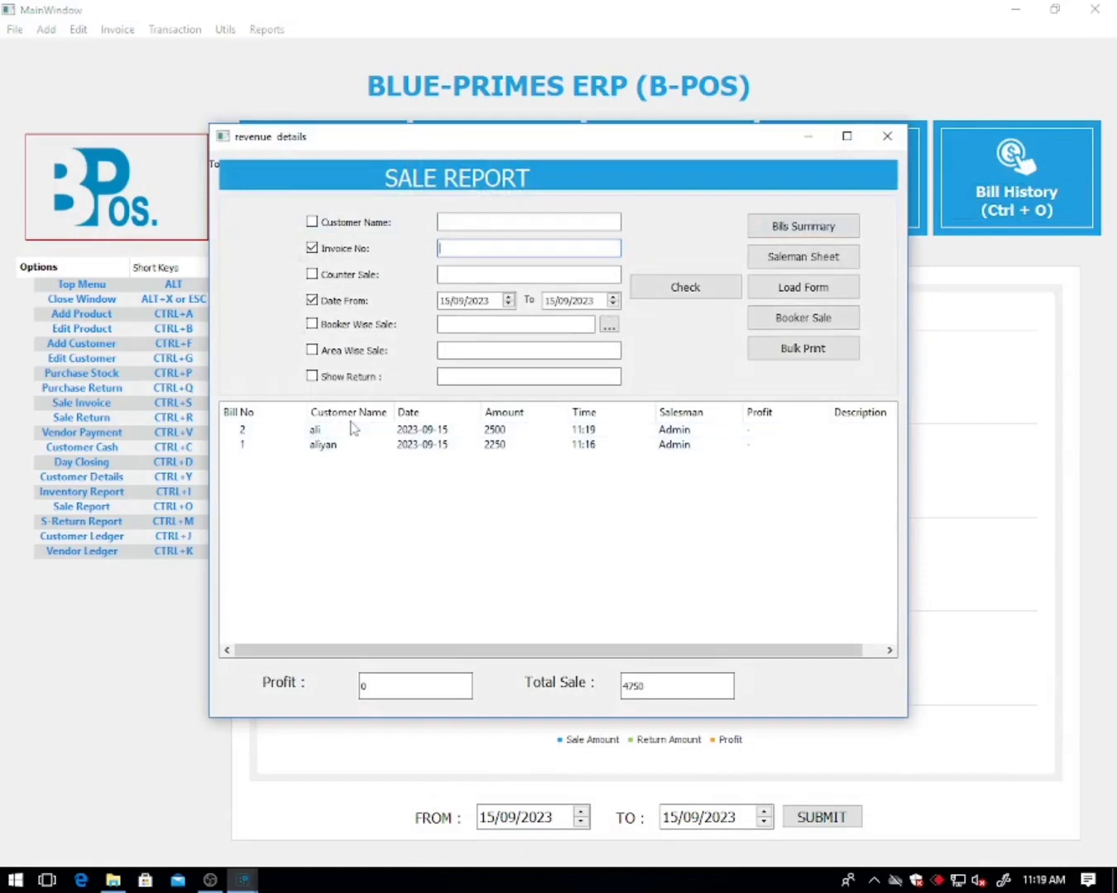
click(318, 438)
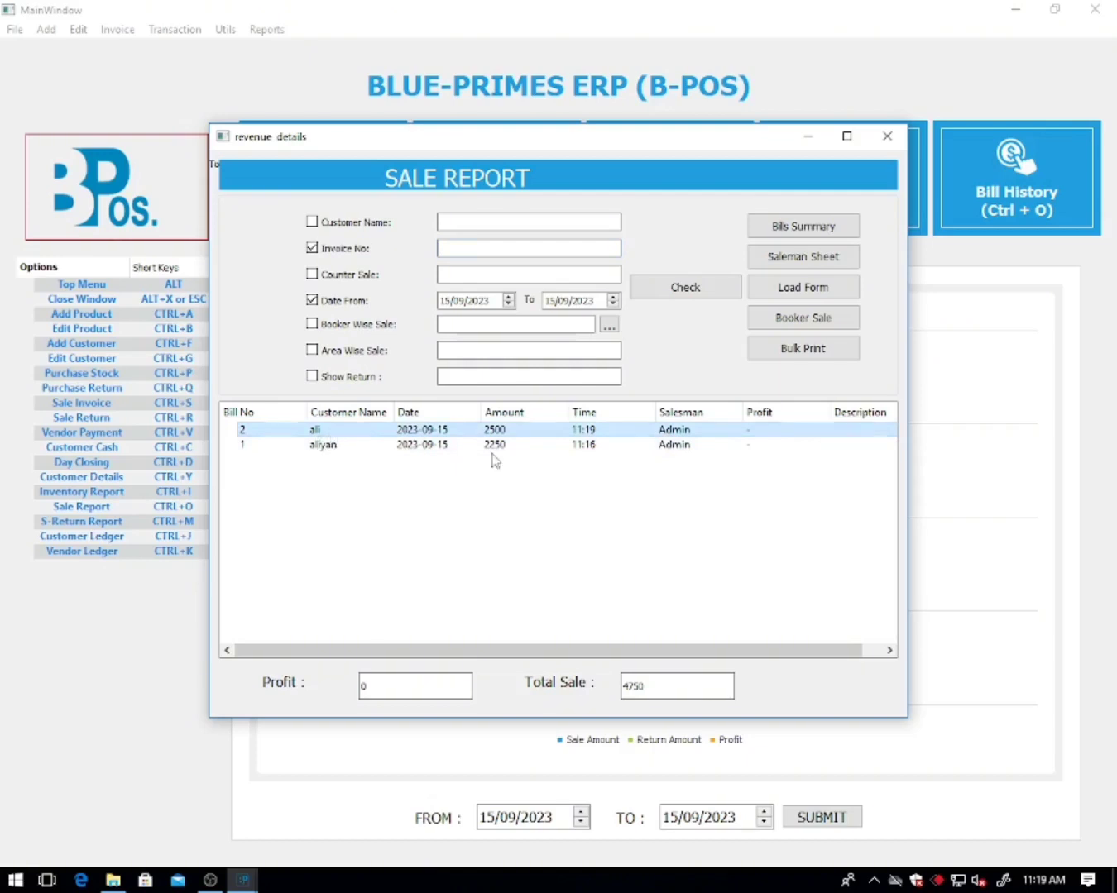
click(354, 450)
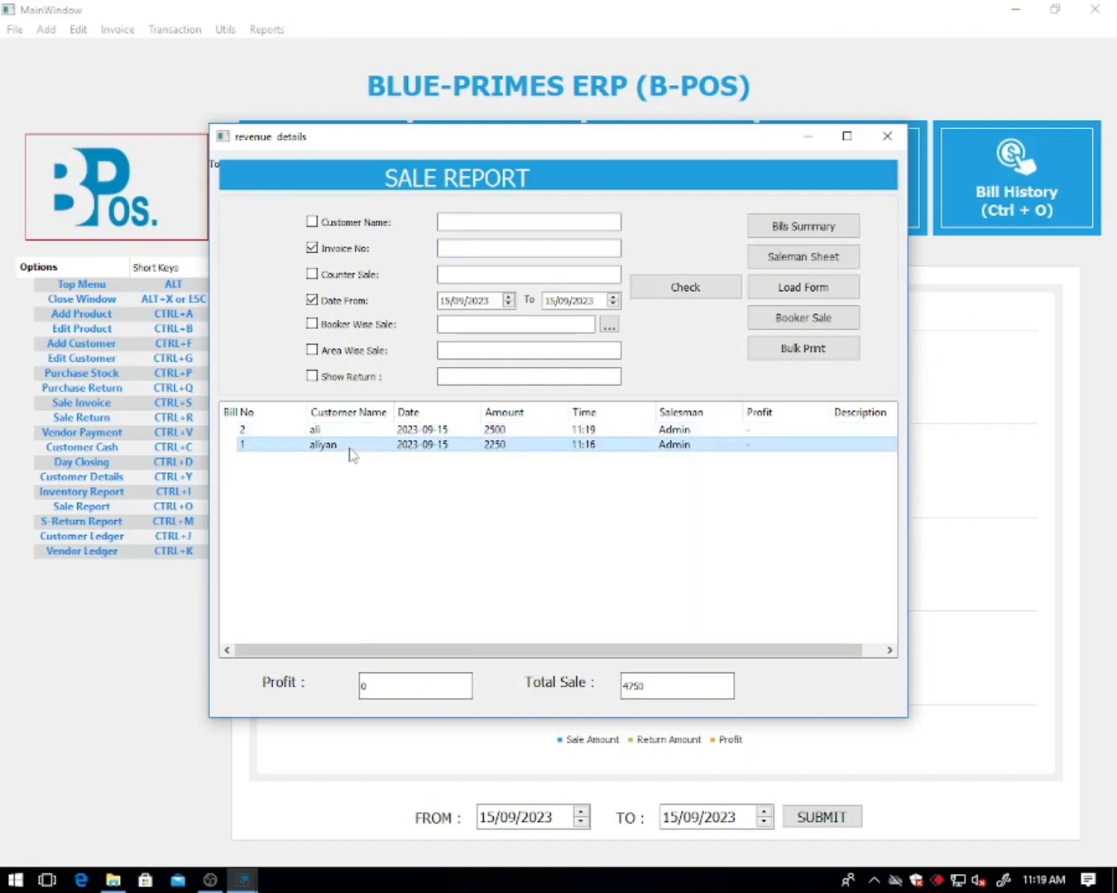
double_click(343, 432)
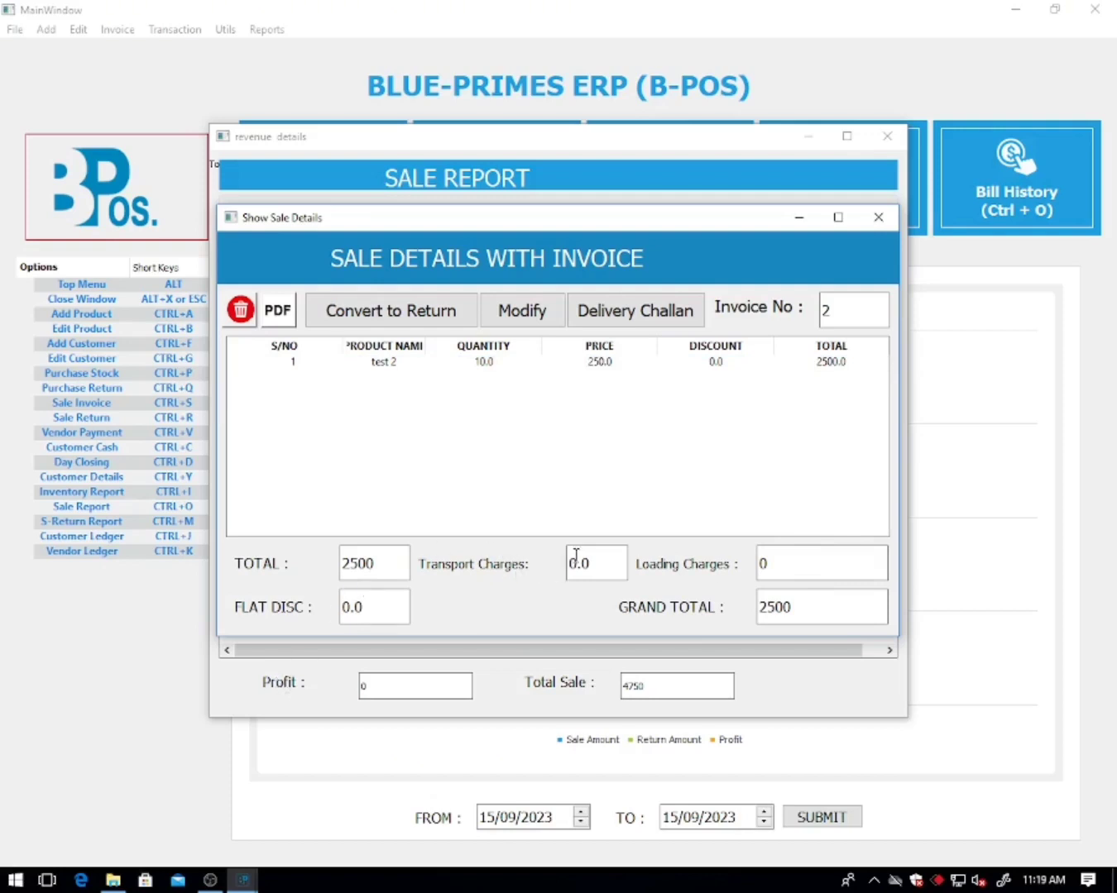
- Review the transport charges, loading charges and flat discount of invoice 2 and close its sale details
drag(612, 564, 563, 563)
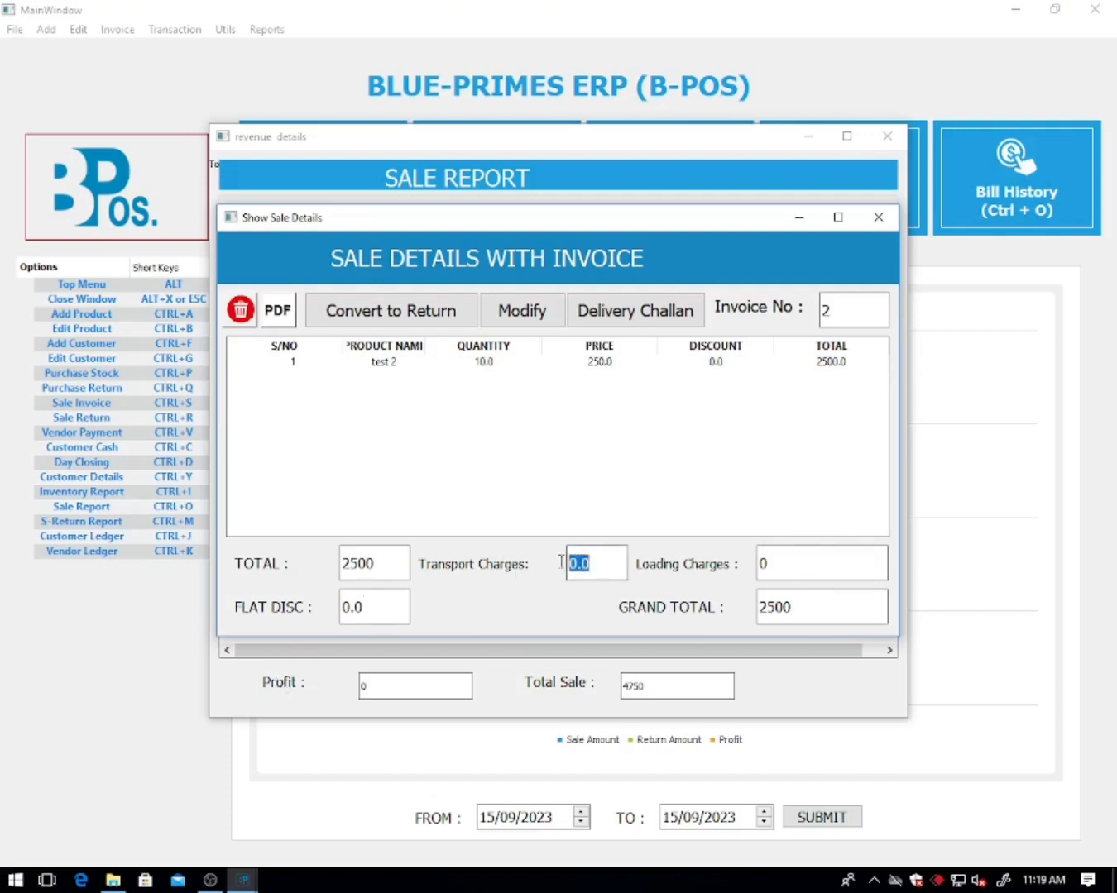
click(770, 563)
click(377, 609)
drag(331, 623, 336, 610)
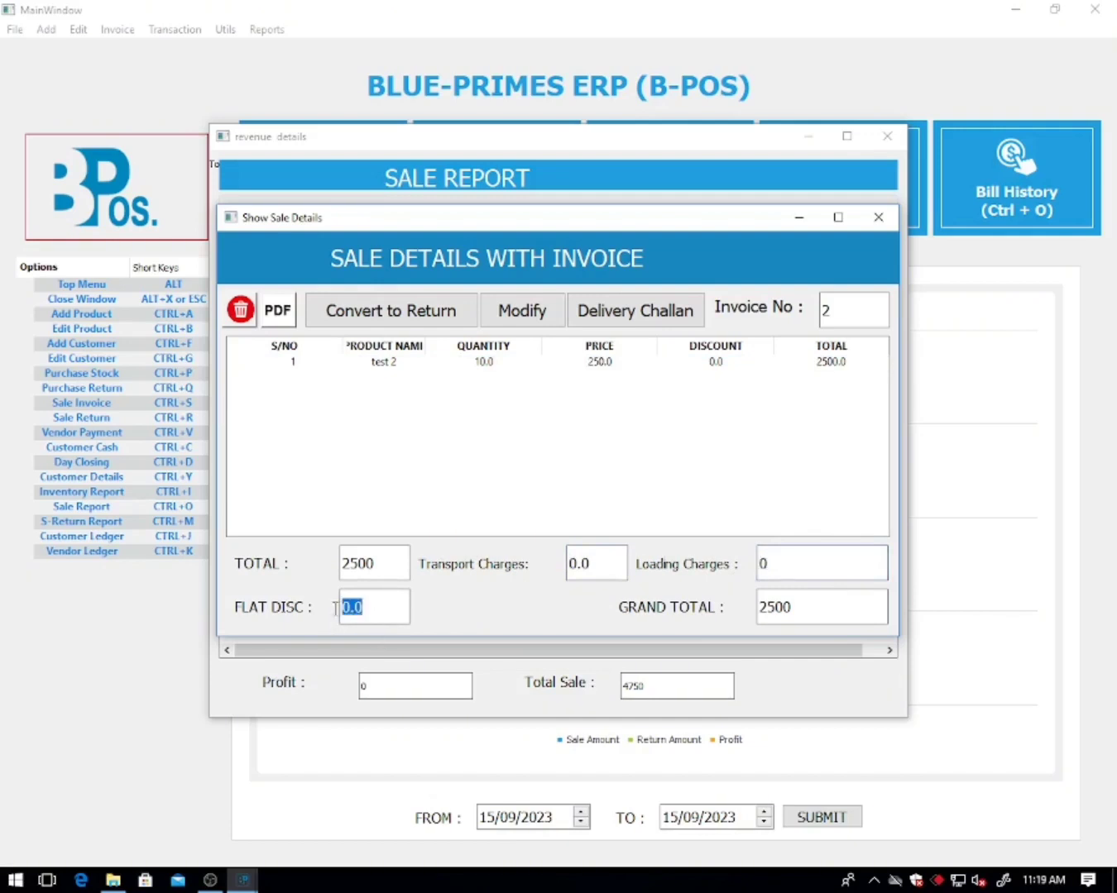
click(448, 509)
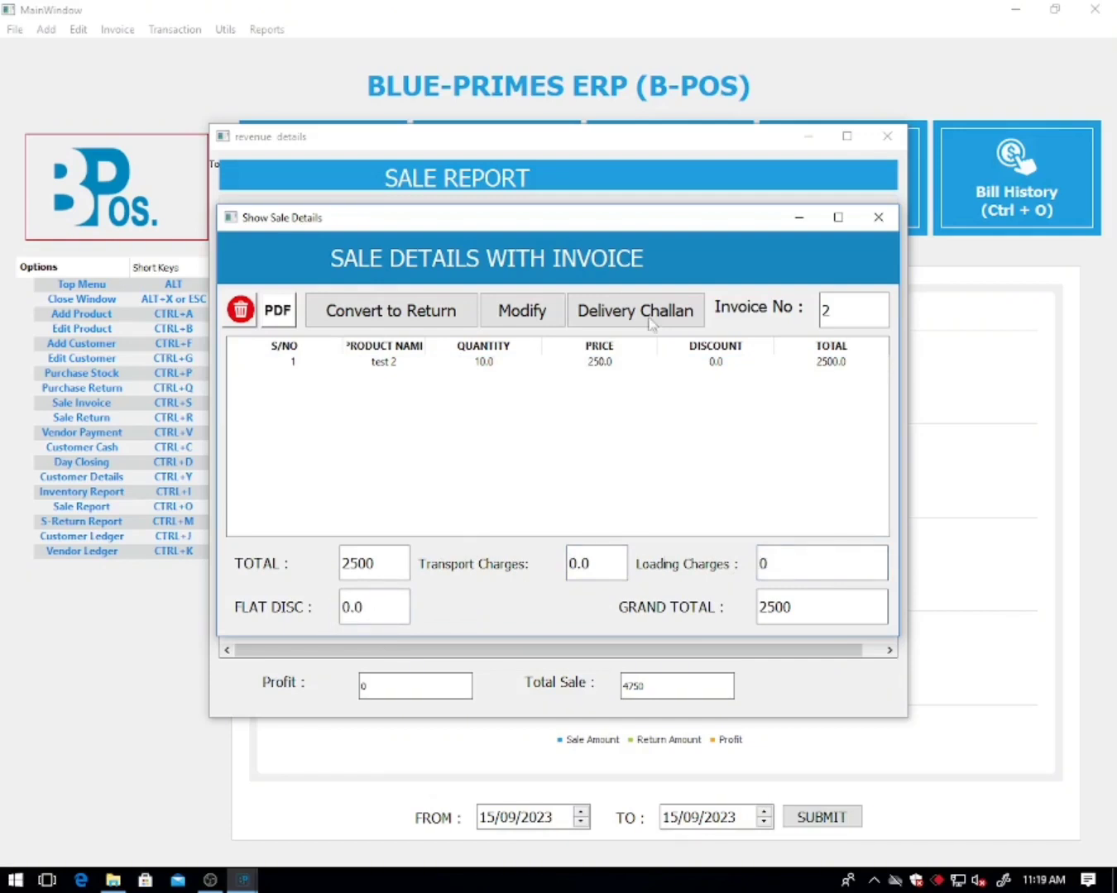
click(879, 216)
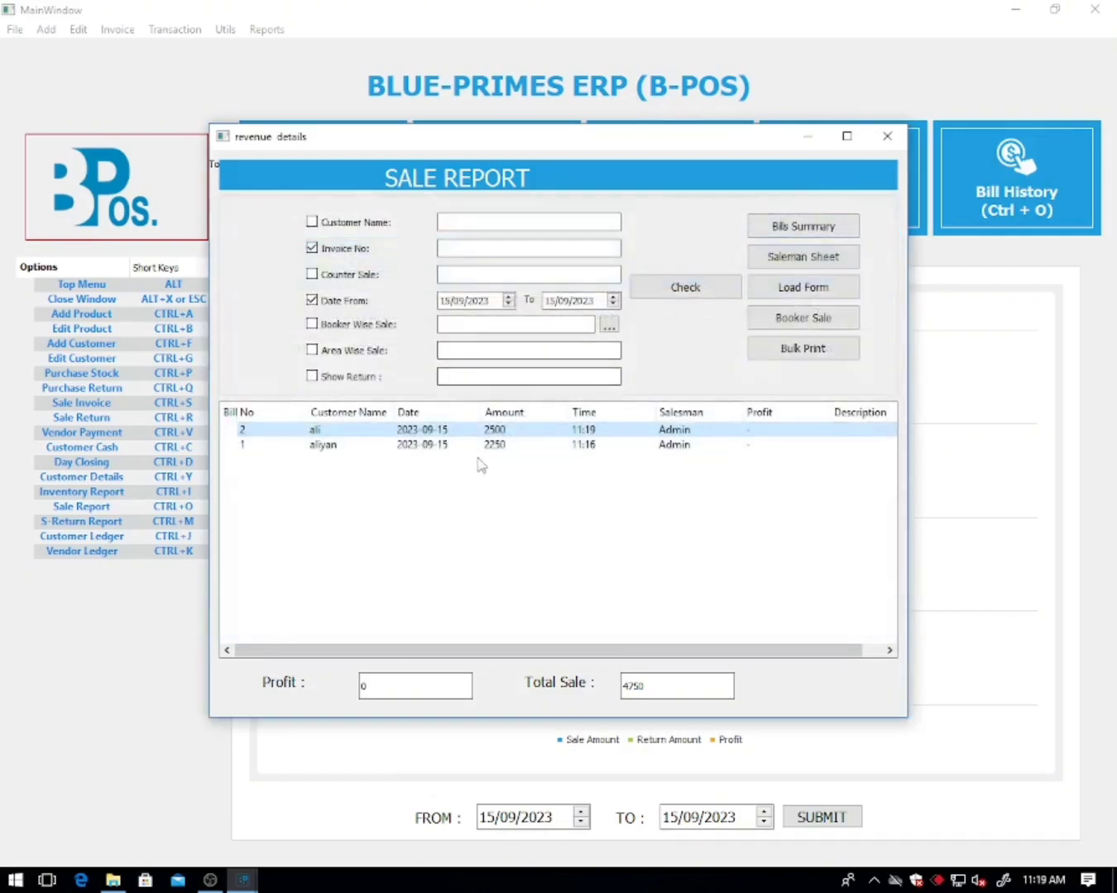
- Check the sale report for the date range 15/09/2023 to 15/09/2023
click(444, 449)
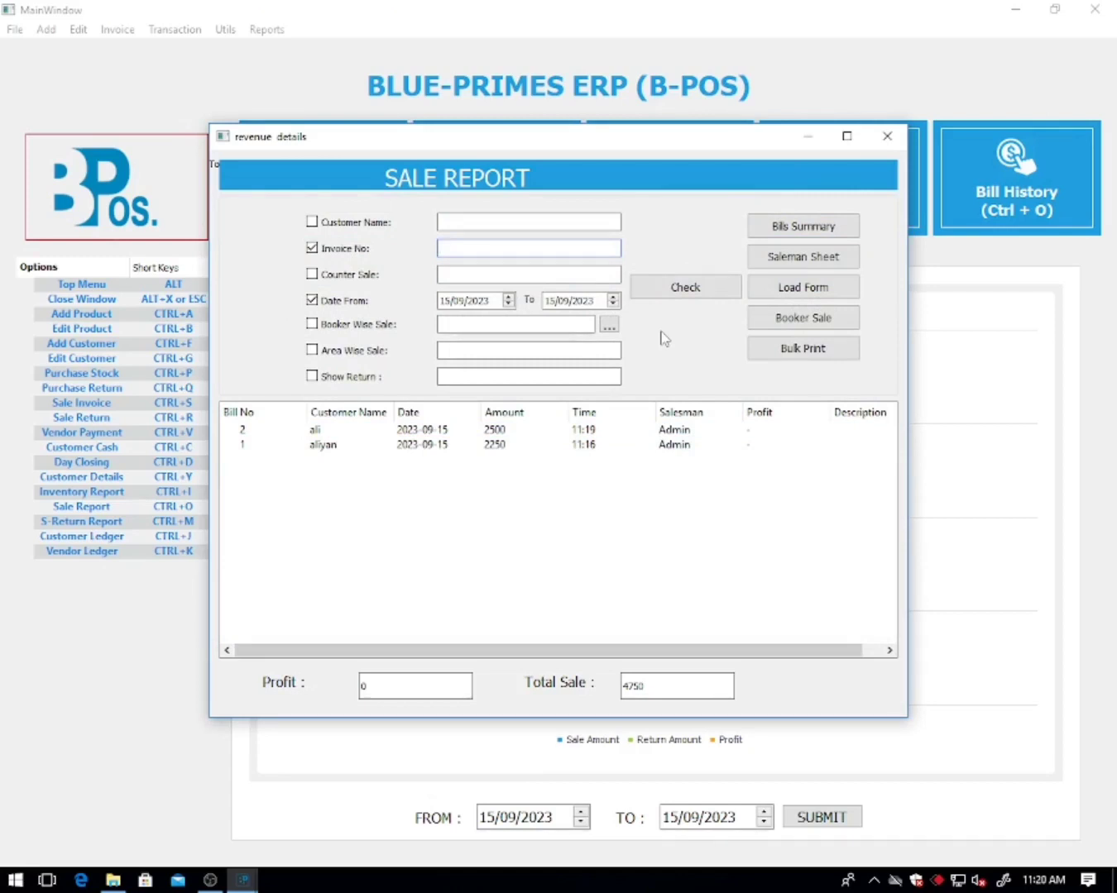
double_click(475, 301)
drag(584, 301, 566, 300)
click(652, 294)
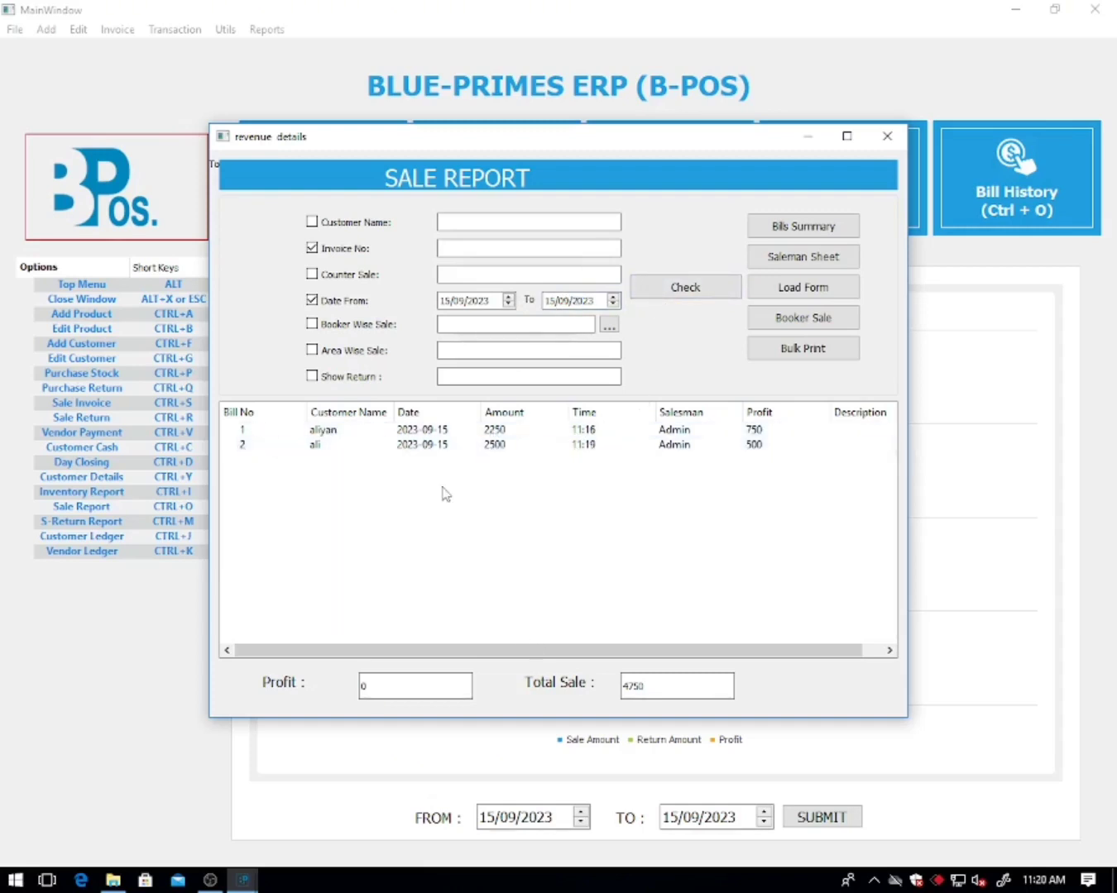
- Generate and review the load form for the listed sales, close it and generate the saleman sheet
click(823, 290)
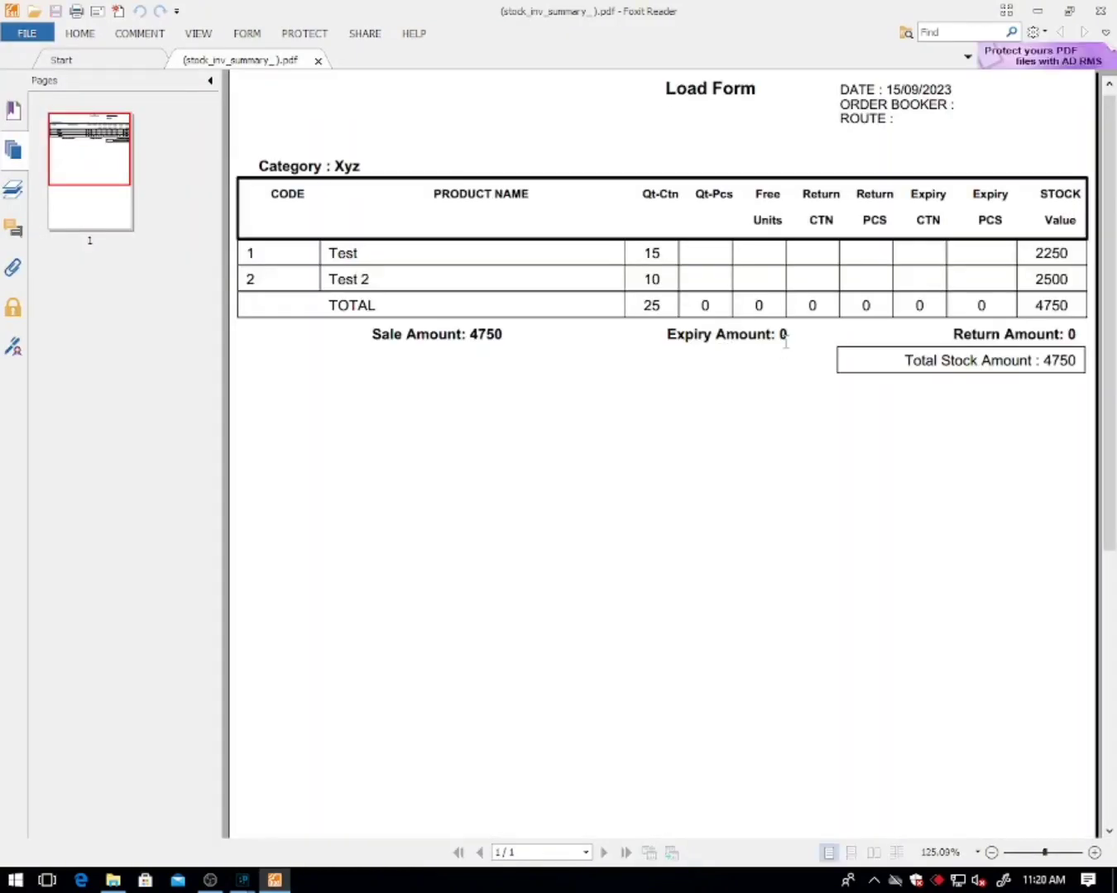
scroll(732, 460, up, 1)
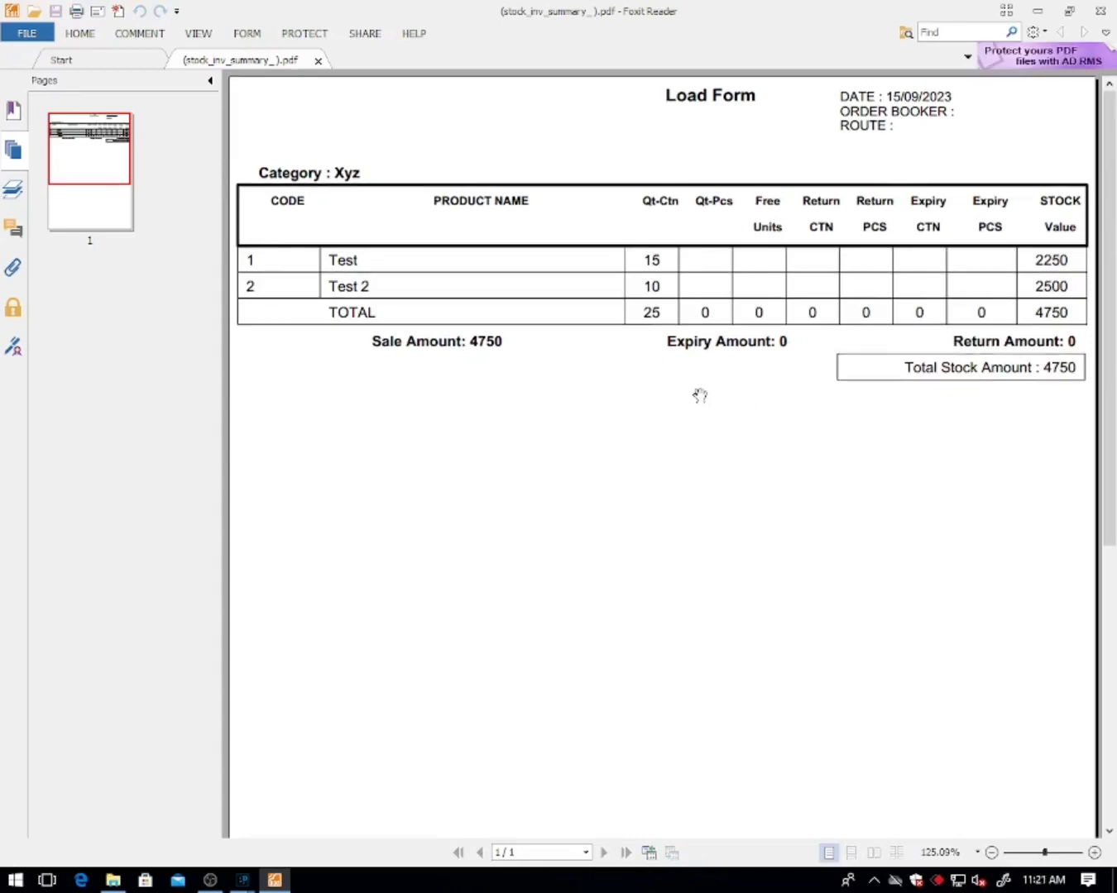
scroll(695, 382, down, 1)
scroll(689, 369, up, 1)
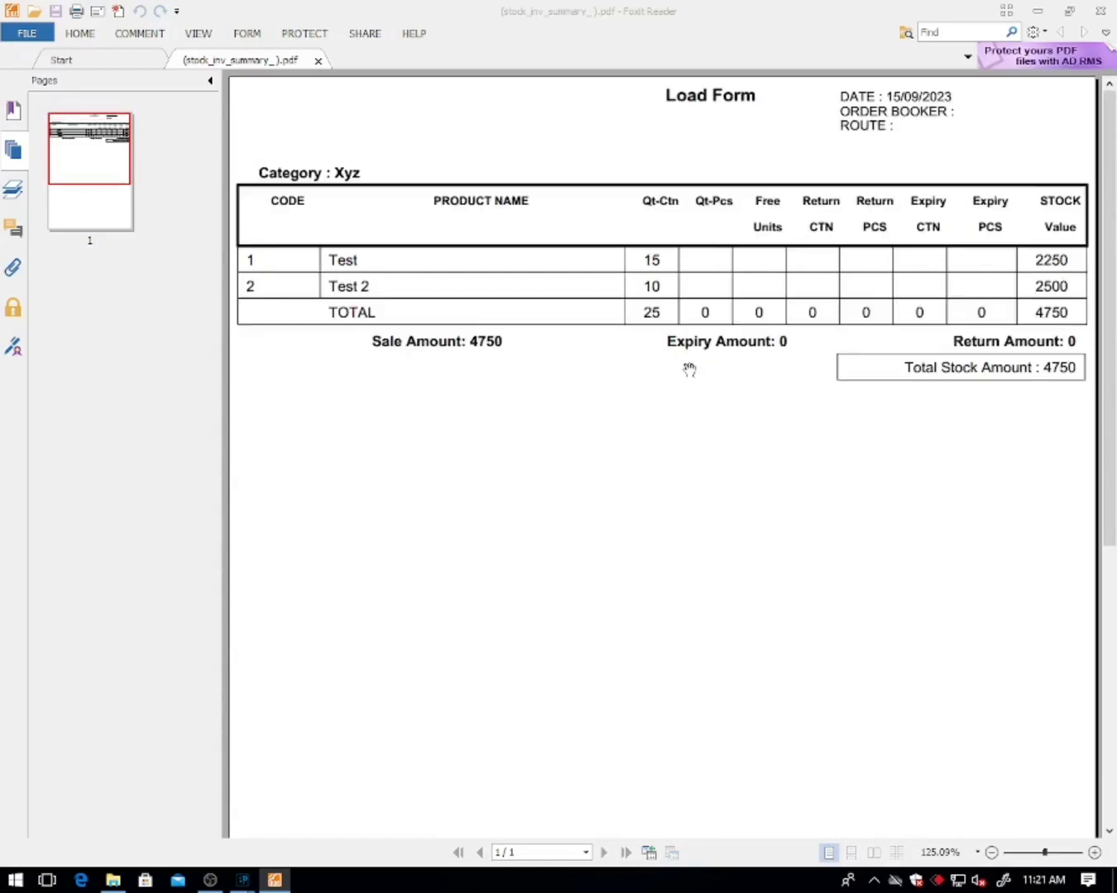
click(1101, 11)
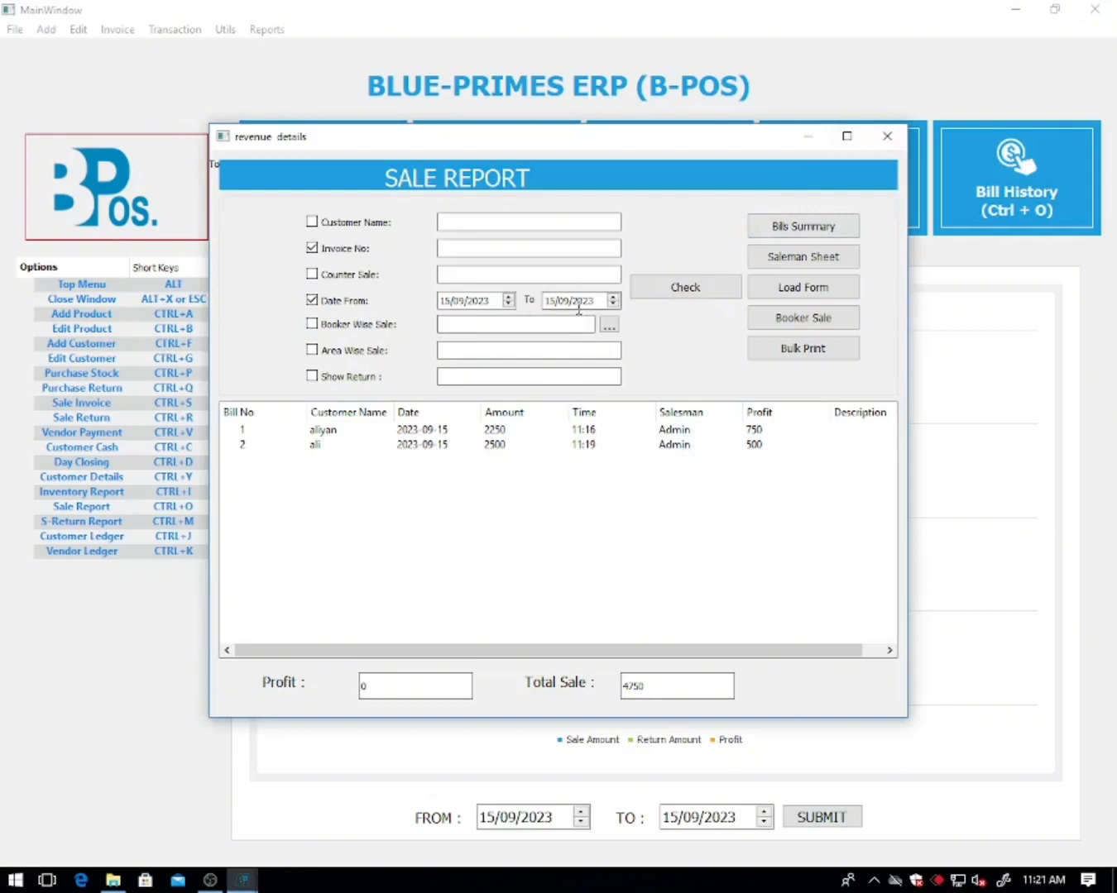
click(762, 264)
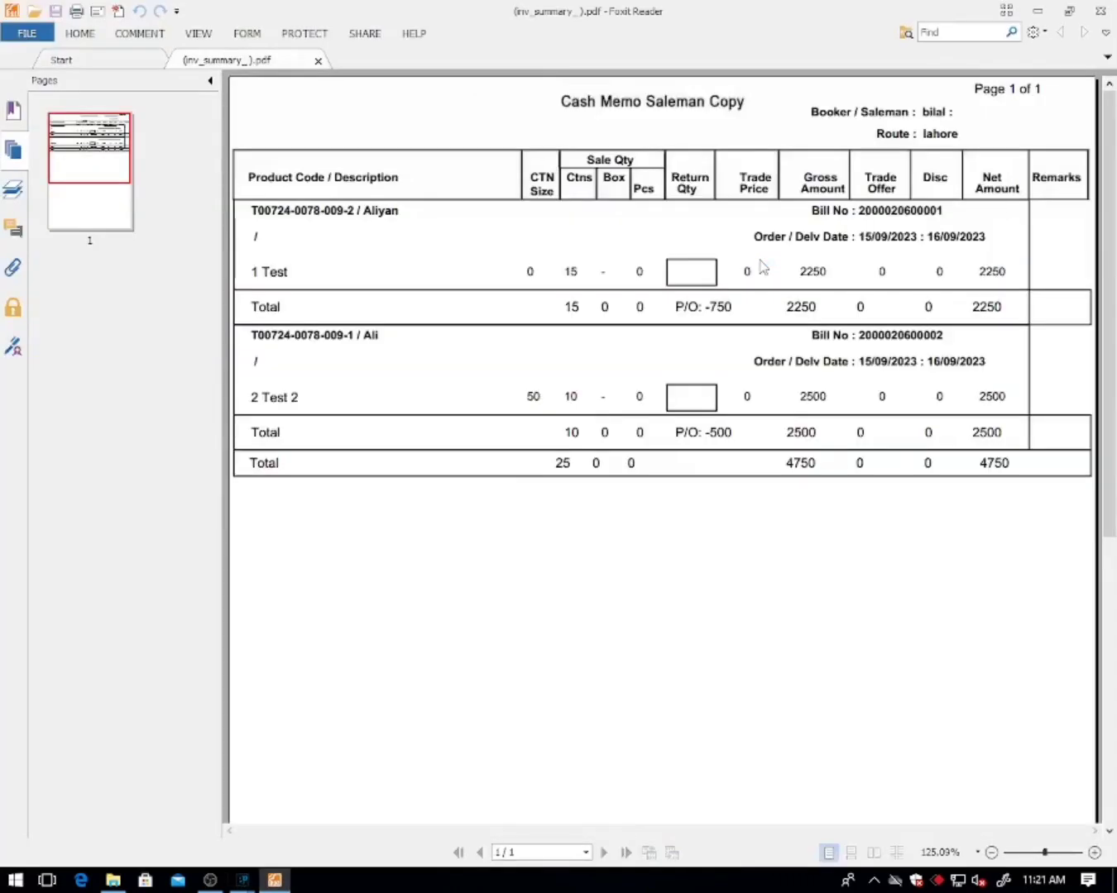
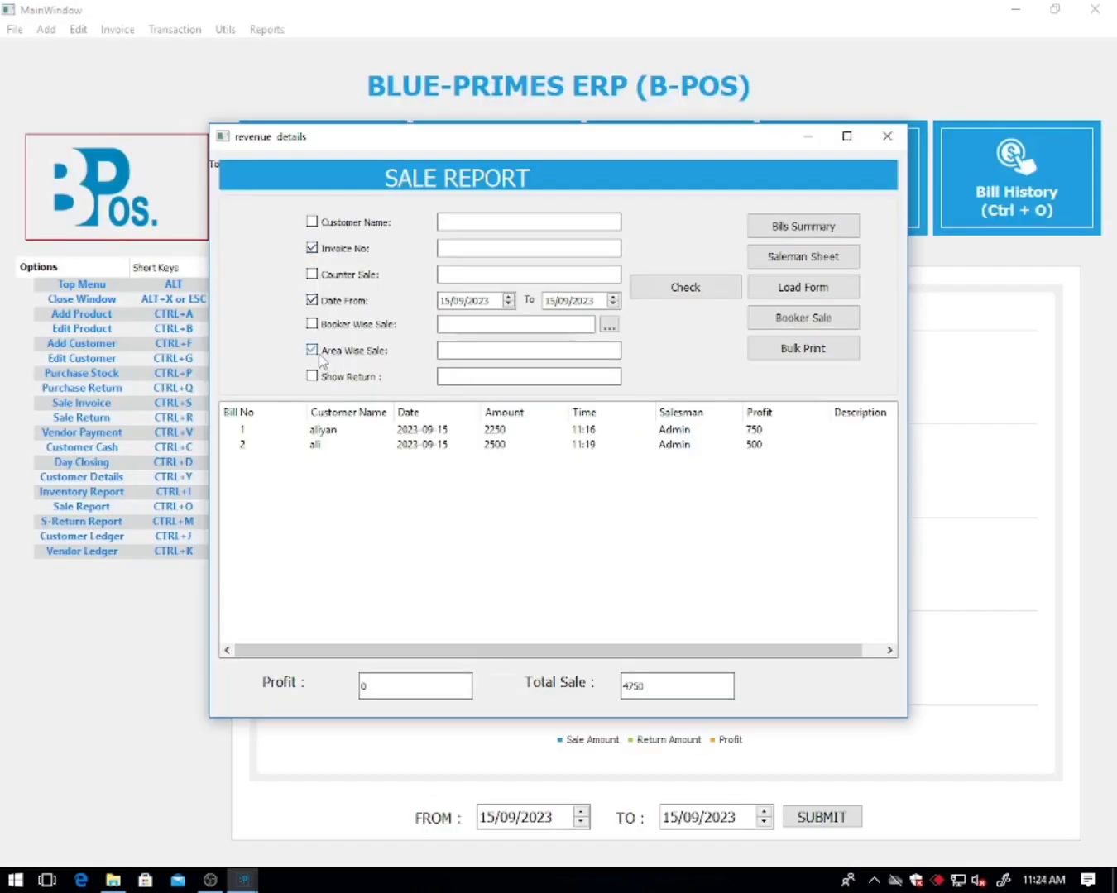
- Filter the sale report by the area lahore with the invoice number filter off and check the sales
click(464, 353)
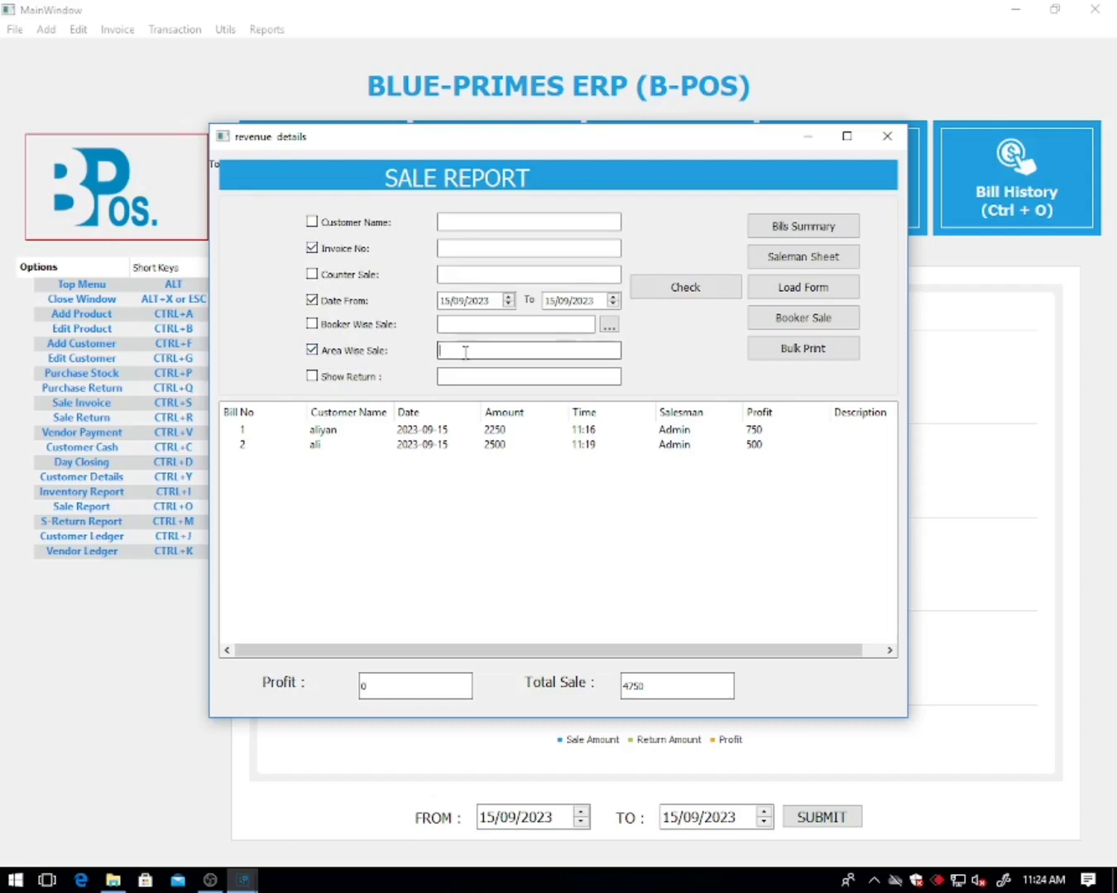
text(laho)
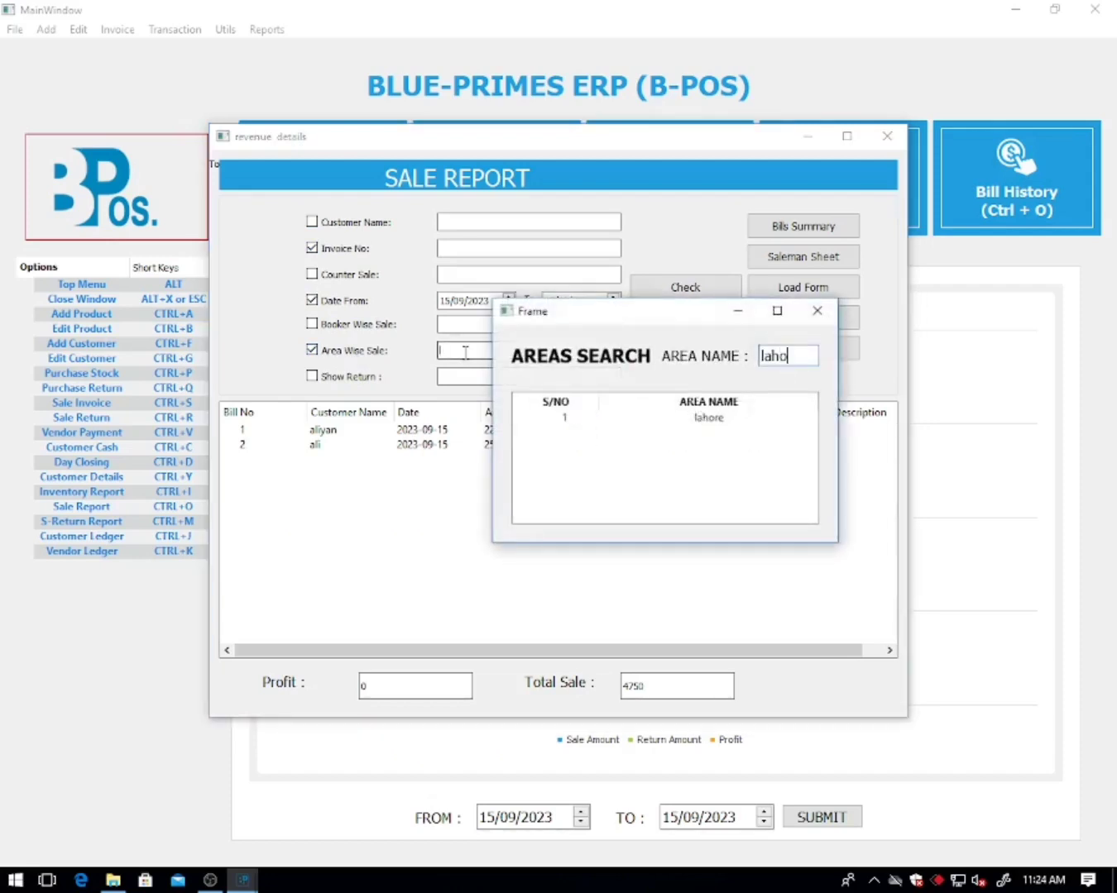
key(Down)
key(Return)
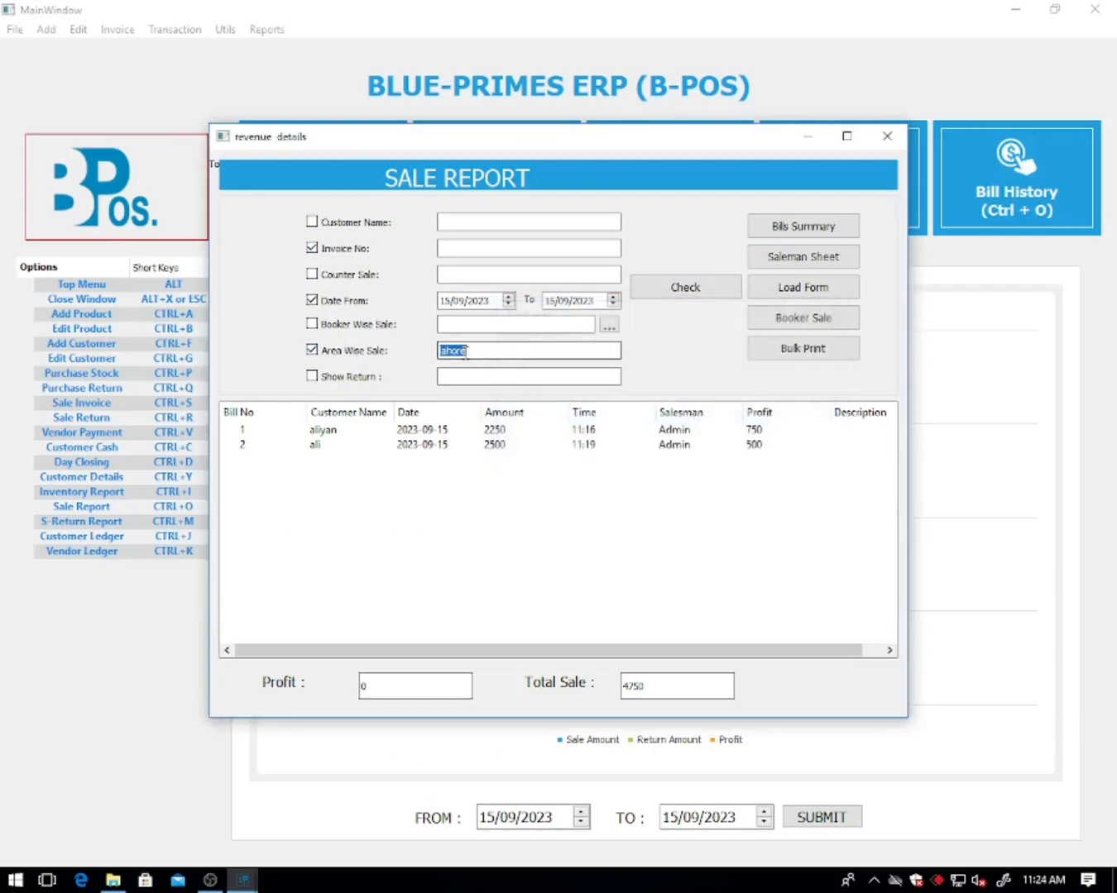
click(675, 291)
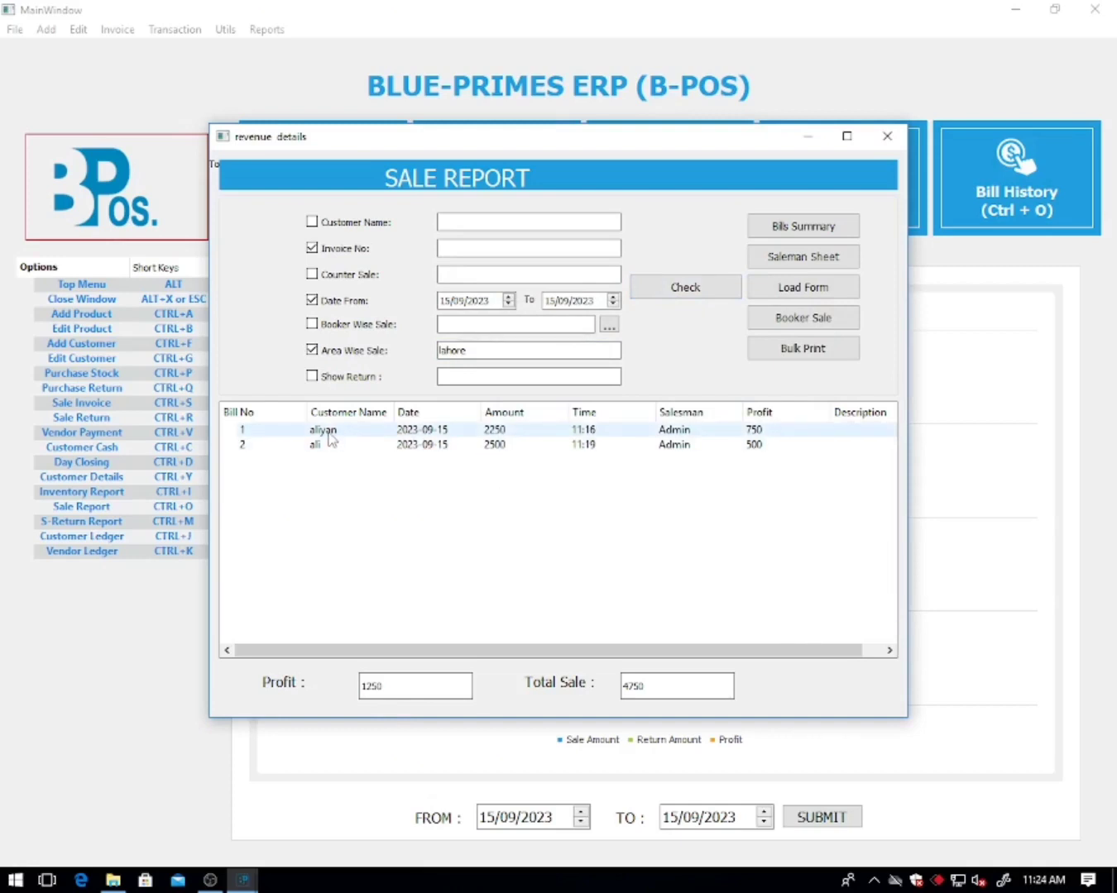
click(355, 249)
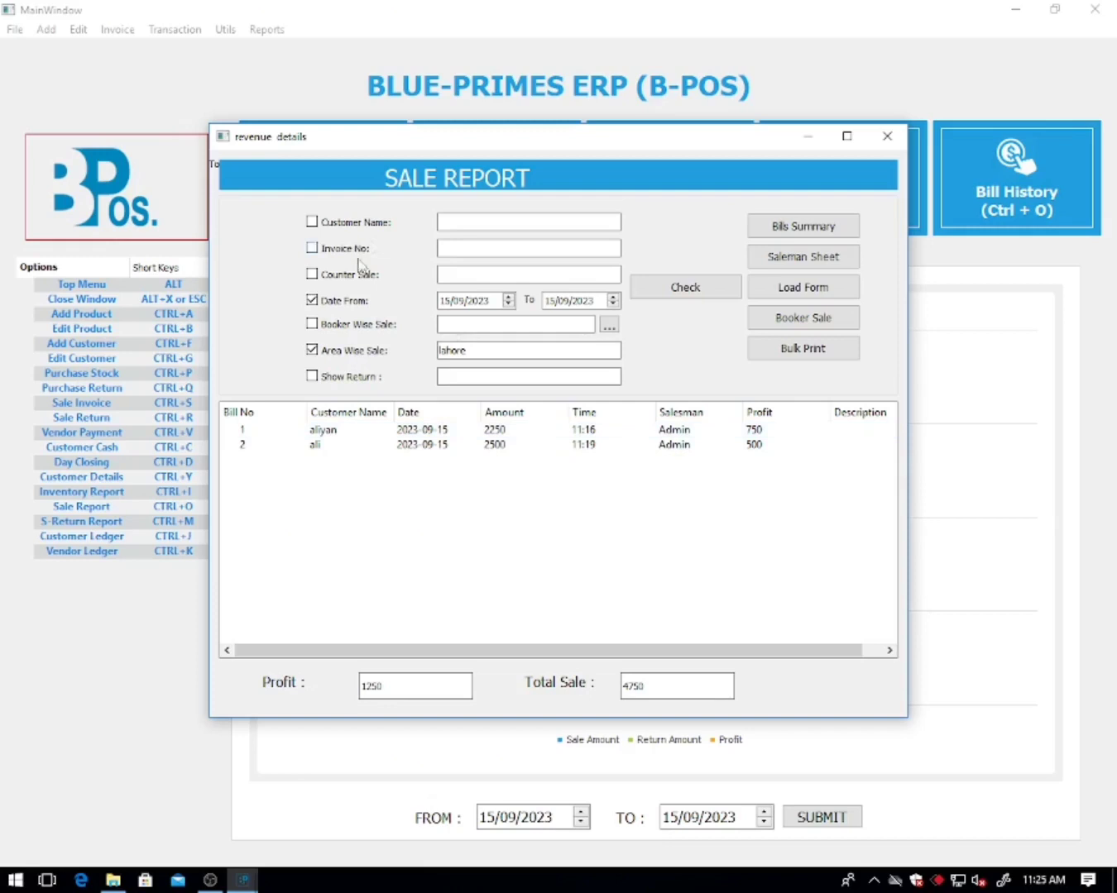
click(702, 294)
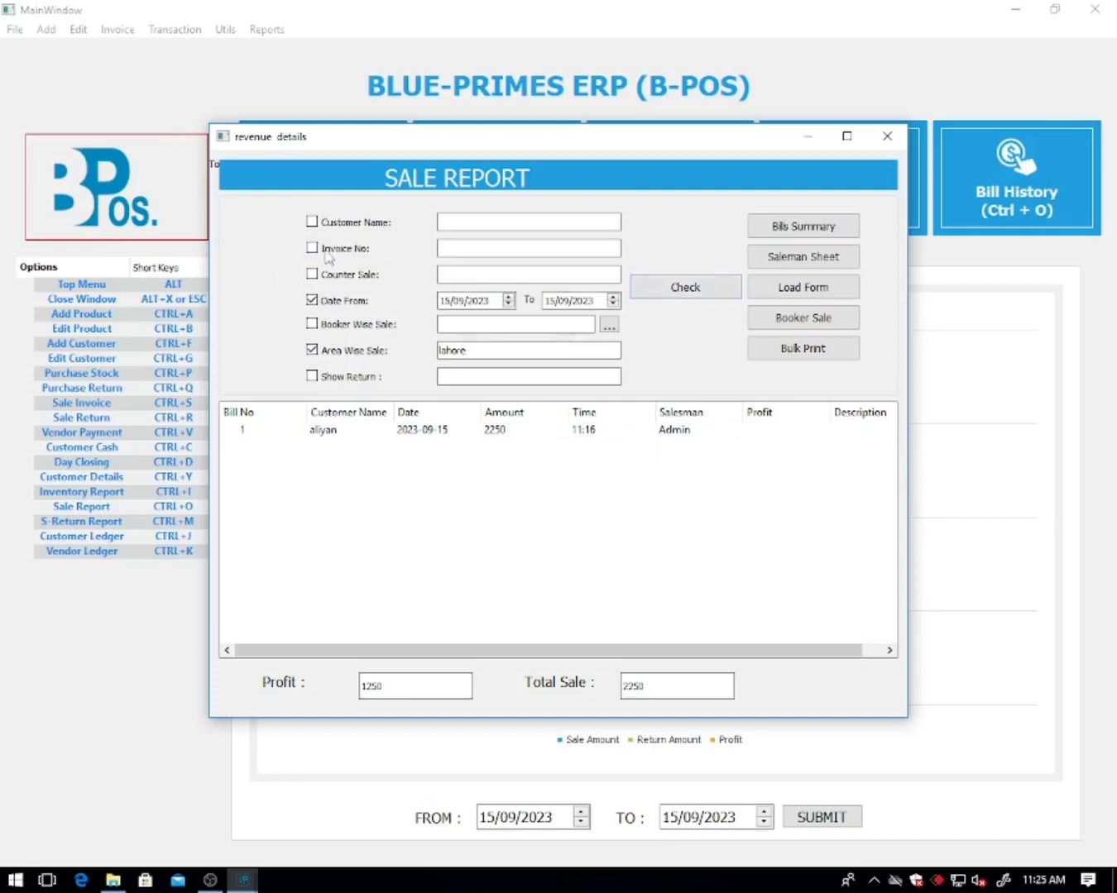
- Replace the area filter with the order booker's name in the sale report and check the sales
click(312, 350)
click(312, 325)
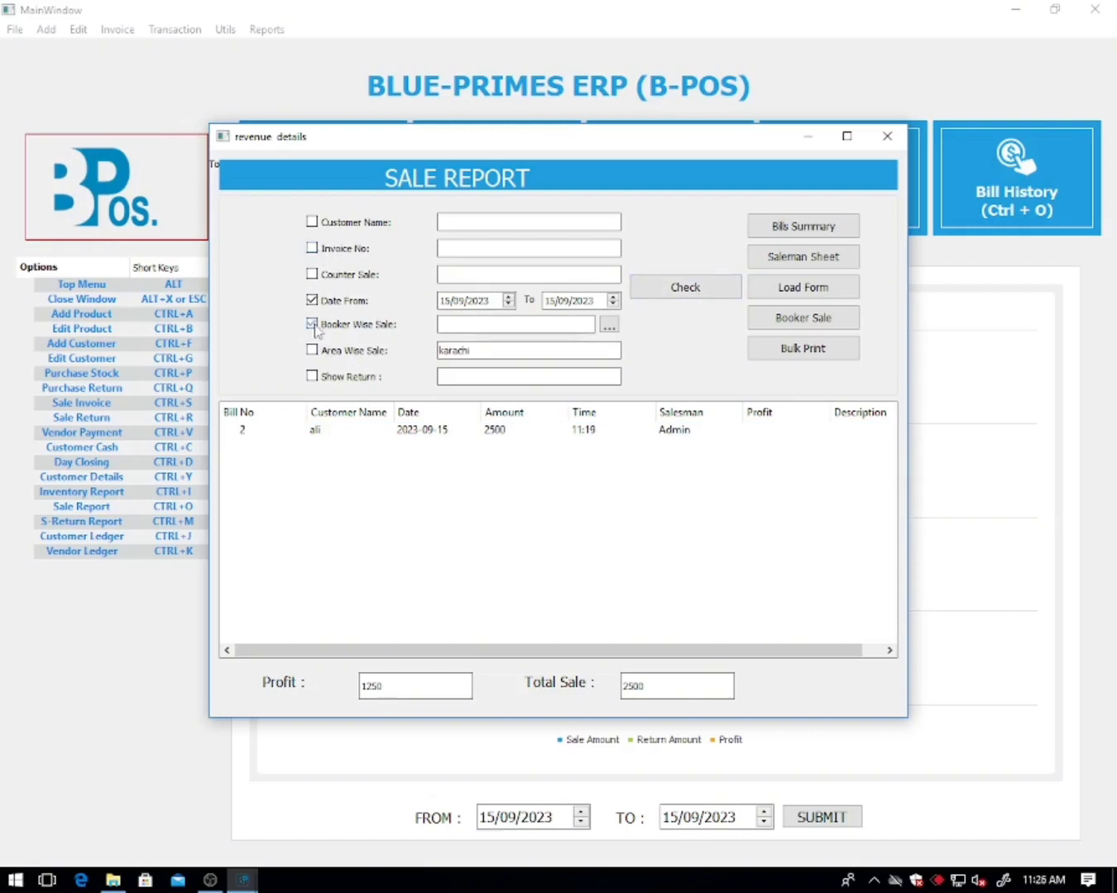
double_click(486, 352)
key(BackSpace)
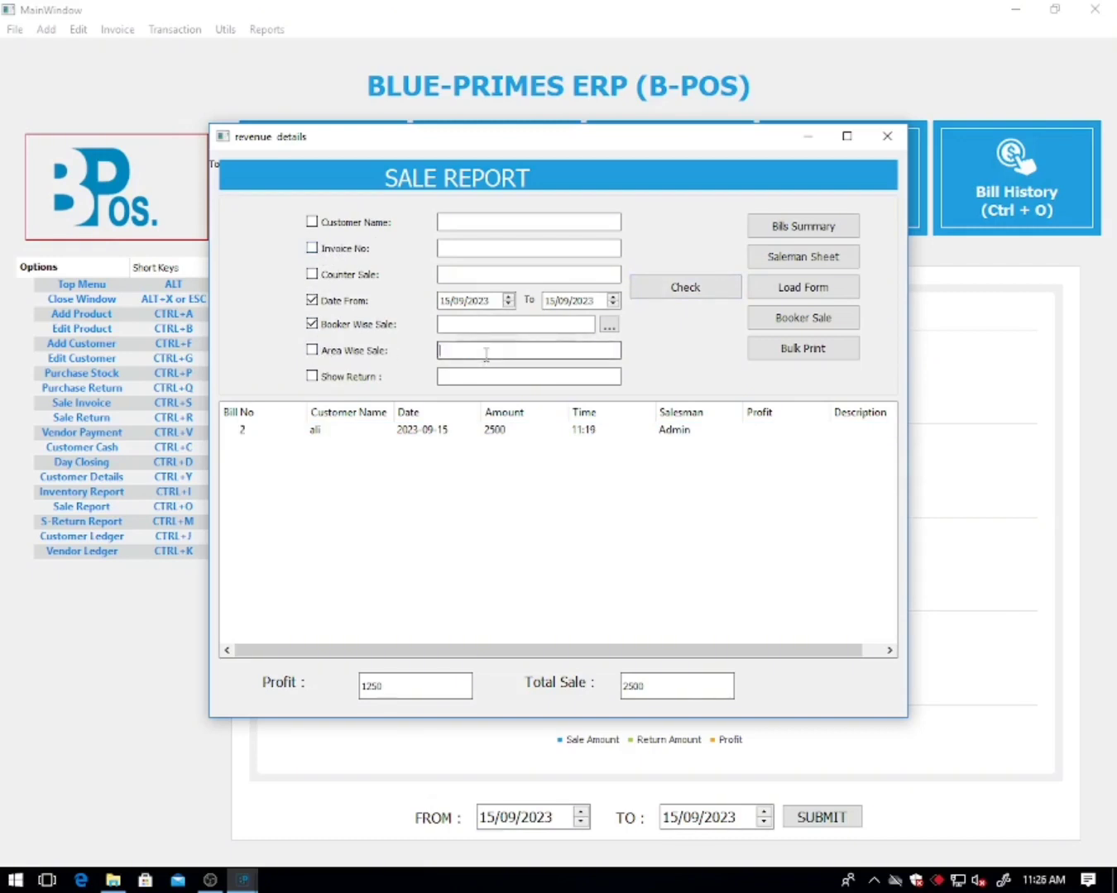
click(454, 329)
text(bi)
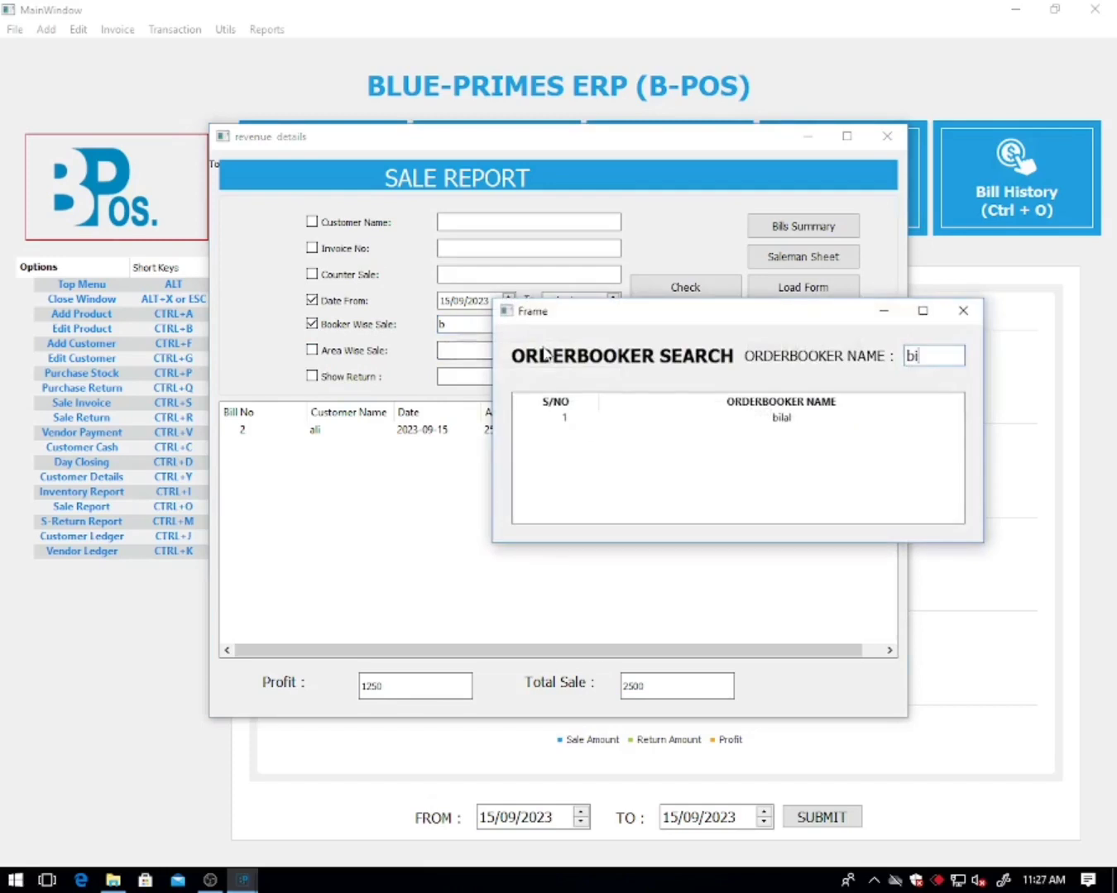
key(Down)
key(Return)
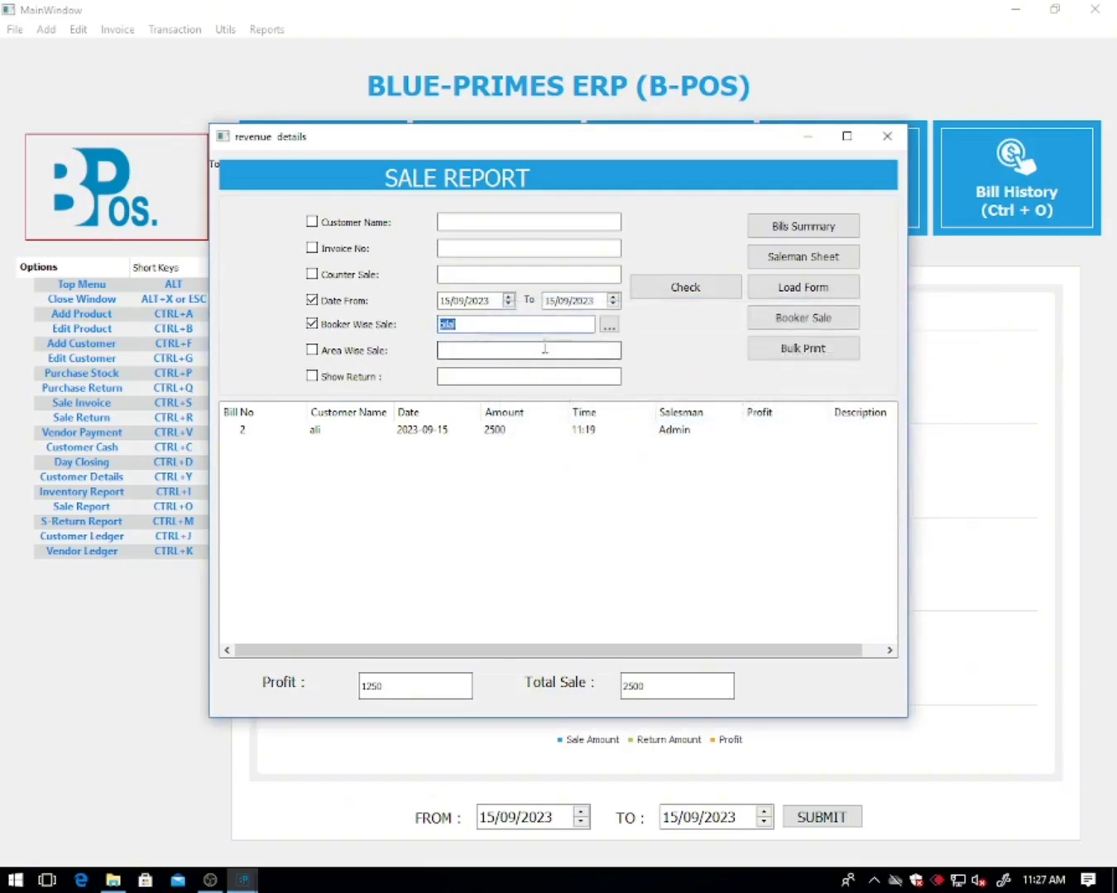
click(660, 301)
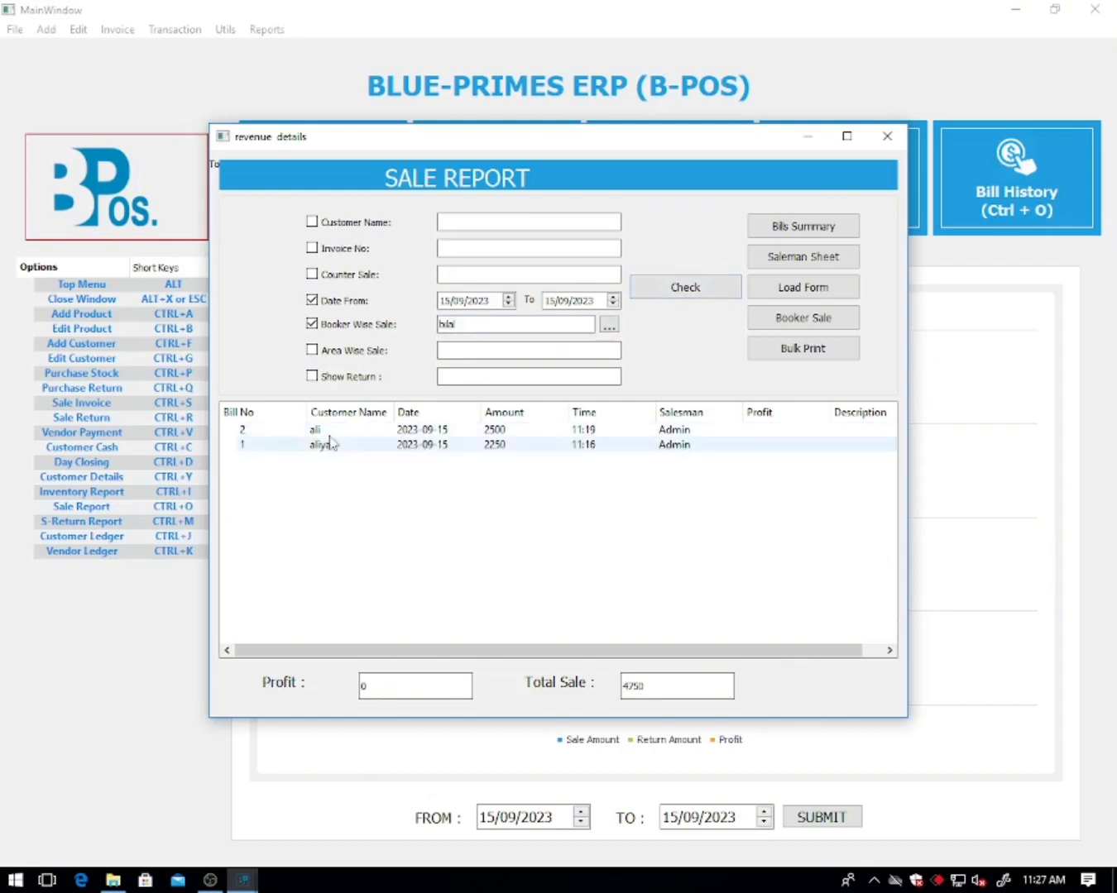
- Replace the booker filter with the Karachi customer's name, check the sales, and inspect the total sale and profit
double_click(438, 324)
key(BackSpace)
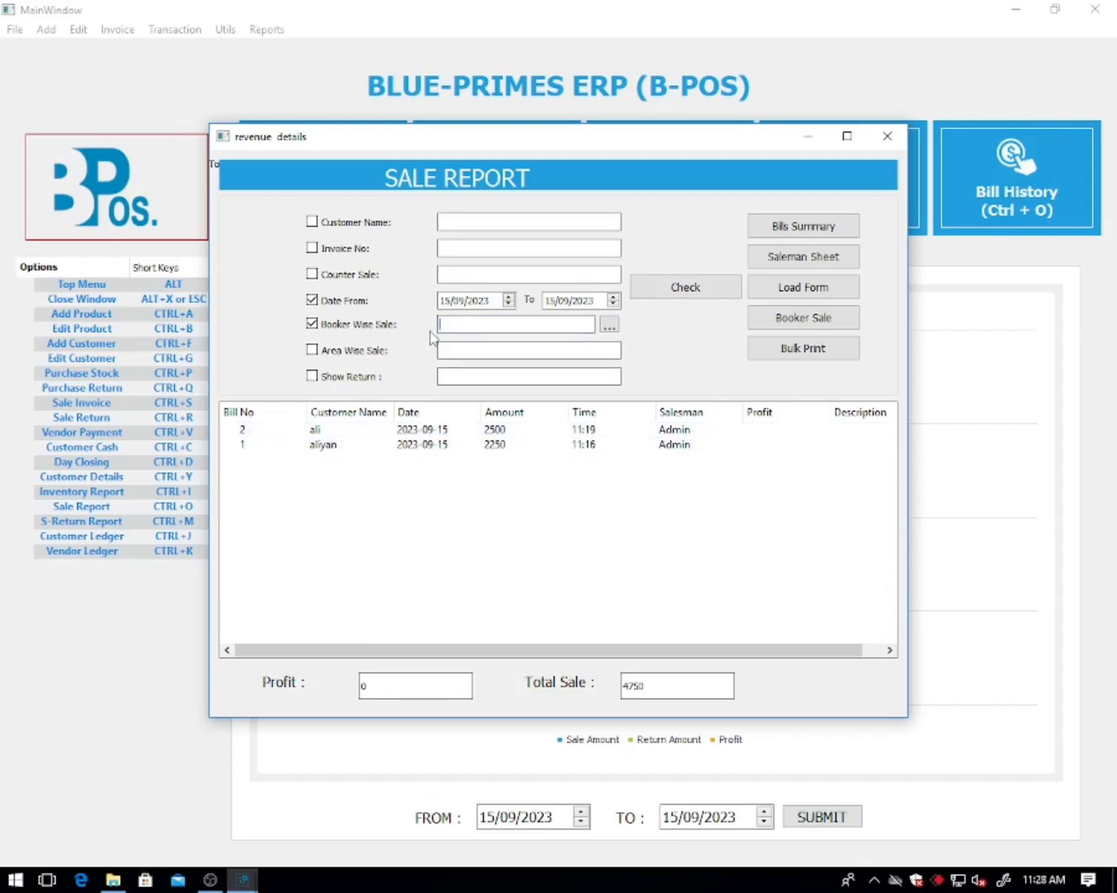
click(354, 327)
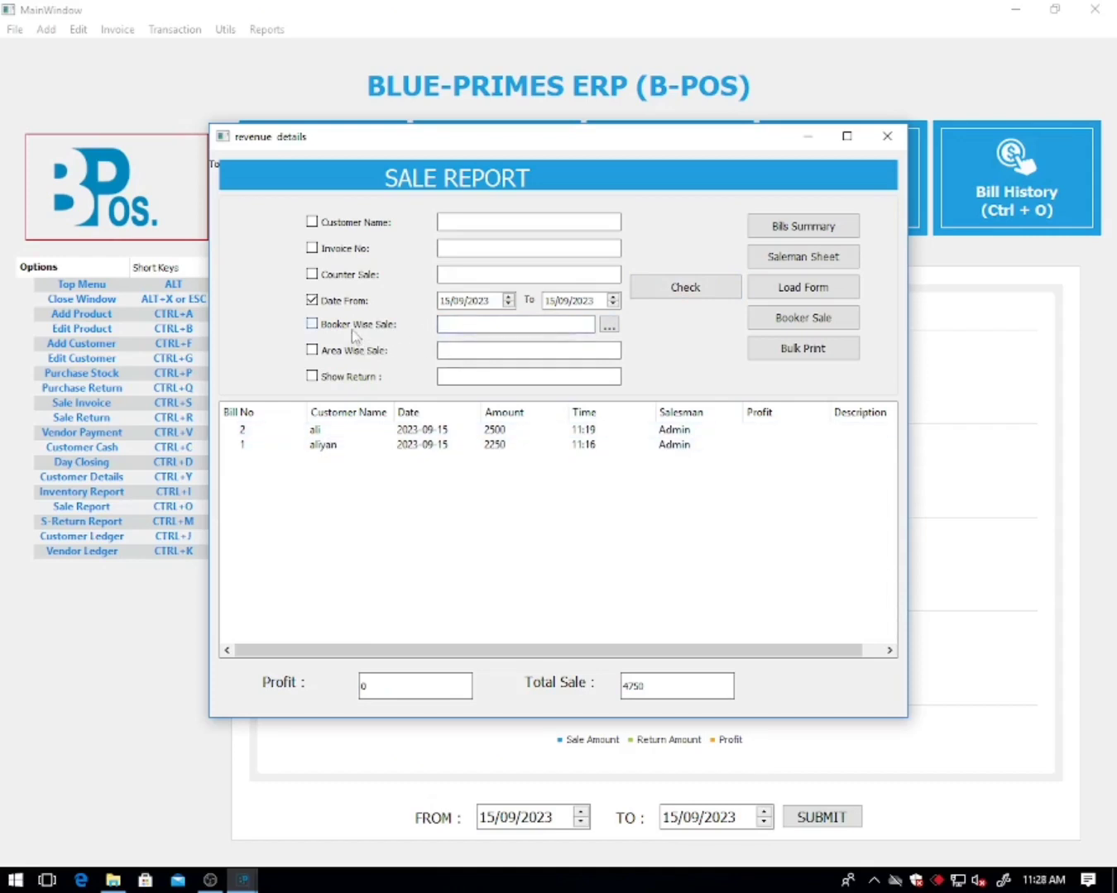
click(359, 222)
click(492, 221)
text(ali)
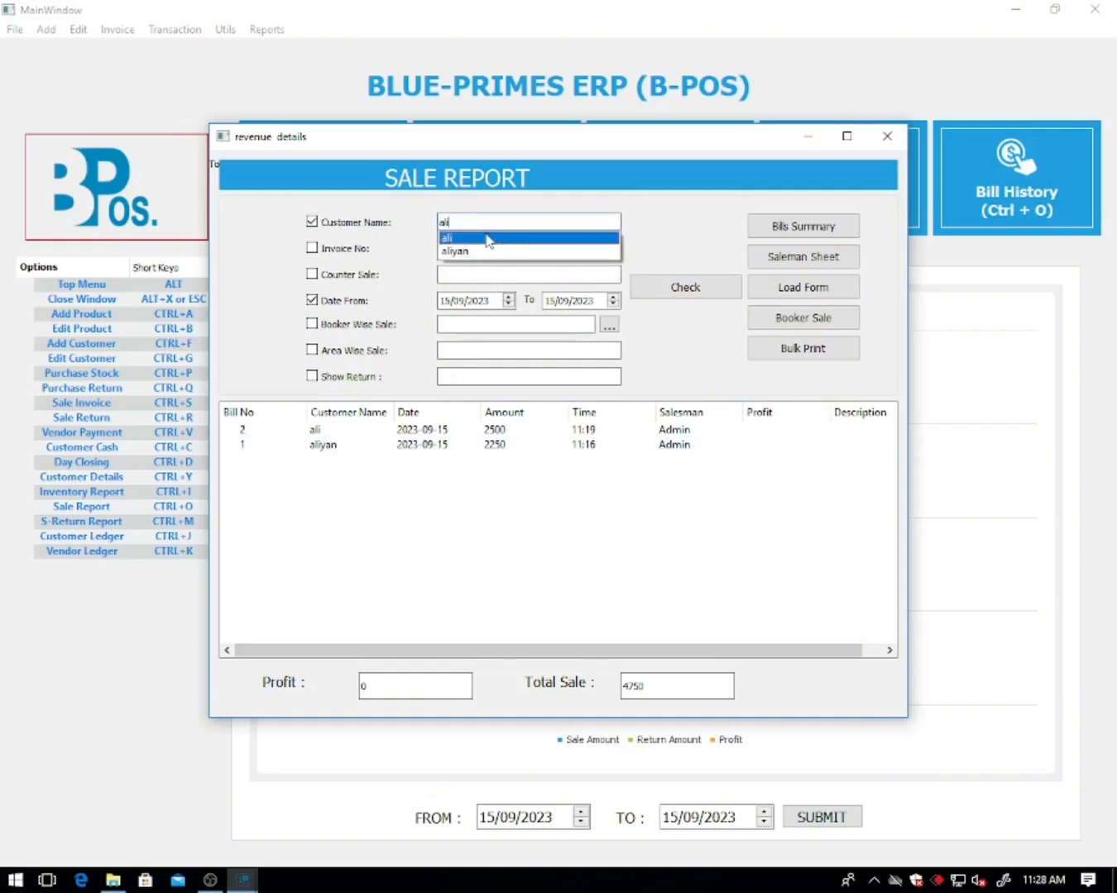
click(486, 239)
click(718, 291)
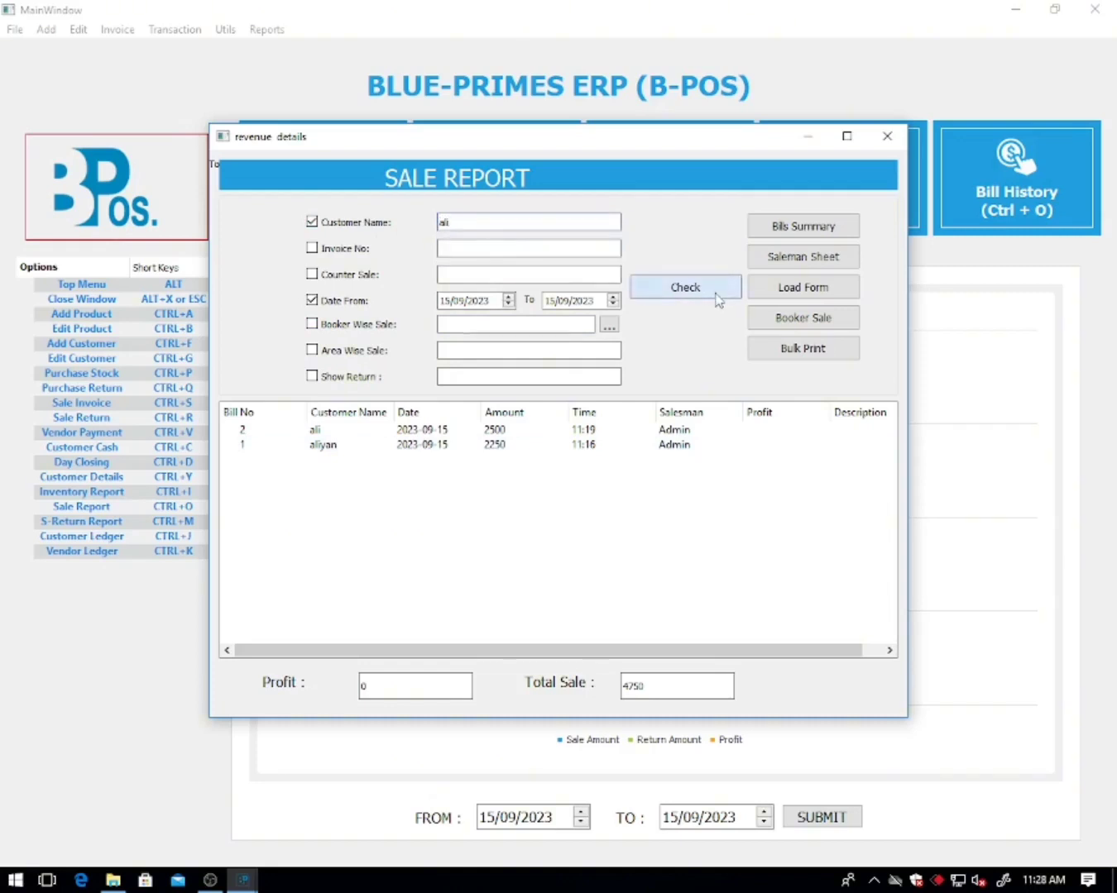
click(384, 438)
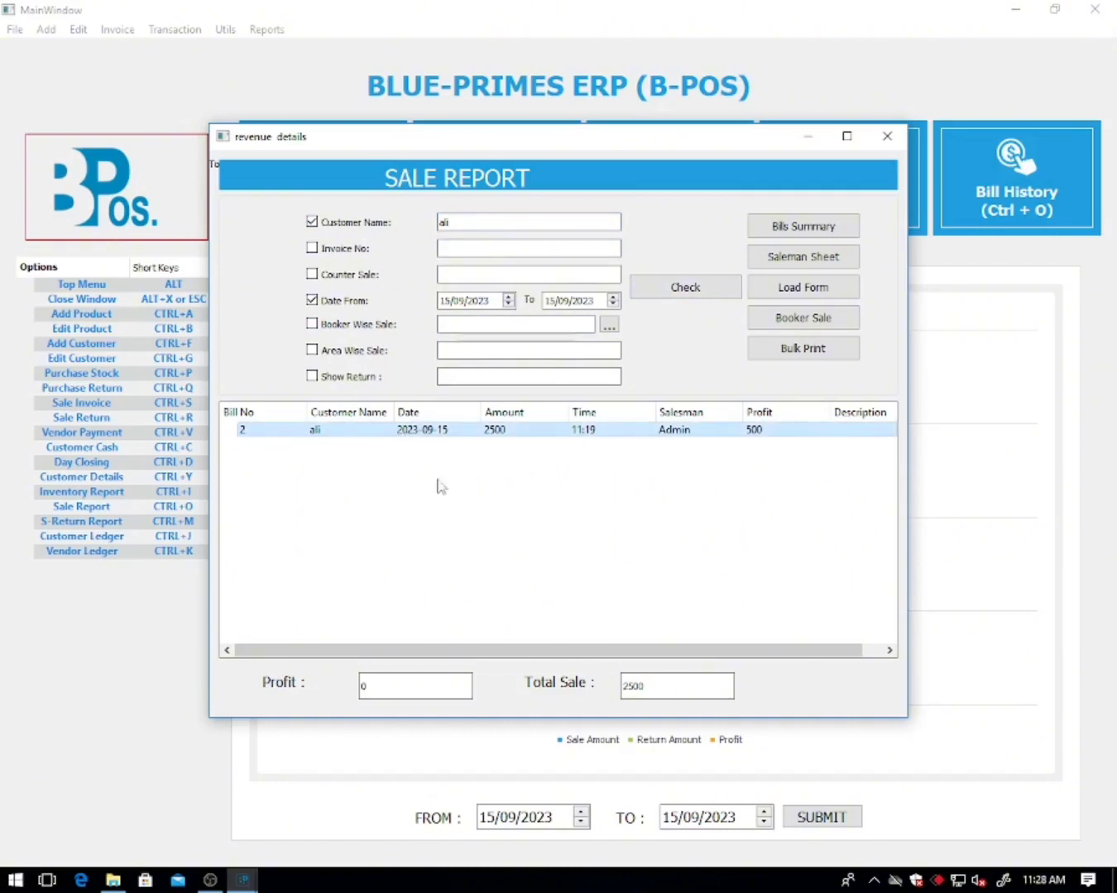
double_click(647, 697)
click(424, 687)
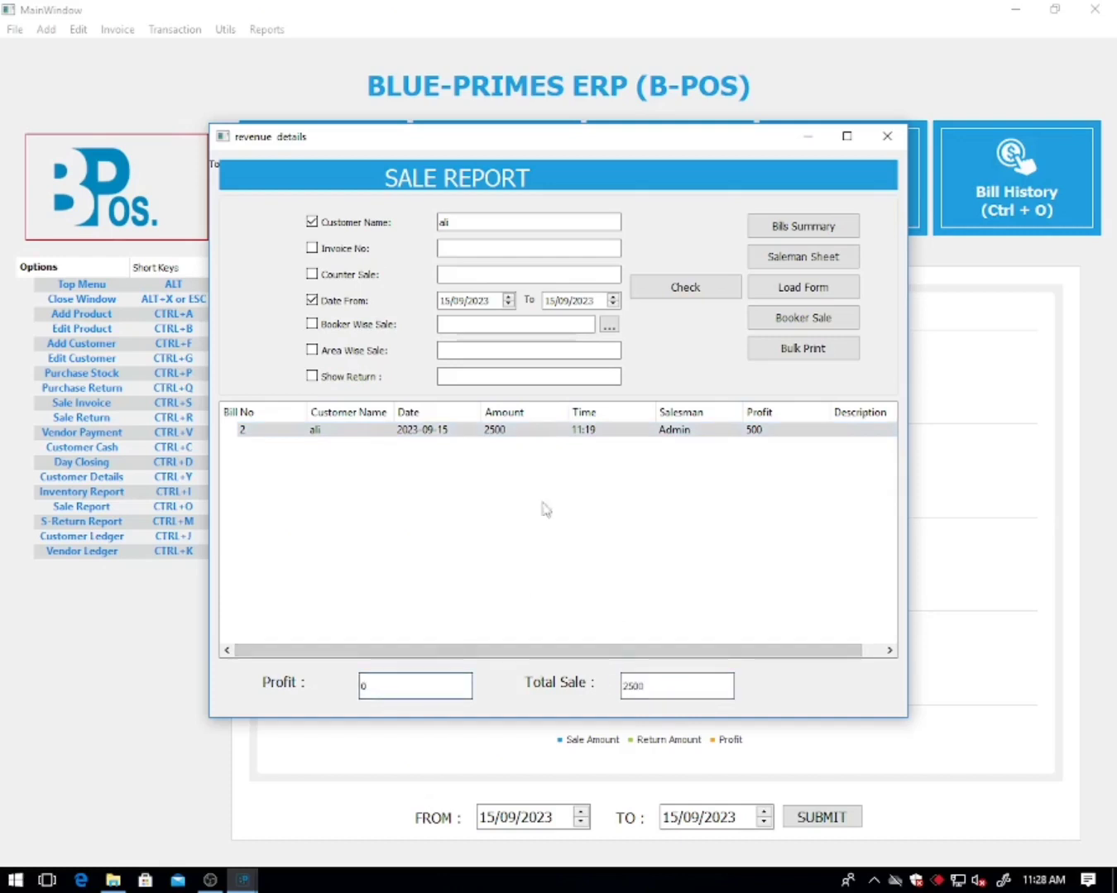
- Clear the customer name filter and close the sale report
double_click(488, 223)
key(BackSpace)
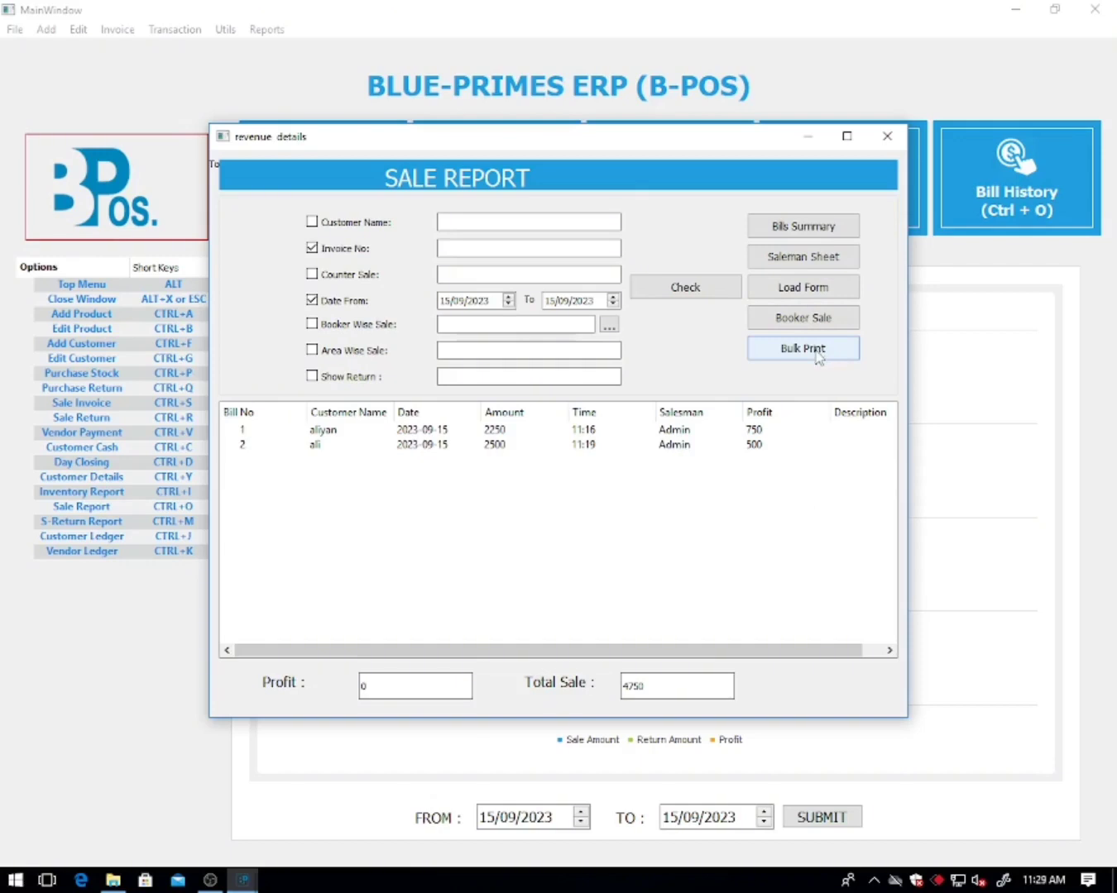
click(887, 136)
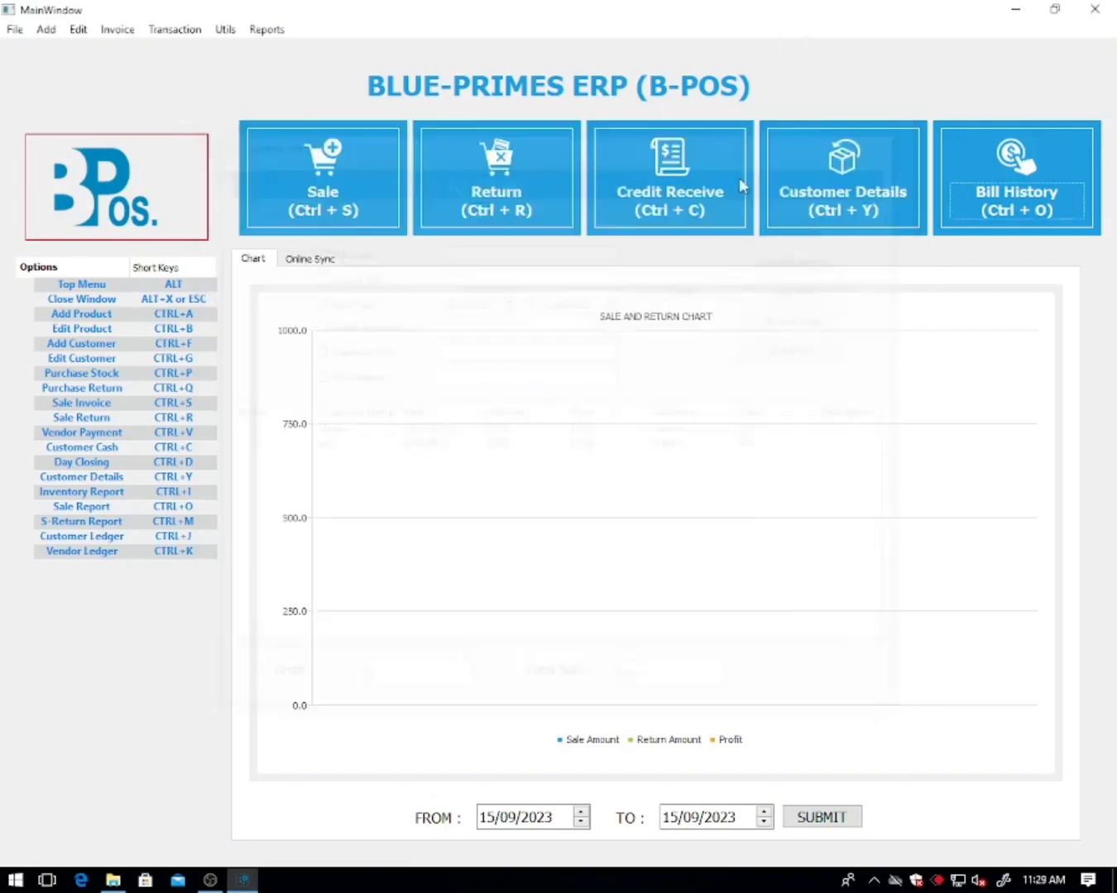
- Review the customers' balances in the customer details report and close it
click(276, 31)
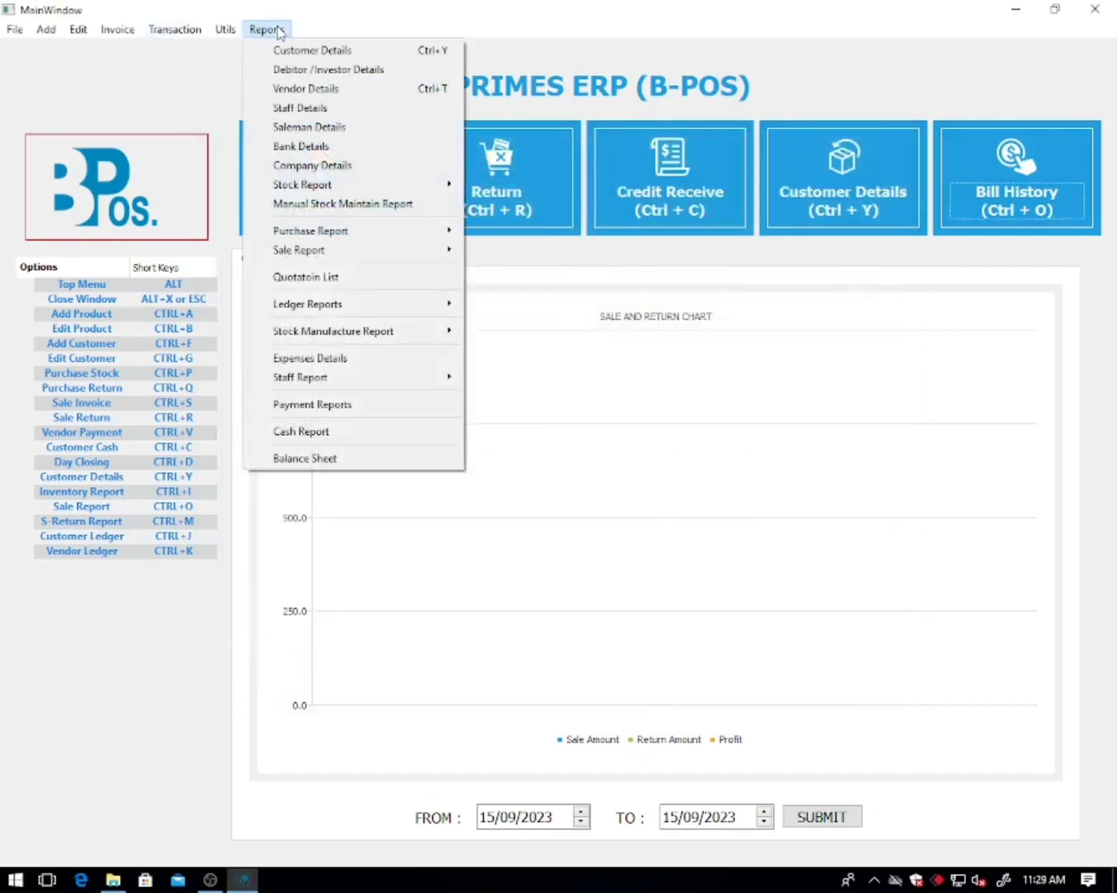
click(296, 49)
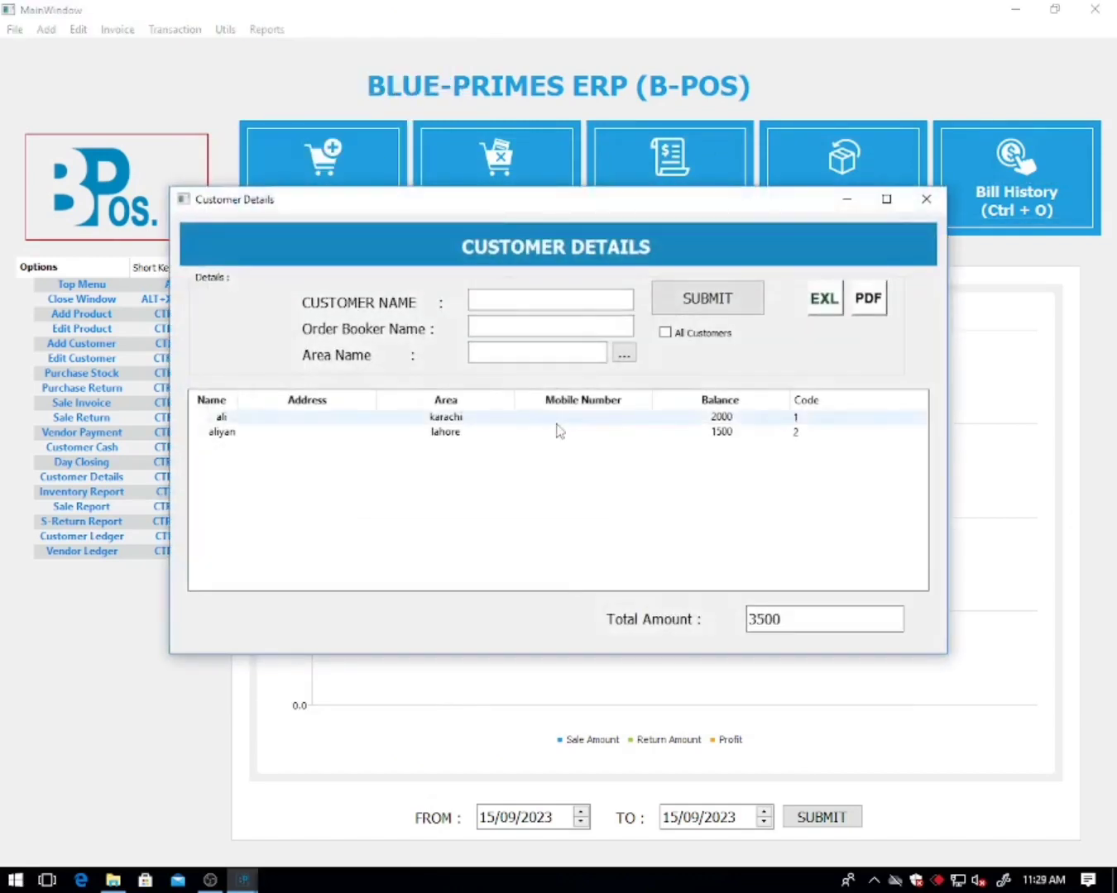
click(726, 433)
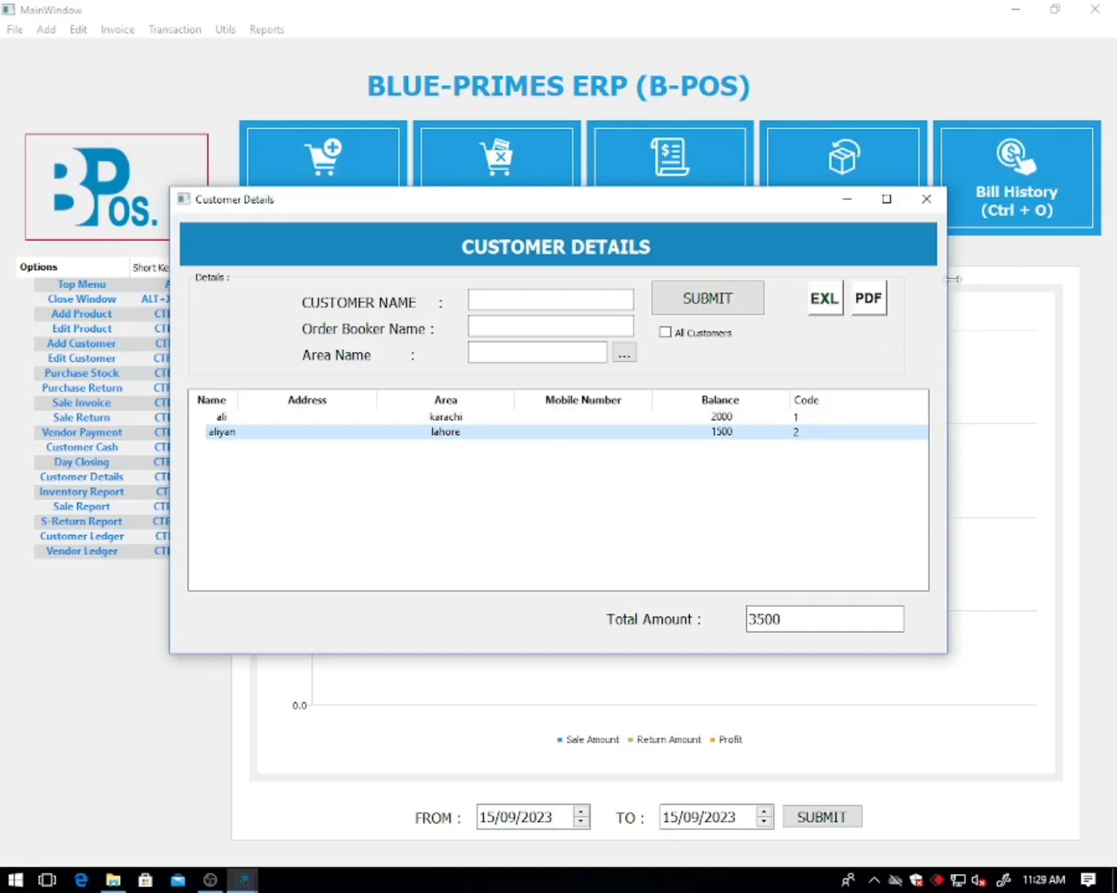
key(Escape)
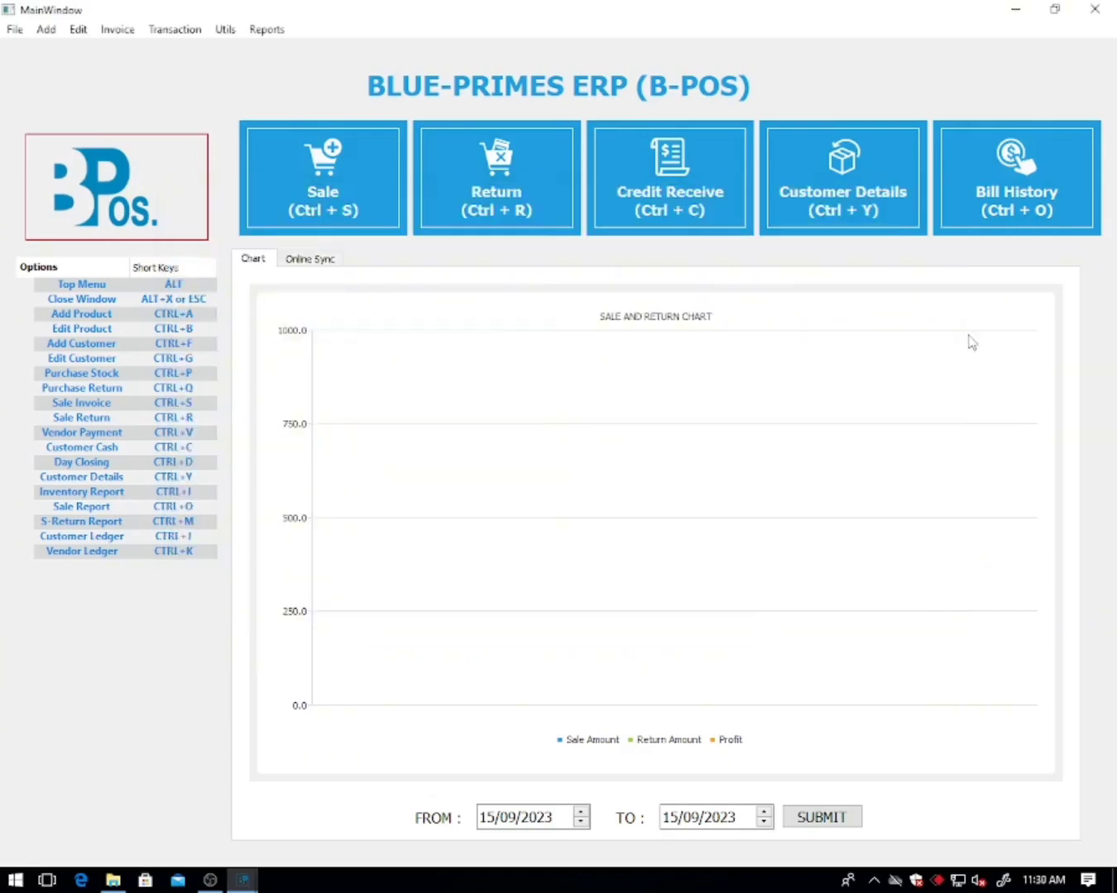
click(170, 30)
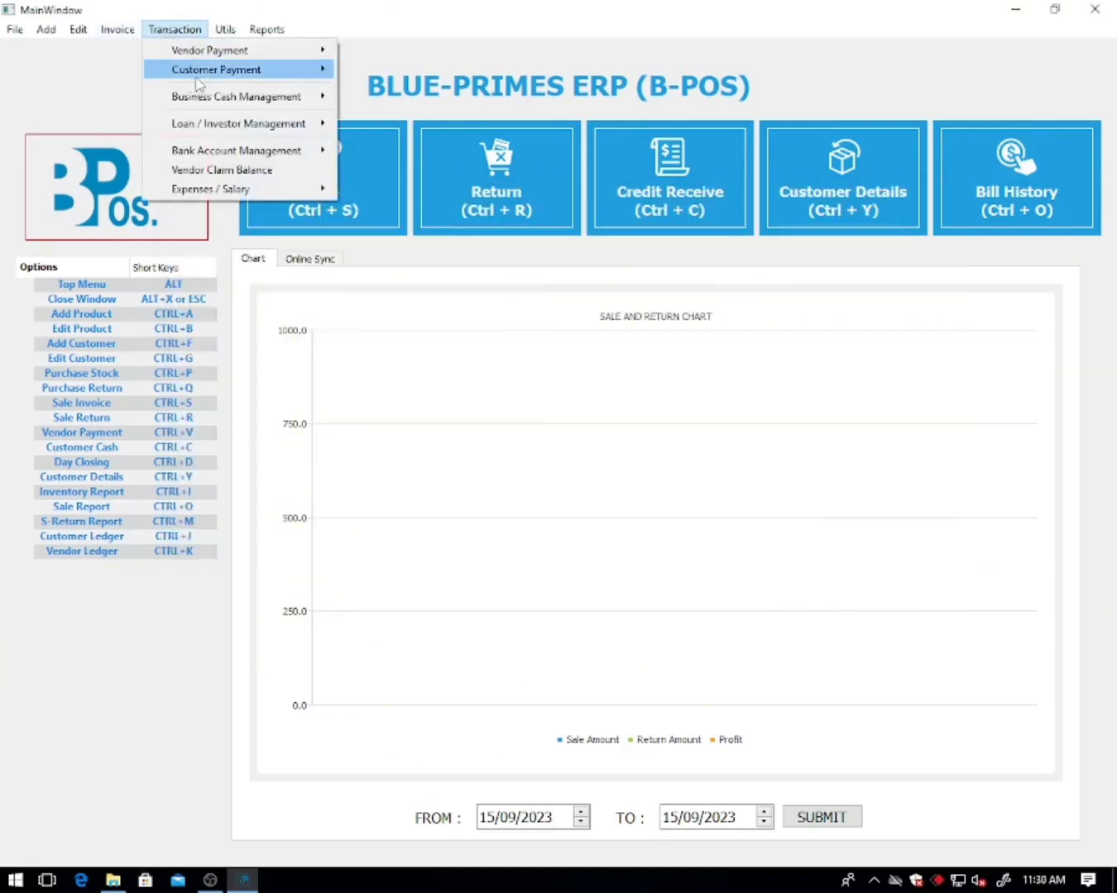
mouse_move(199, 72)
click(365, 73)
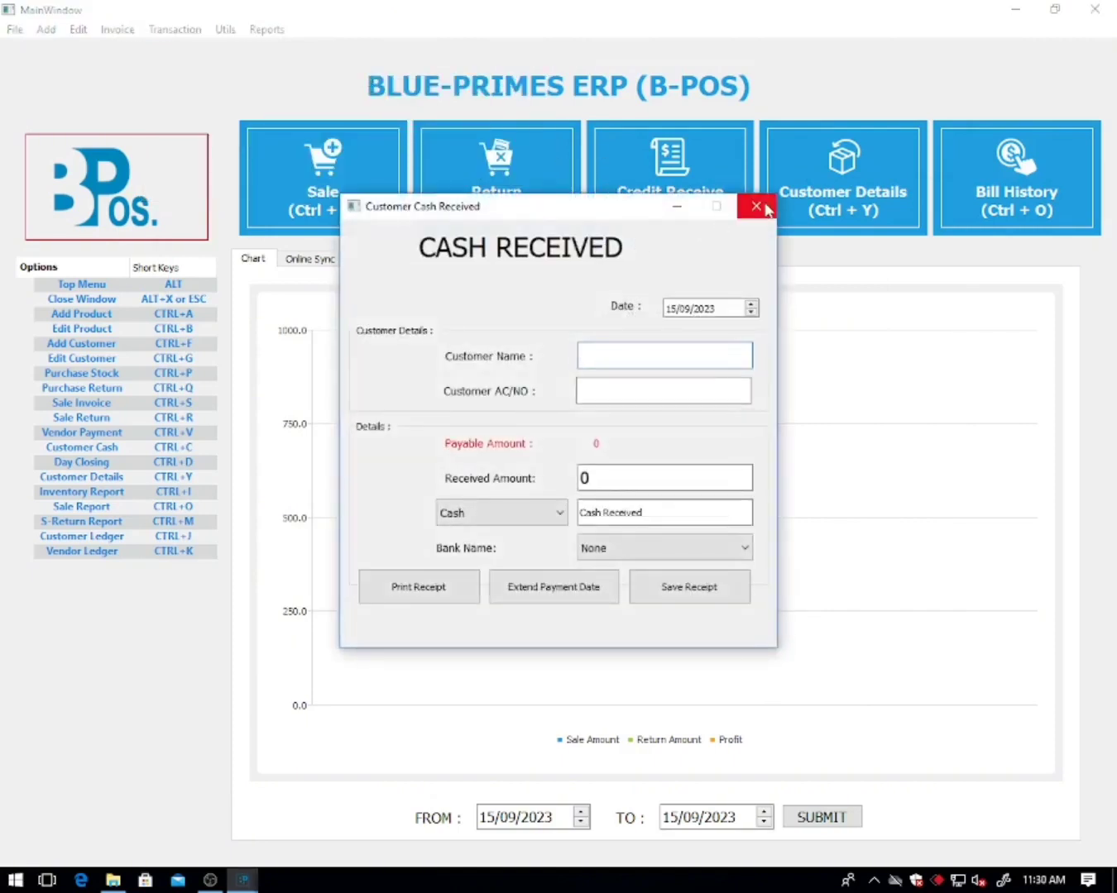
click(755, 205)
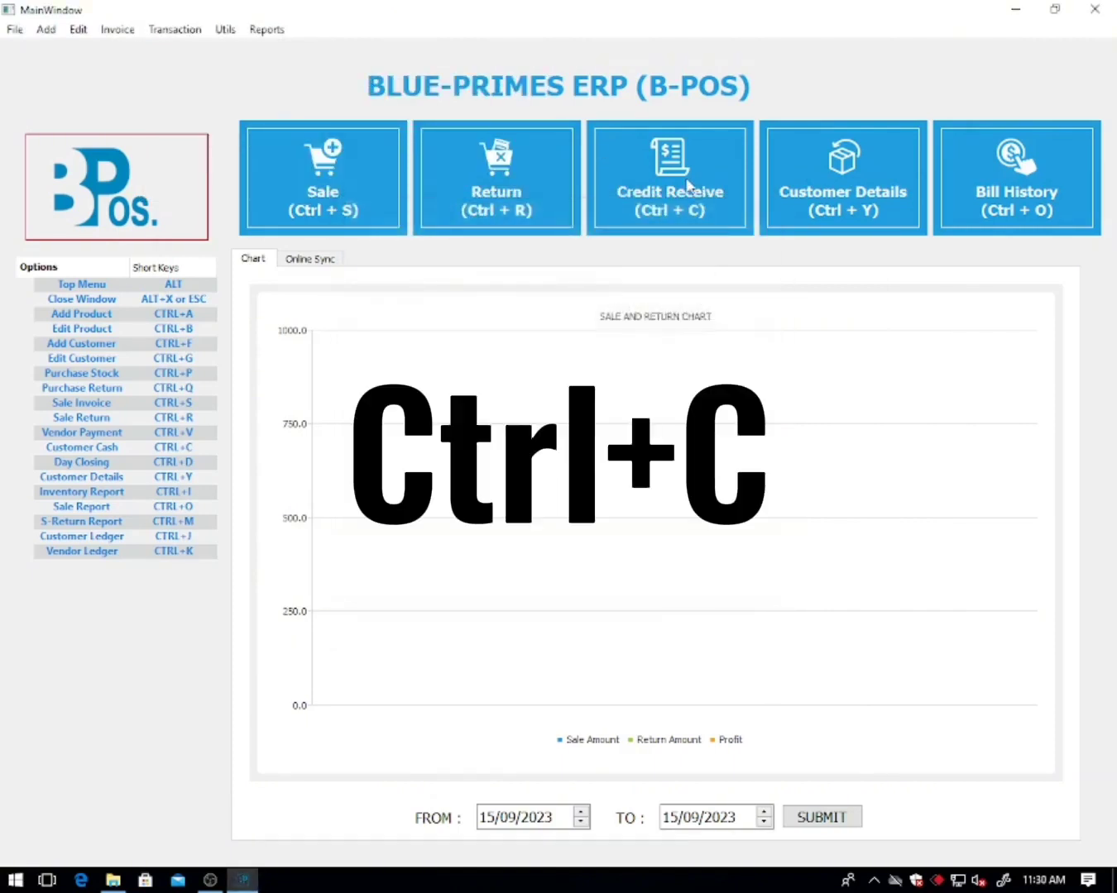
- Record a cash receipt of 500 from the Karachi customer and close the cash received form
key(ctrl+c)
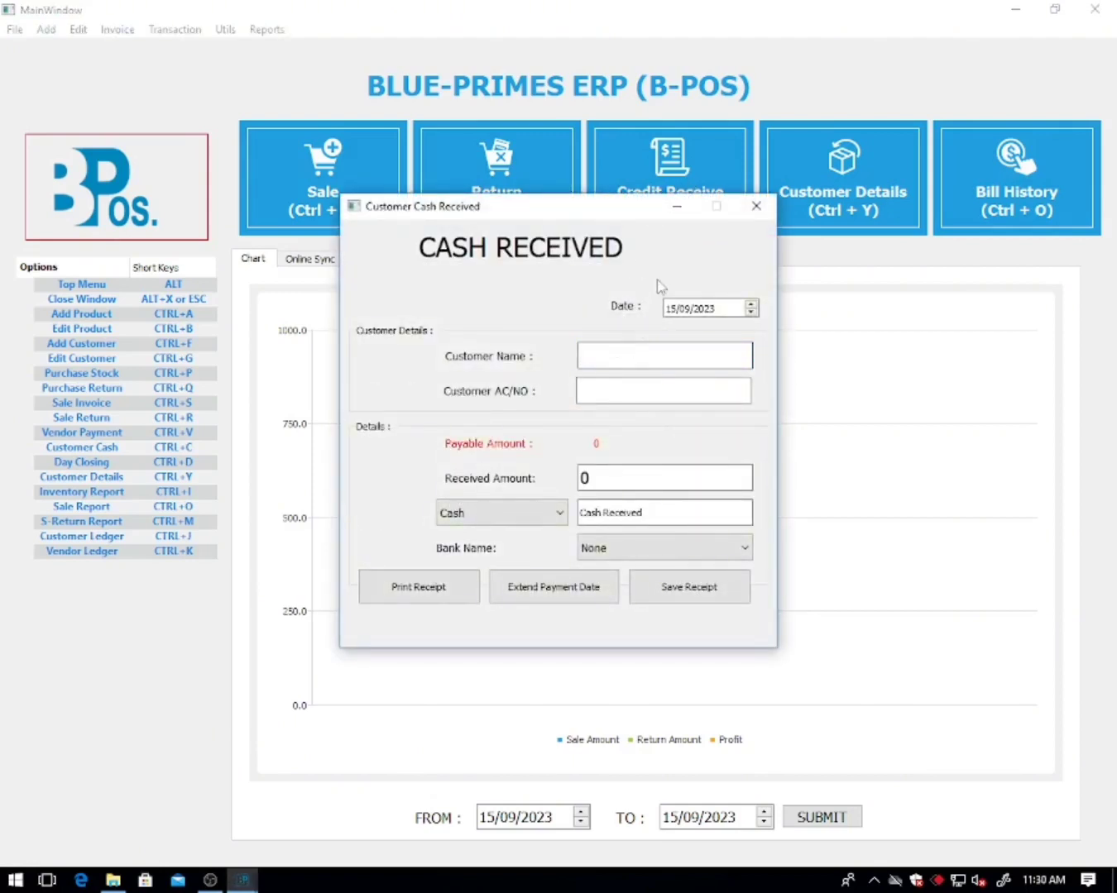
text(ali)
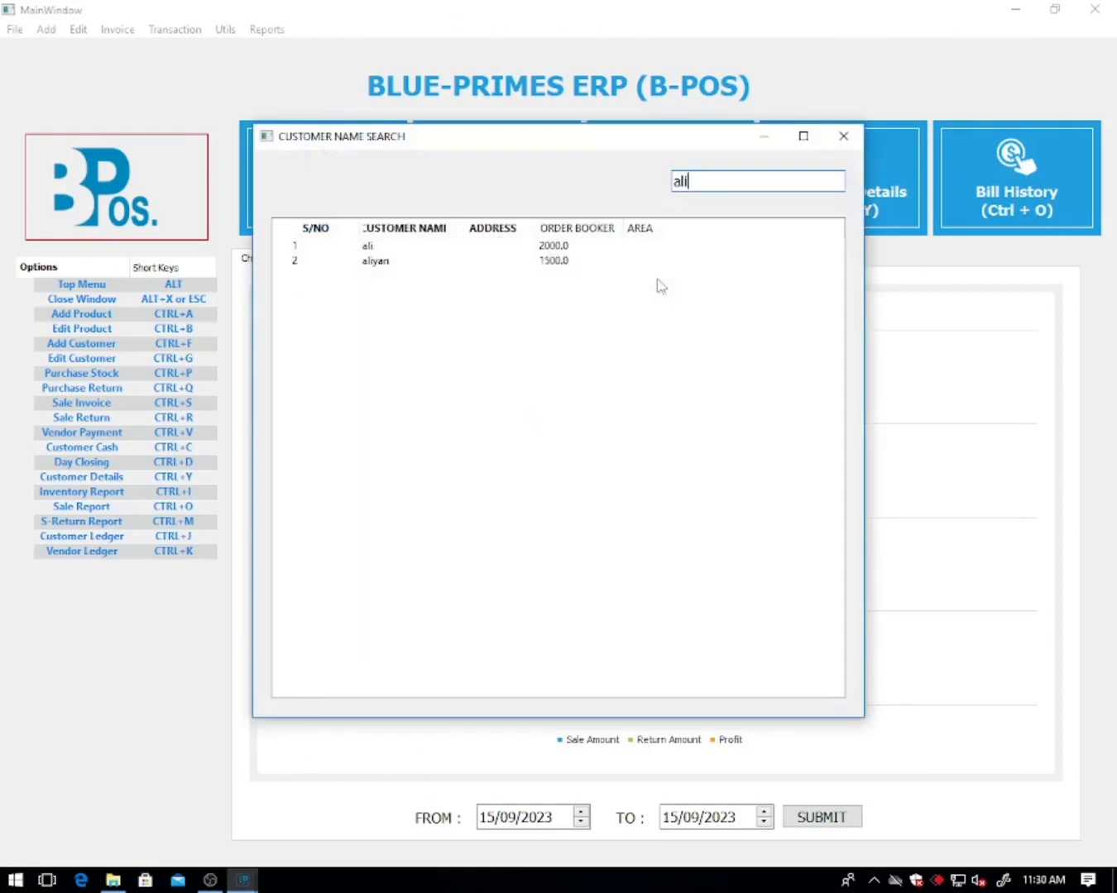
key(Down)
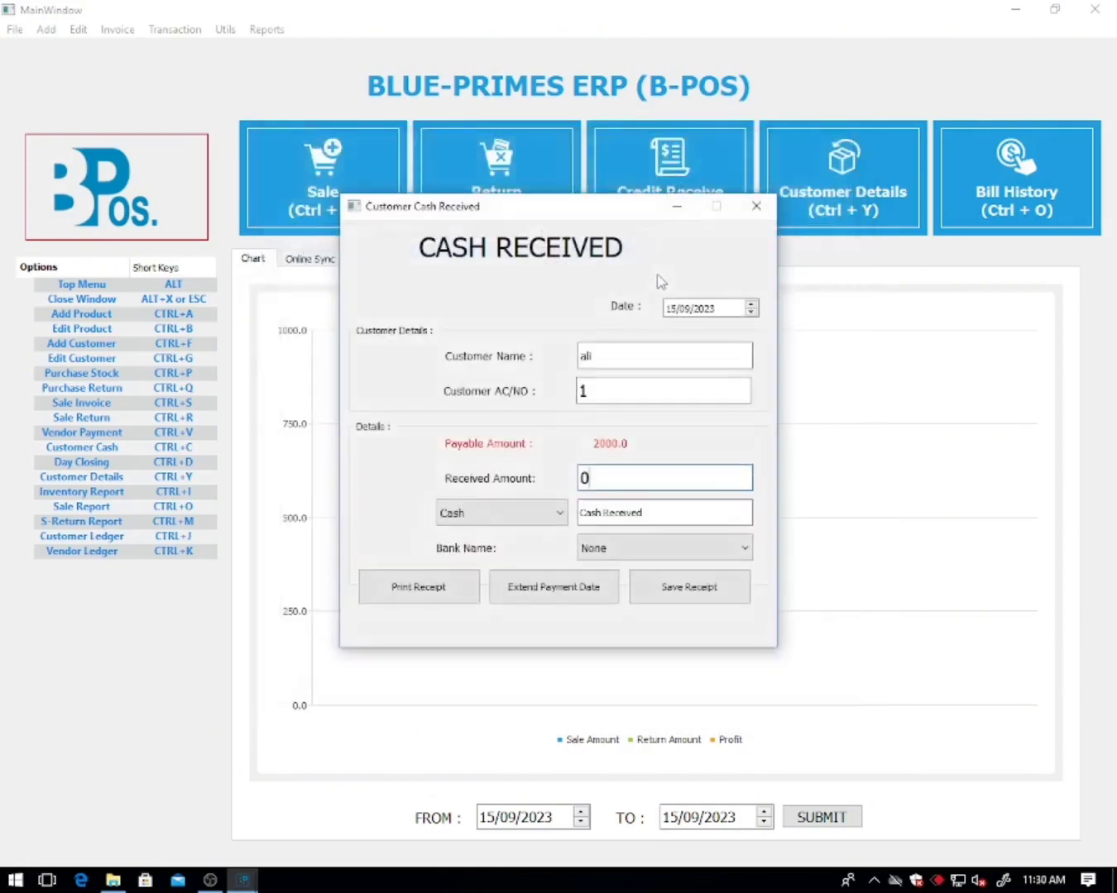
key(Return)
key(BackSpace)
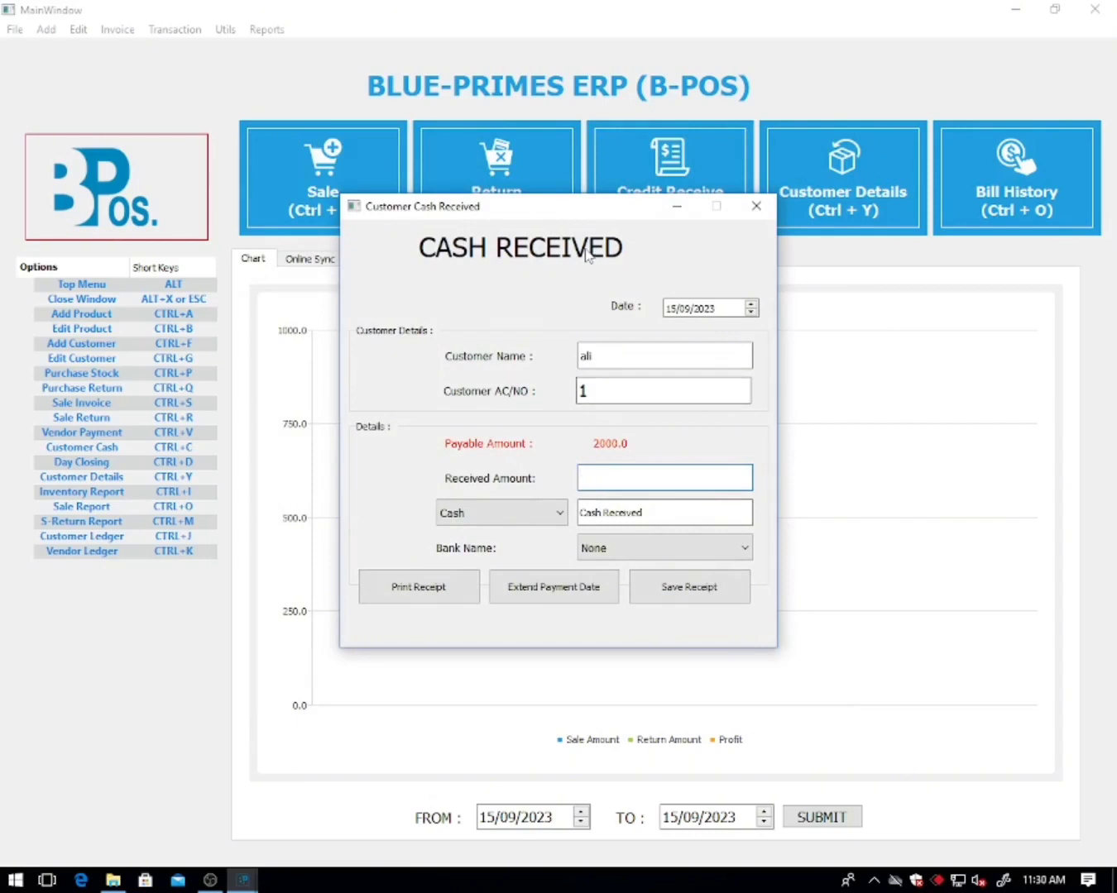
text(500)
key(Return)
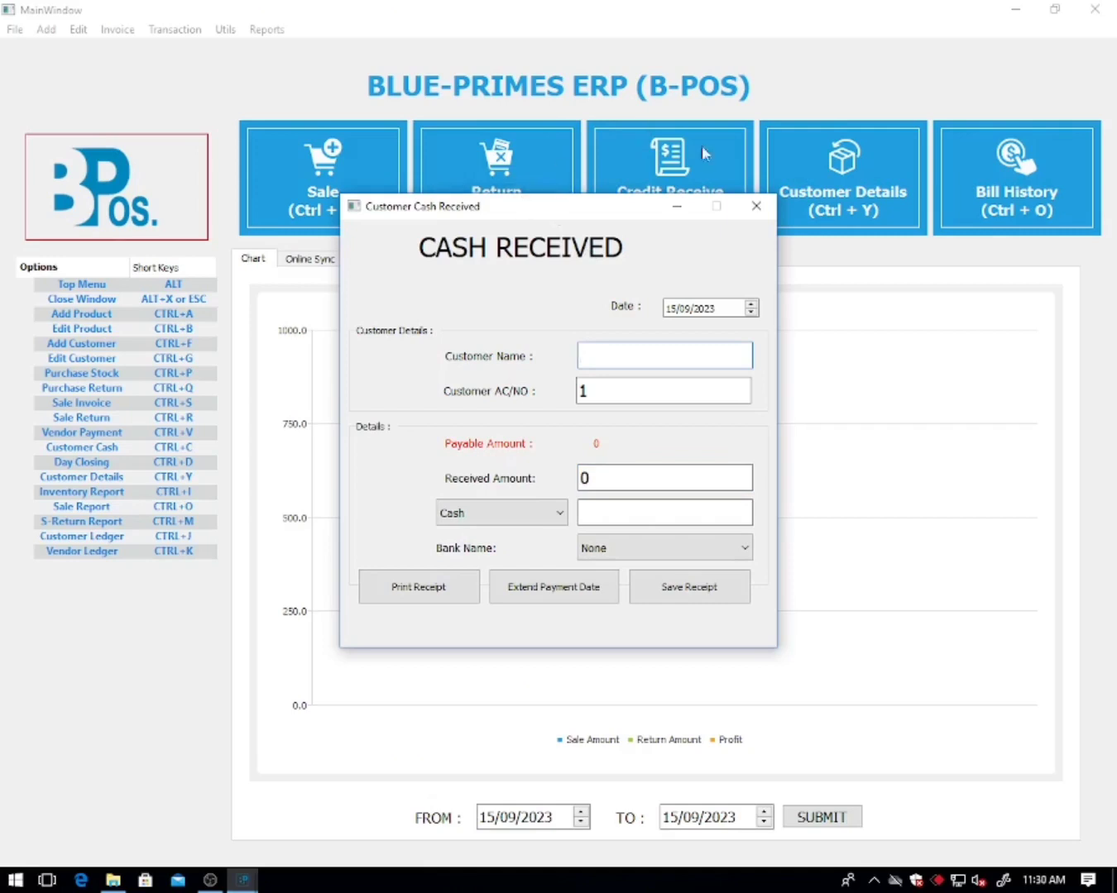
click(762, 207)
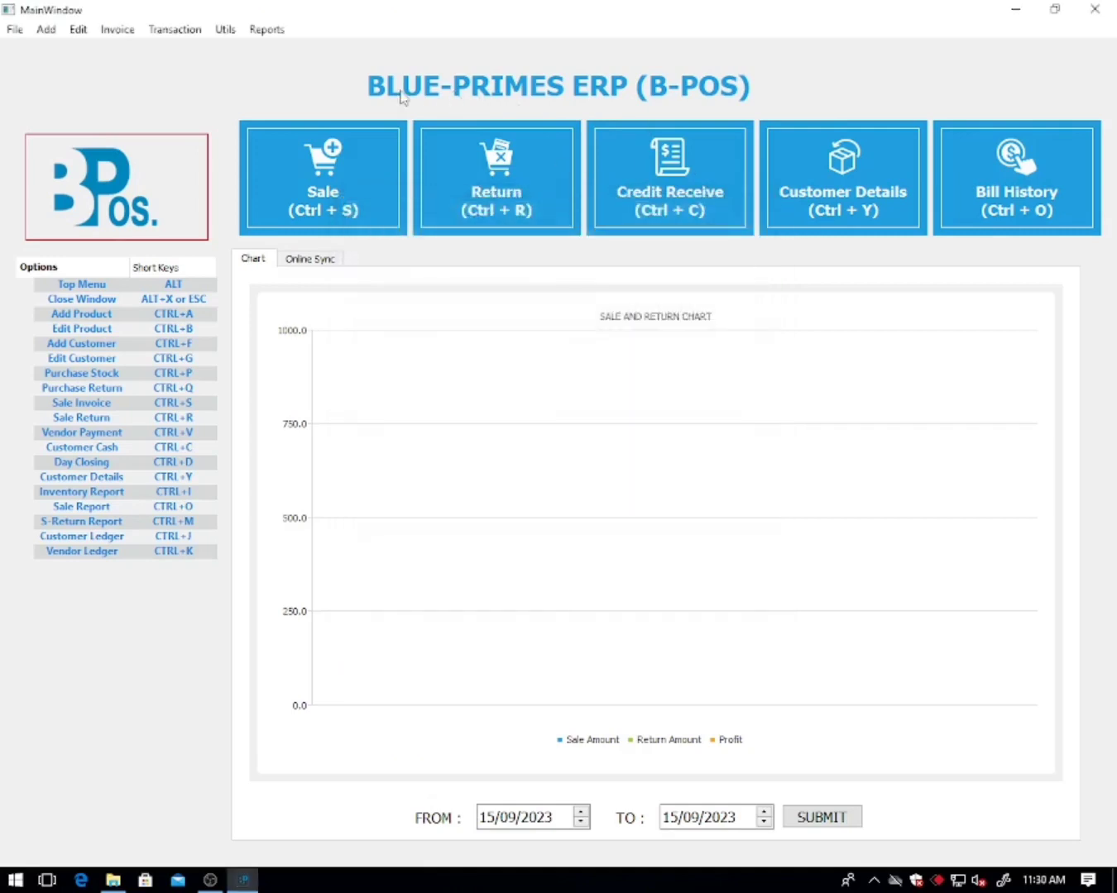
- Check the Karachi customer's balance in the customer details report and close it
click(263, 30)
click(280, 50)
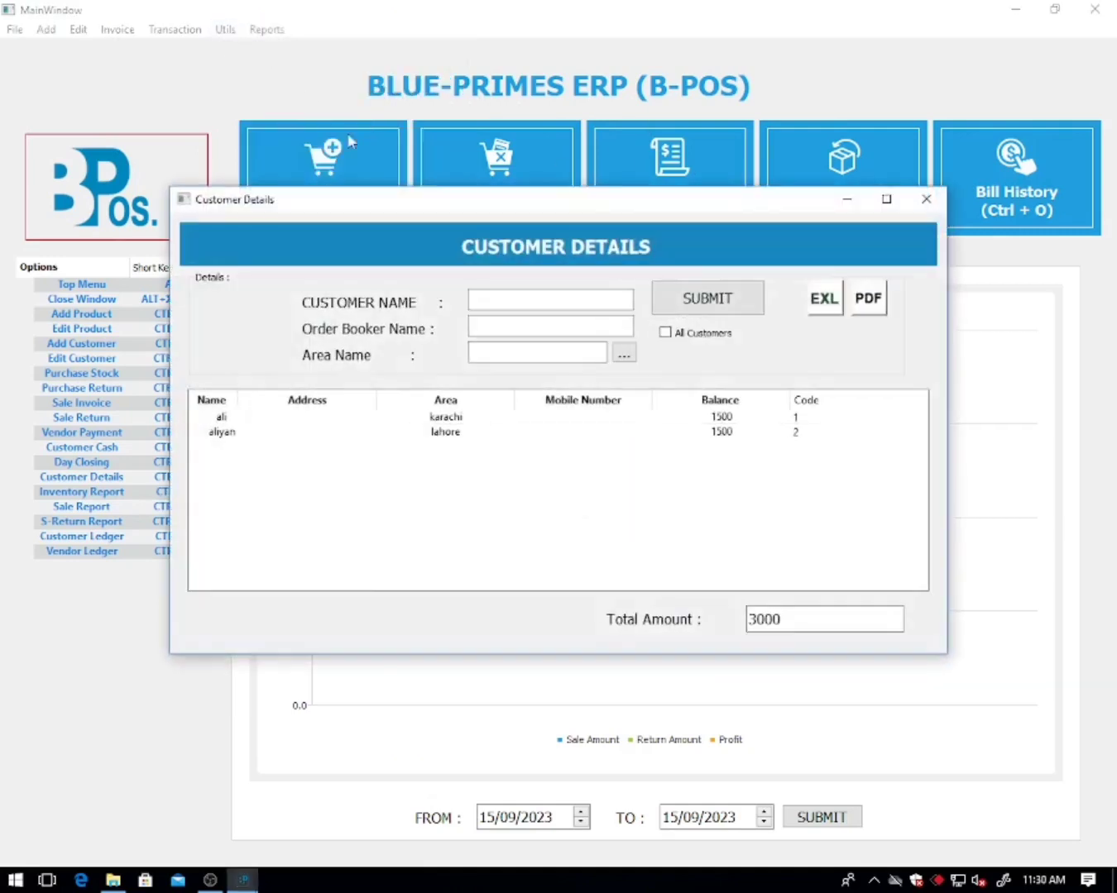
click(718, 421)
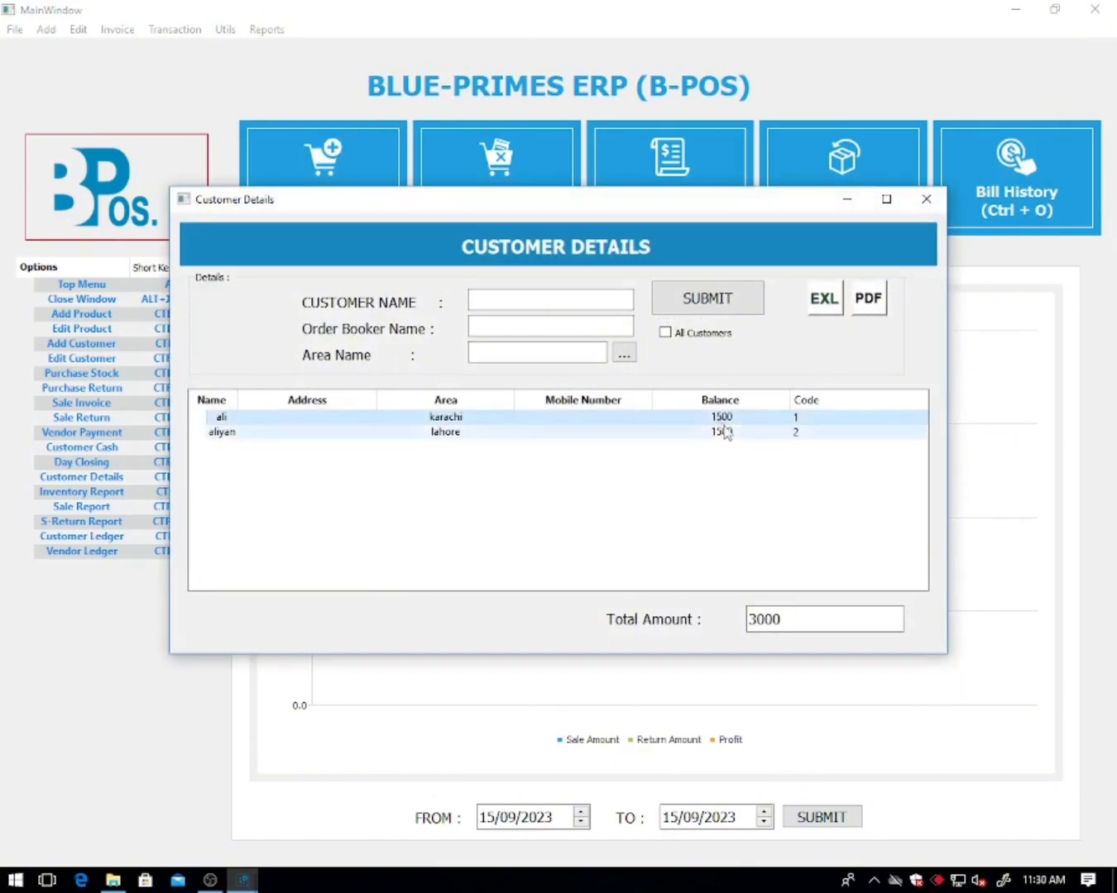
click(925, 199)
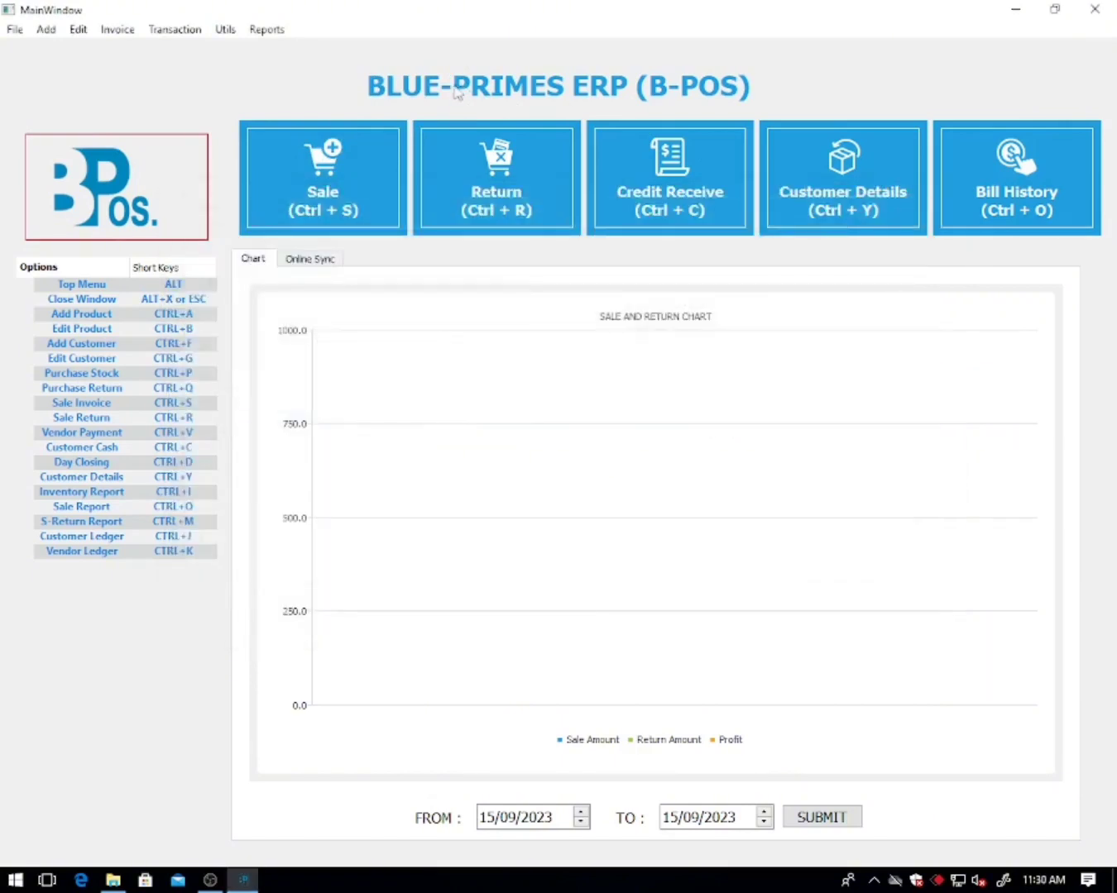
- Record a cash receipt of 200 from the Lahore customer and close the cash received form
click(628, 187)
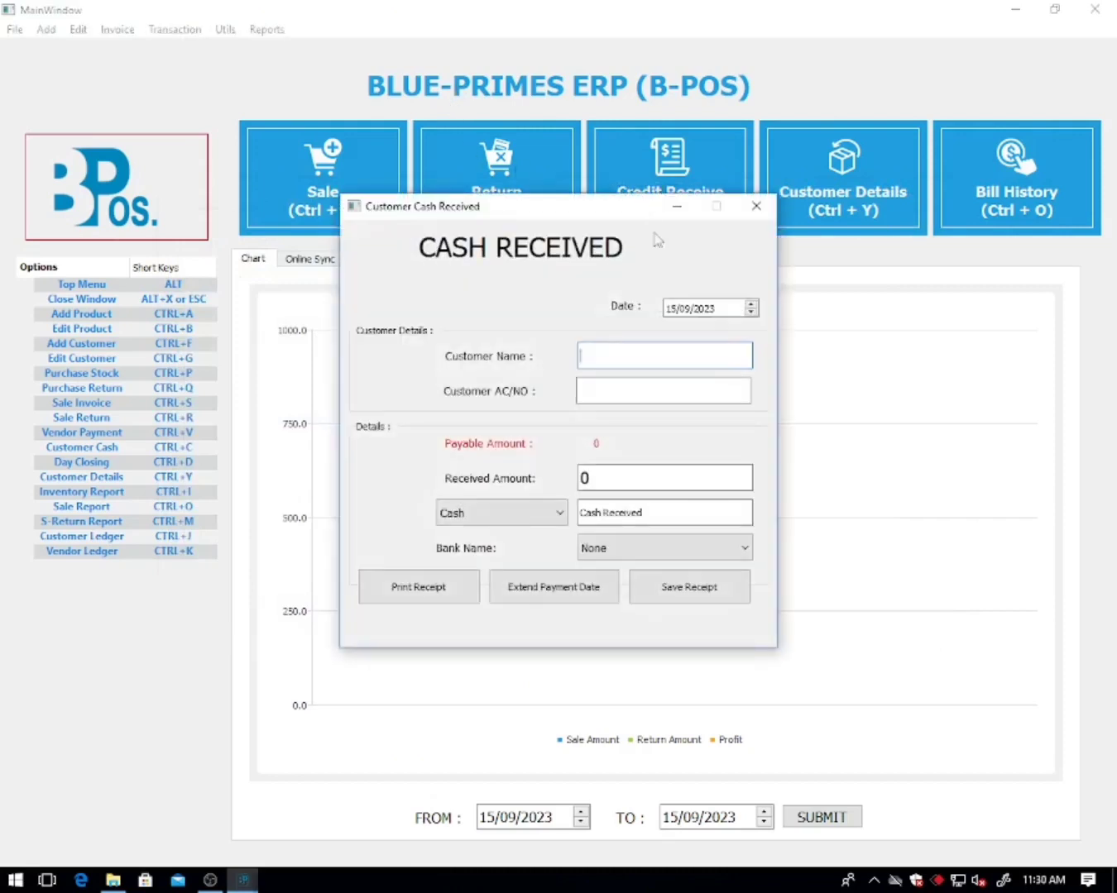
text(ali)
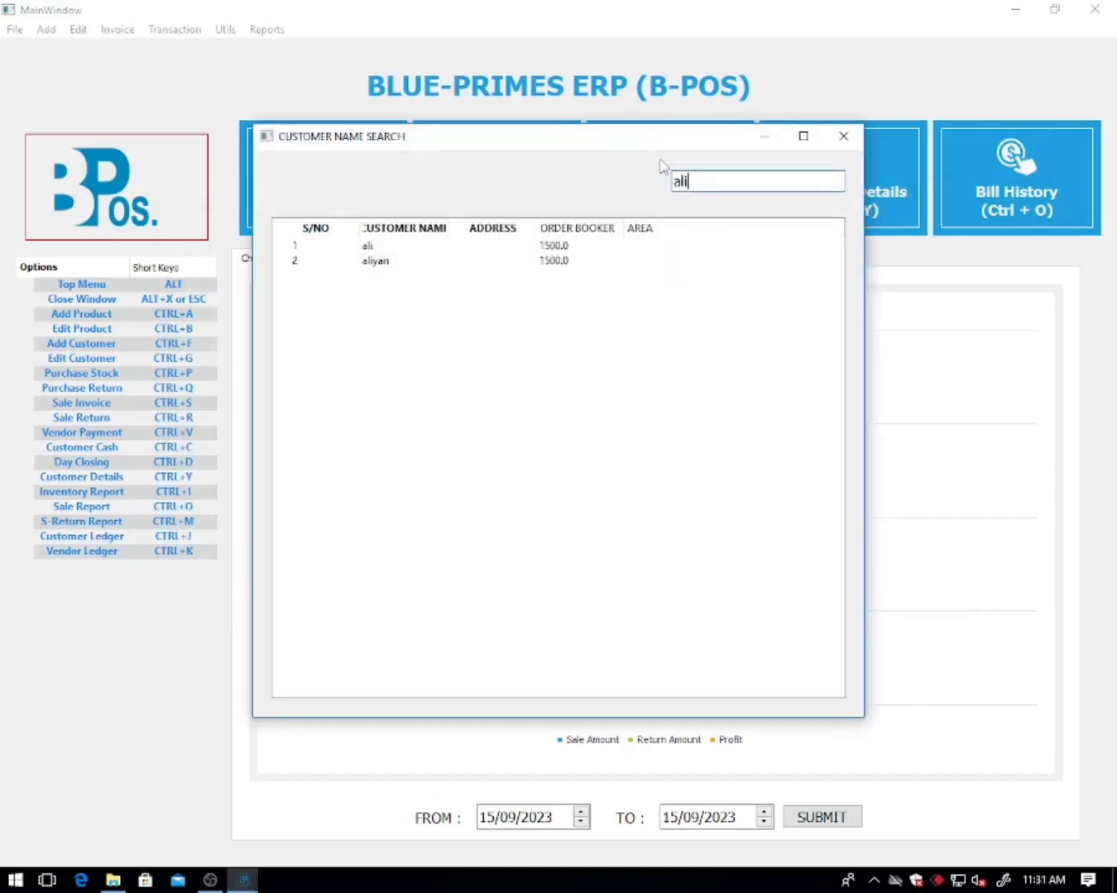
key(Down)
key(Down)
key(Return)
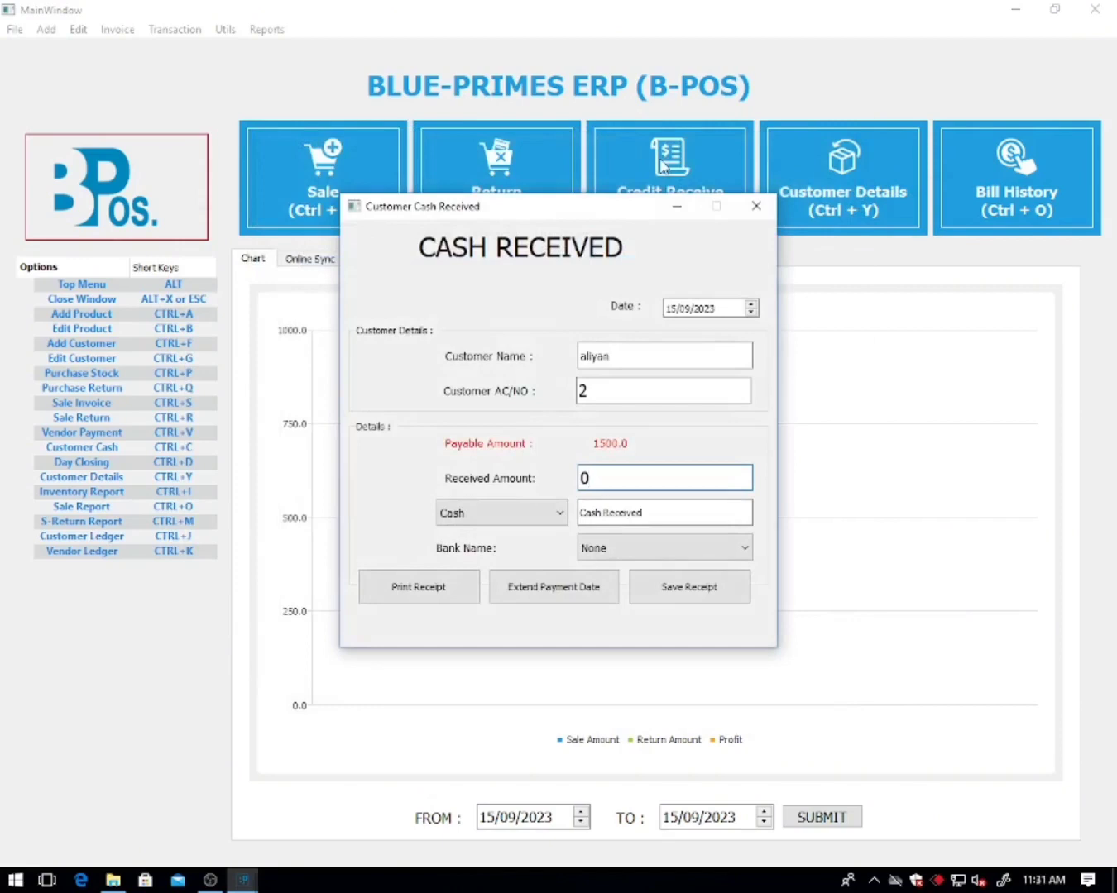
key(BackSpace)
text(200)
key(Return)
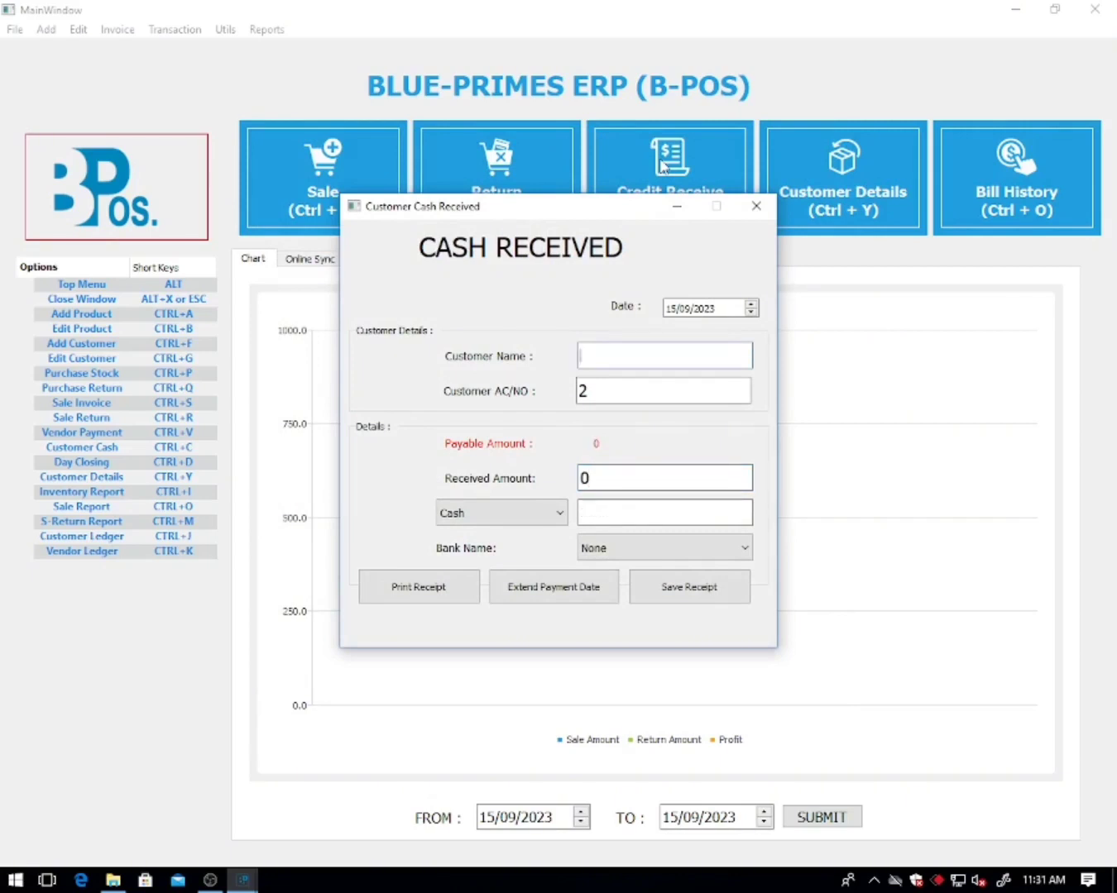
click(760, 214)
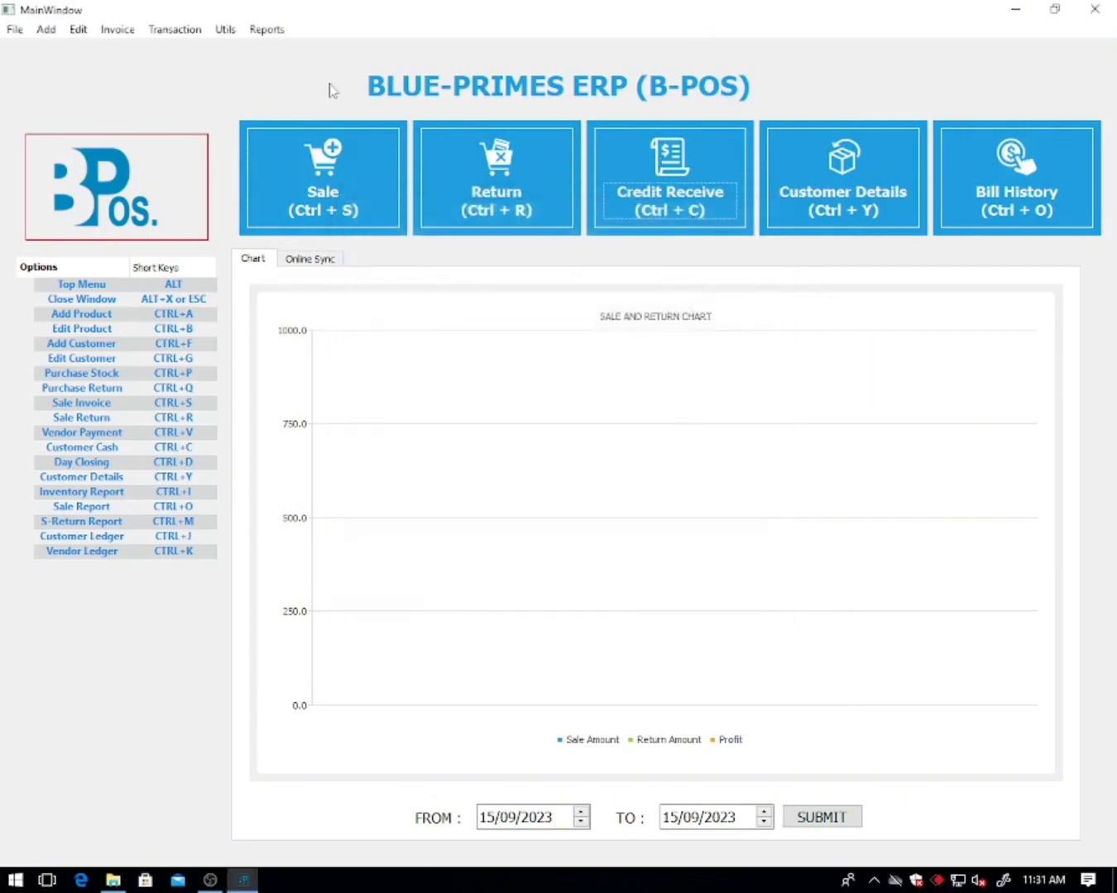
- Open the customer details report and check the Lahore customer's balance
click(258, 31)
click(268, 49)
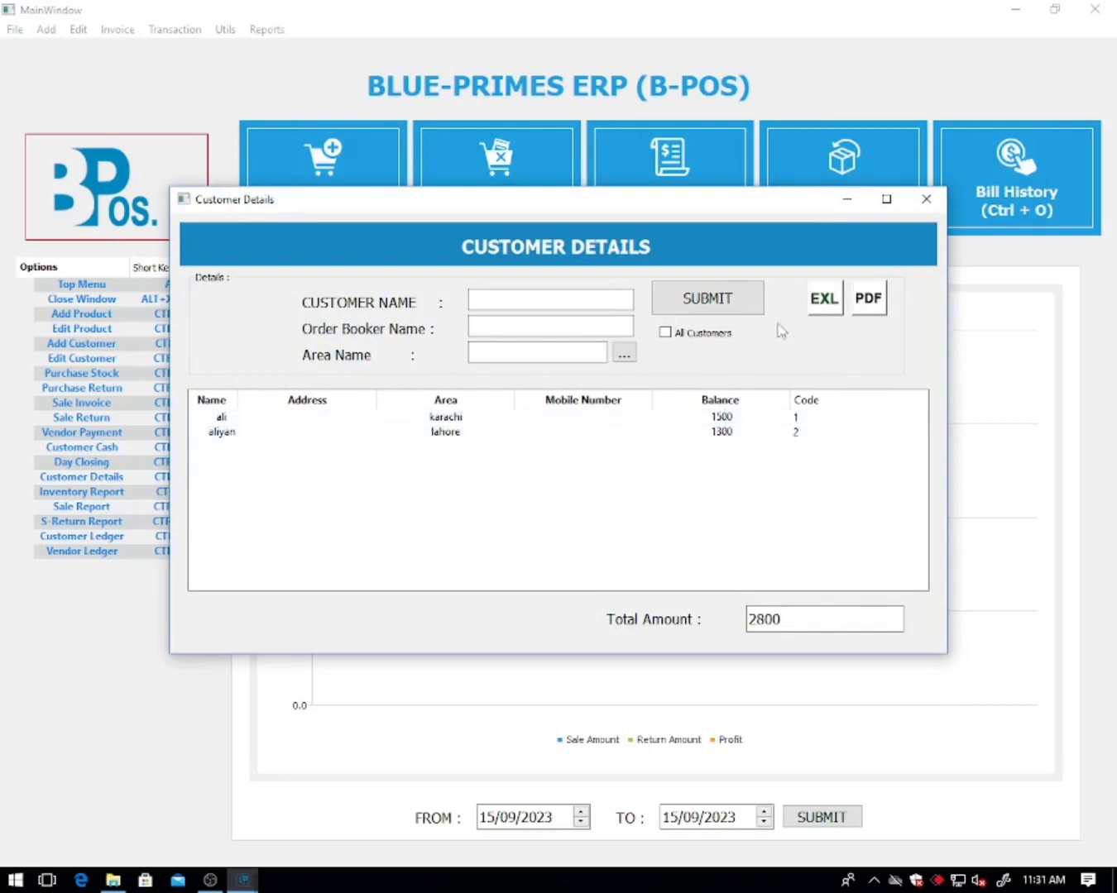
- Close the customer details report, open the Ugrai Cash form and select the recovery person
click(924, 200)
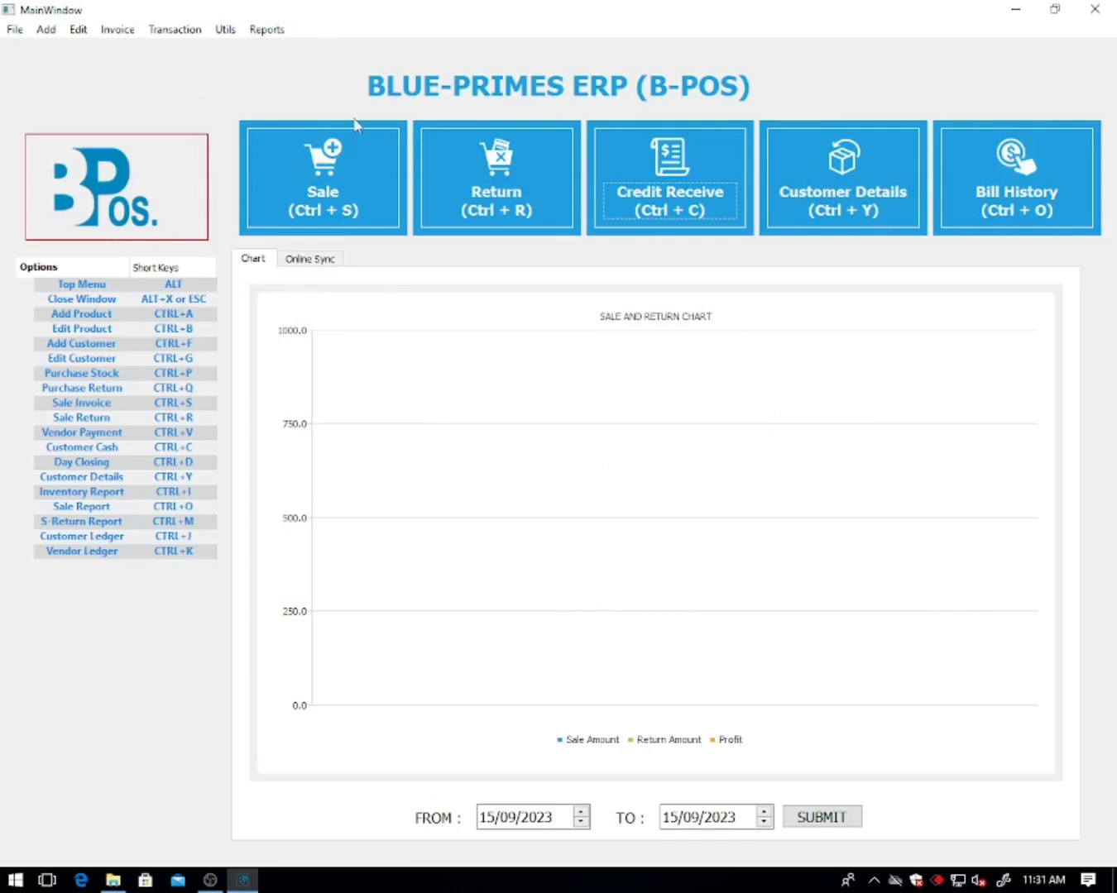
click(171, 31)
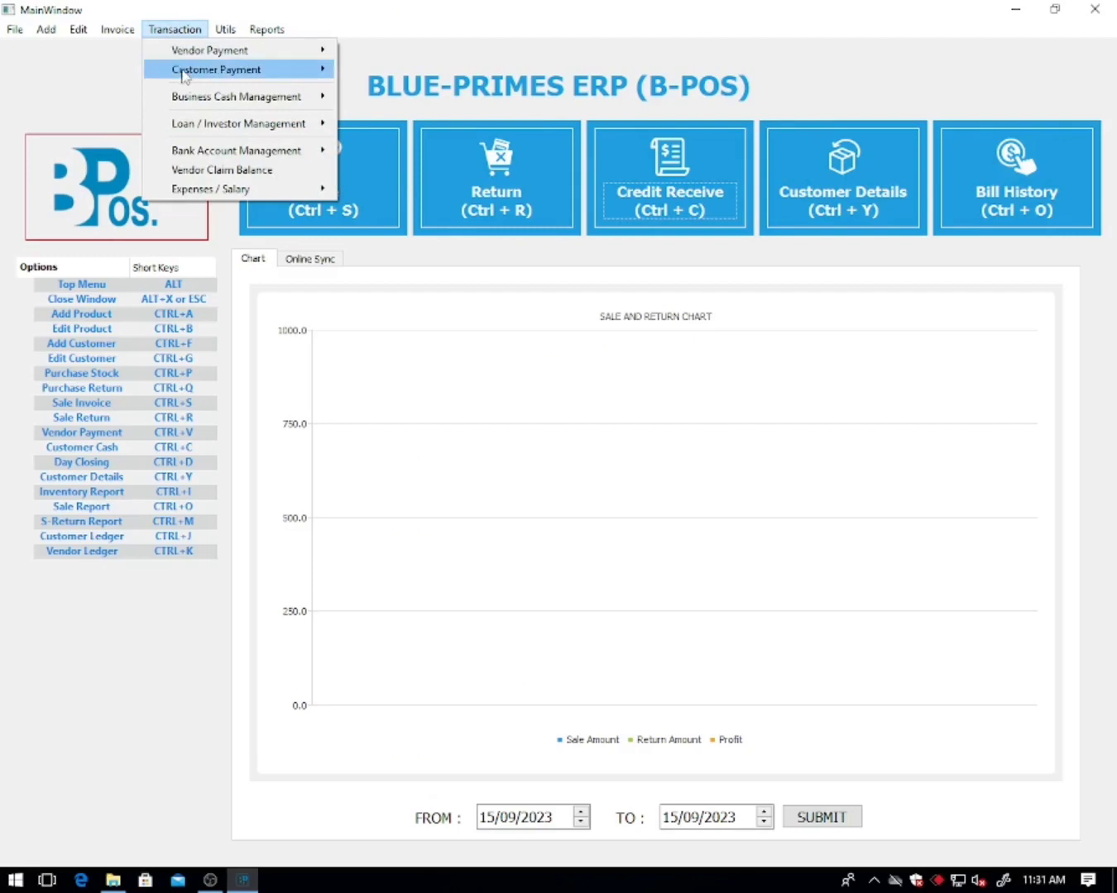
mouse_move(269, 75)
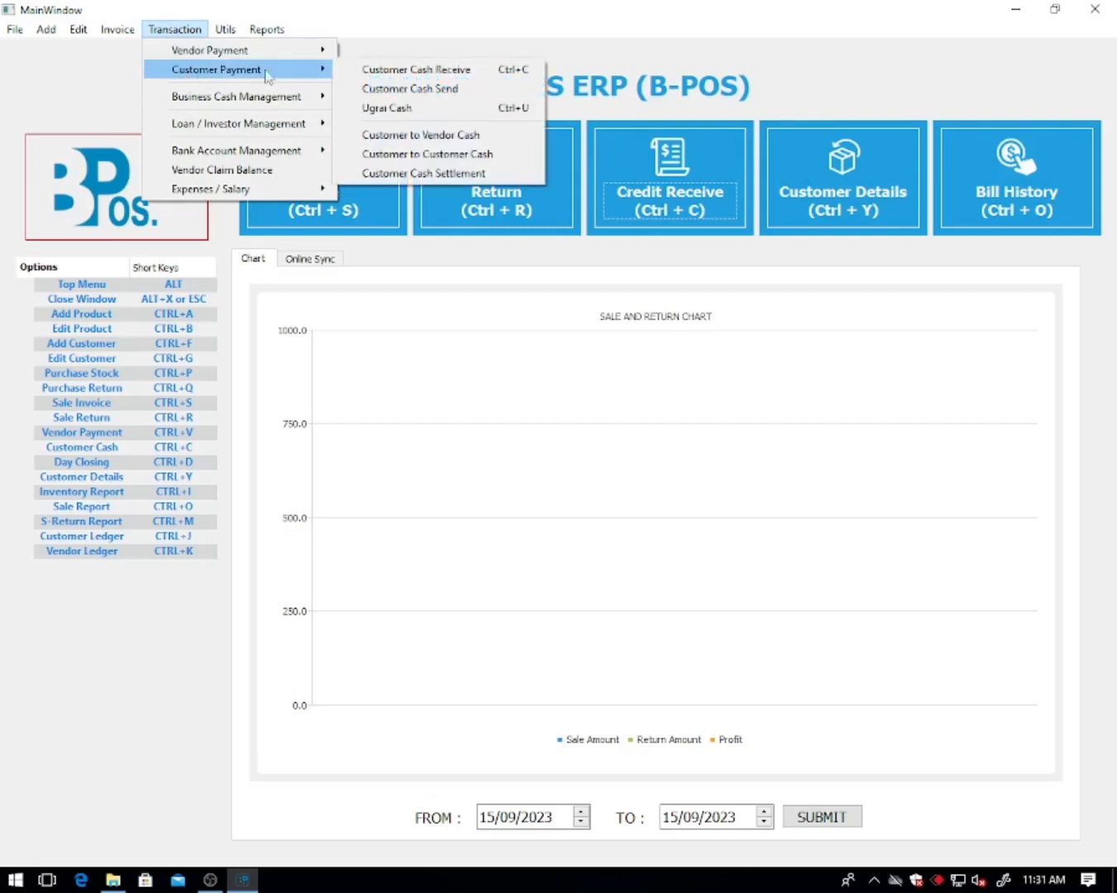
click(364, 113)
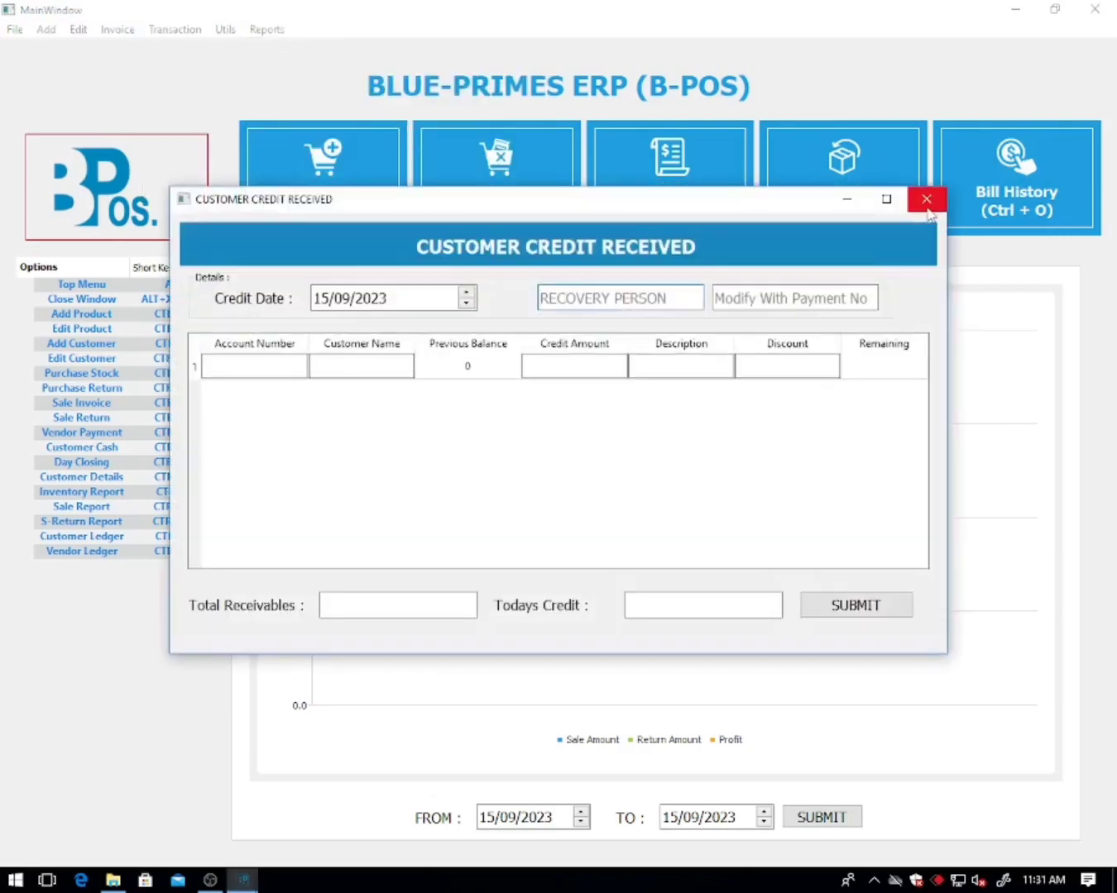
click(929, 199)
key(ctrl+u)
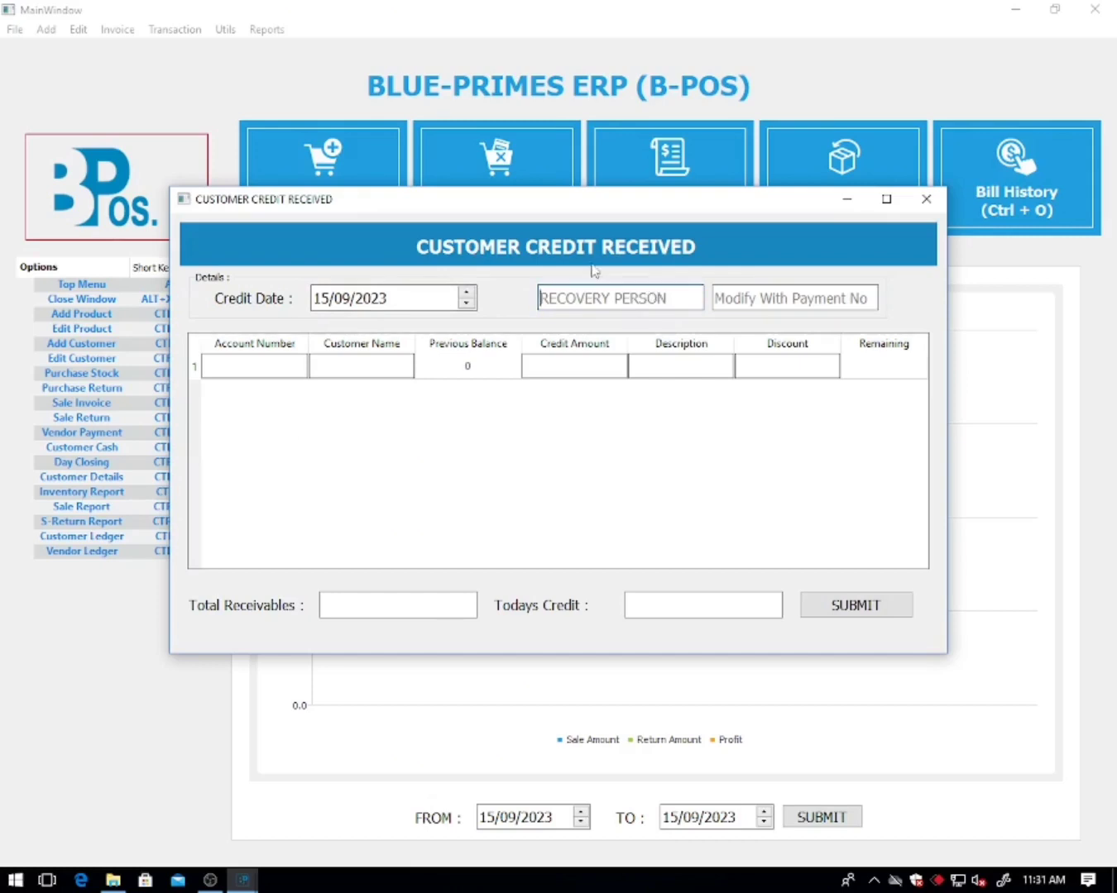
text(bi)
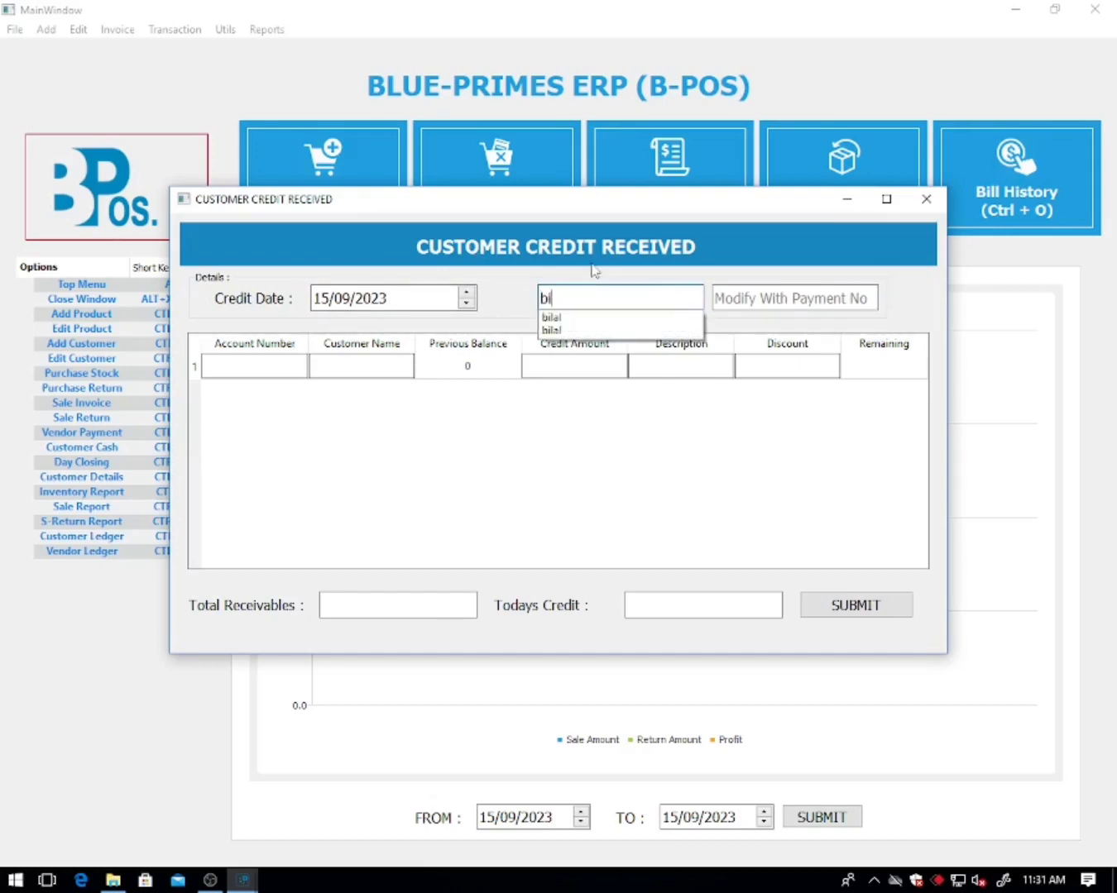
key(Down)
key(Return)
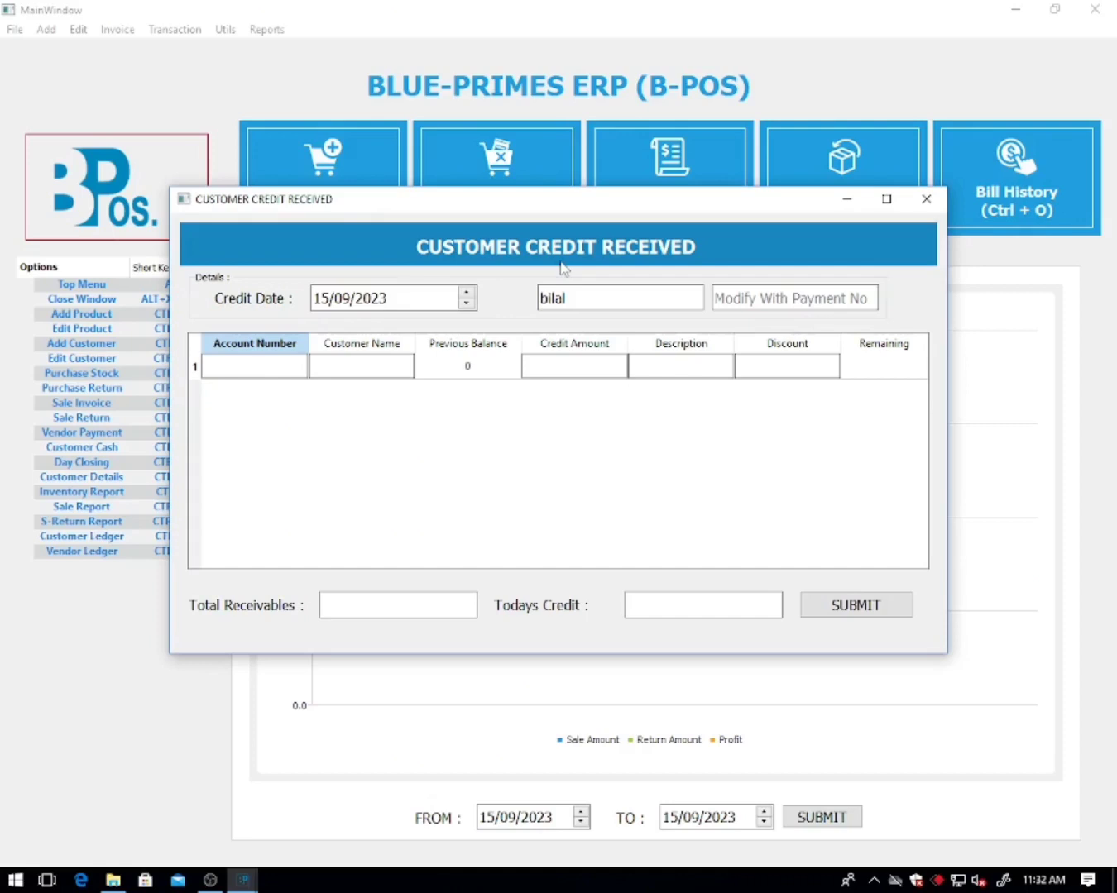
- Enter a credit amount of 500 for the Karachi customer in the first row of the credit received form
text(1)
key(Return)
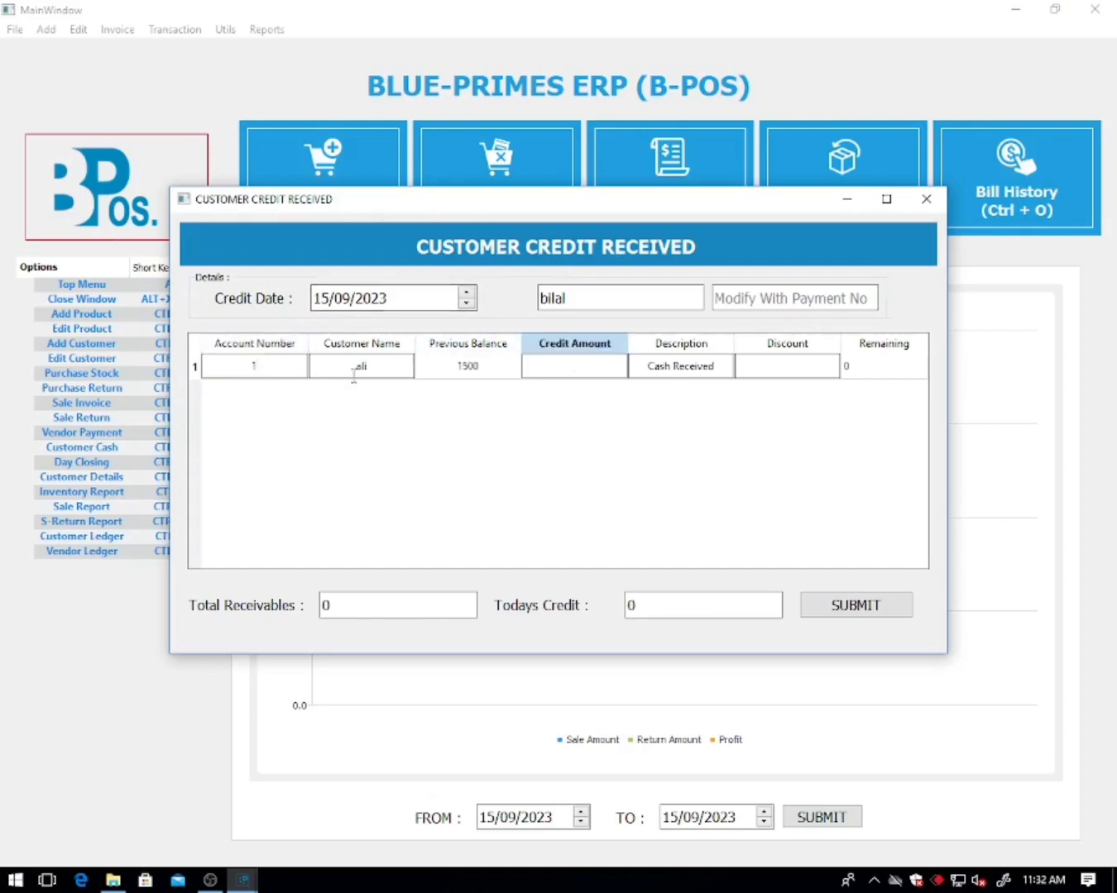
click(461, 375)
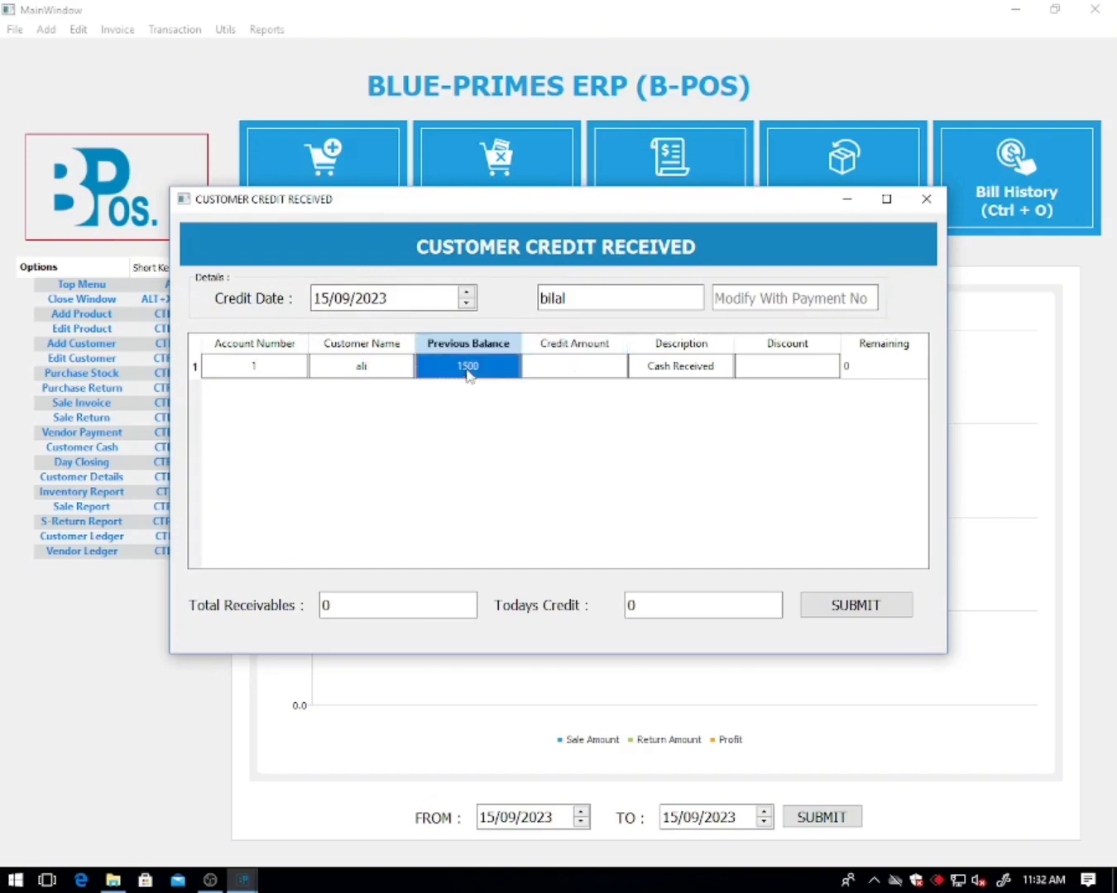
click(545, 368)
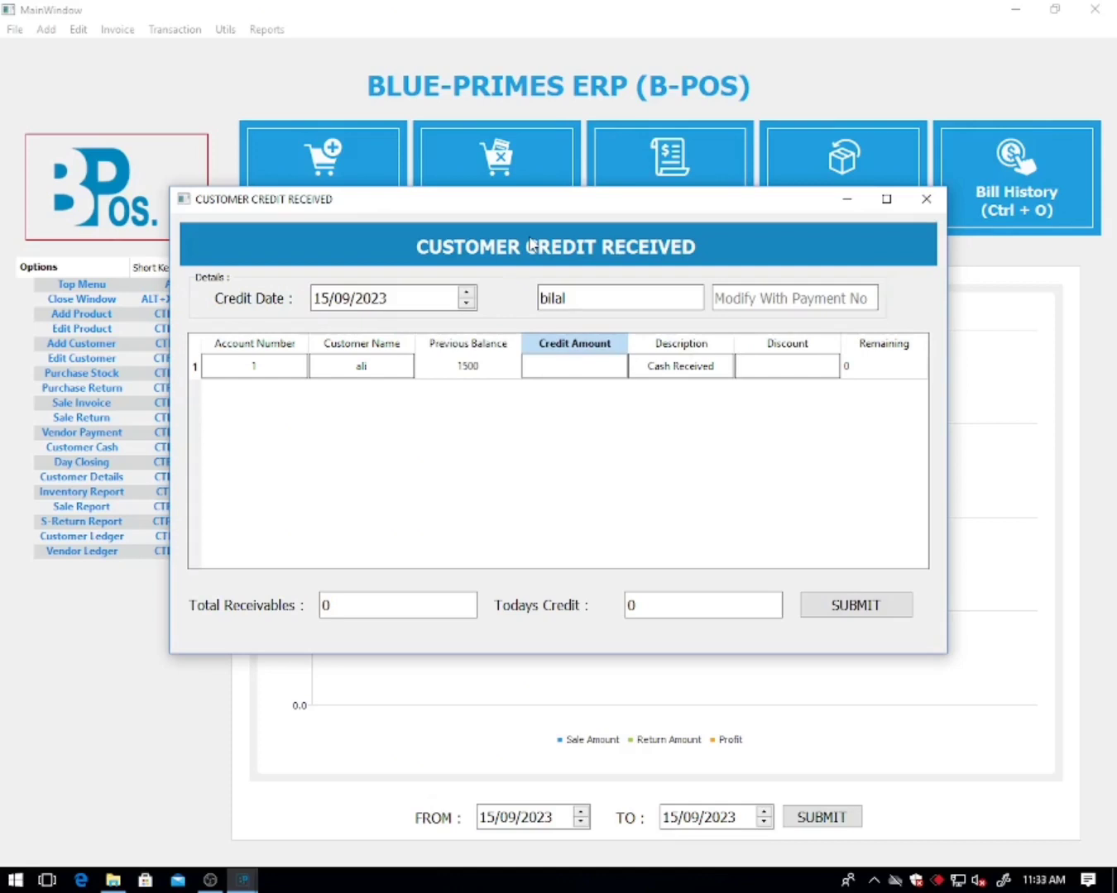
text(500)
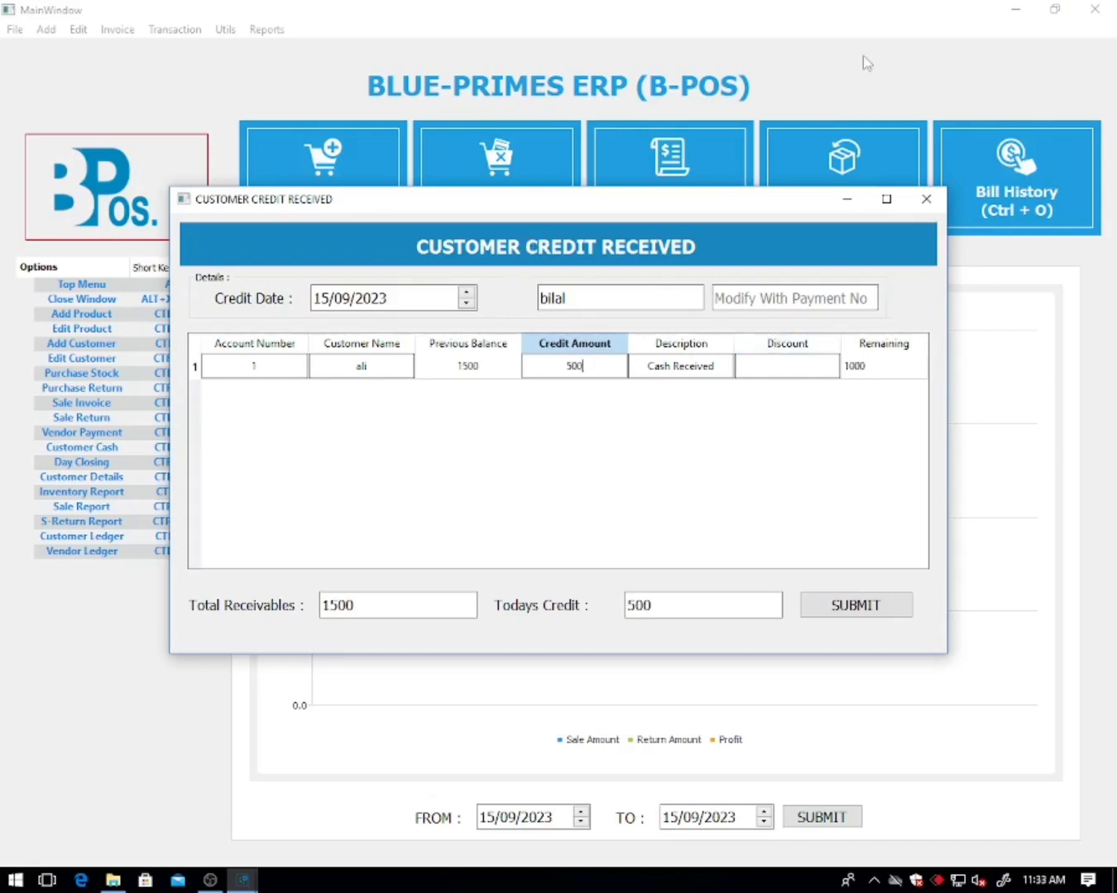
key(Tab)
key(Tab)
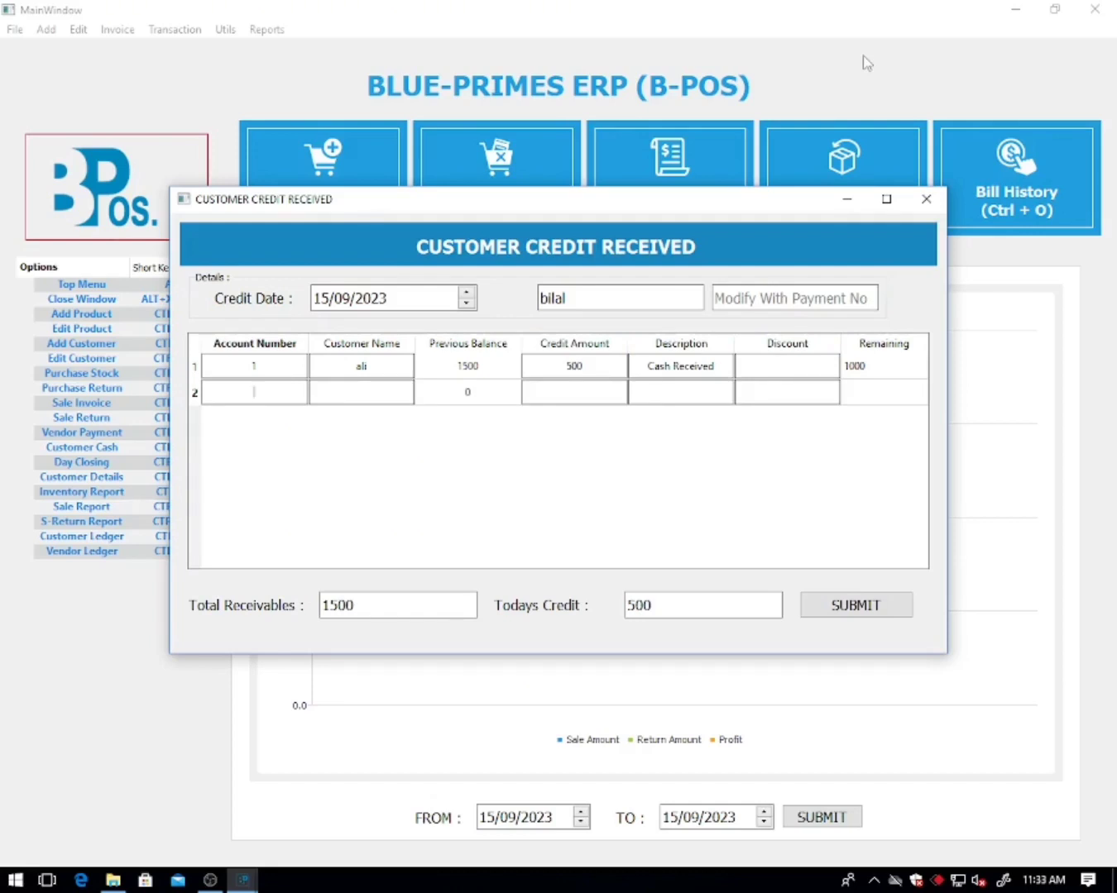
- Add a credit amount of 500 for the Lahore customer in the second row and submit the credit received form
text(2)
key(Return)
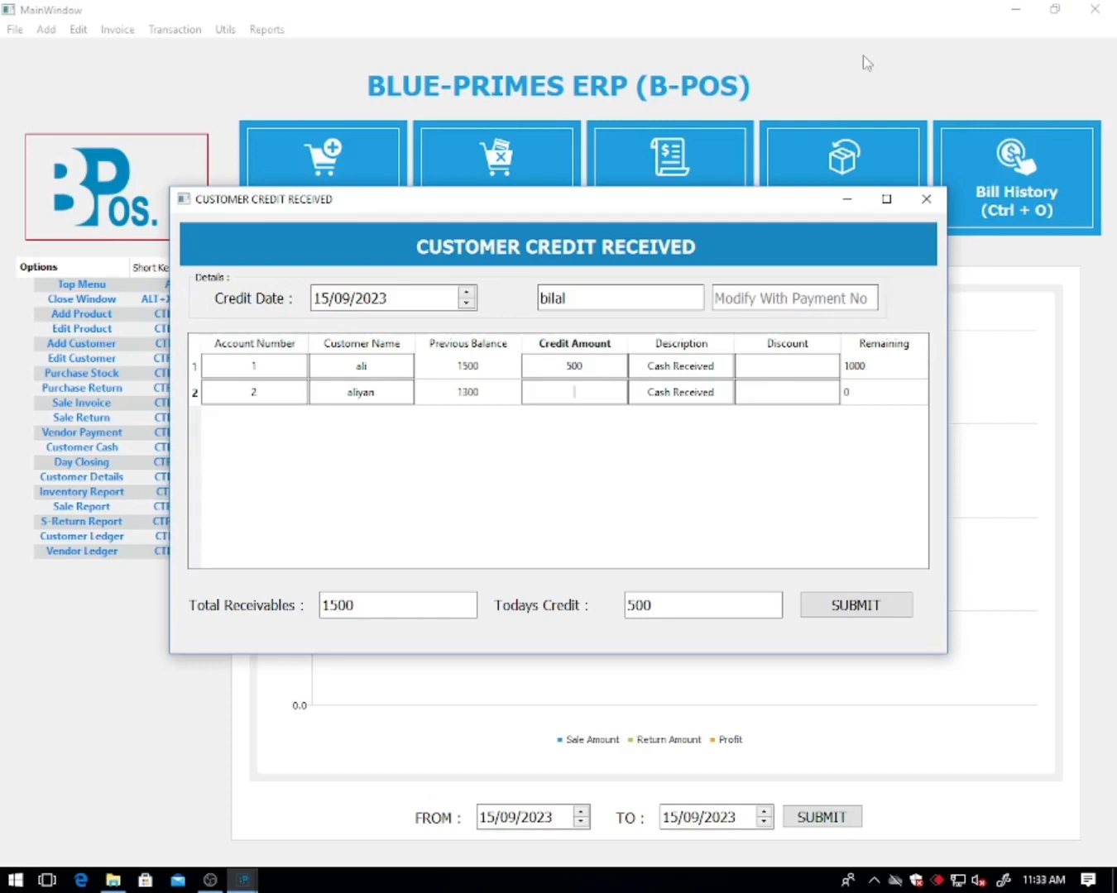
text(500)
key(Tab)
key(Tab)
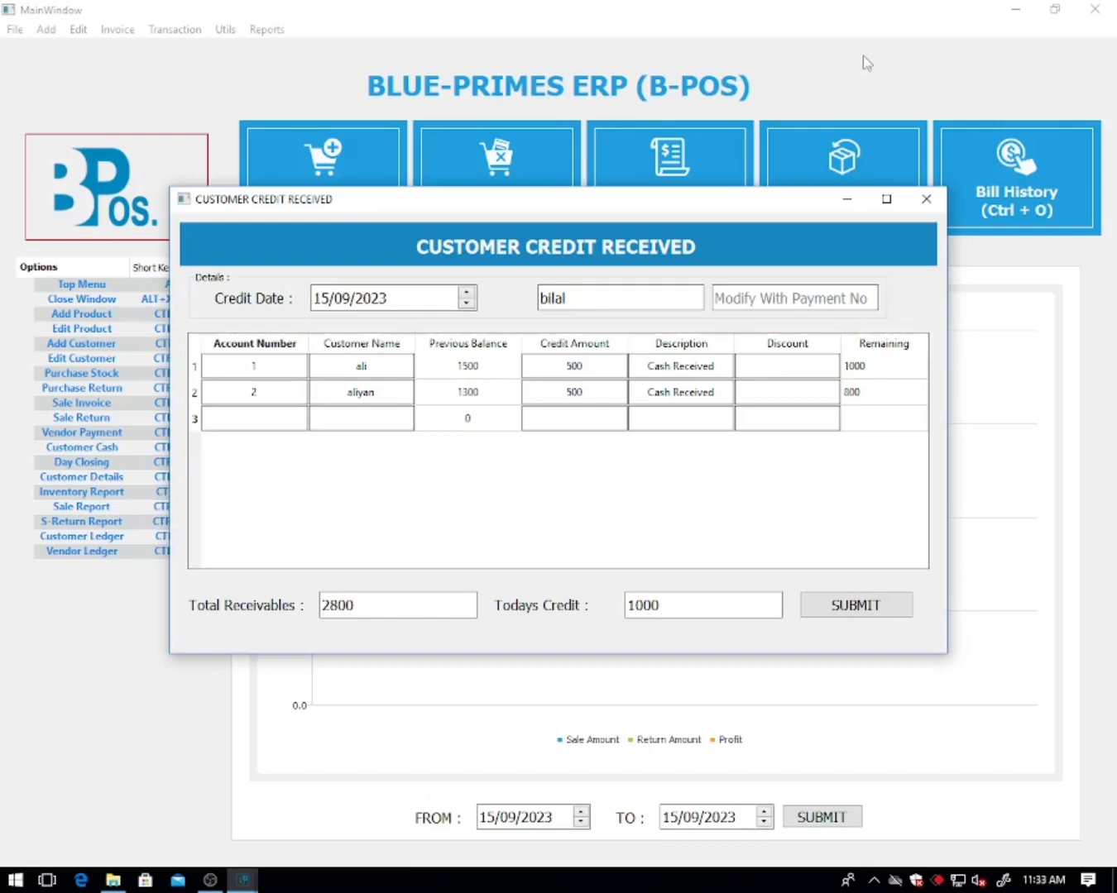
key(ctrl+s)
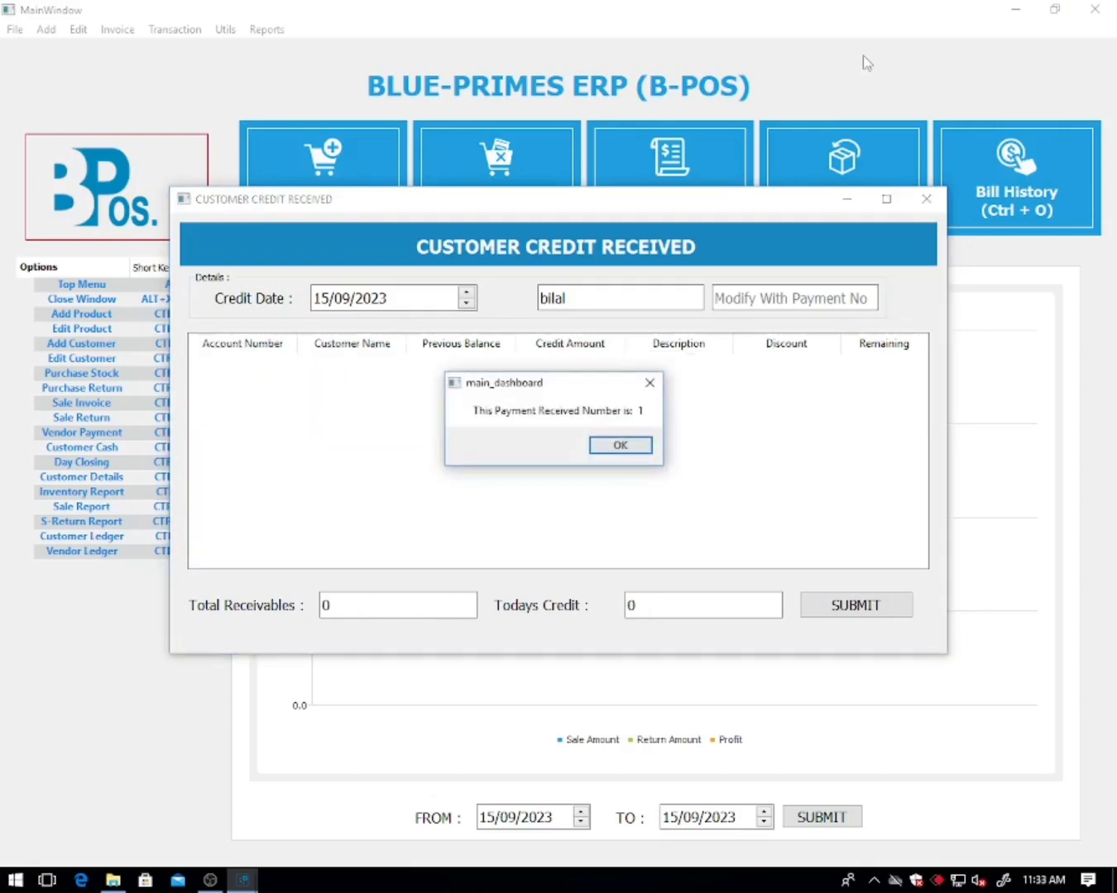
key(Return)
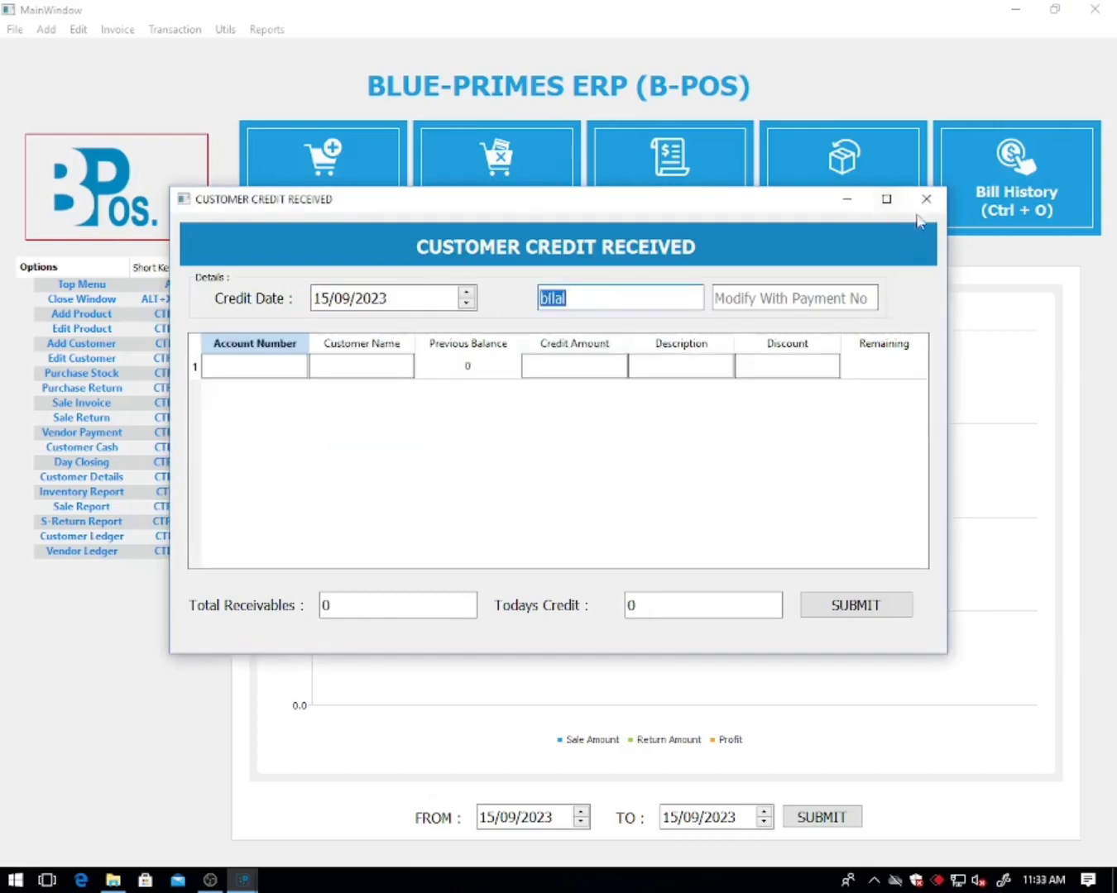
click(925, 200)
- Check the Karachi and Lahore customers' balances in the customer details report and close it
click(281, 30)
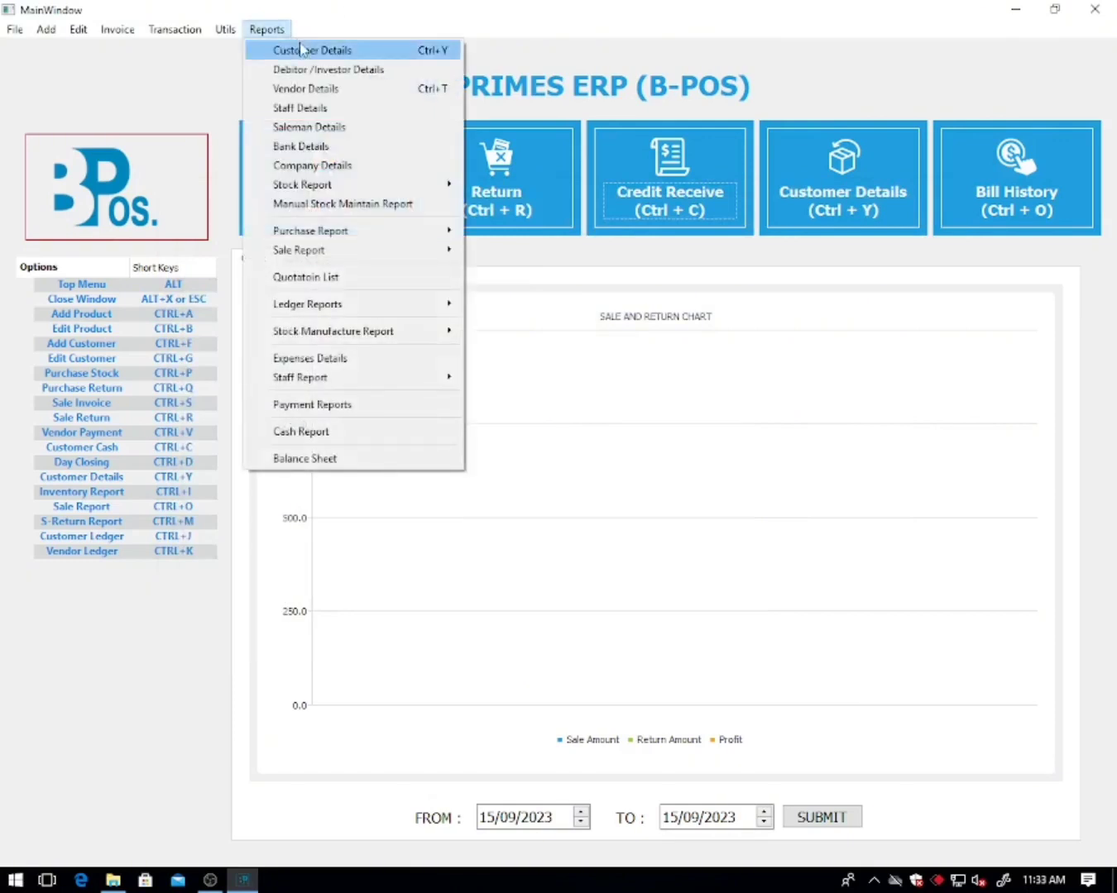
click(302, 49)
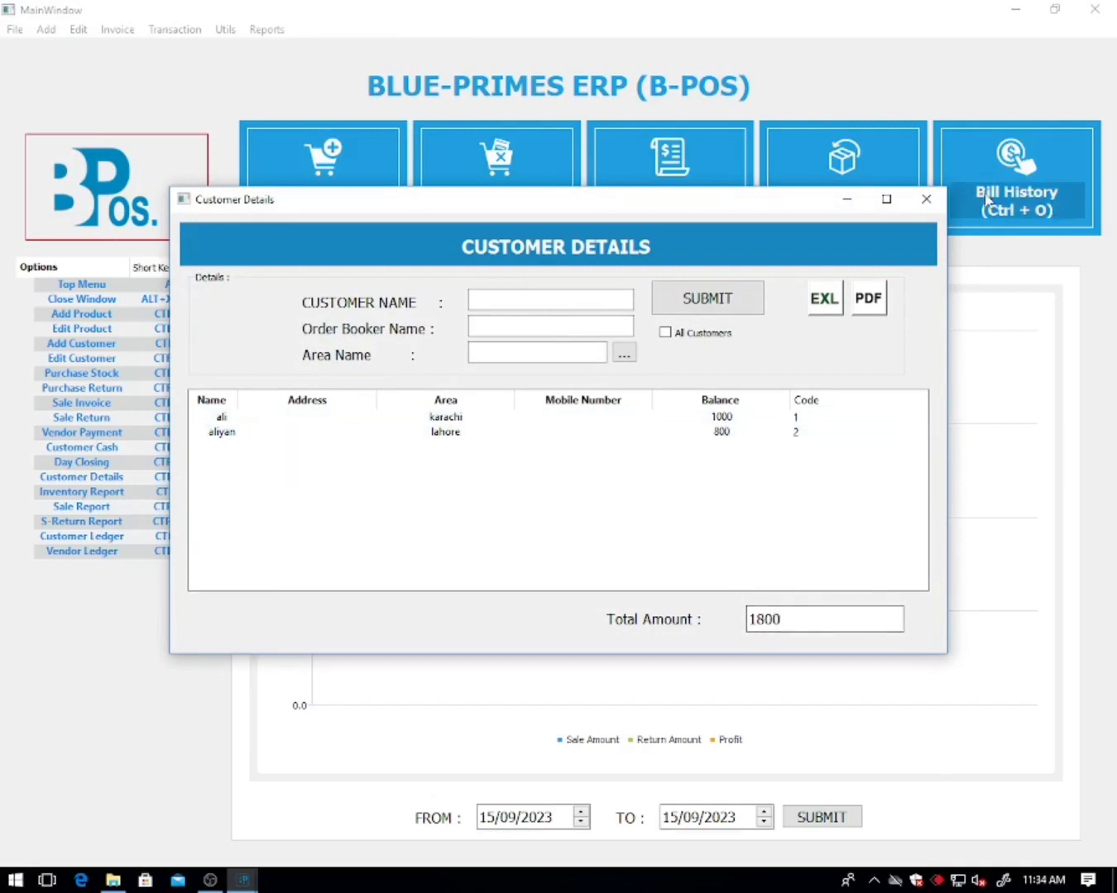
click(926, 198)
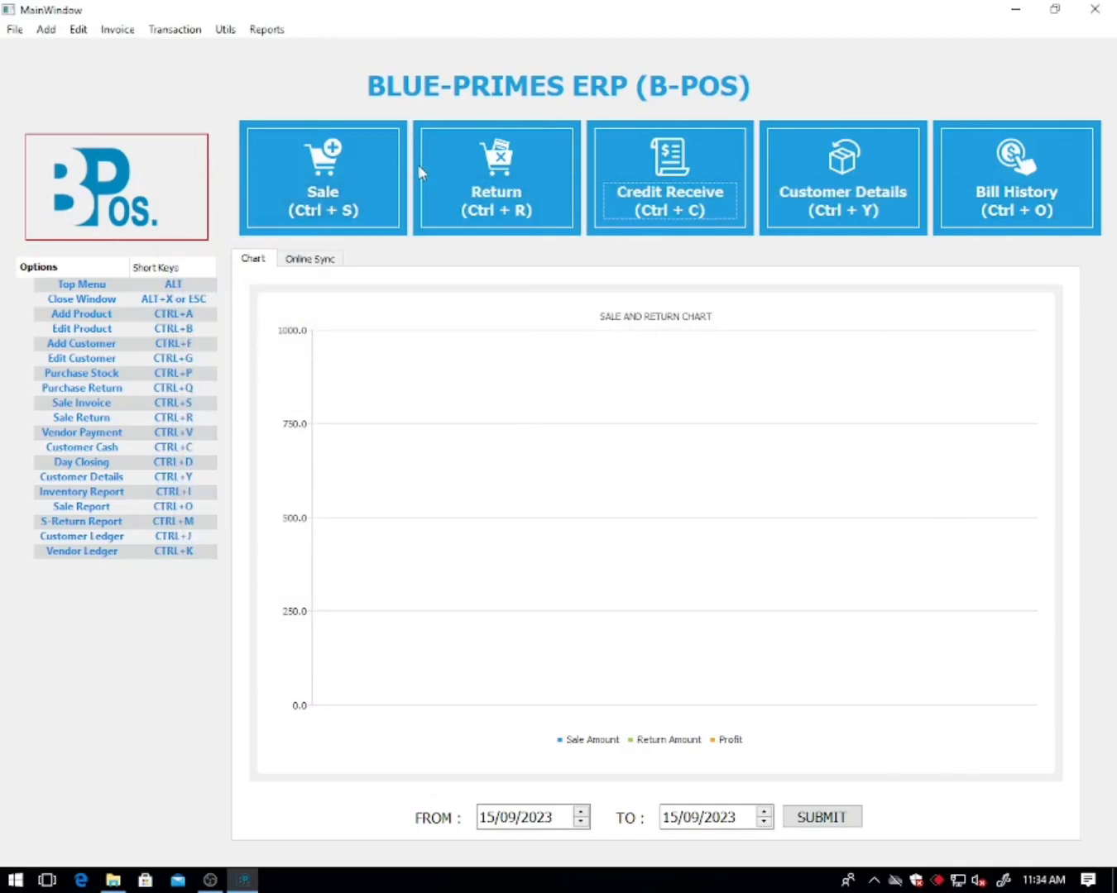
click(258, 33)
click(272, 50)
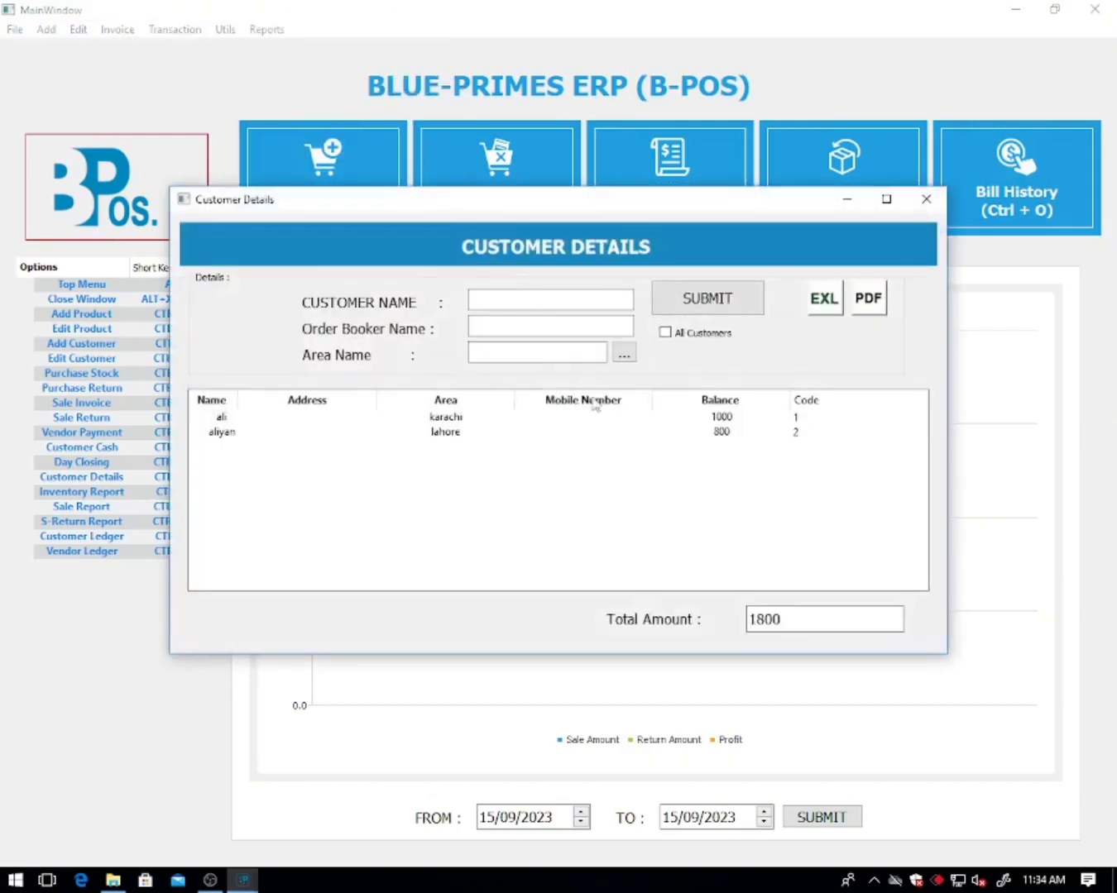
click(658, 423)
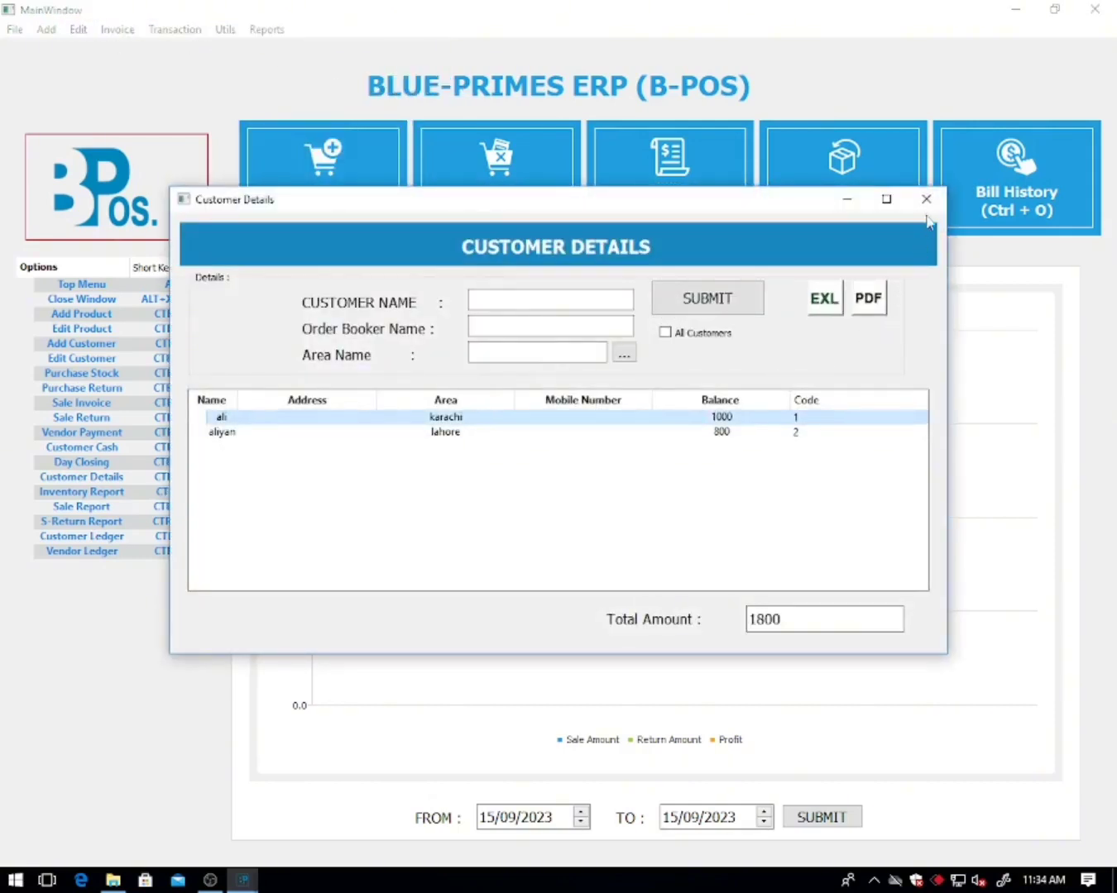
click(926, 199)
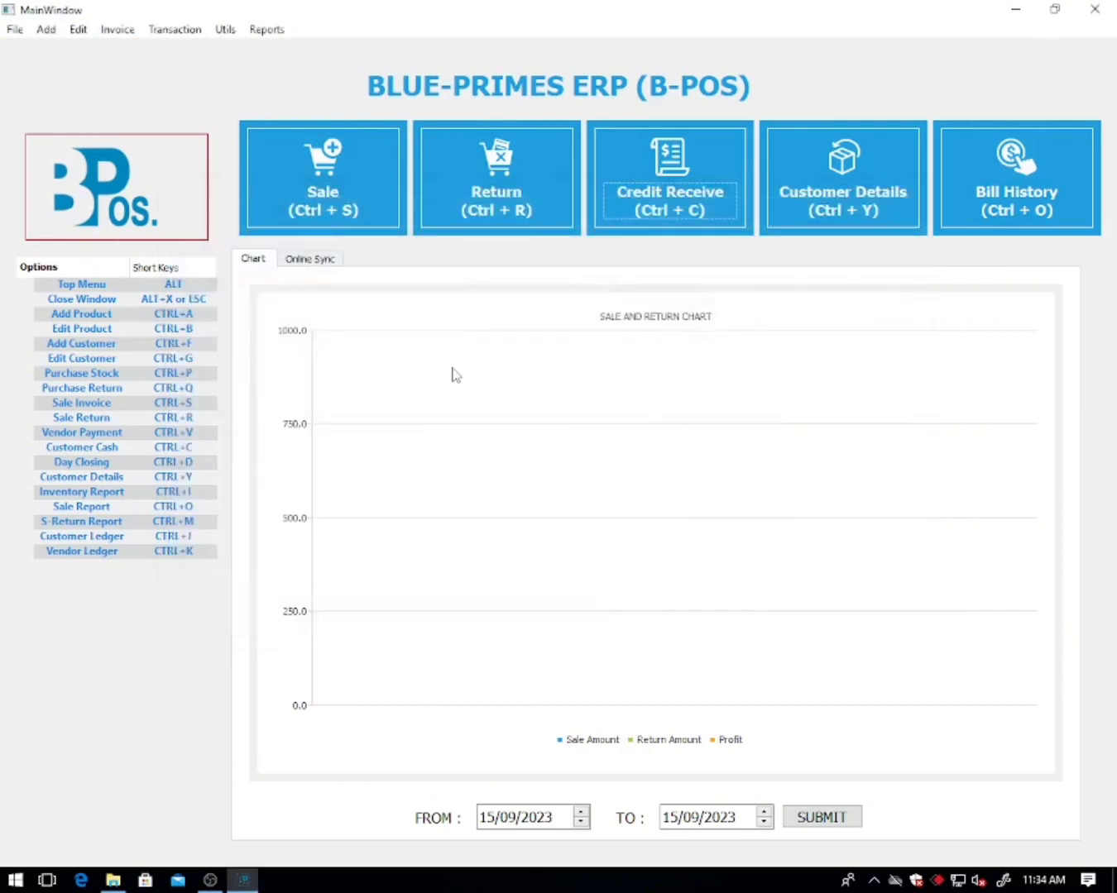
- Open the customer ledger and search it for the Karachi customer's entries on 15/09/2023
click(263, 30)
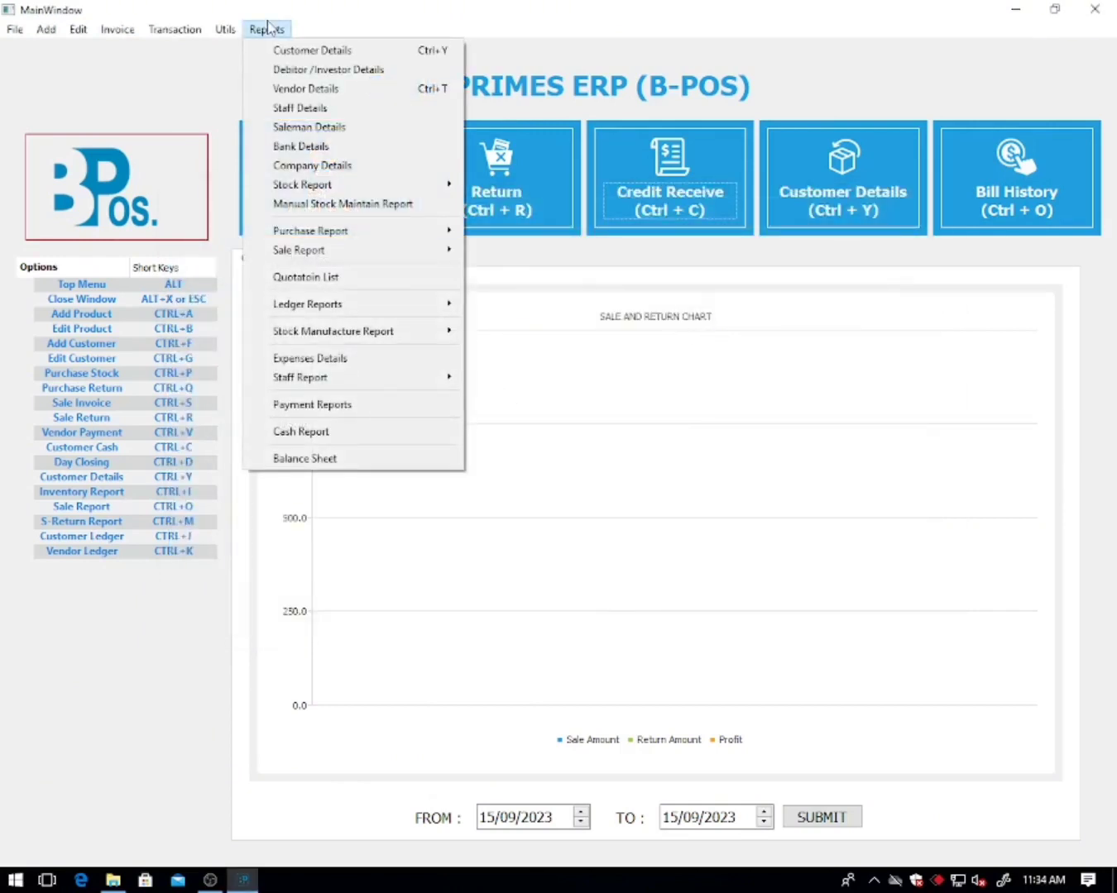
mouse_move(411, 306)
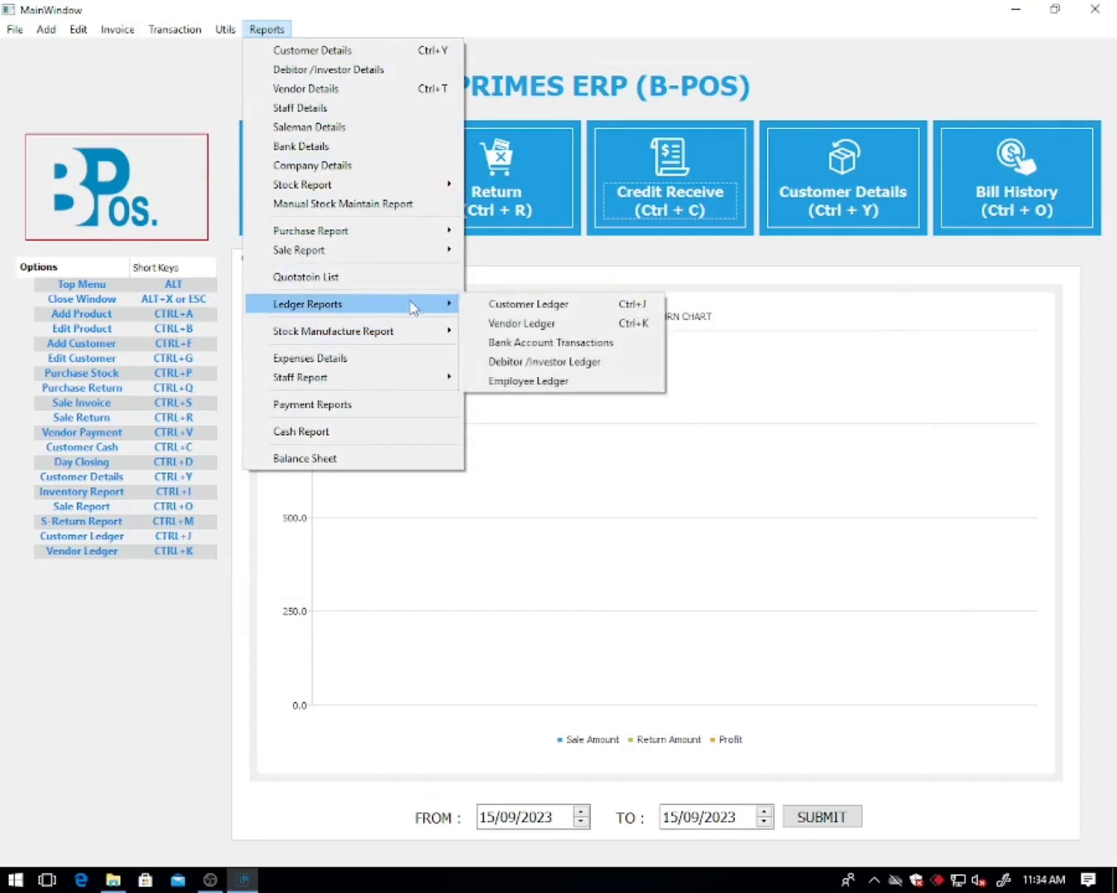
click(478, 306)
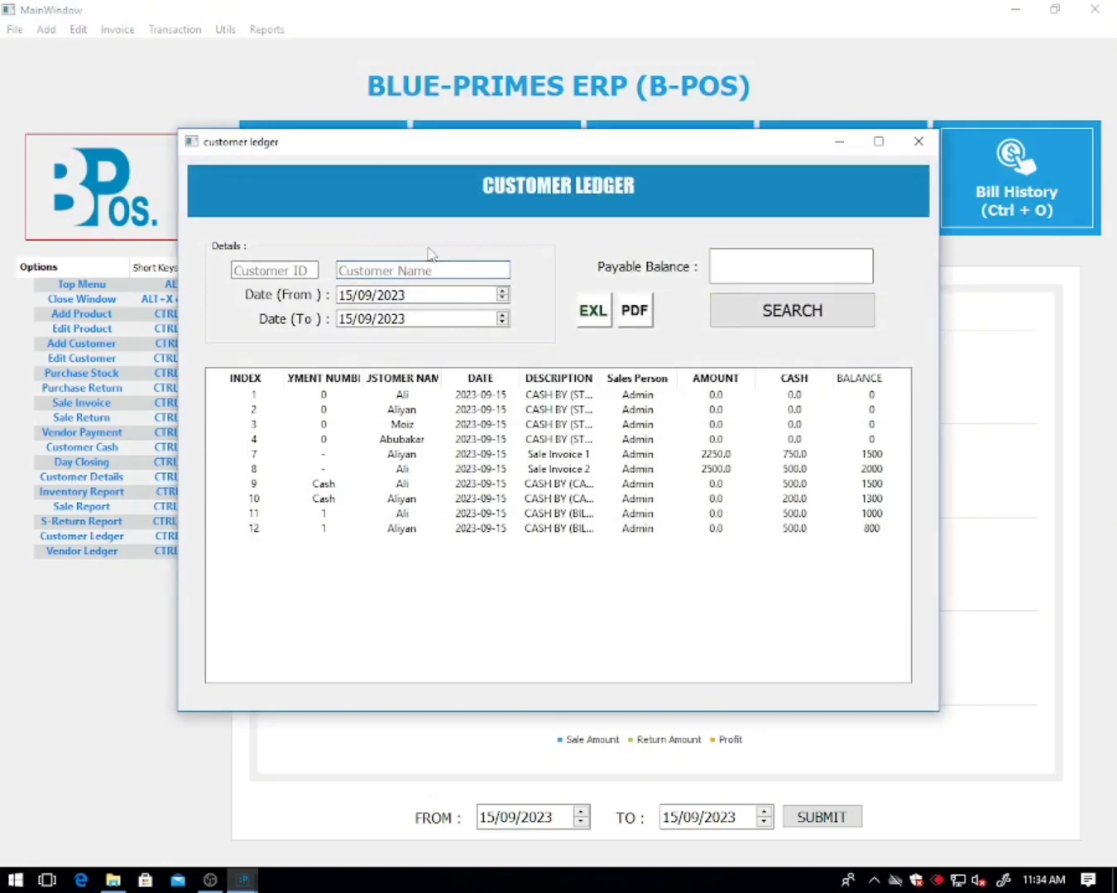
text(ali)
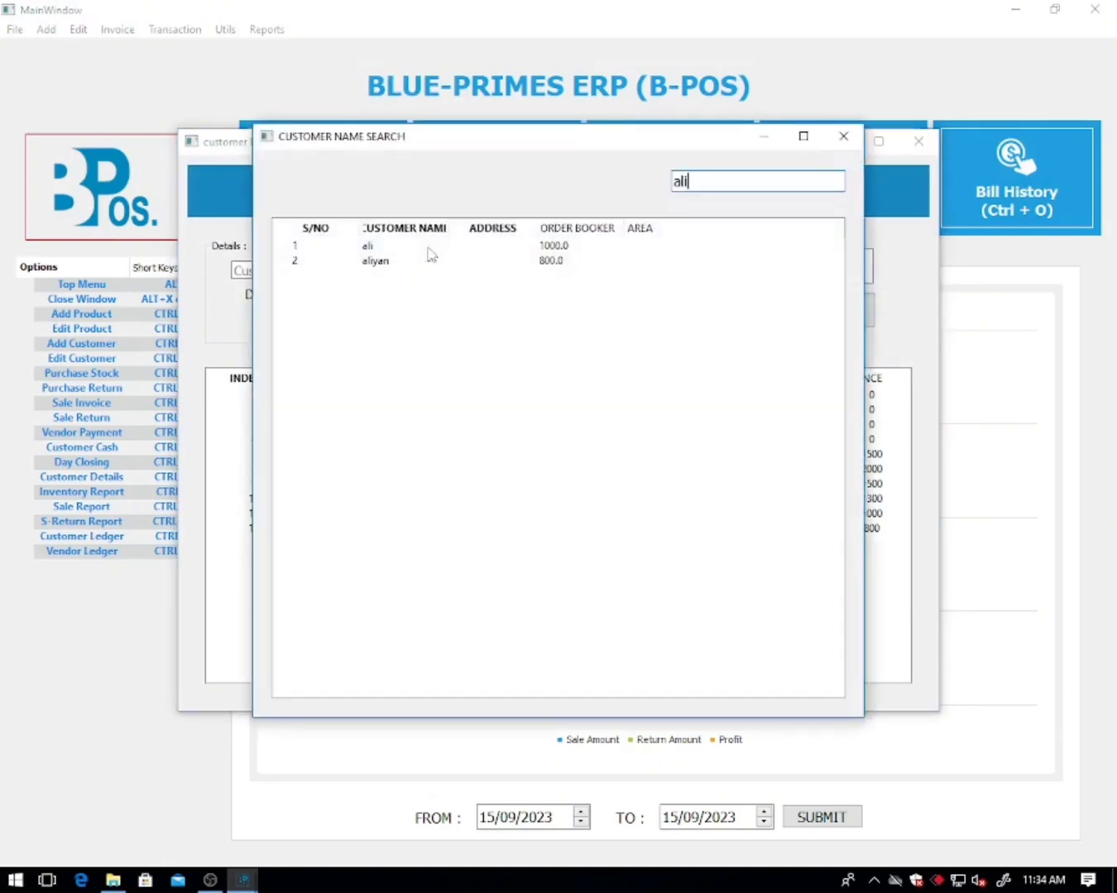
click(428, 249)
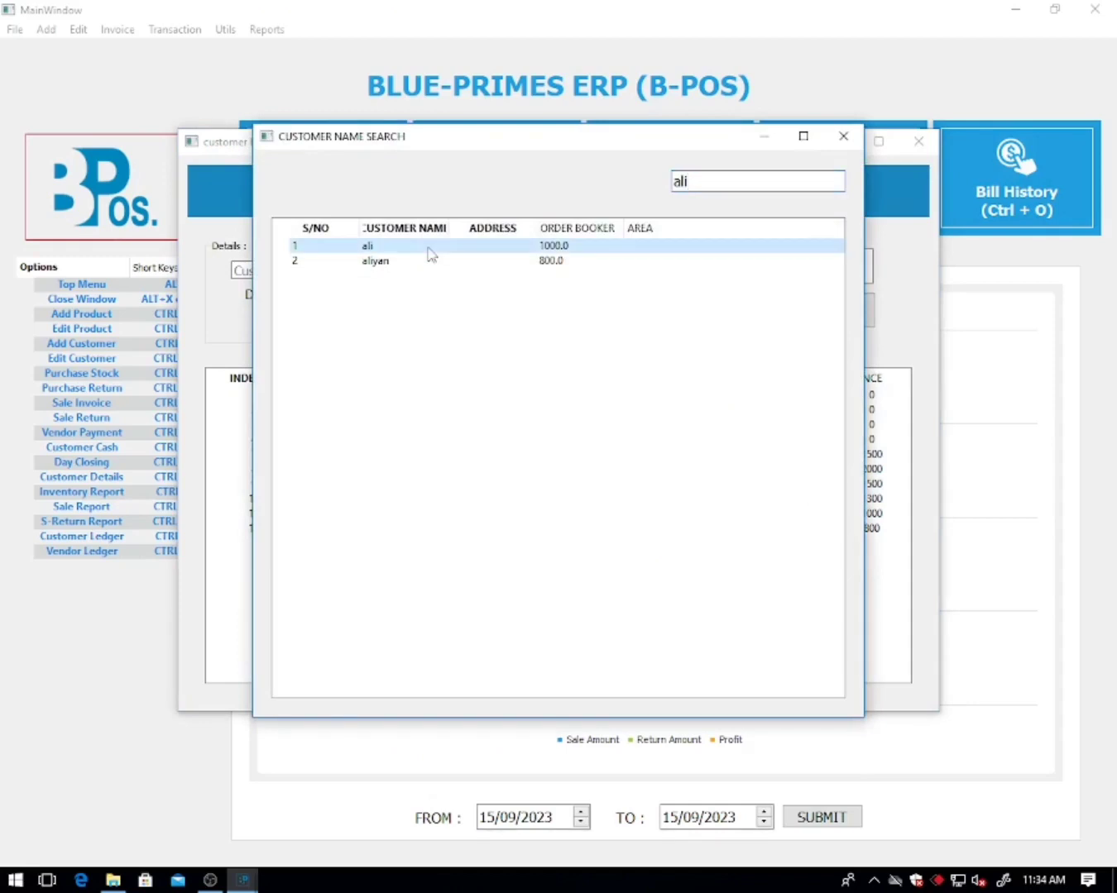
key(Return)
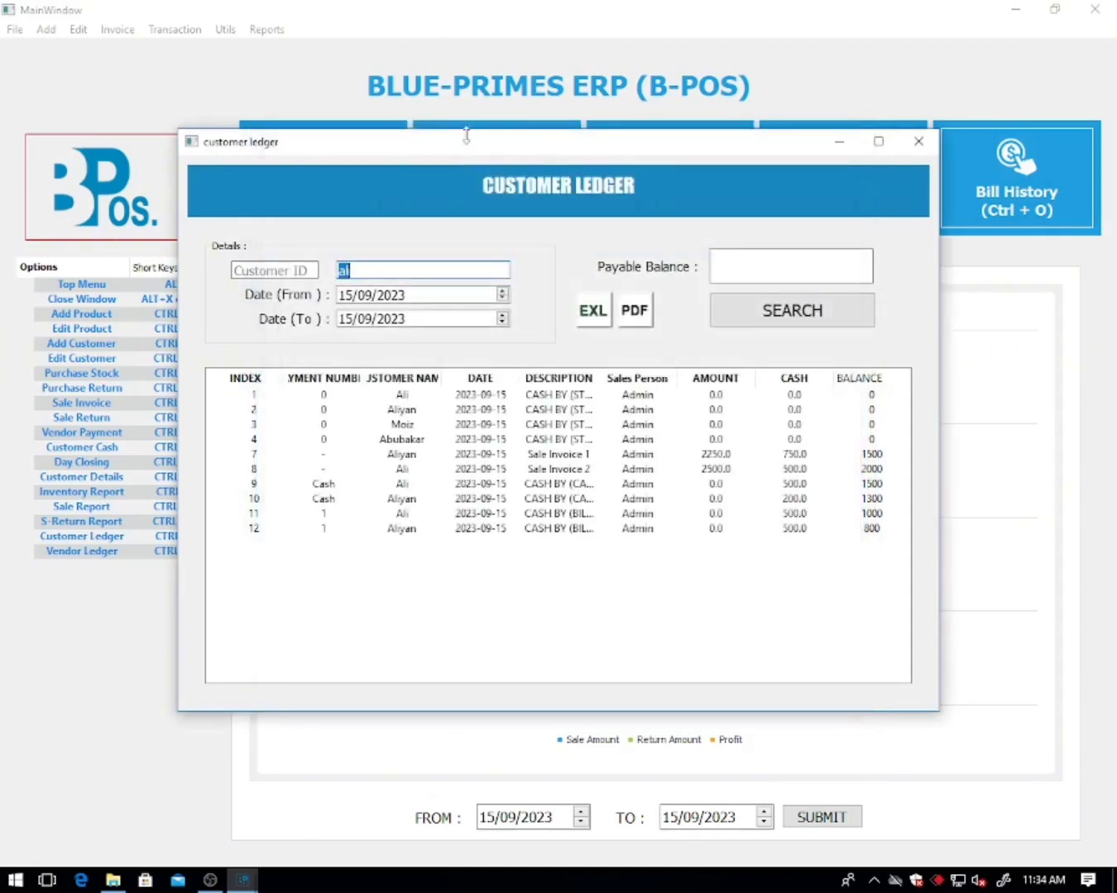
click(776, 322)
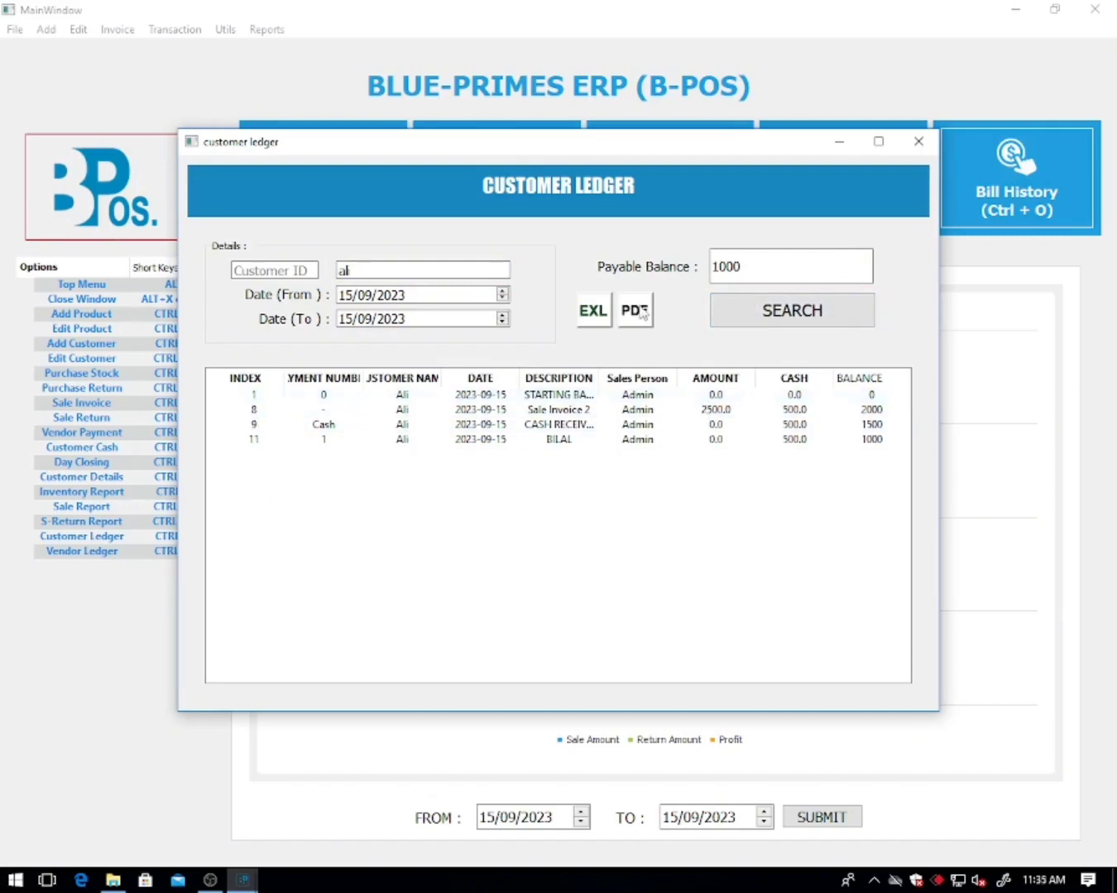
- Examine the amounts, cash and balances of the sale invoice, cash receipt and recovery entries in the ledger
click(721, 412)
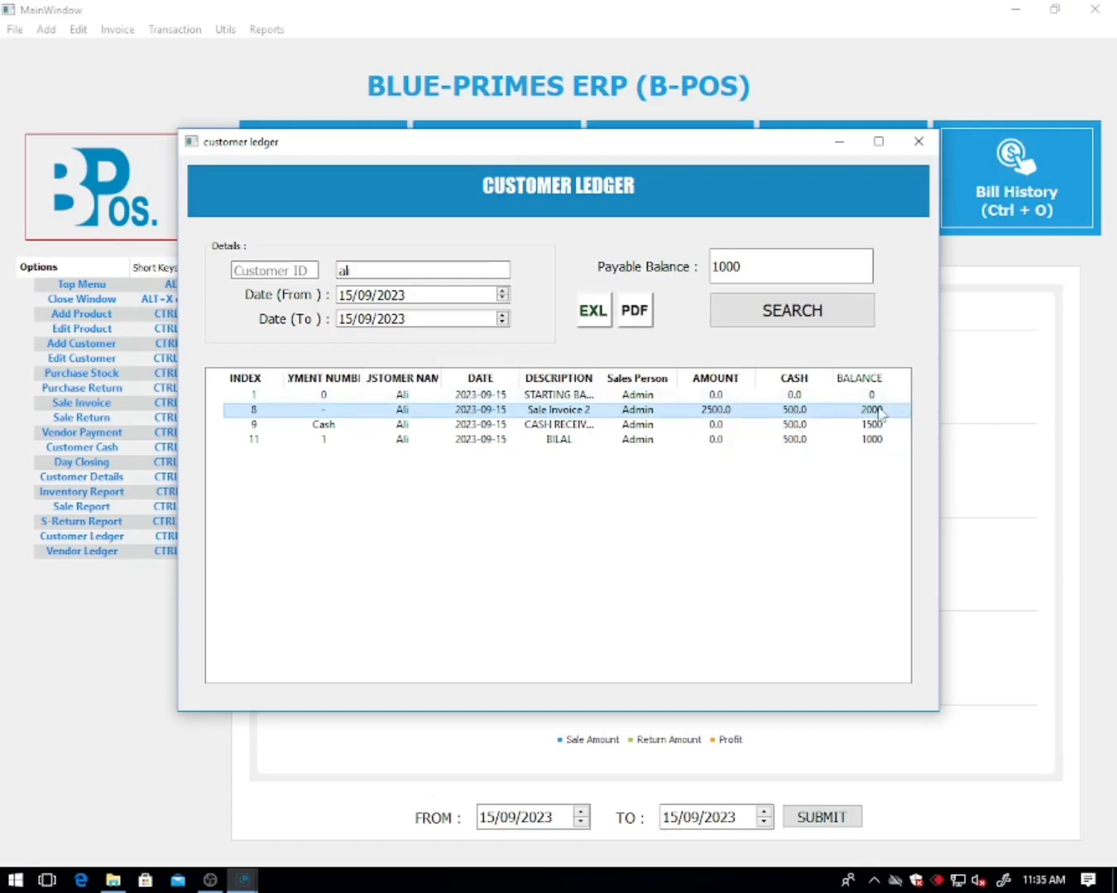
click(793, 426)
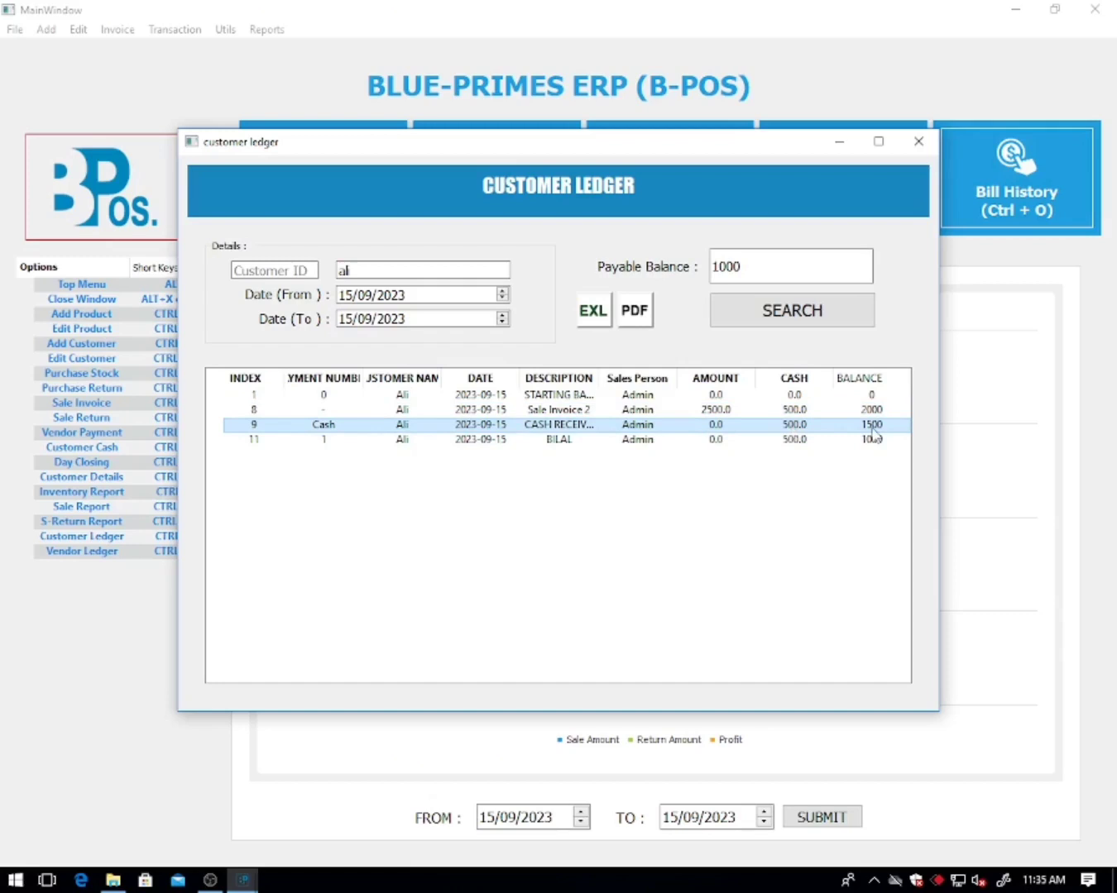
click(788, 443)
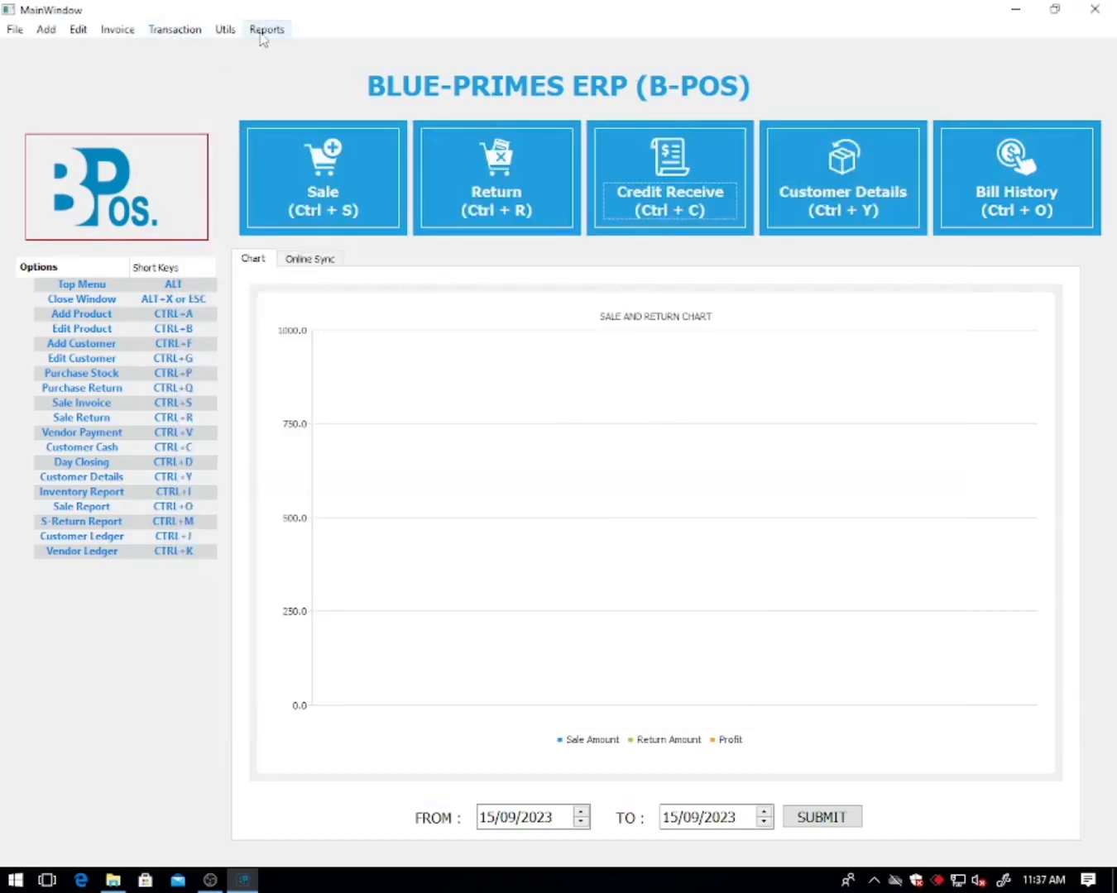
- Open the balance sheet report and calculate it for 15/09/2023
click(266, 29)
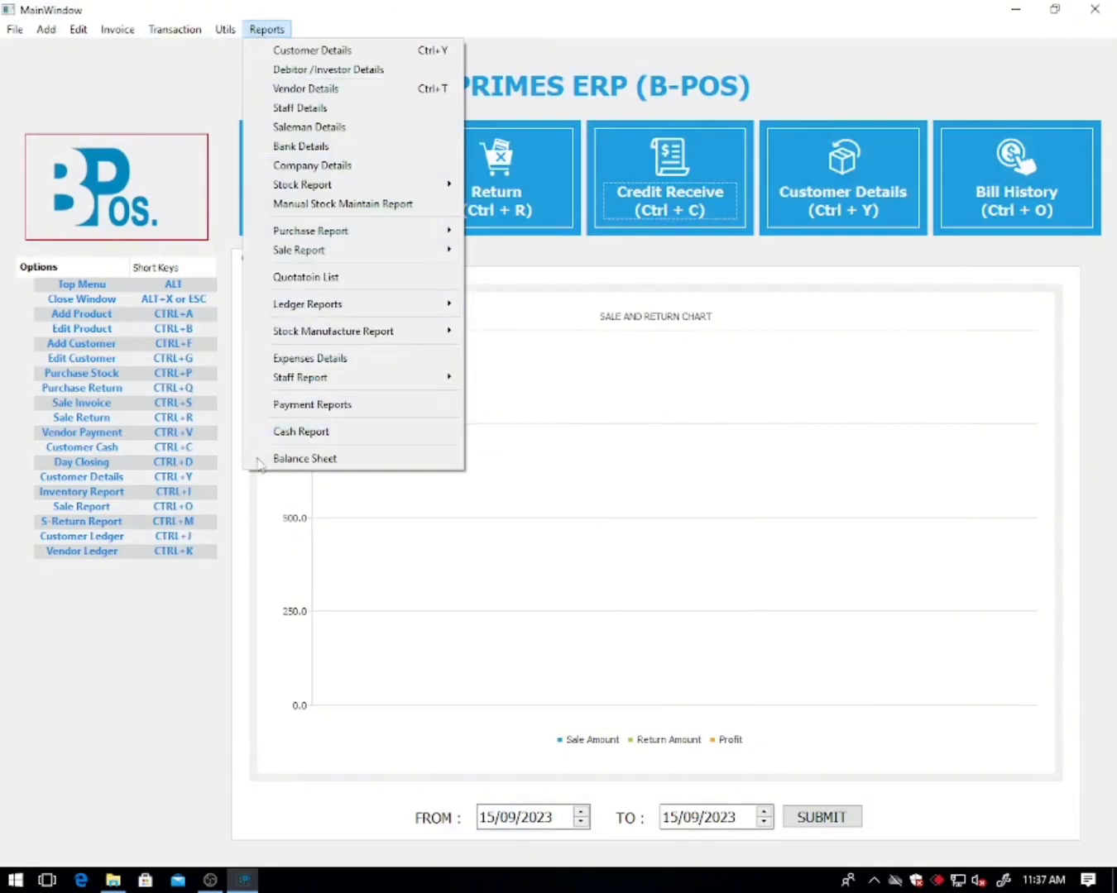
click(305, 458)
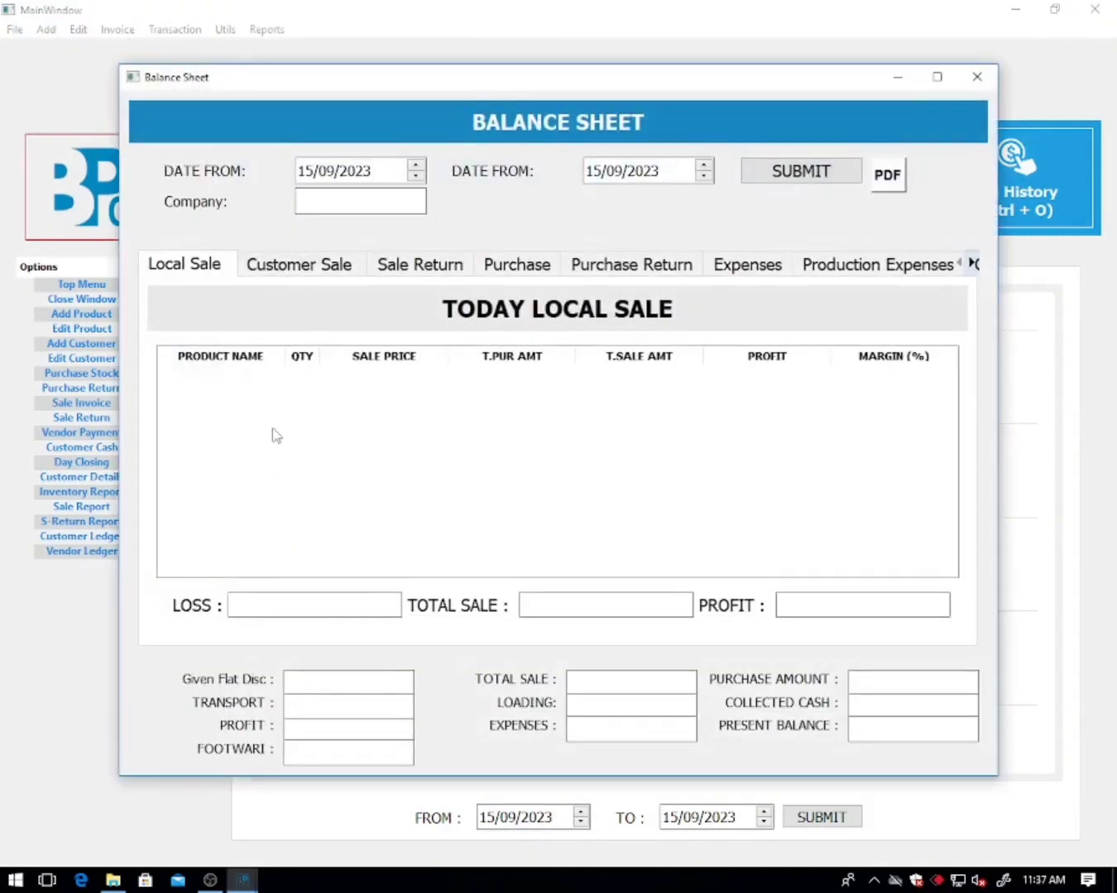
click(775, 184)
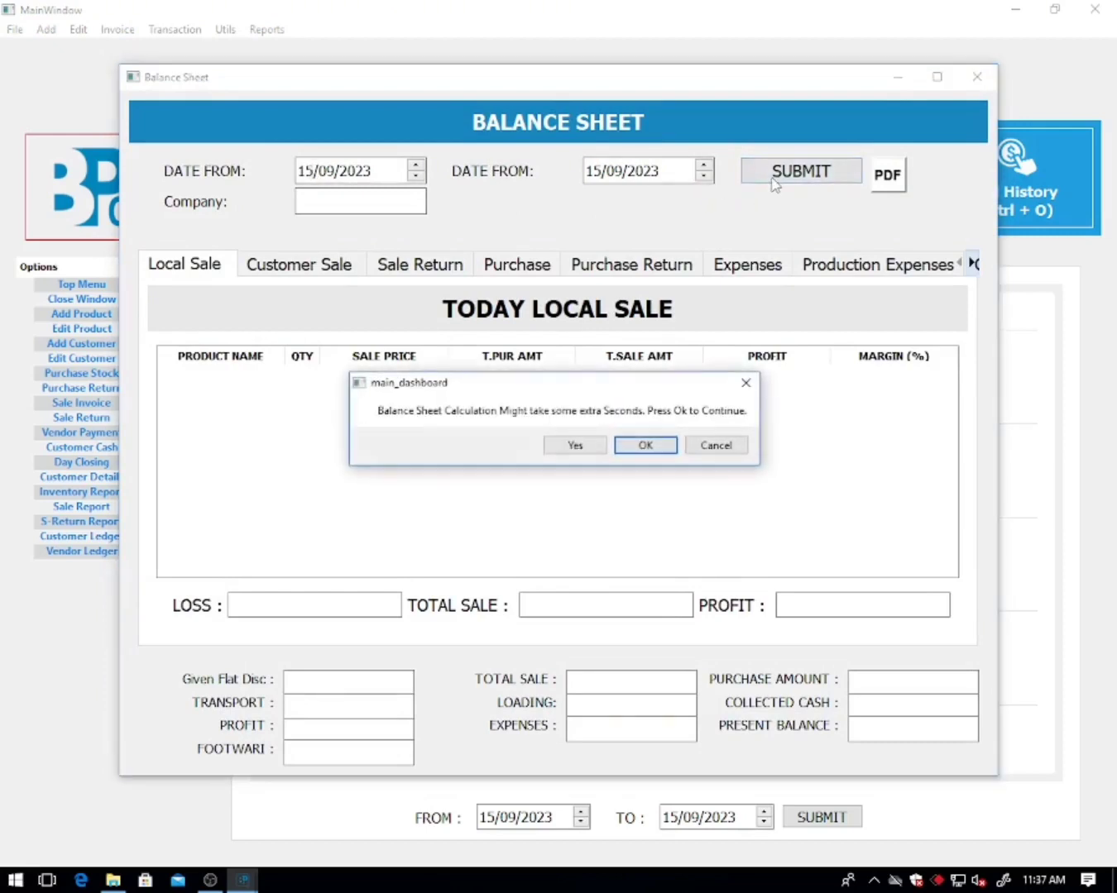
click(576, 447)
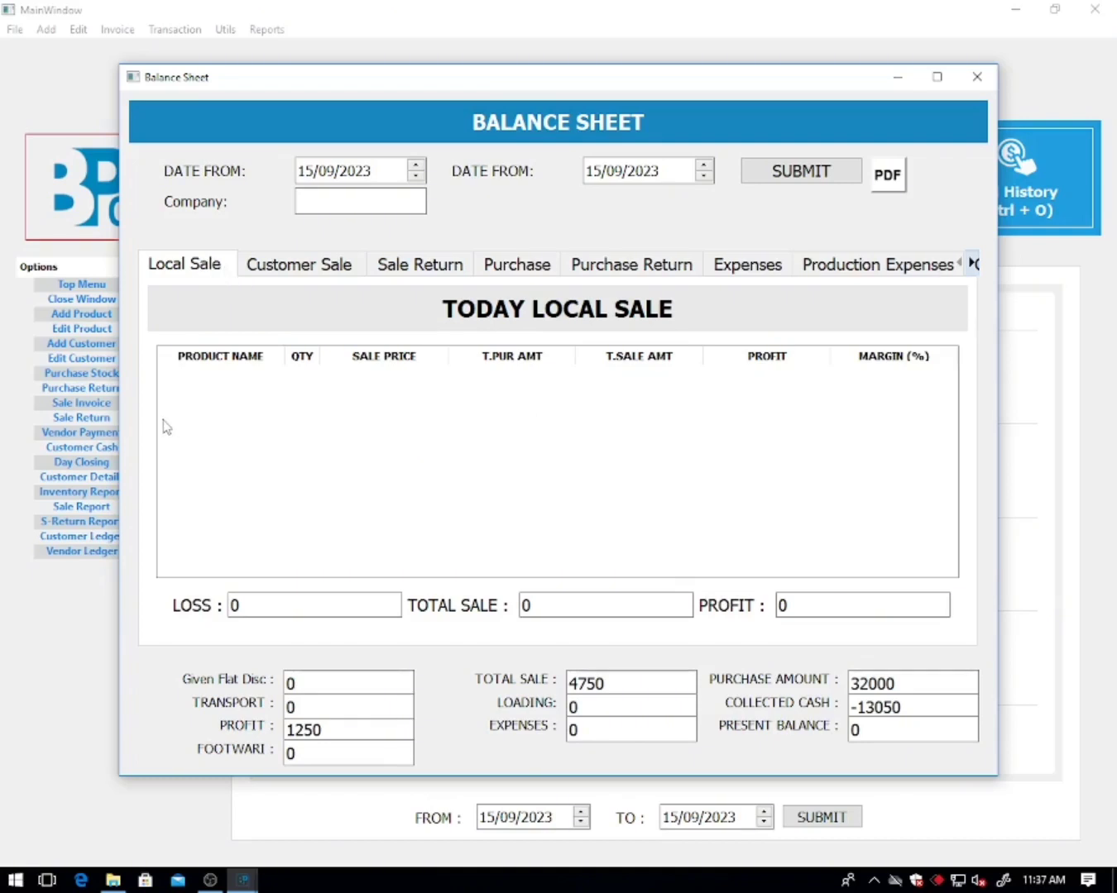
- Check the profit and total sale of the day's customer sales in the balance sheet
click(298, 275)
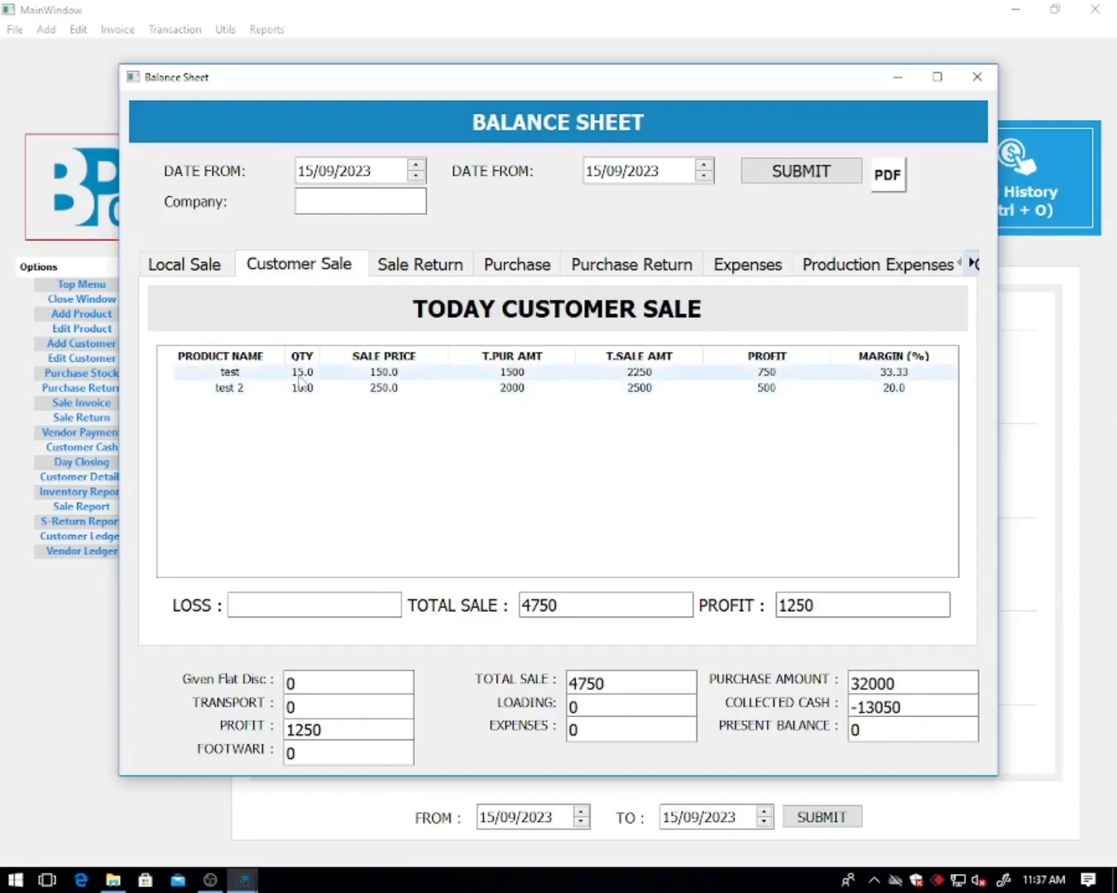
drag(834, 605, 767, 591)
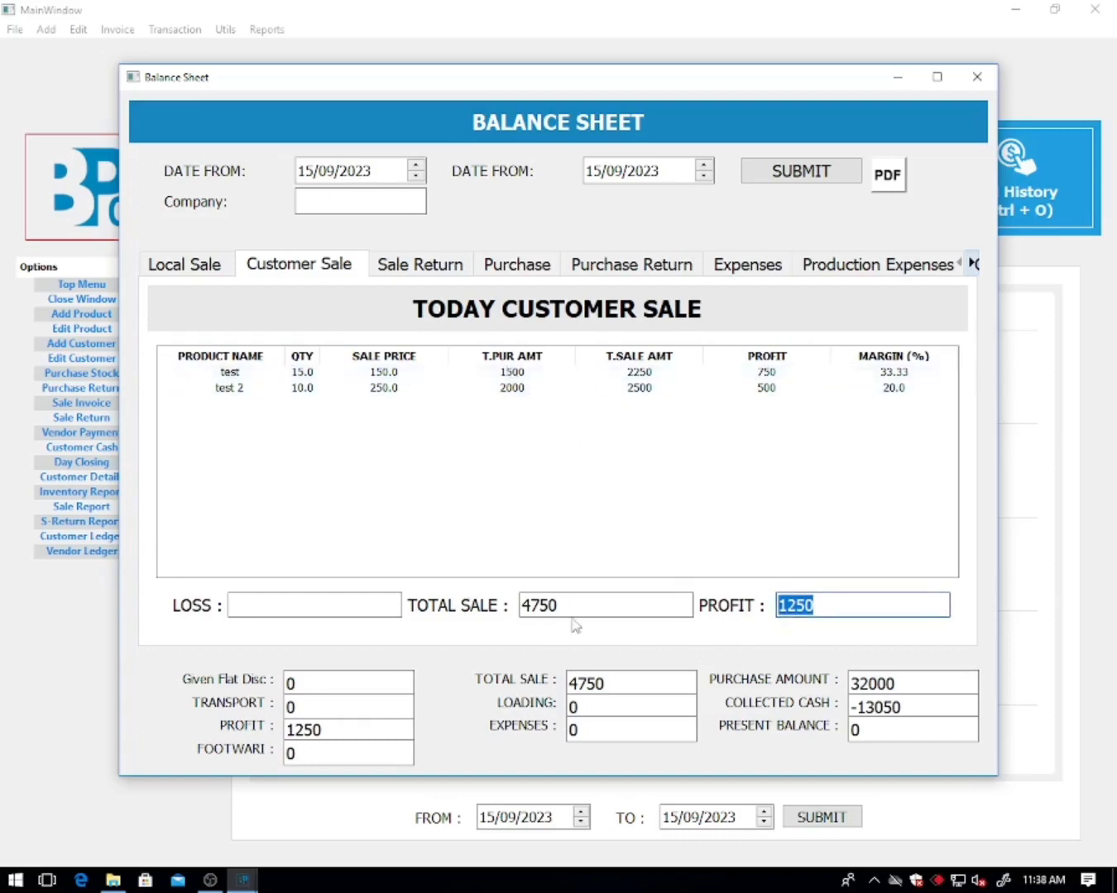
drag(570, 606, 519, 605)
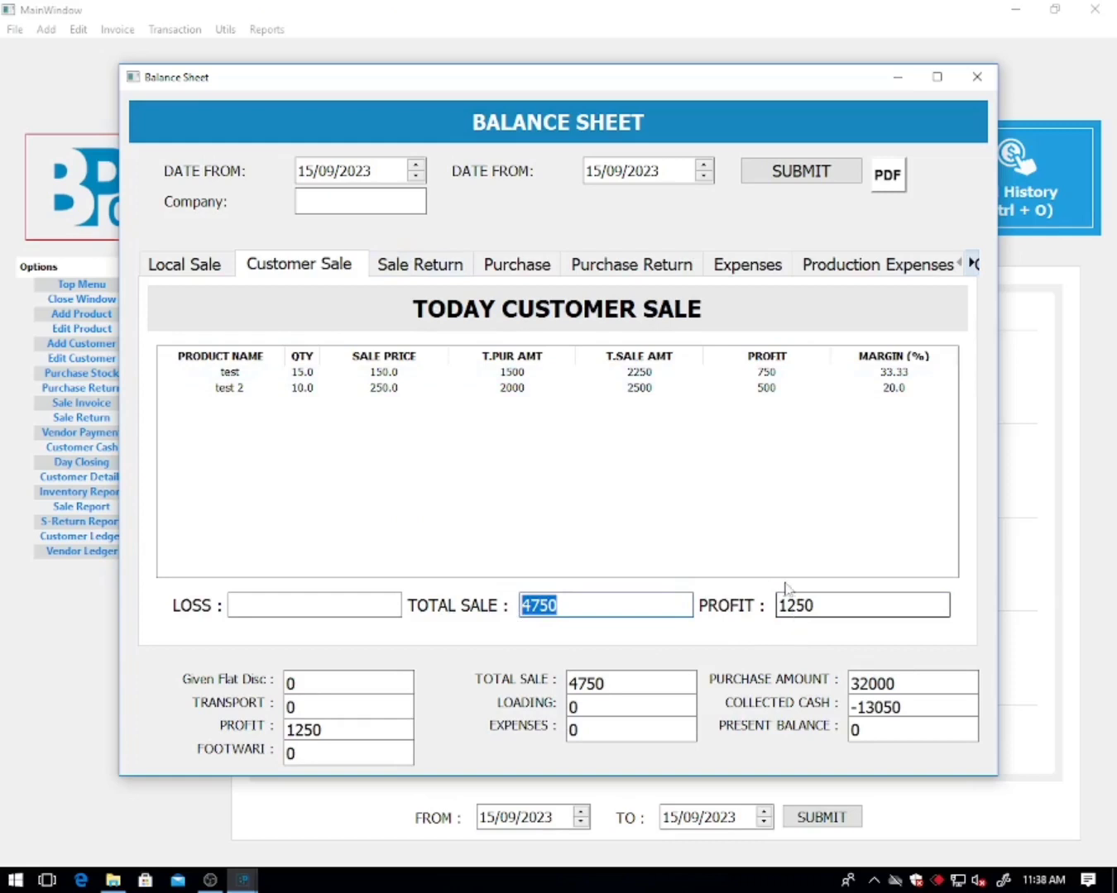
- Check the decreased profit and total return of the day's sale returns in the balance sheet
click(413, 273)
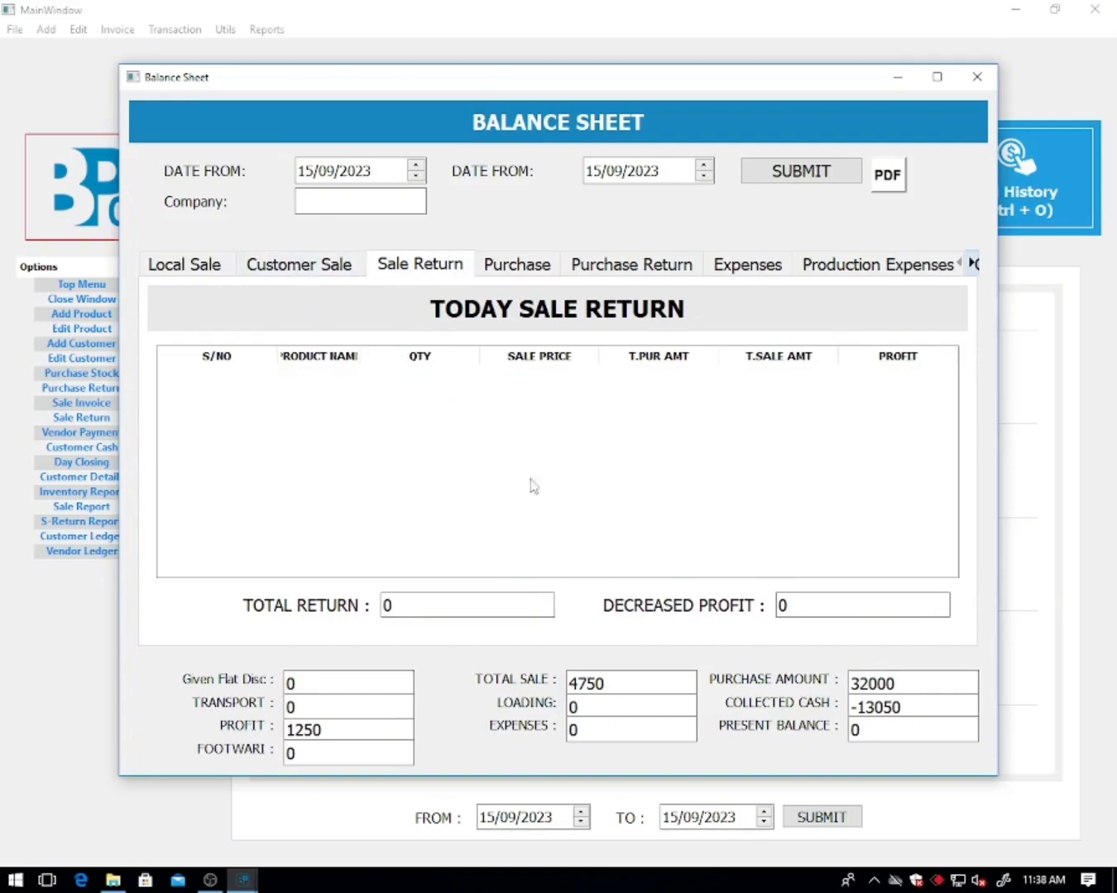
click(790, 606)
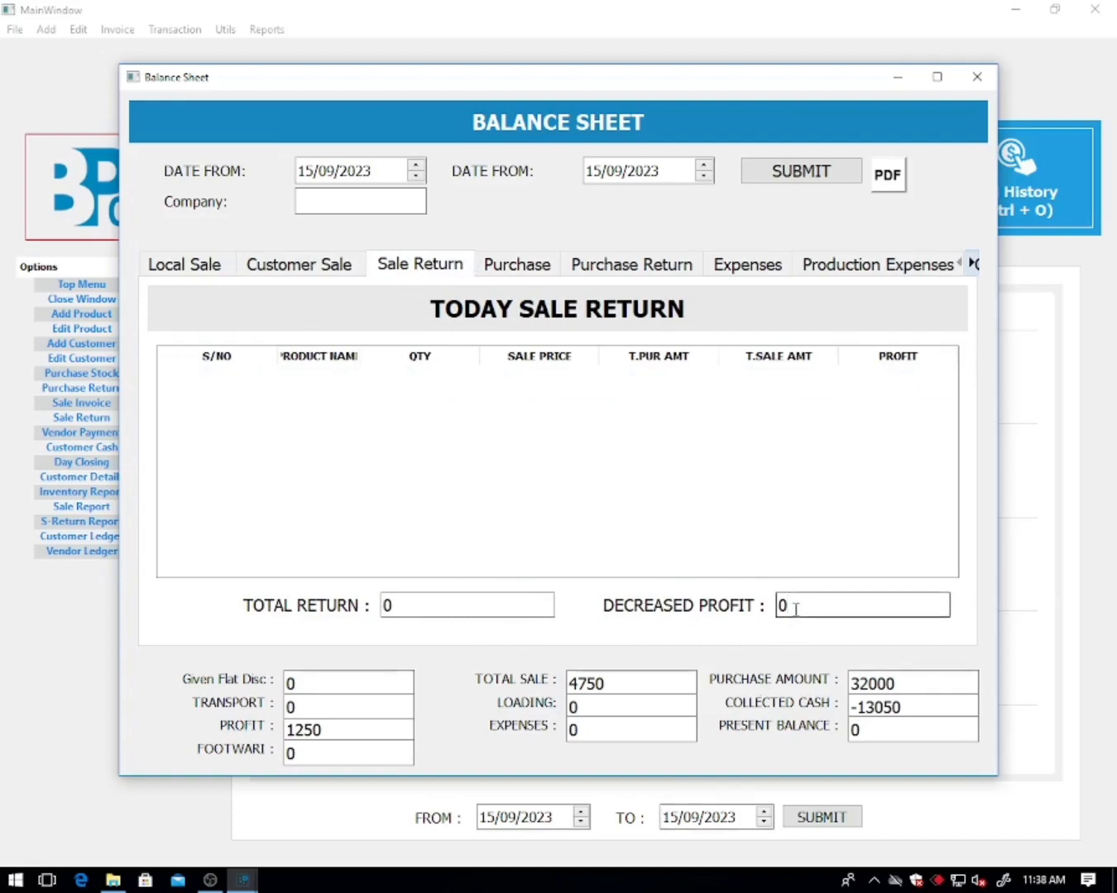
double_click(782, 606)
click(419, 605)
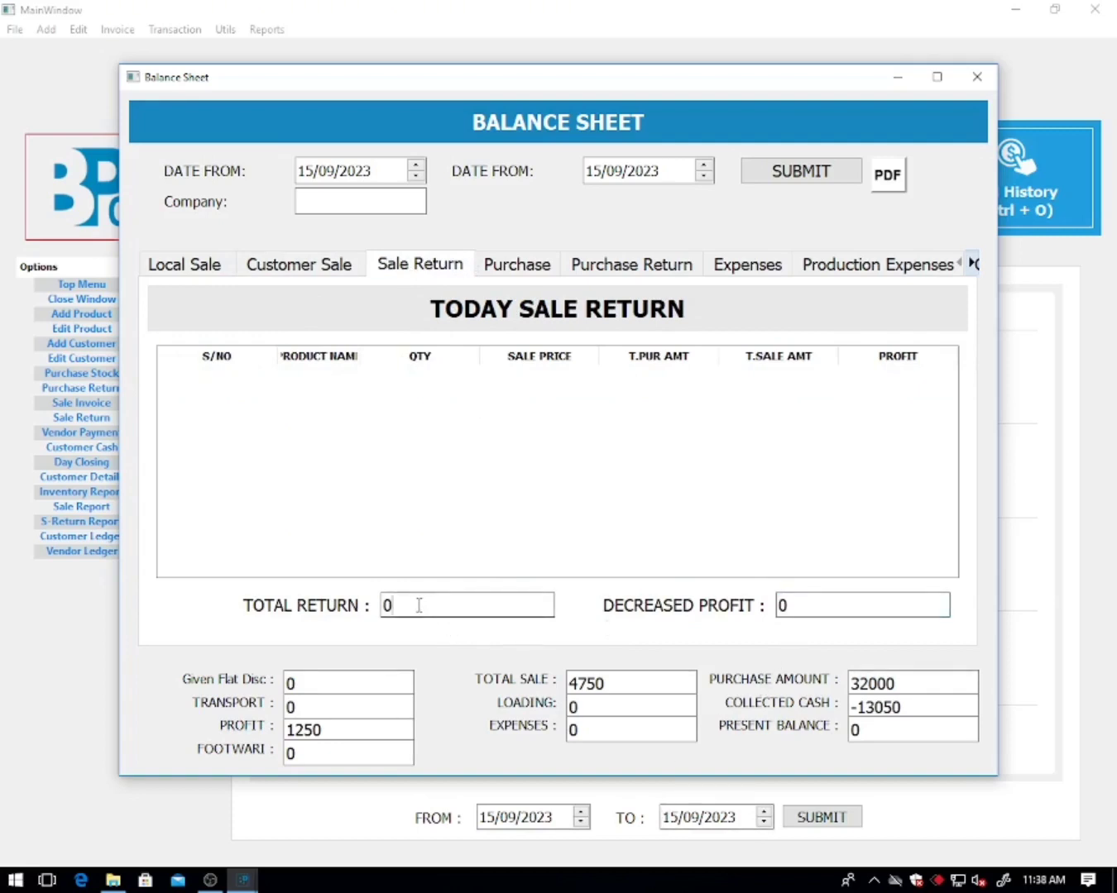
double_click(386, 609)
- Check the overall total sale and profit in the balance sheet's summary fields and close the report
drag(620, 680, 549, 681)
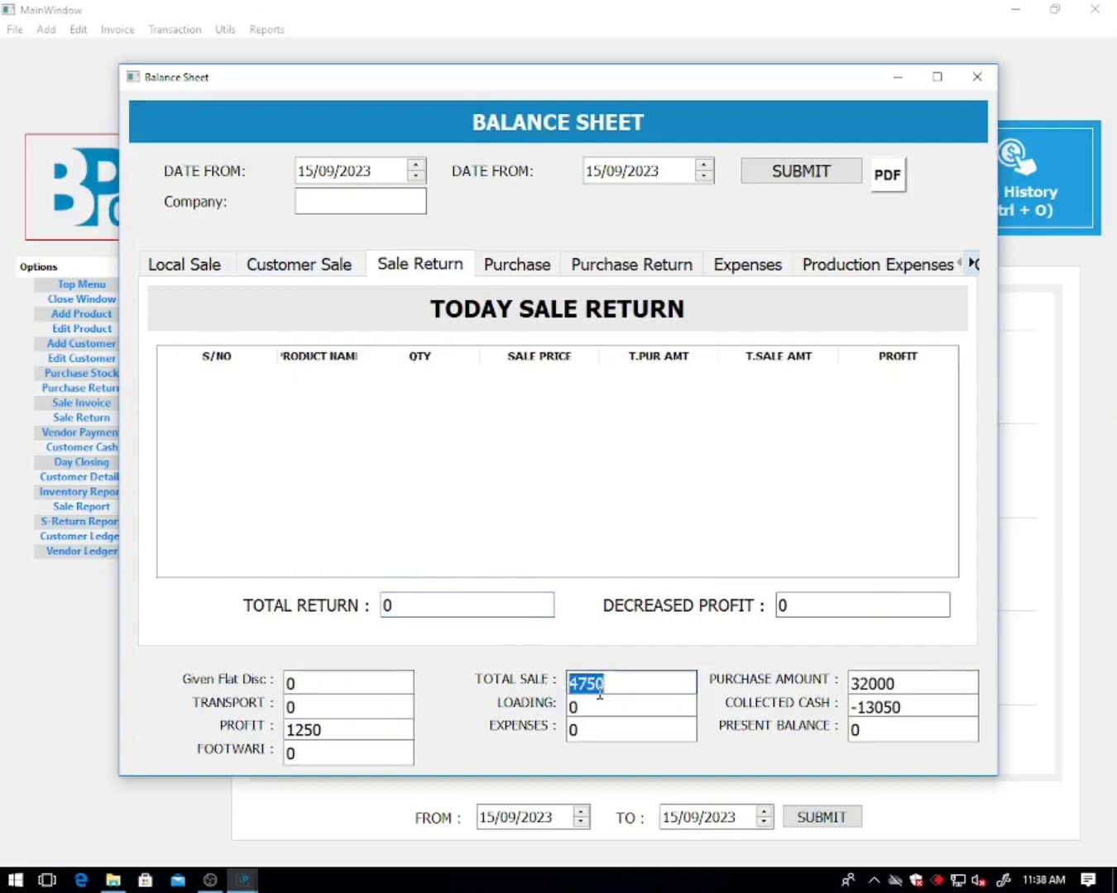
drag(335, 730, 285, 730)
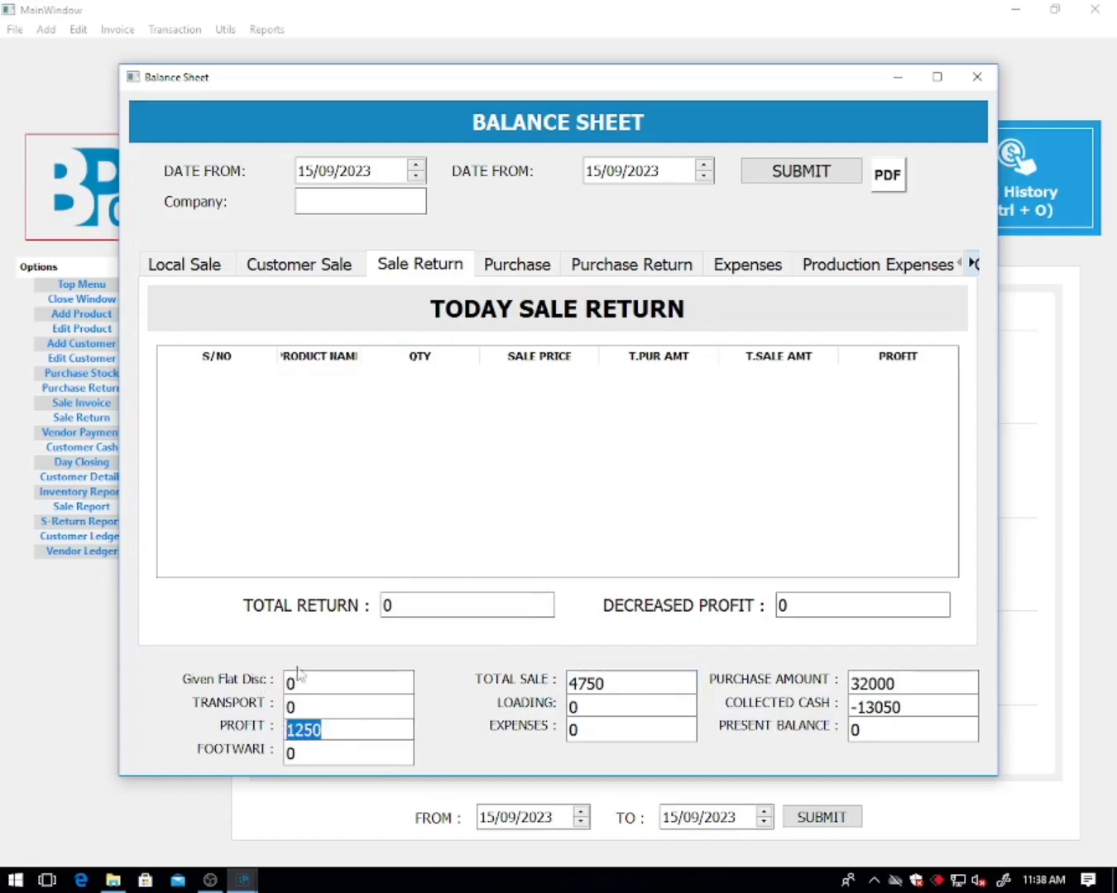
click(599, 435)
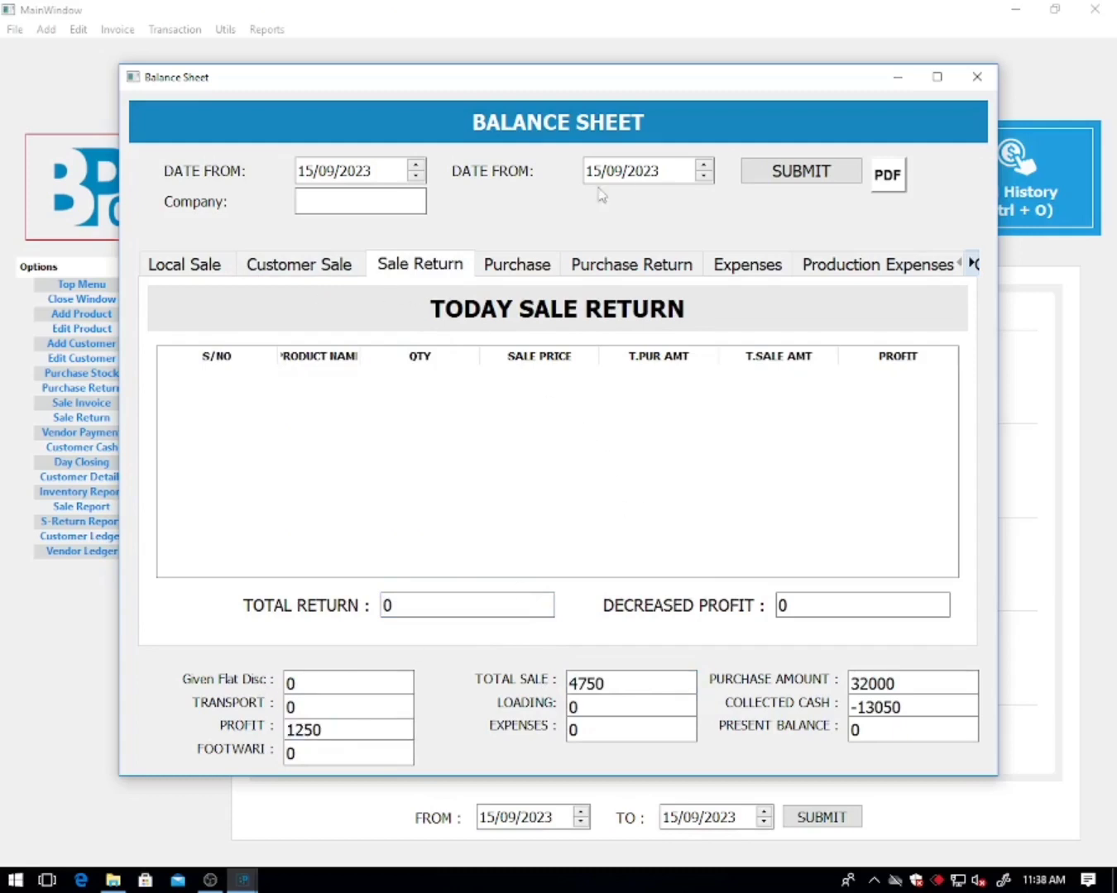
click(966, 85)
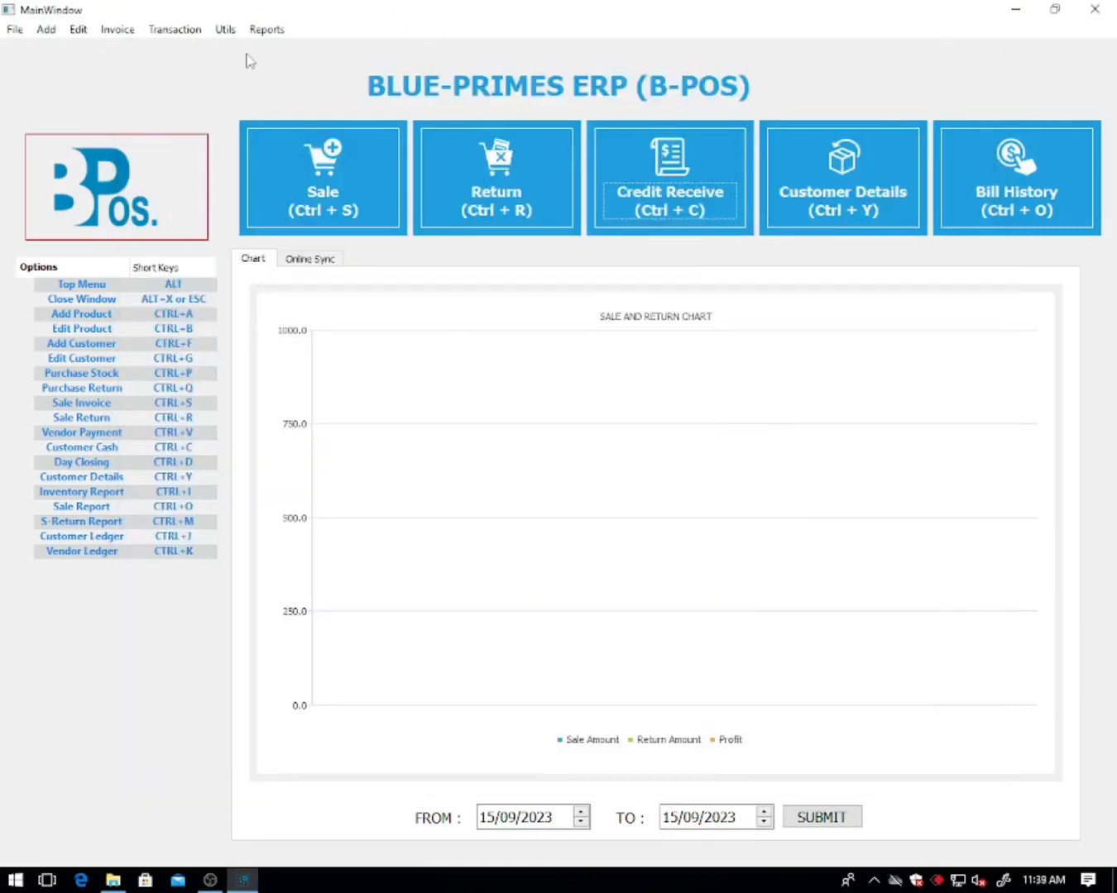
- Generate the day closing report with both the from and to dates at 15/09/2023
click(224, 33)
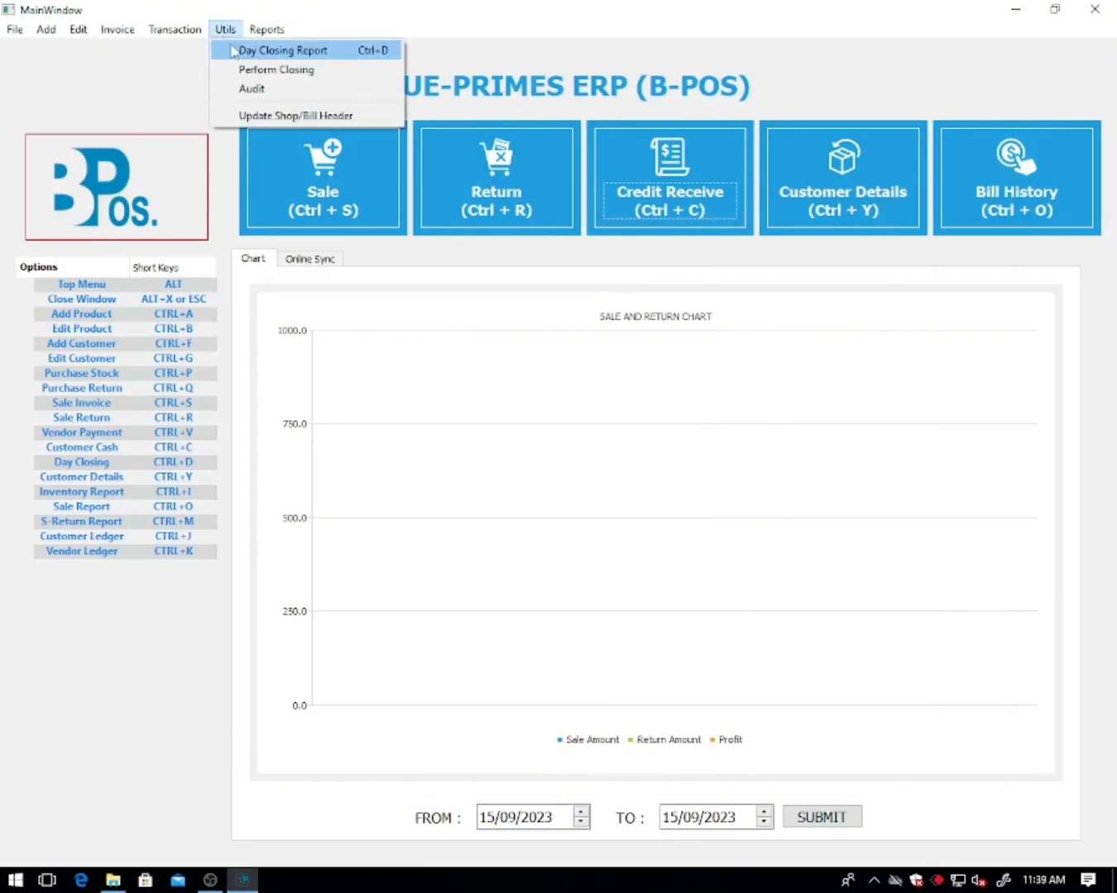
click(234, 51)
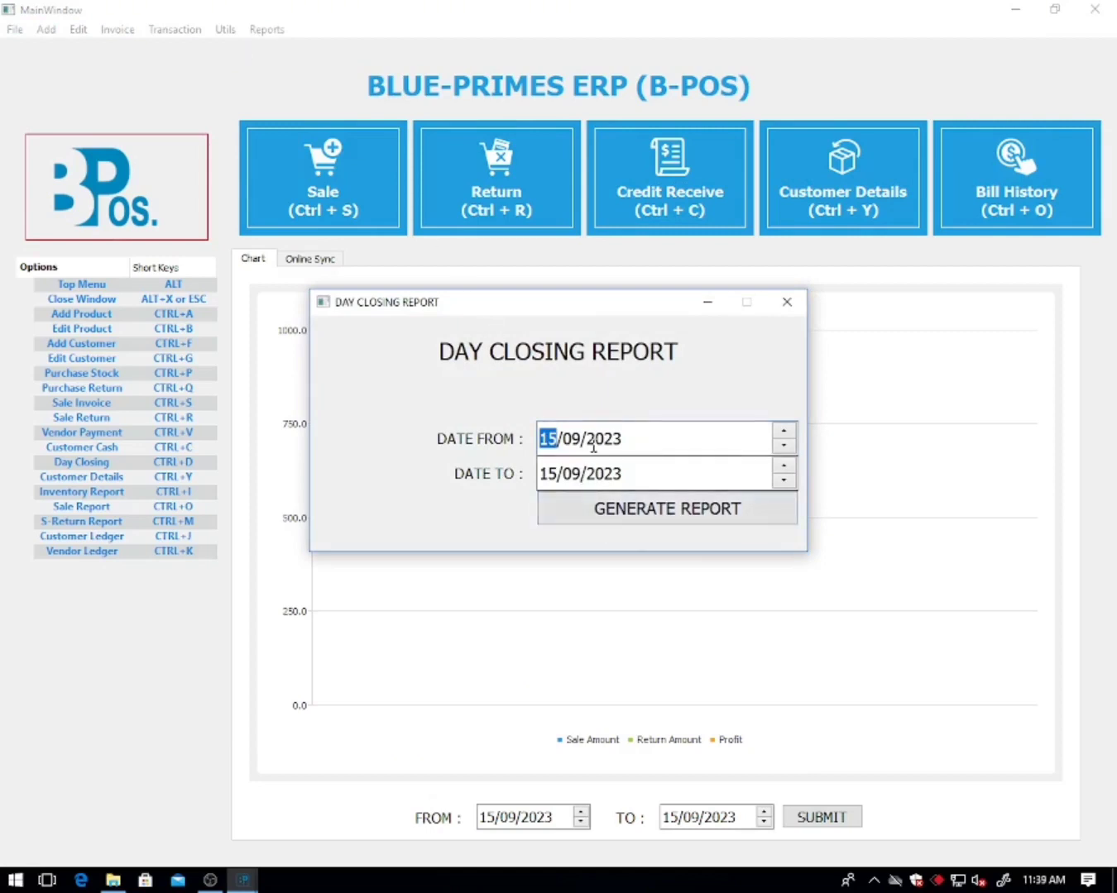
click(614, 519)
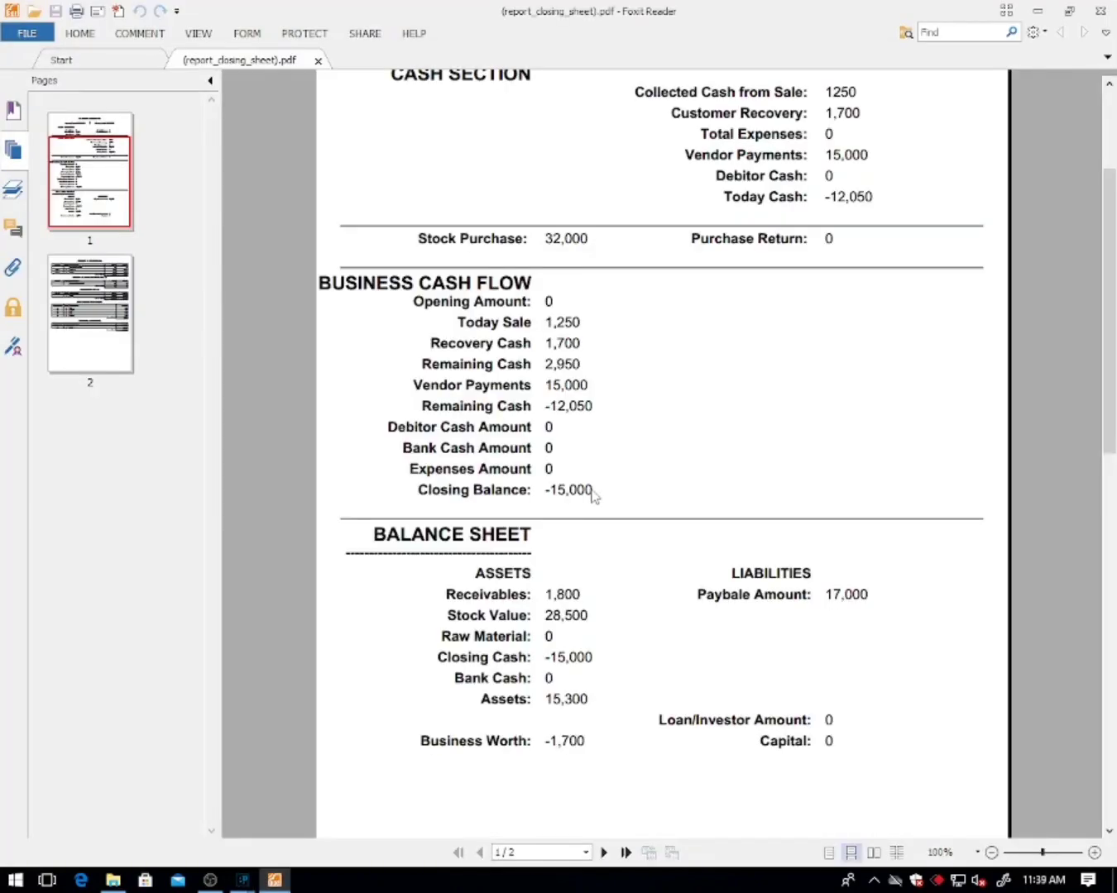
- Review the sale section, cash section and business cash flow in the closing summary
scroll(517, 562, up, 3)
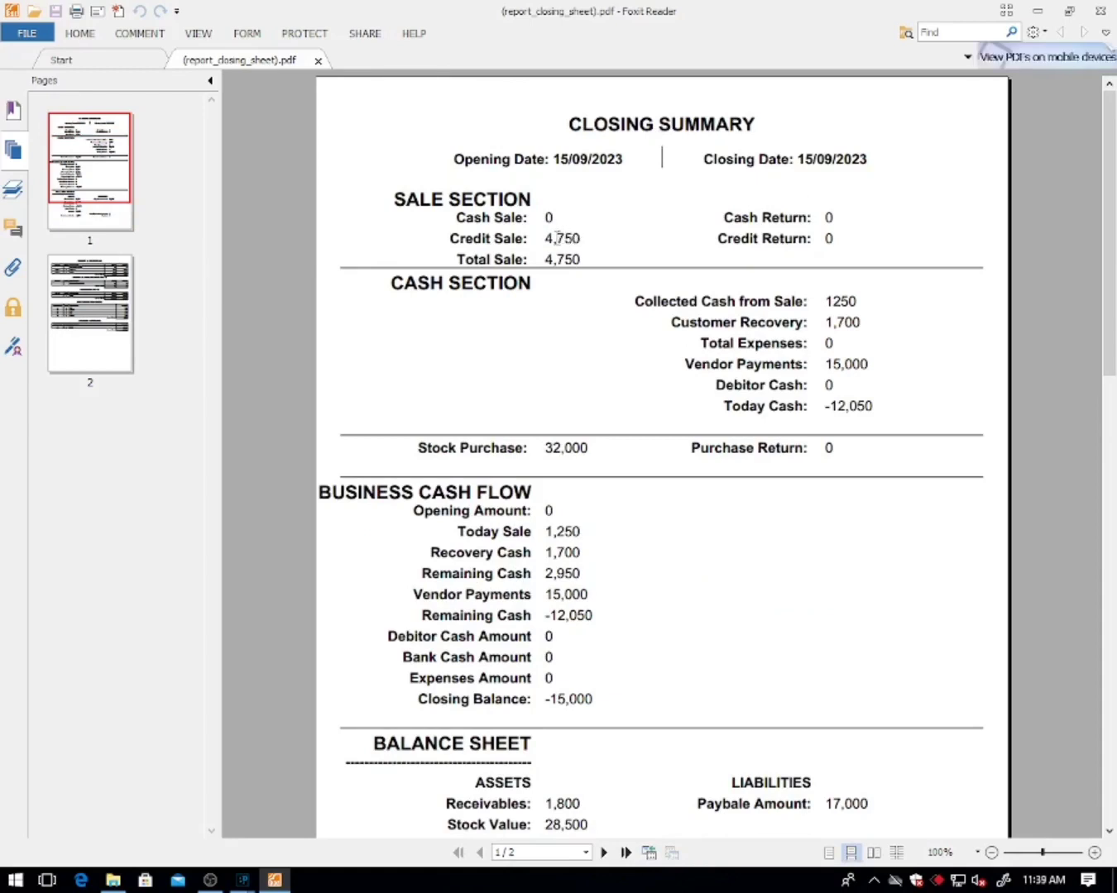
drag(543, 240, 591, 249)
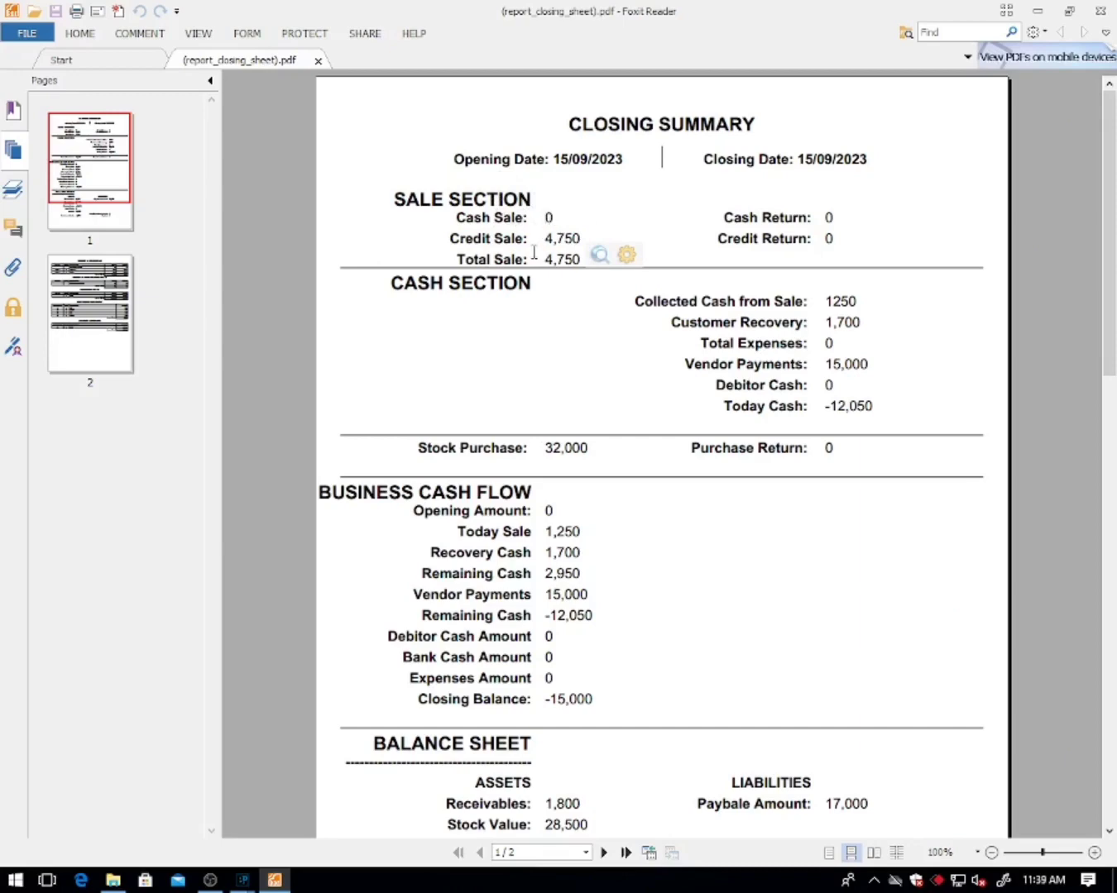
scroll(422, 546, down, 1)
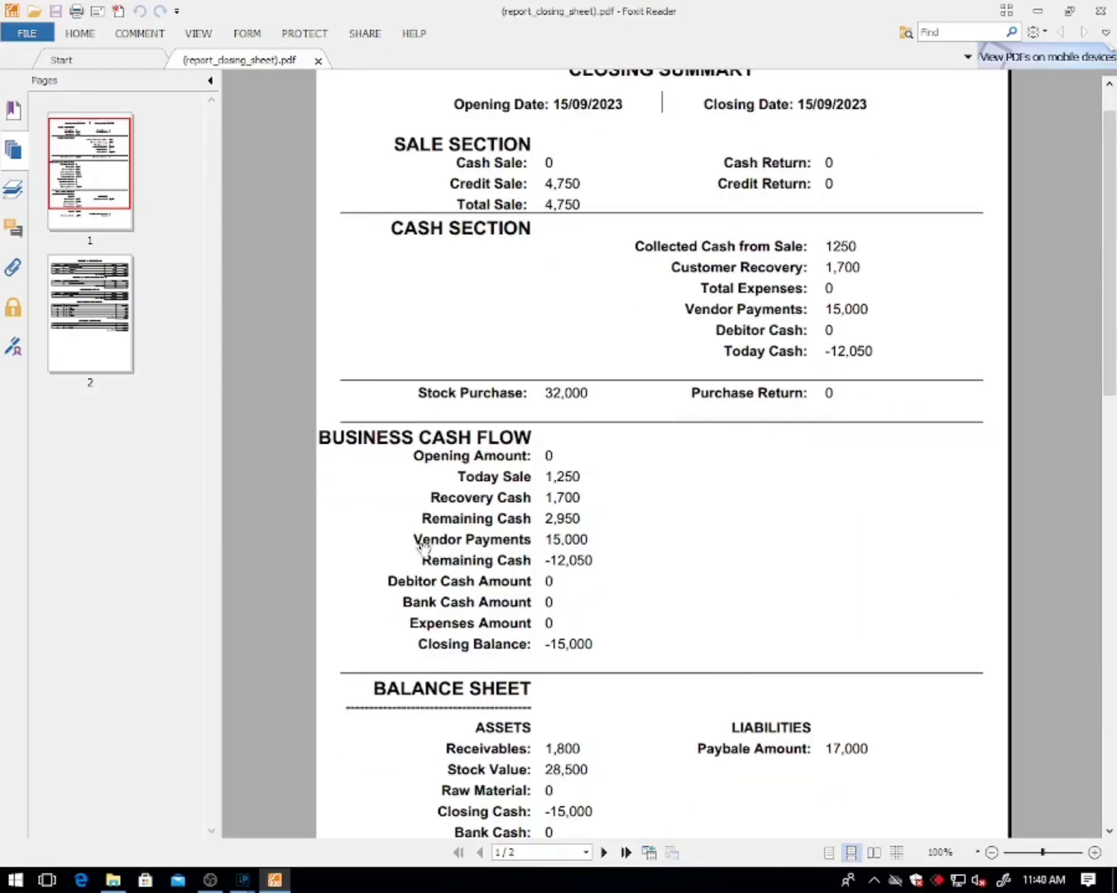
scroll(374, 438, down, 1)
scroll(882, 602, down, 3)
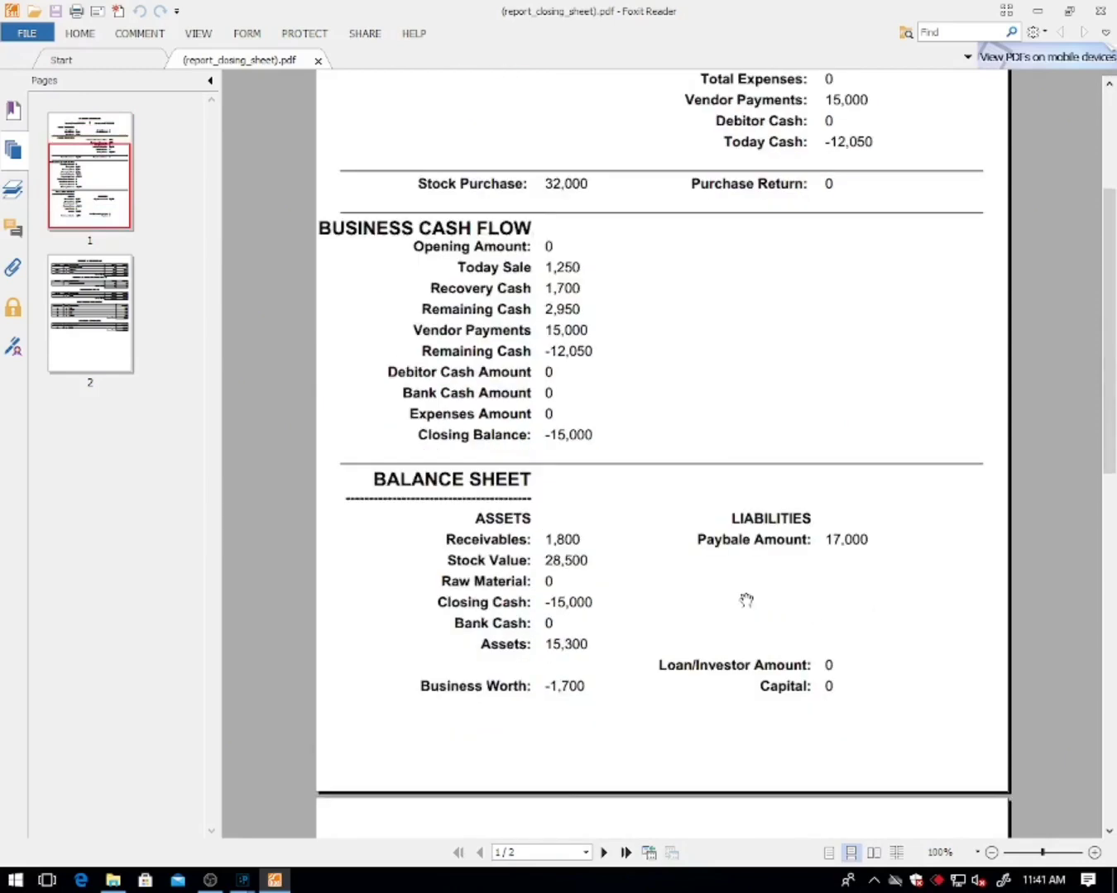
- Examine the receivables, stock value, cash and total assets in the closing report's balance sheet section
scroll(746, 601, down, 3)
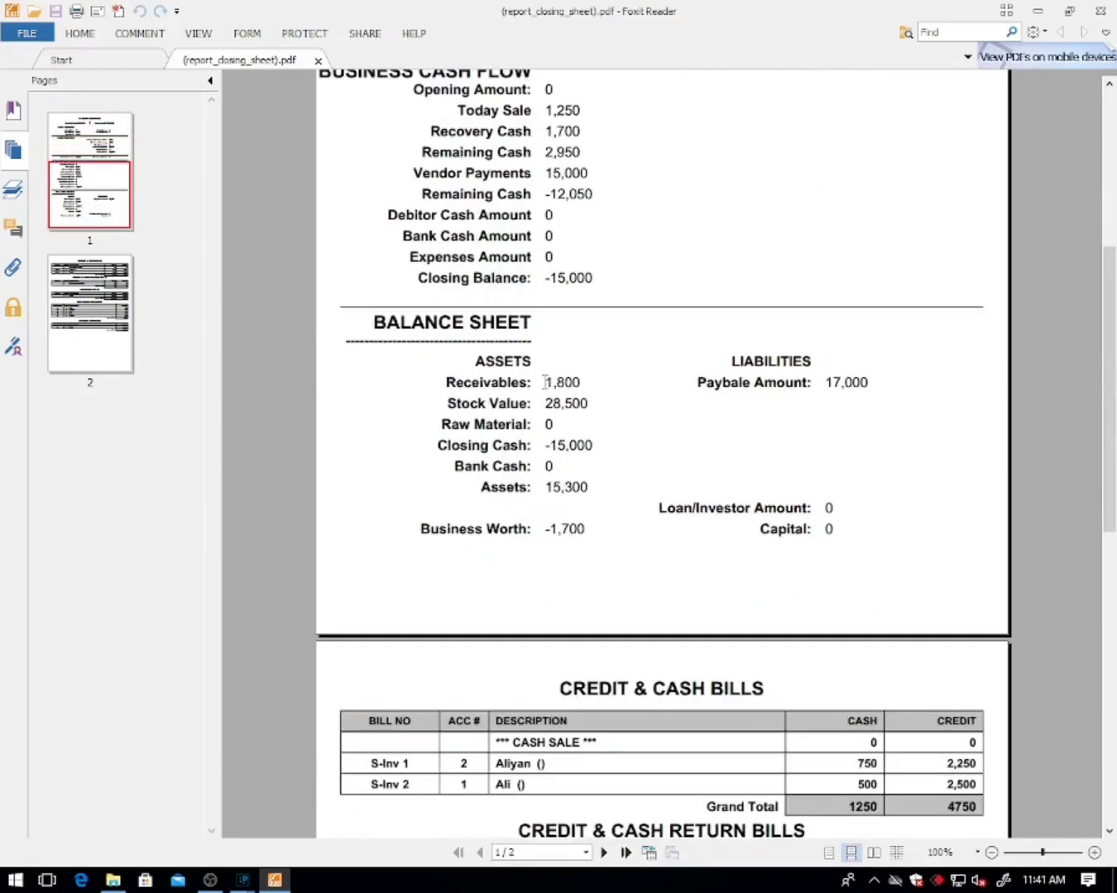
drag(543, 382, 584, 382)
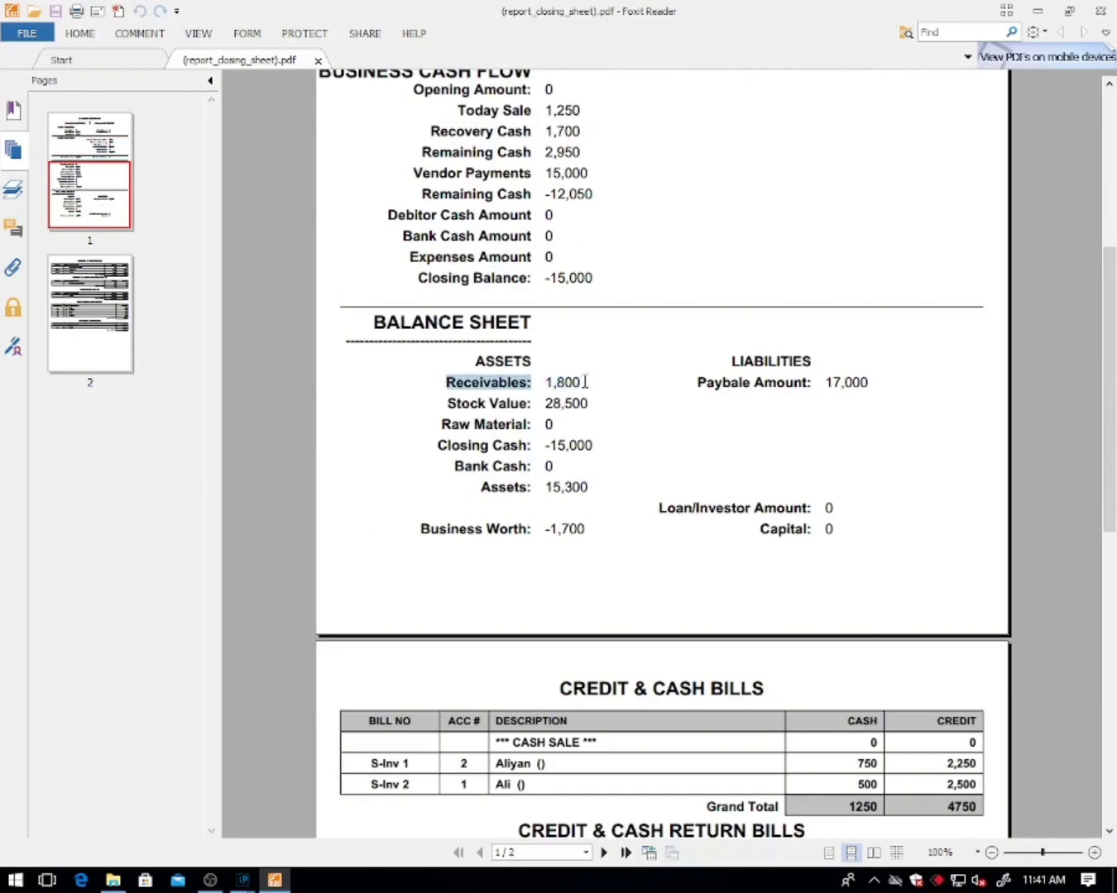
click(553, 413)
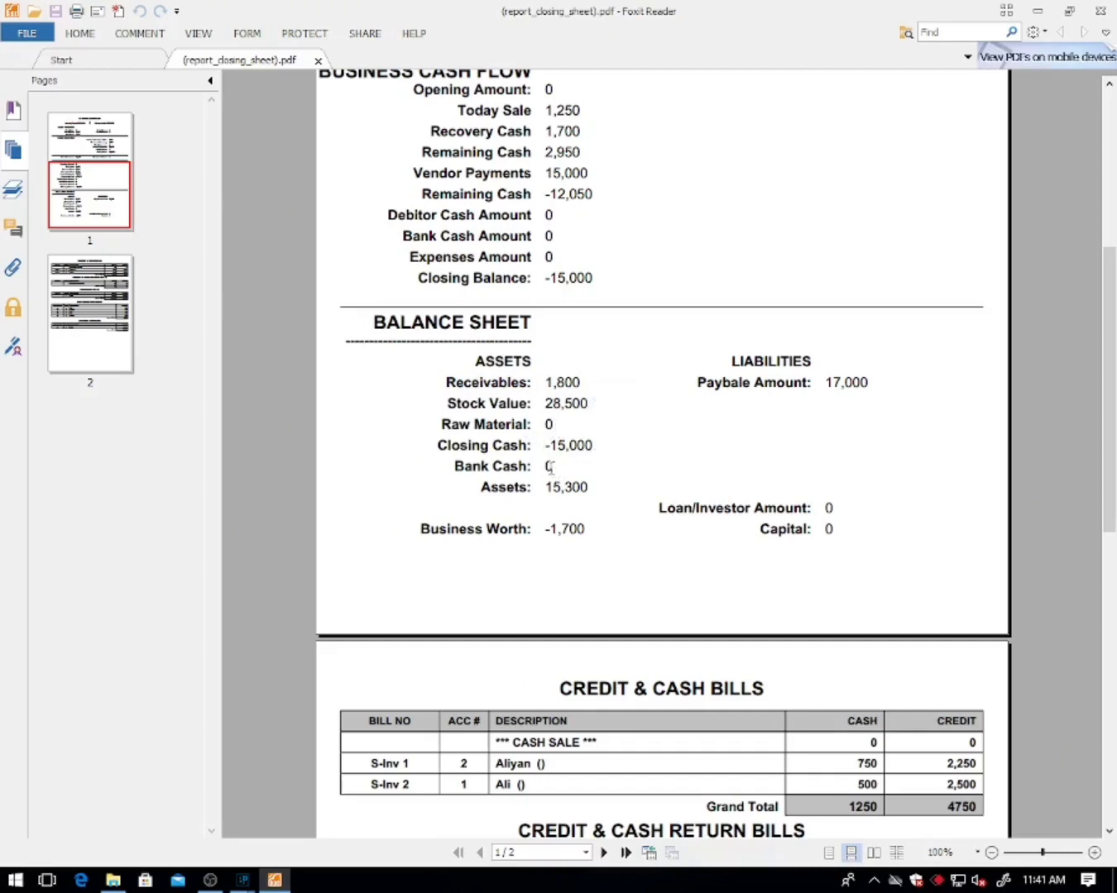
click(490, 494)
drag(548, 488, 592, 488)
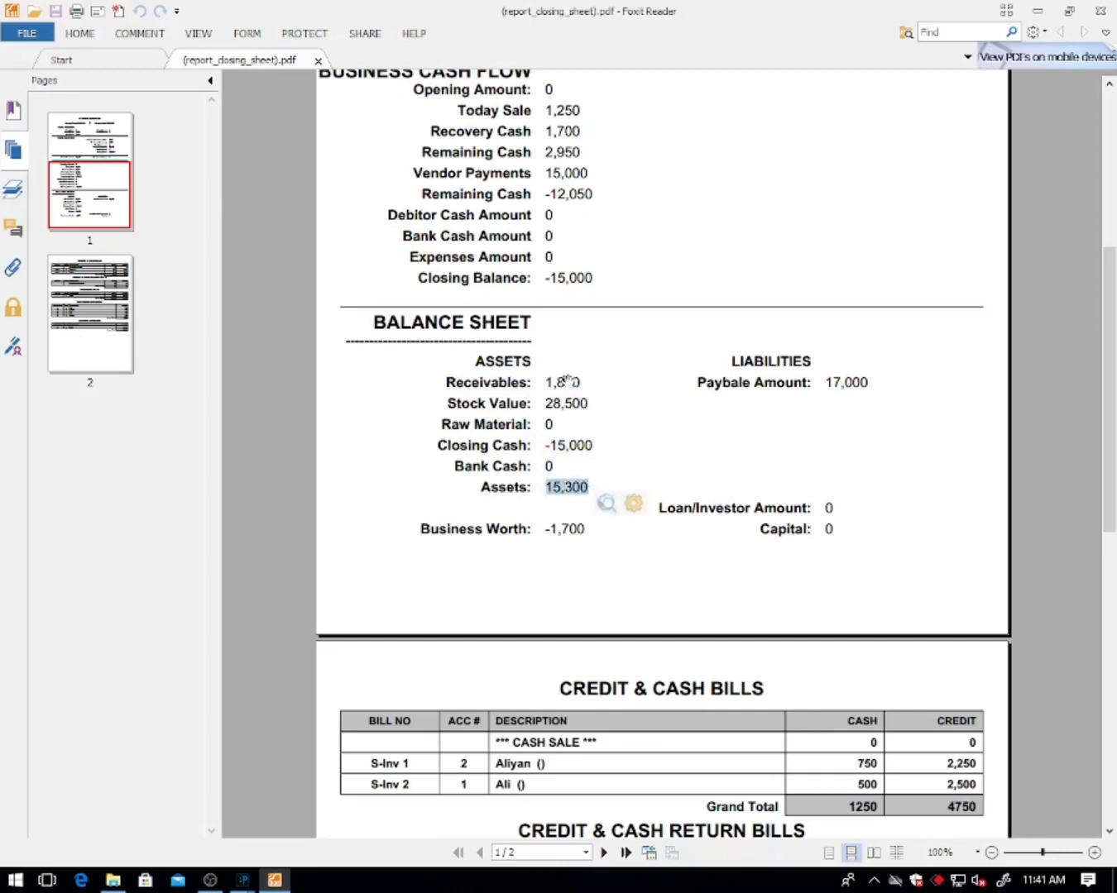
click(656, 432)
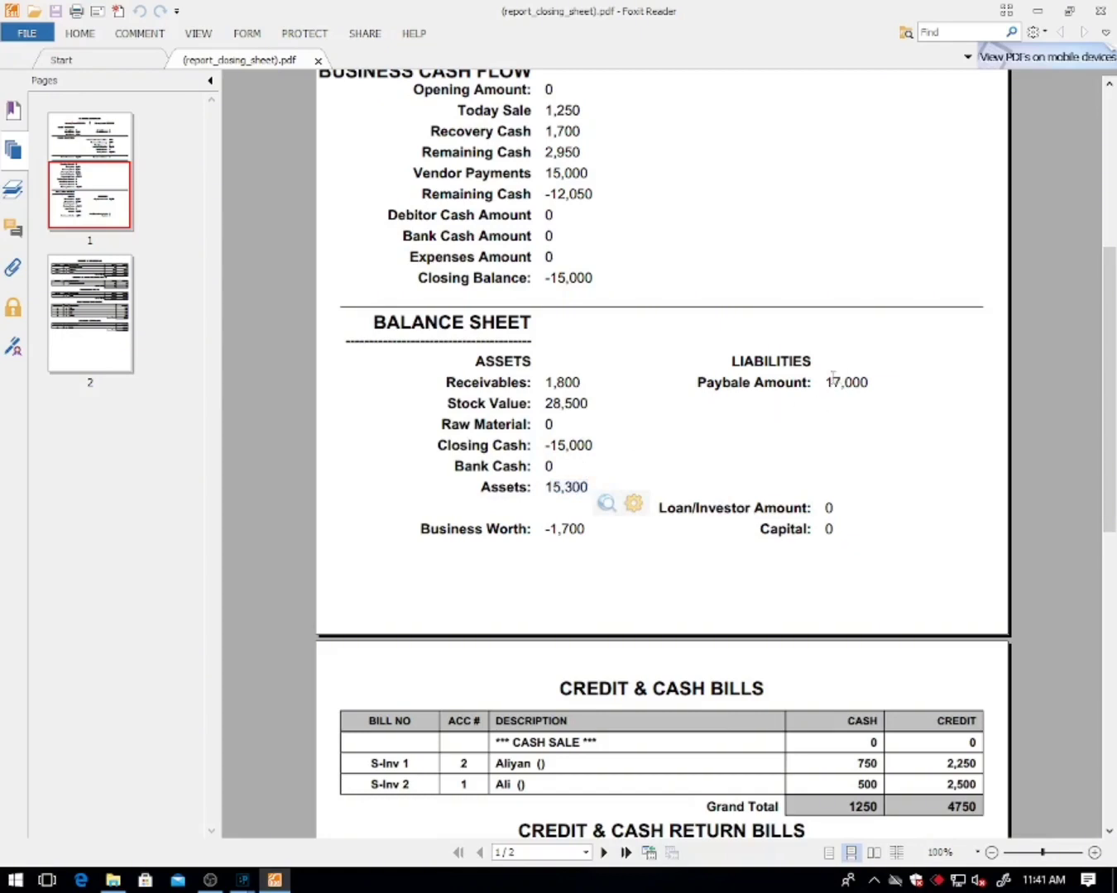
- Examine the payable amount under liabilities and compare the liabilities with the assets
drag(824, 383, 869, 385)
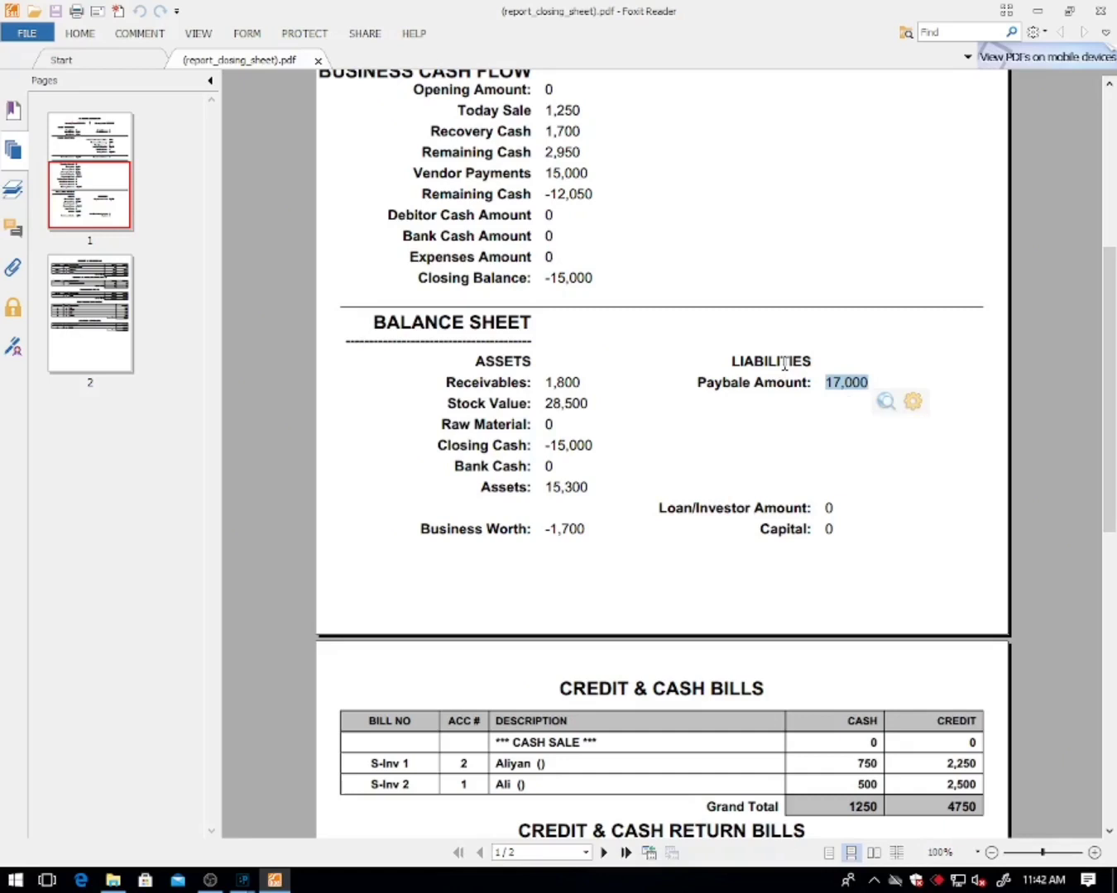
click(530, 379)
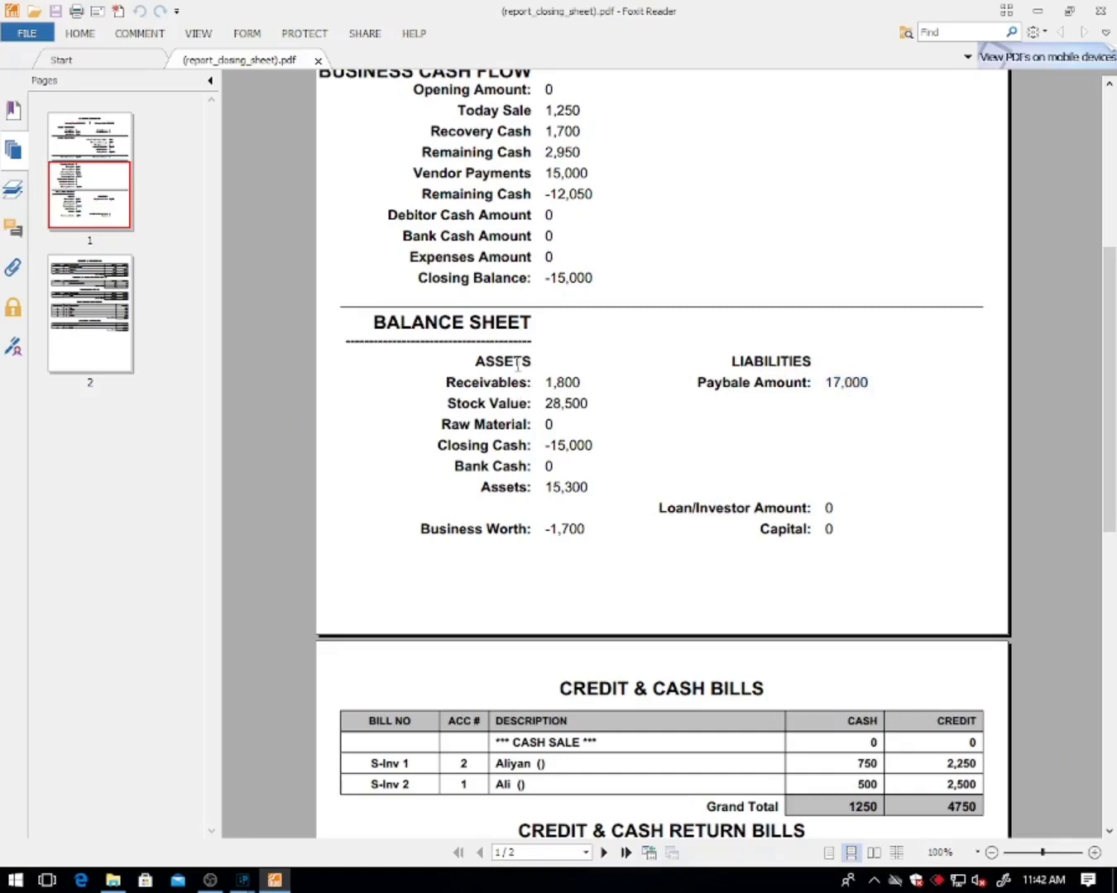
drag(522, 369, 483, 364)
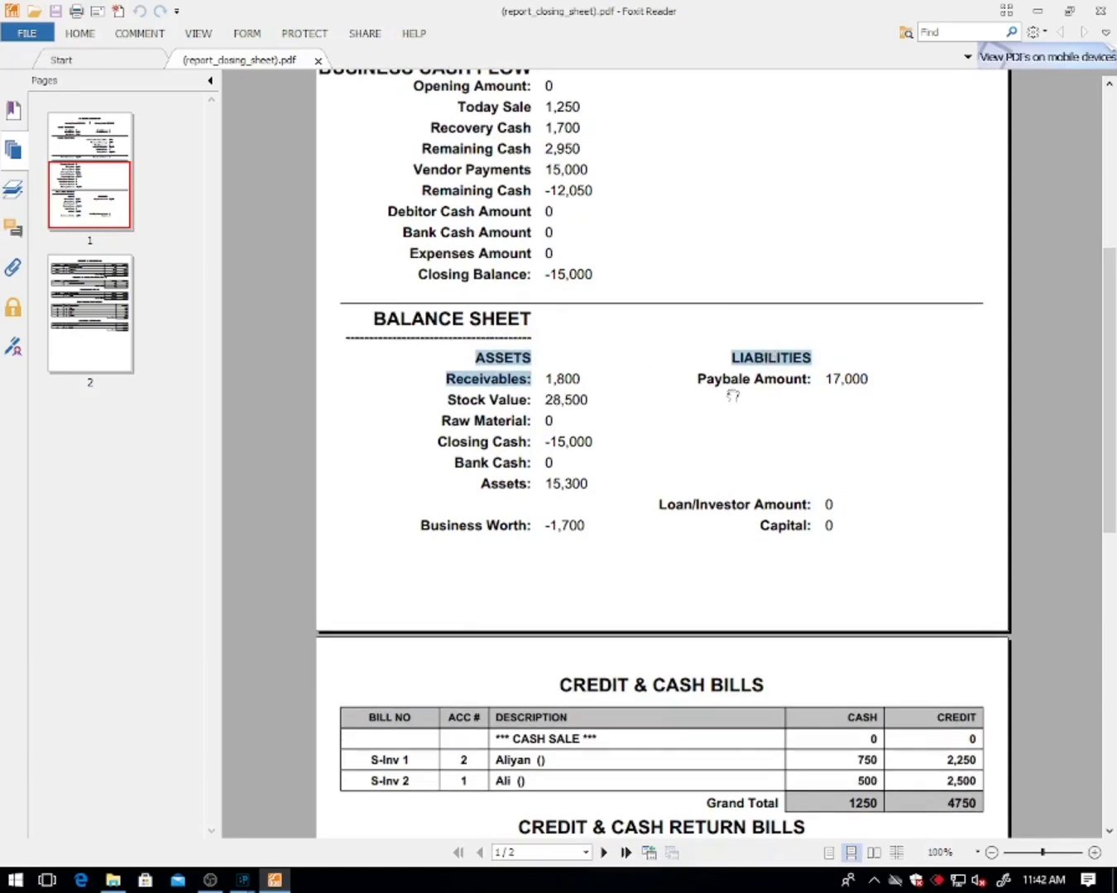
click(732, 397)
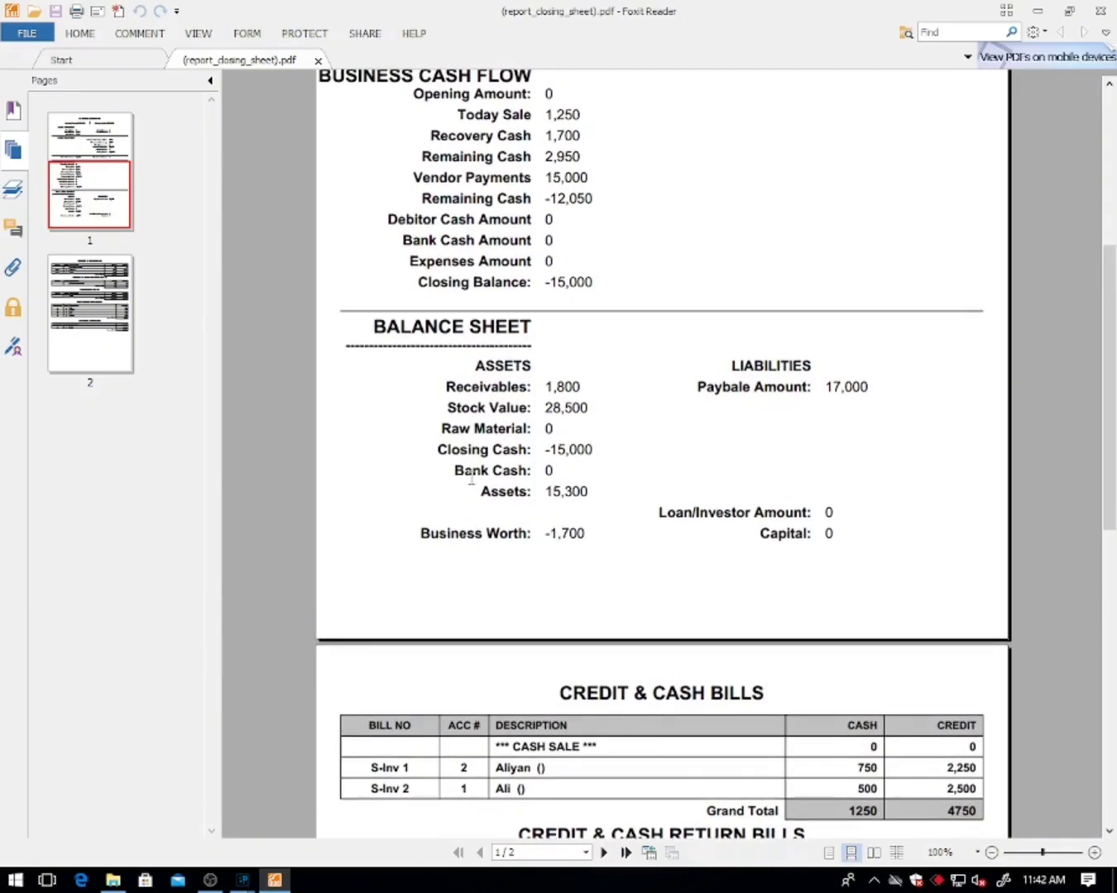
- Review the sale, return and purchase bills, customer recoveries and vendor payments on the closing report's second page
scroll(471, 478, down, 7)
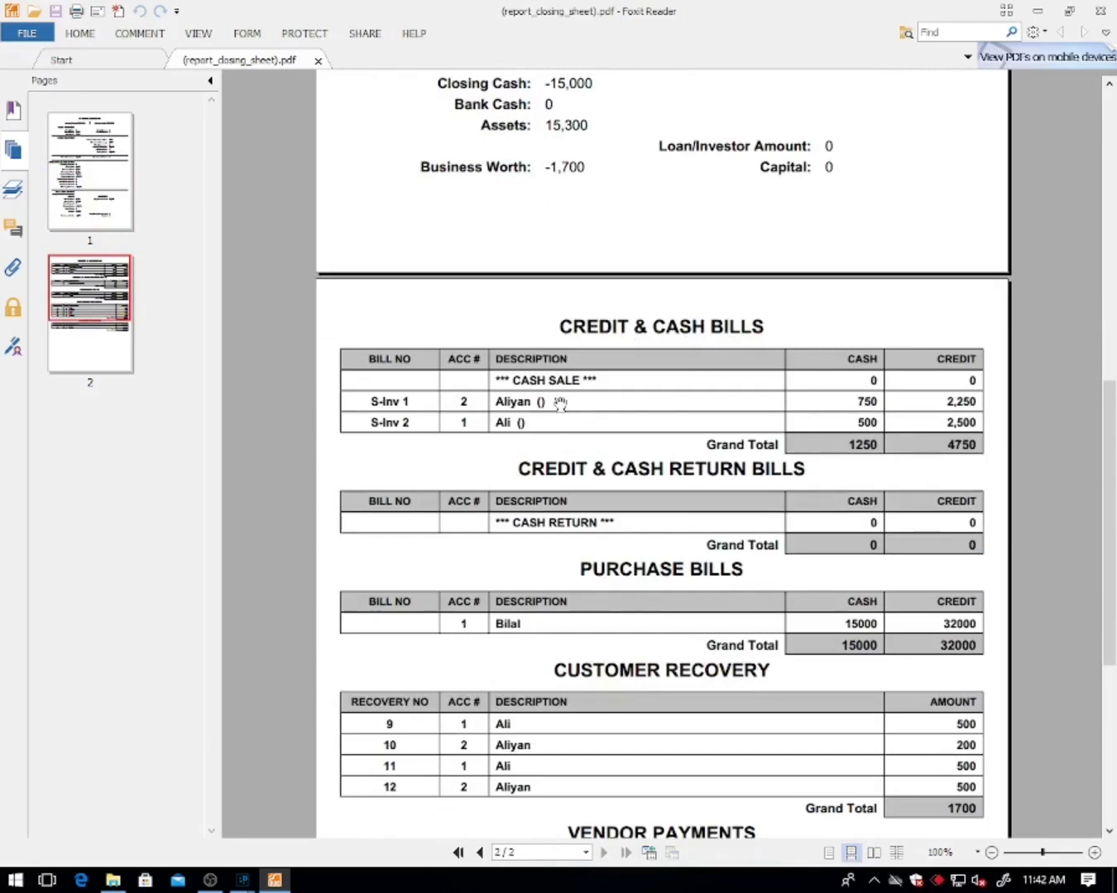
scroll(601, 420, down, 1)
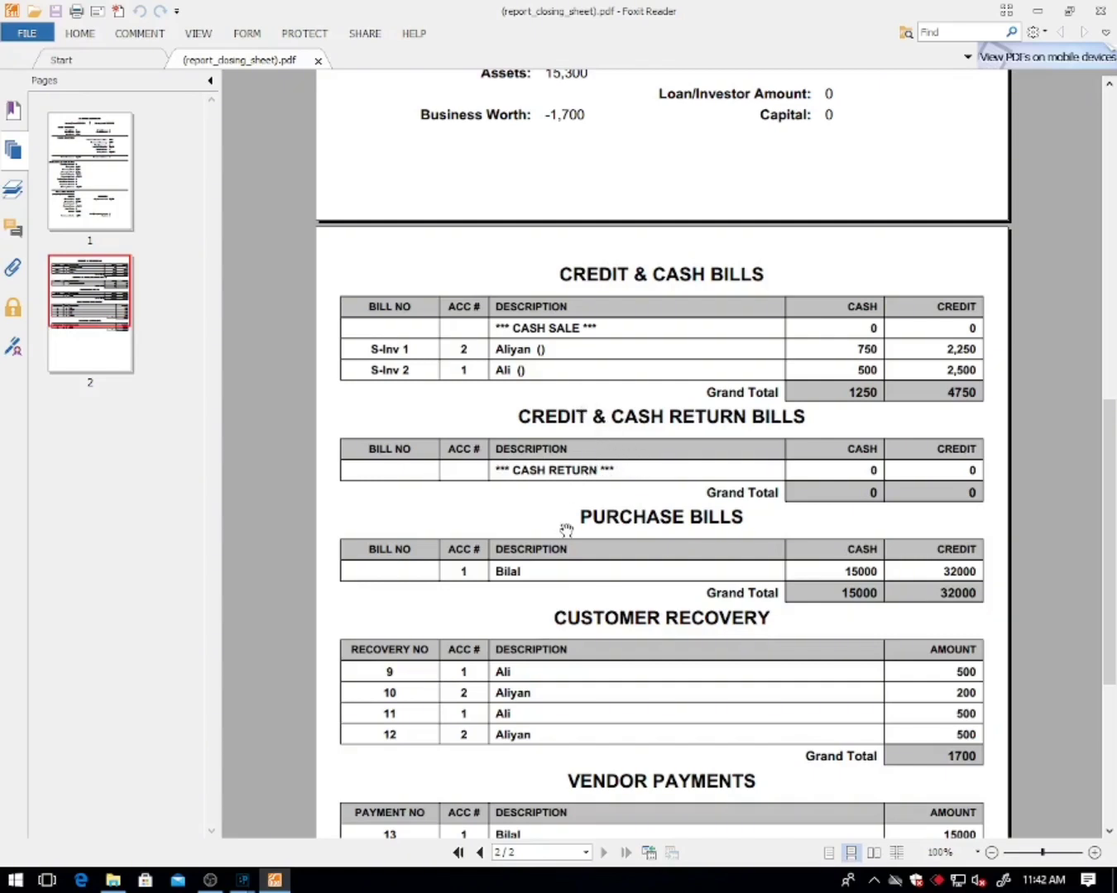
scroll(567, 528, down, 1)
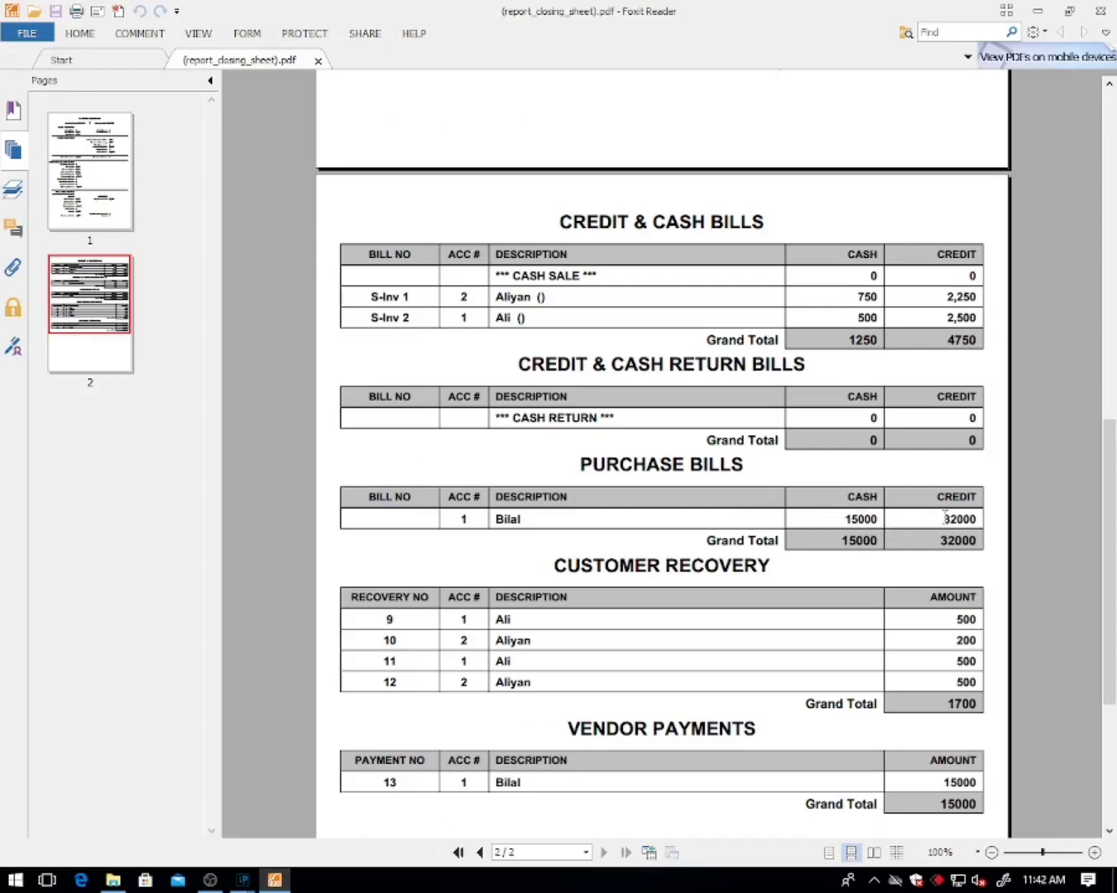
scroll(481, 613, down, 1)
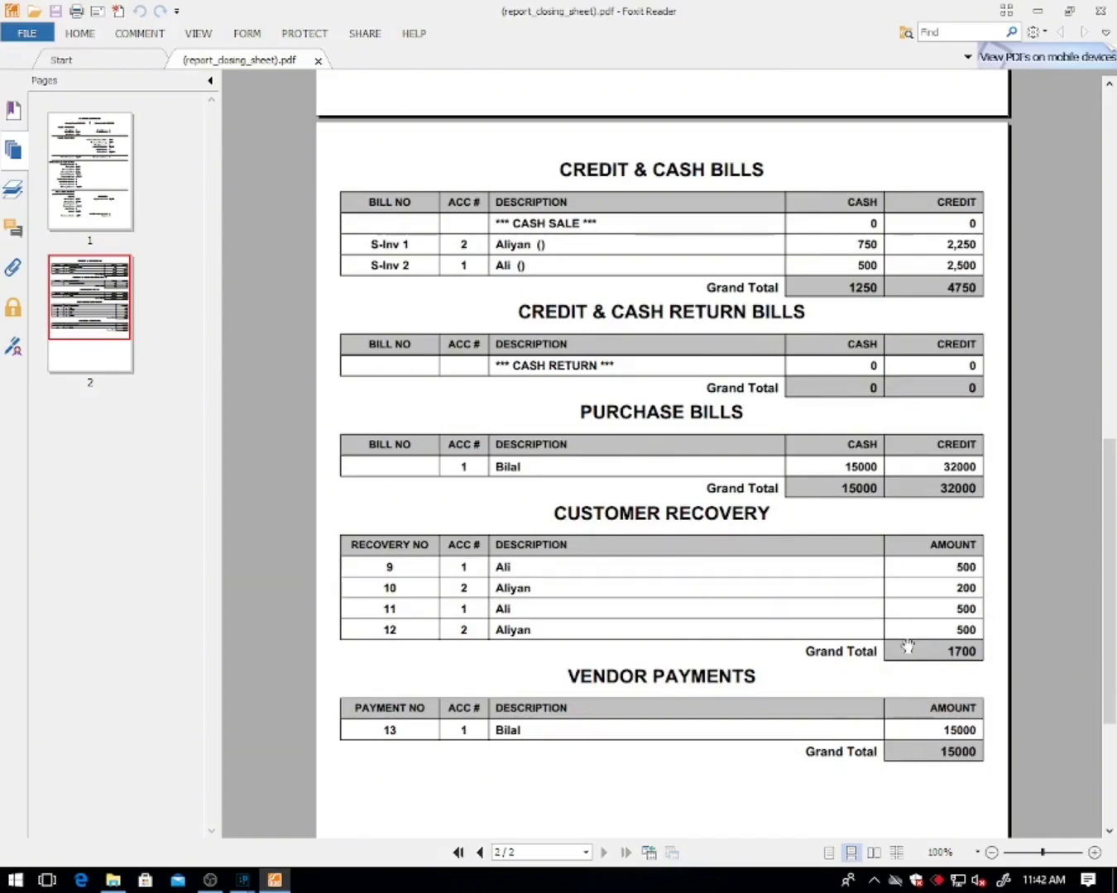
scroll(907, 646, down, 2)
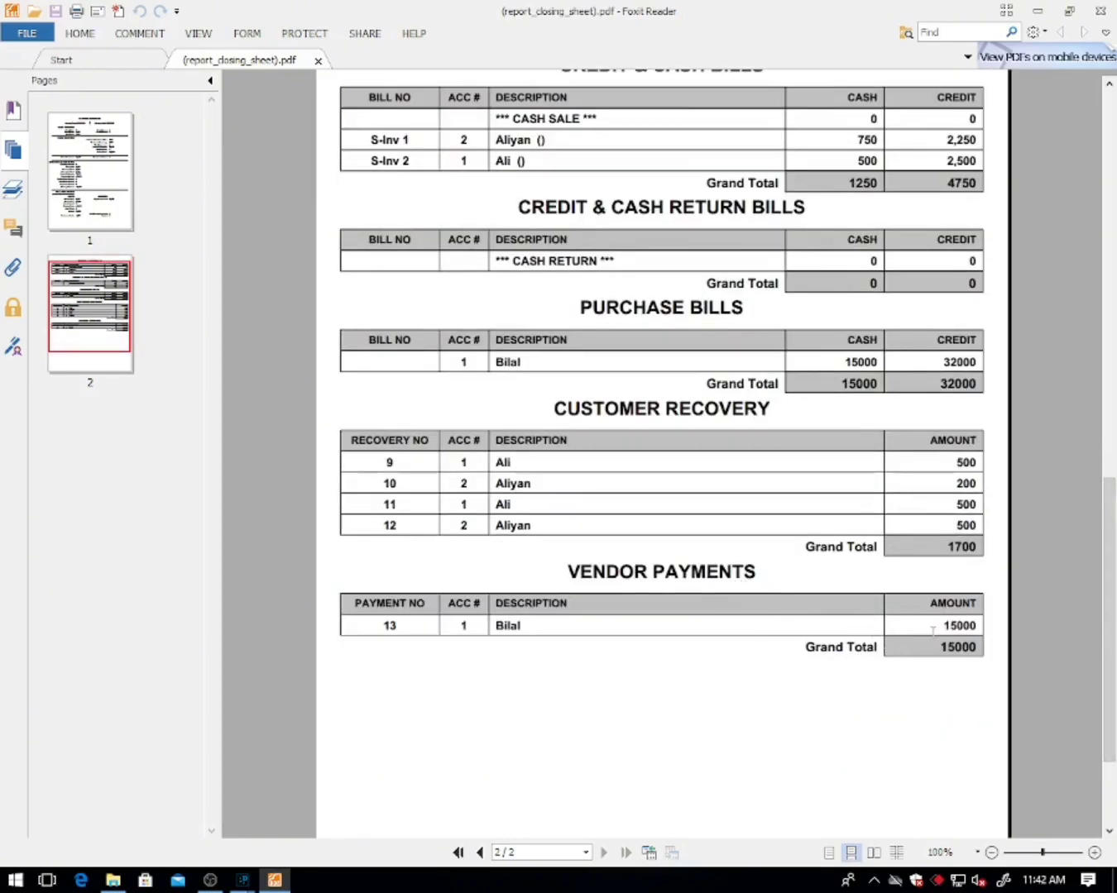
- Return to the start of the closing summary, then close the PDF report and the day closing report dialog
scroll(914, 660, up, 4)
scroll(885, 670, up, 4)
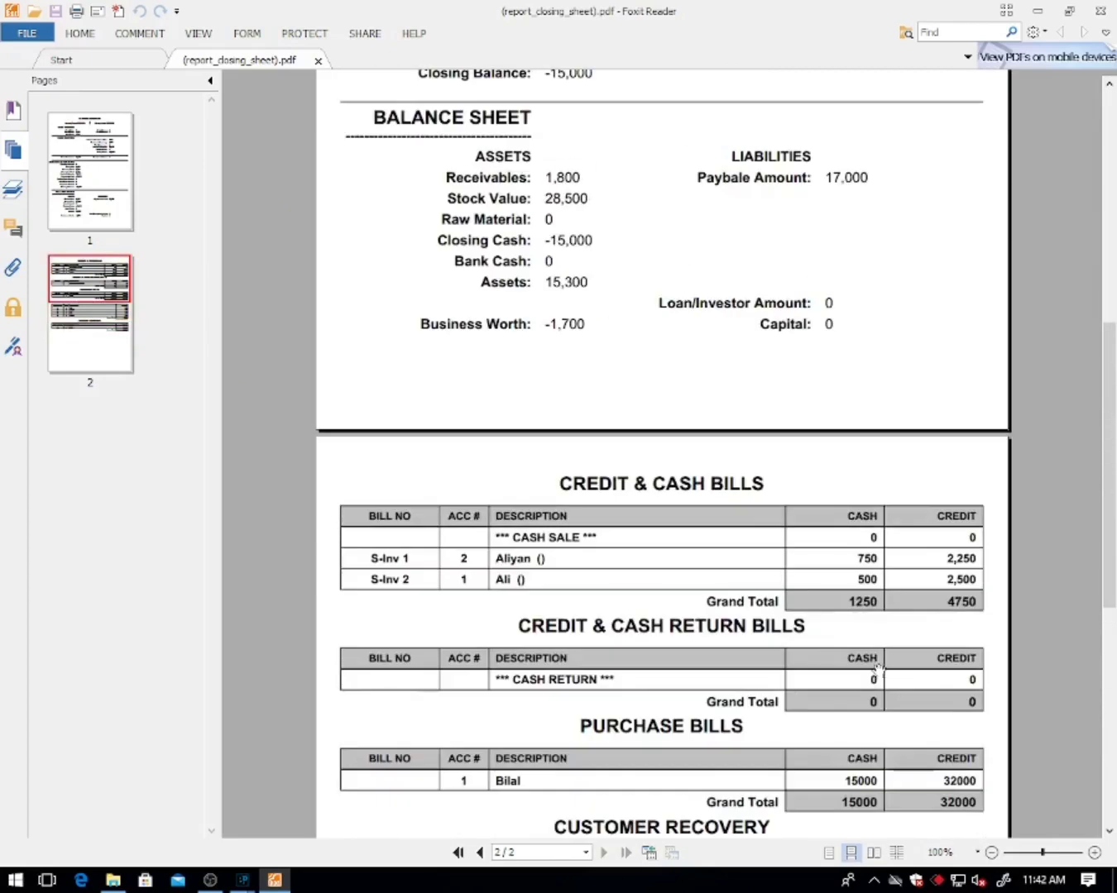
scroll(877, 662, up, 12)
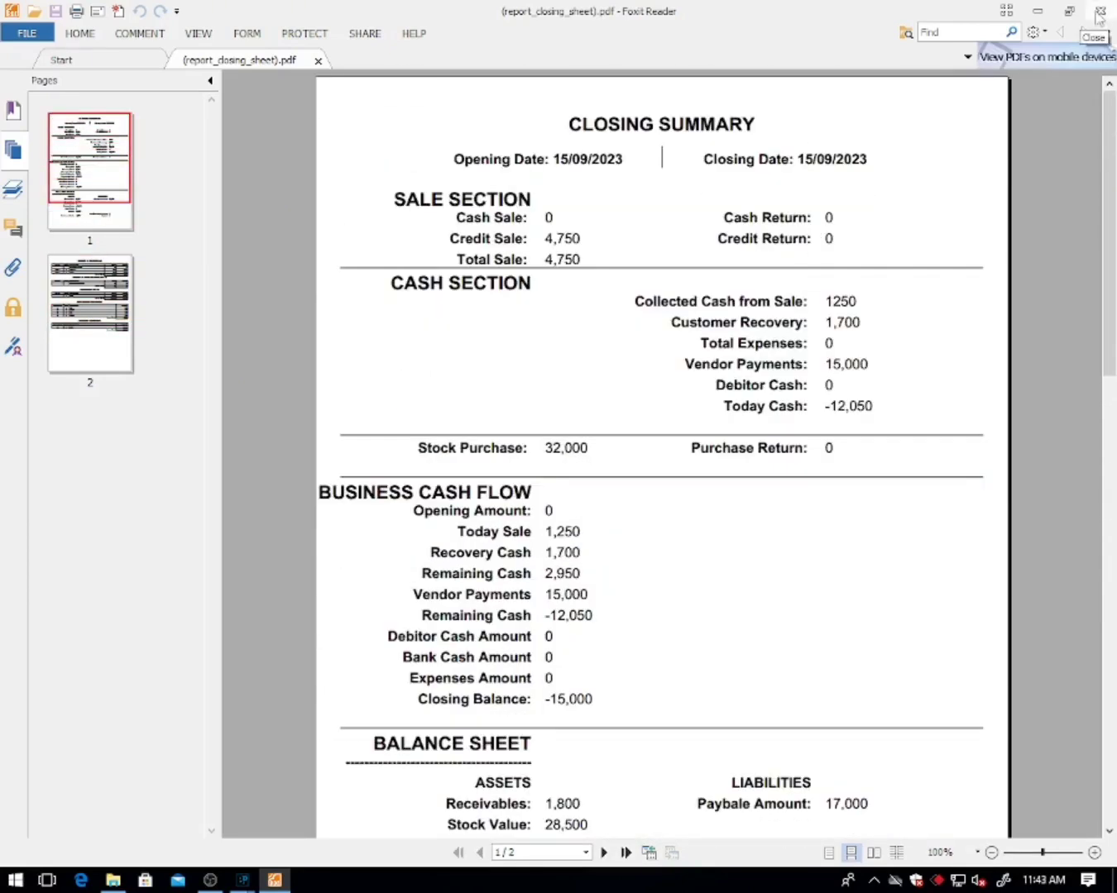
click(1099, 13)
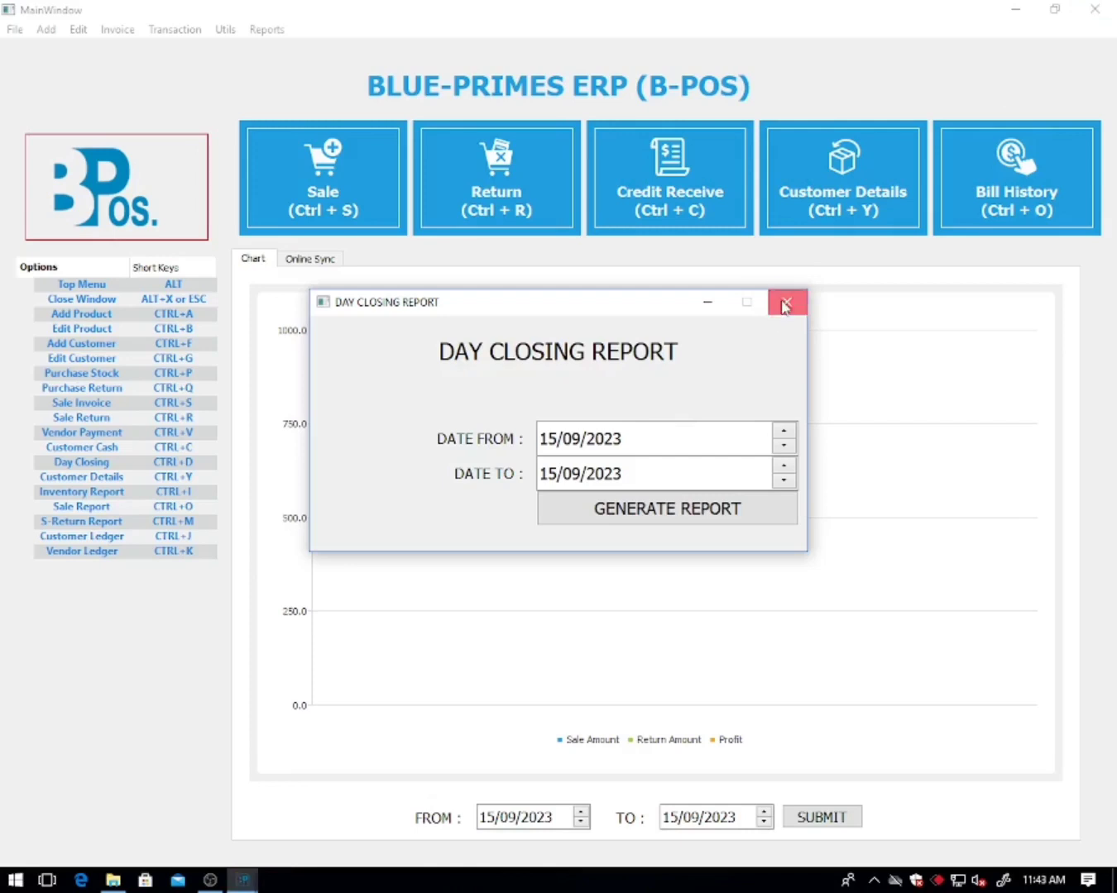
click(785, 306)
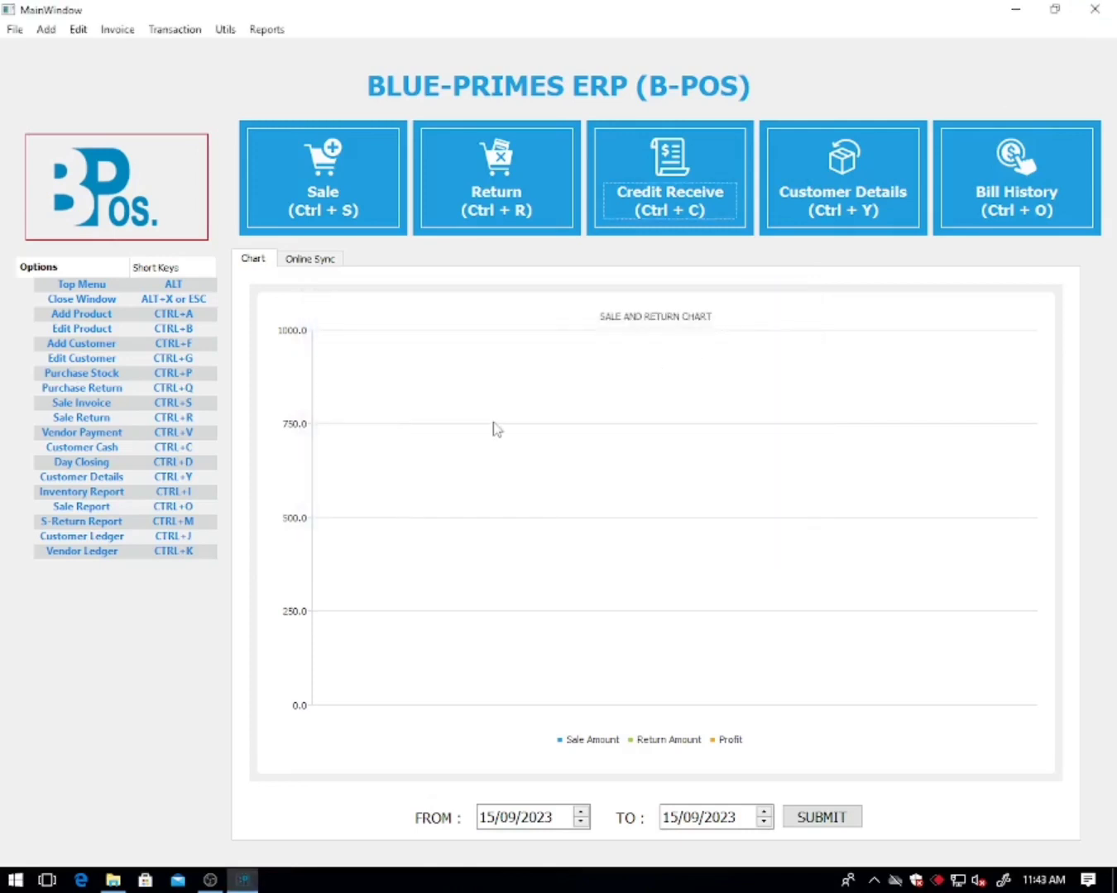